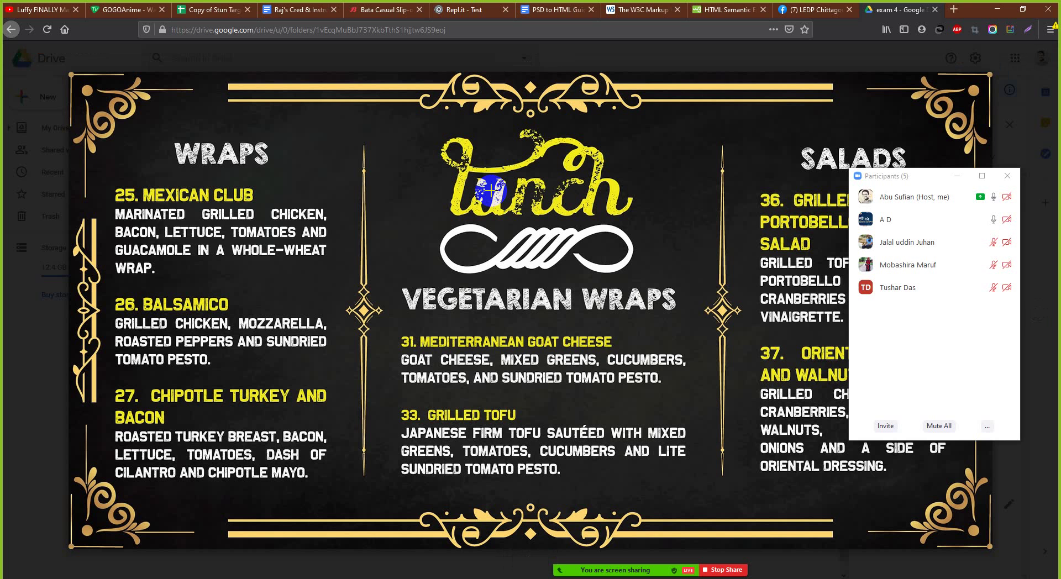
Step: Examine the lunch board image, including its upper-right corner ornament and the vegetarian wraps text, with the participants list out of the way
click(958, 177)
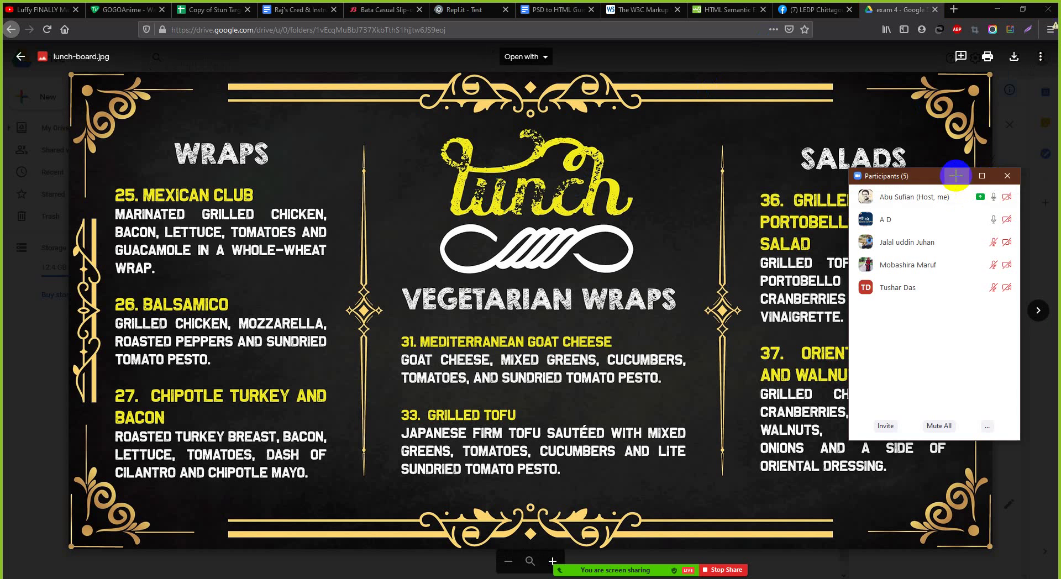
drag(908, 76, 997, 197)
click(942, 153)
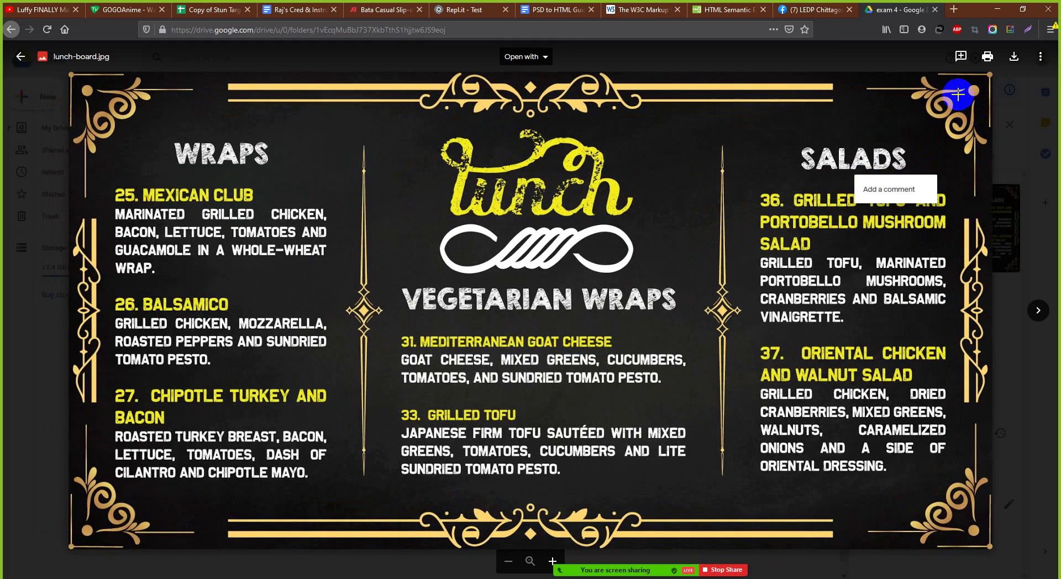
drag(915, 75, 985, 82)
click(855, 111)
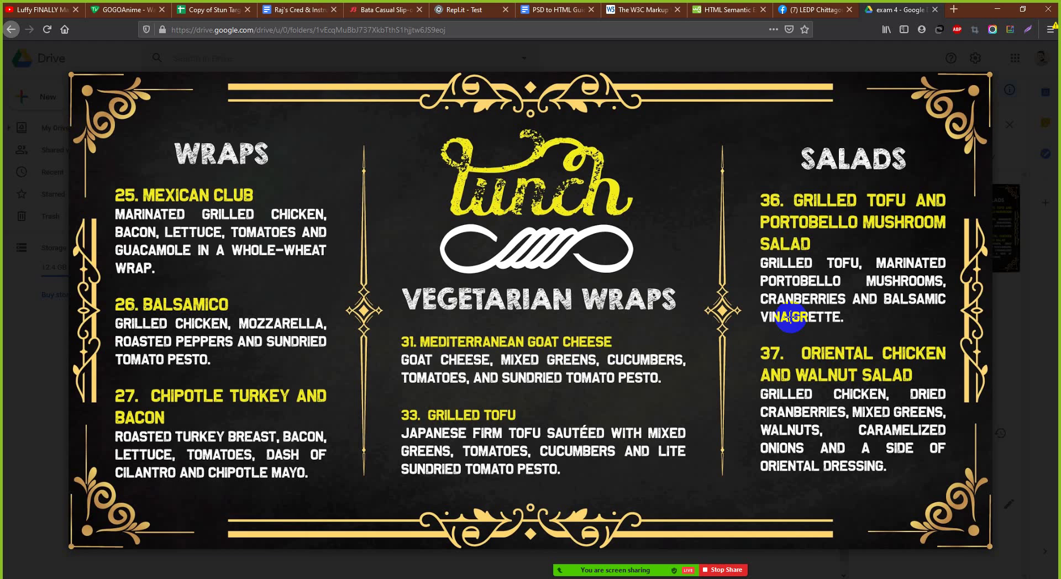
scroll(555, 468, up, 3)
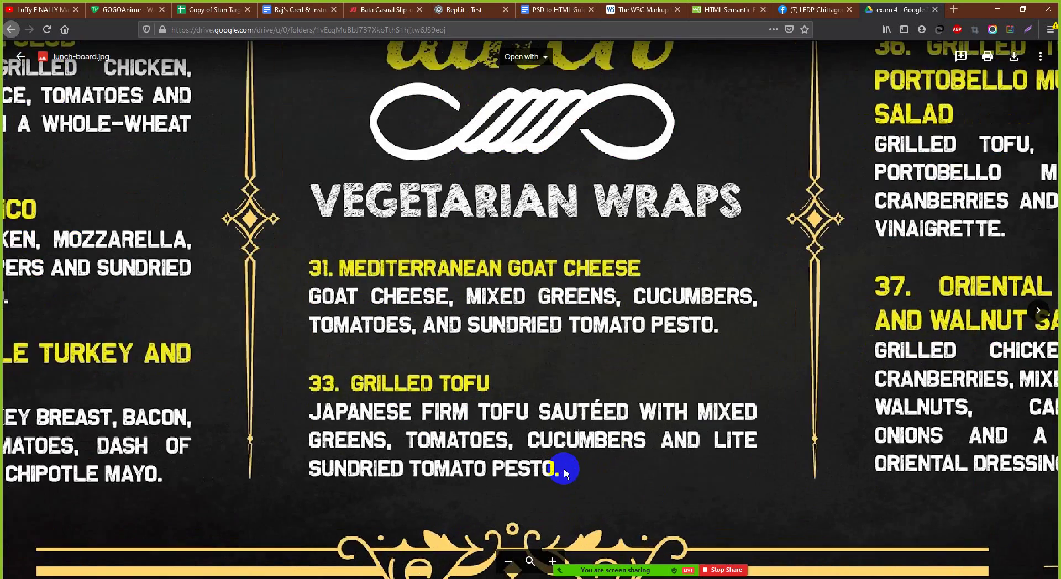
scroll(587, 430, down, 3)
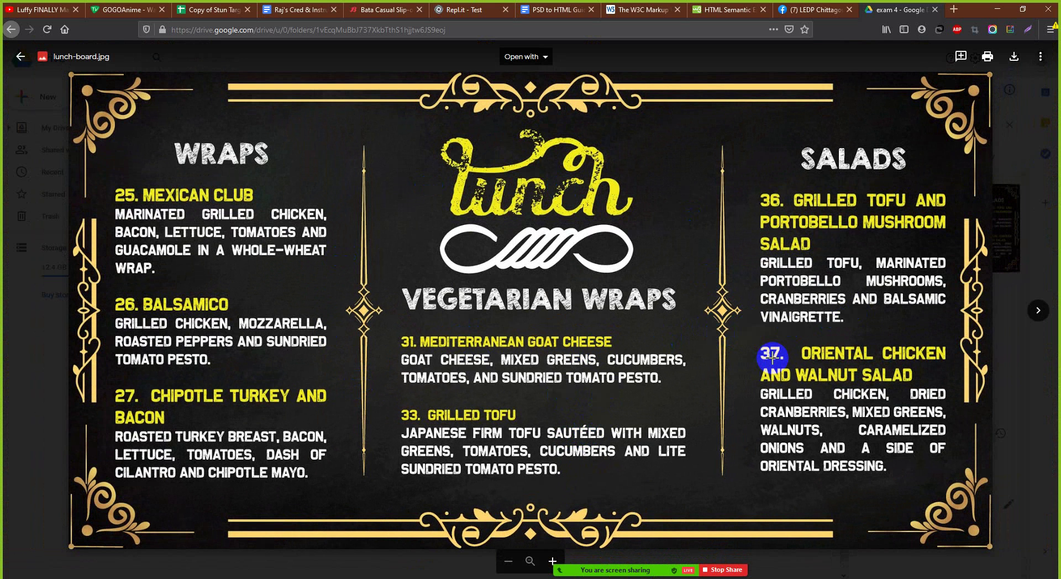
Step: View Menu-board.jpg and mark out a temporary region across all column headings to examine their alignment
click(1037, 312)
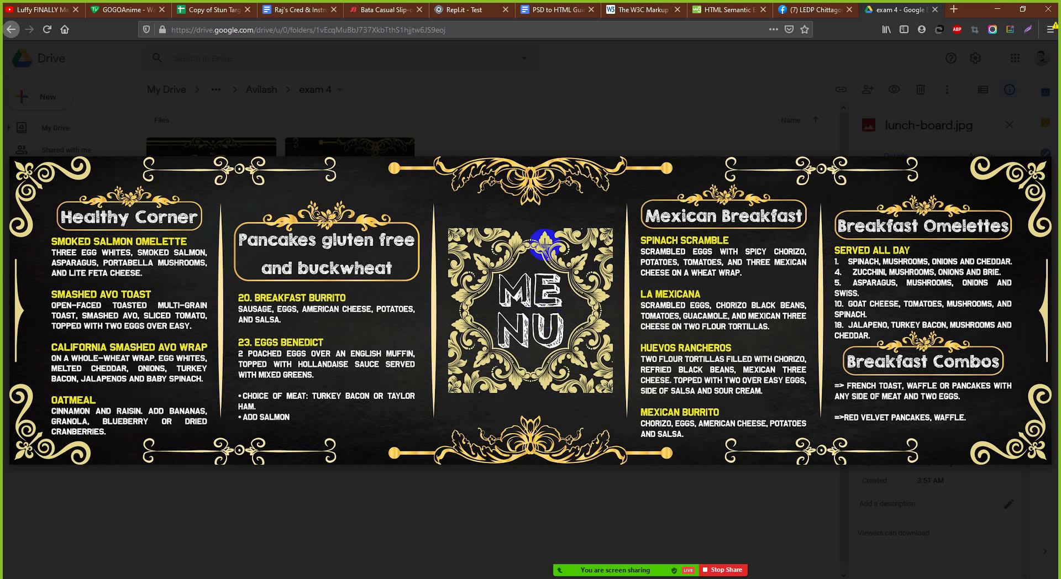
click(609, 555)
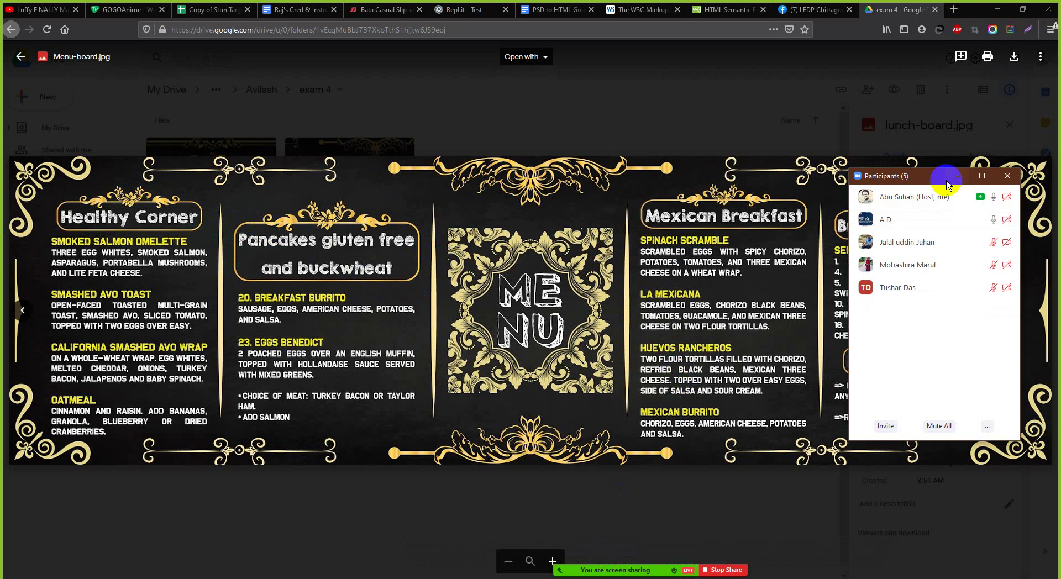
click(957, 176)
drag(50, 185, 1020, 237)
click(526, 230)
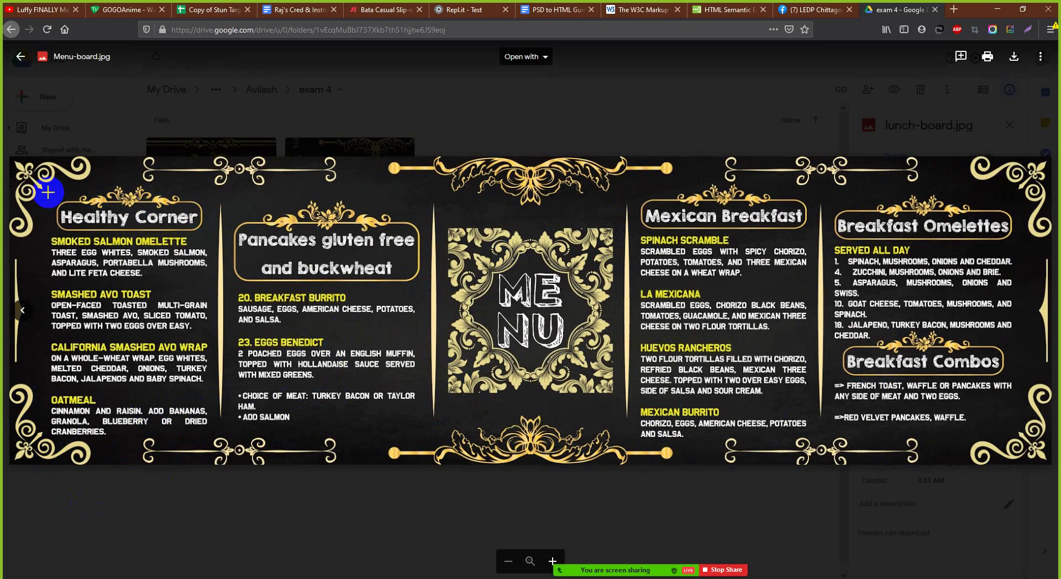
drag(49, 193, 433, 271)
drag(756, 254, 1027, 249)
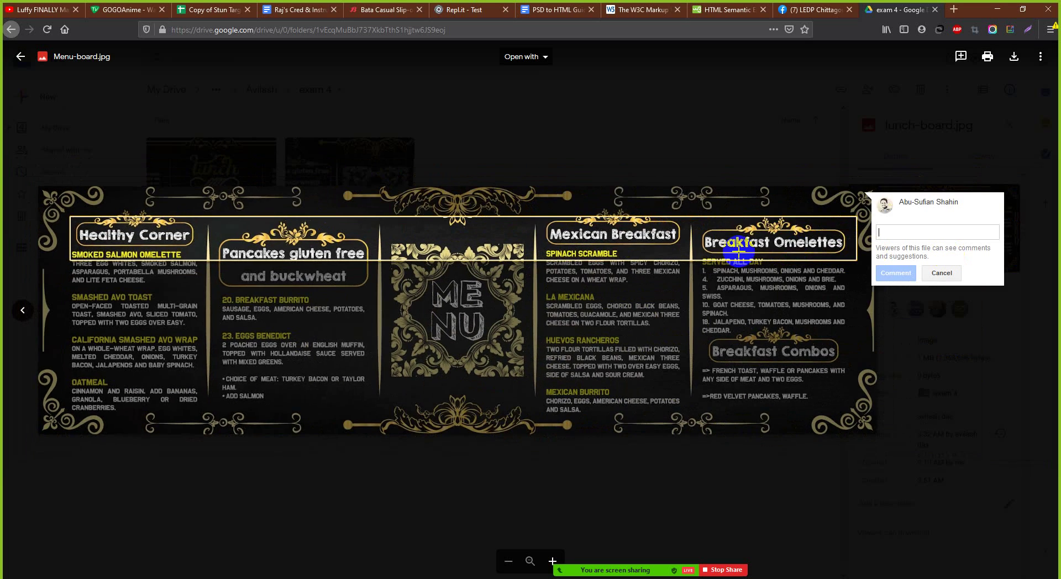
click(719, 243)
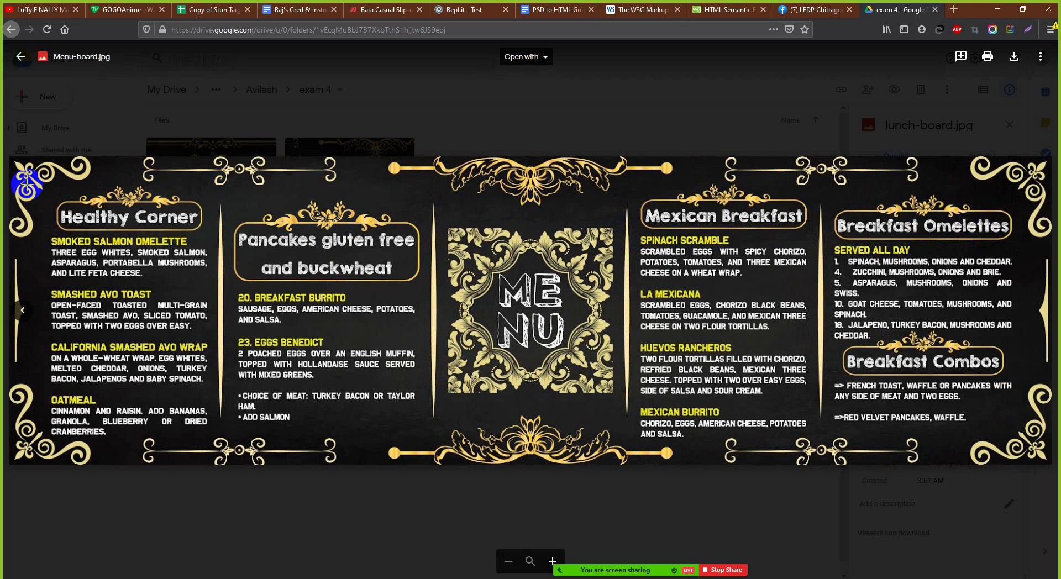
Step: Compare the heading heights from "Pancakes gluten free and buckwheat" to "Breakfast Omelettes" using a temporary region selection
drag(28, 187, 805, 217)
key(Escape)
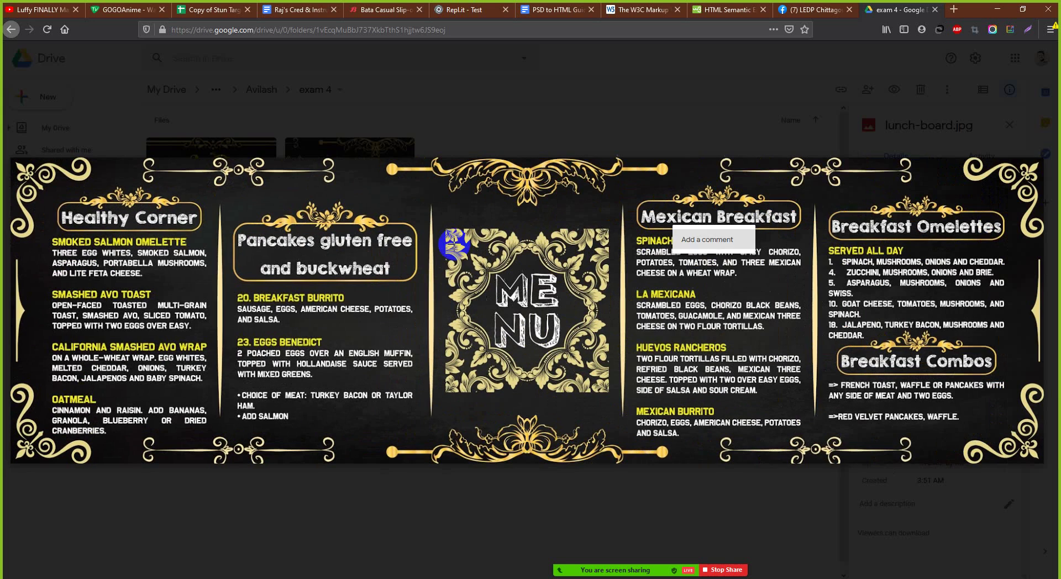
drag(231, 210, 1018, 265)
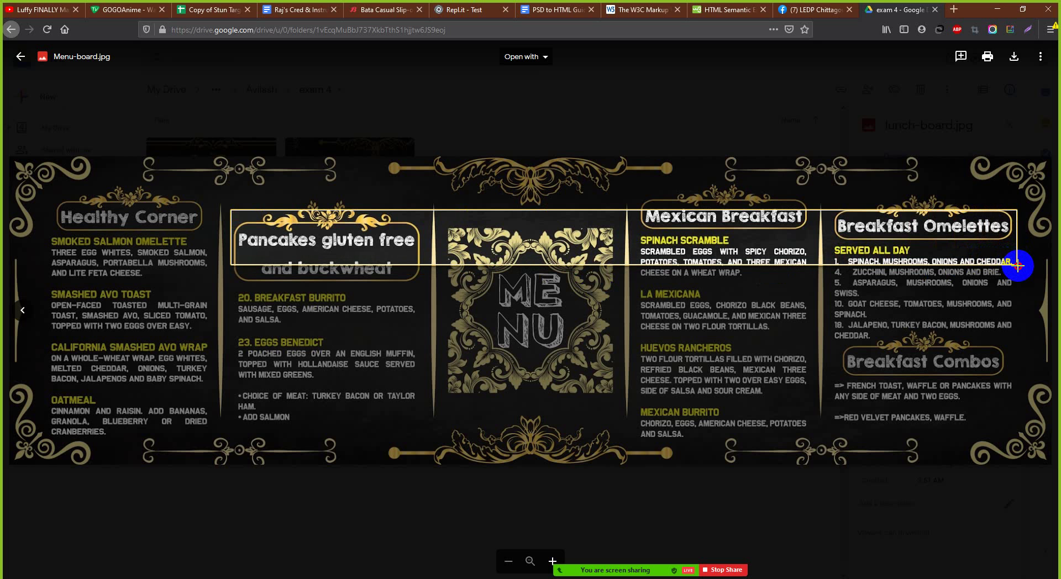
drag(1018, 266, 1020, 270)
click(670, 255)
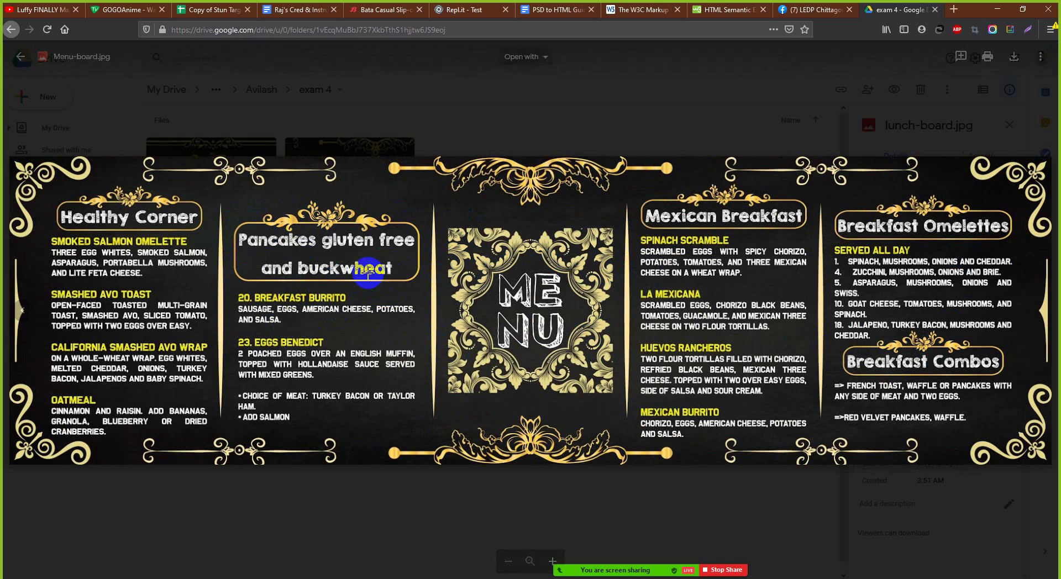
Step: Examine the "Pancakes gluten free and buckwheat" heading and the area beneath the central MENU ornament
key(Print)
drag(364, 250, 414, 256)
key(Escape)
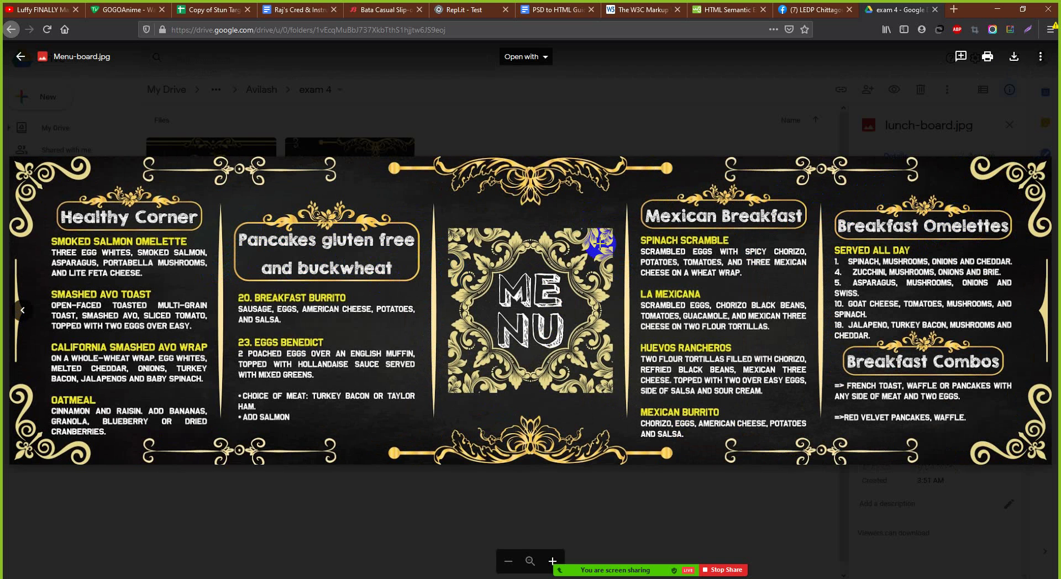
key(Print)
drag(245, 251, 416, 263)
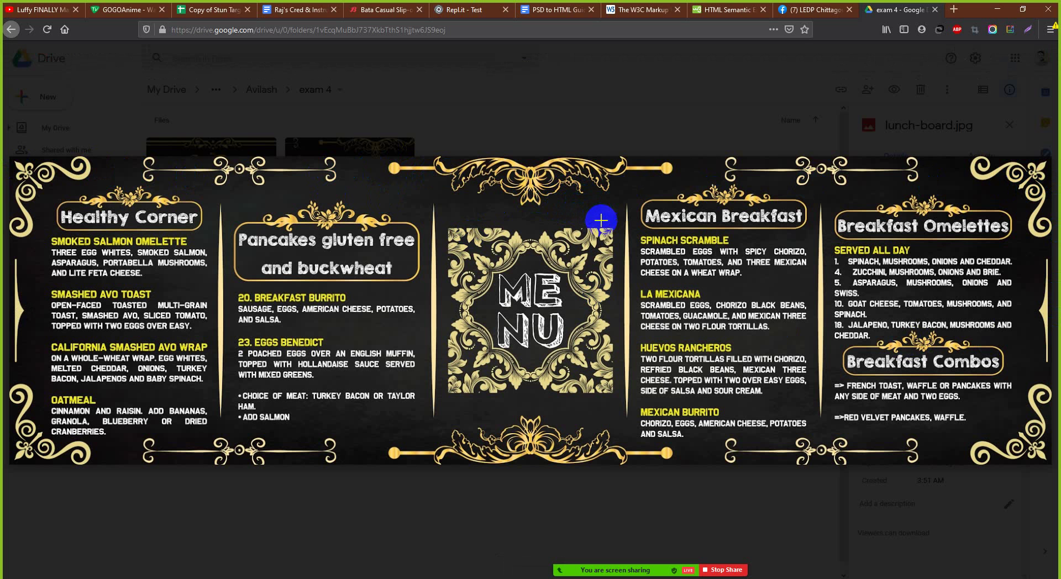
key(Print)
drag(503, 415, 449, 396)
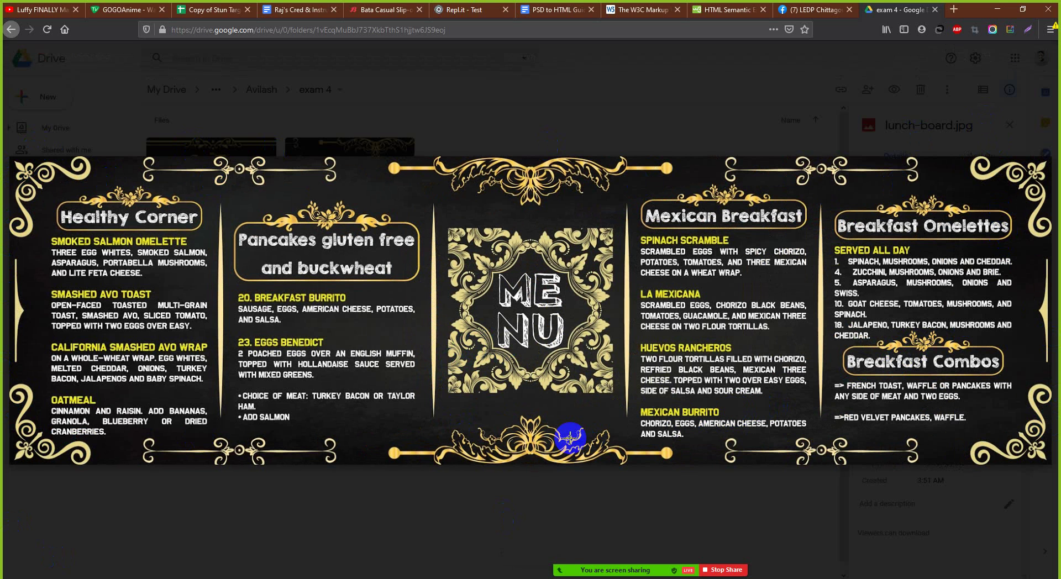
Step: Check the meeting participants list, and examine the right edges of the "Breakfast Omelettes" and "Pancakes gluten free and buckwheat" columns
click(606, 551)
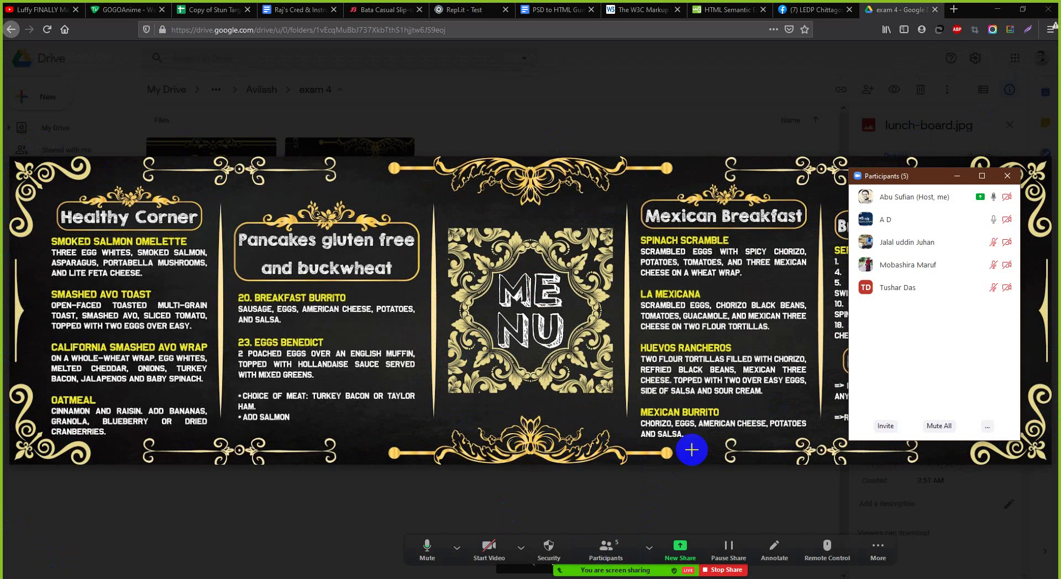
click(957, 175)
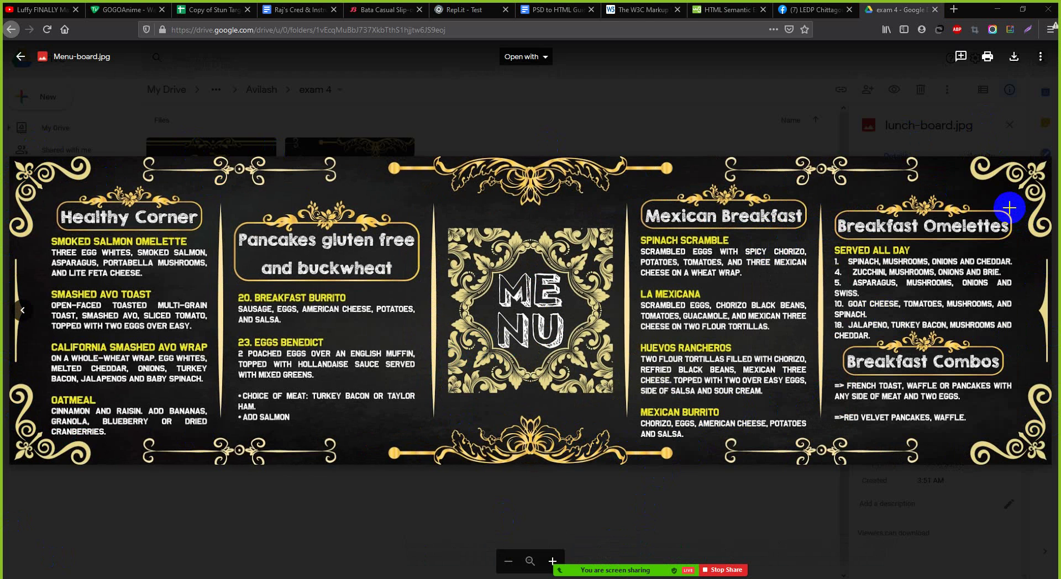
key(Print)
drag(1016, 206, 1010, 403)
key(Escape)
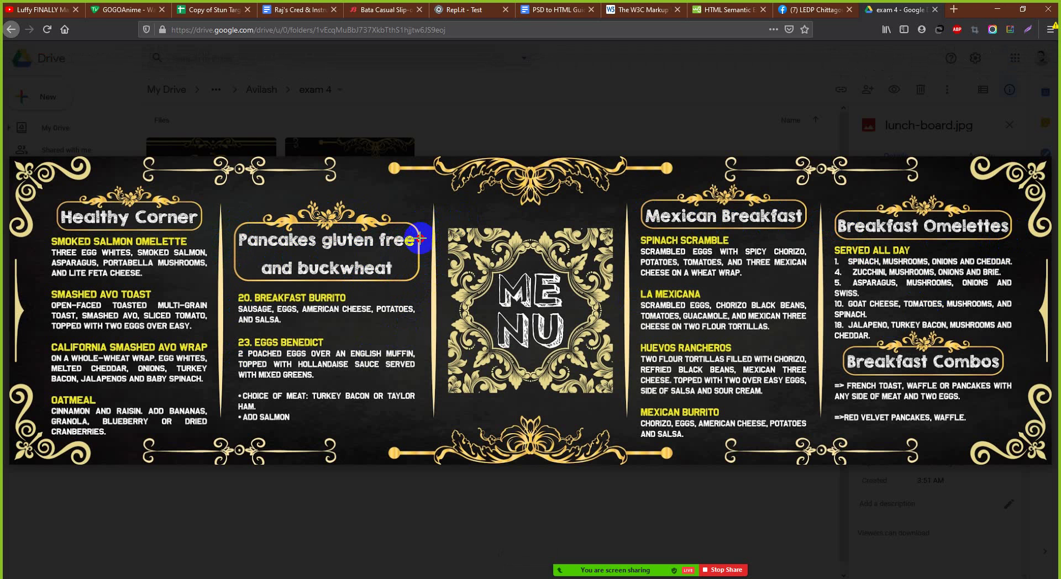
drag(420, 222, 416, 424)
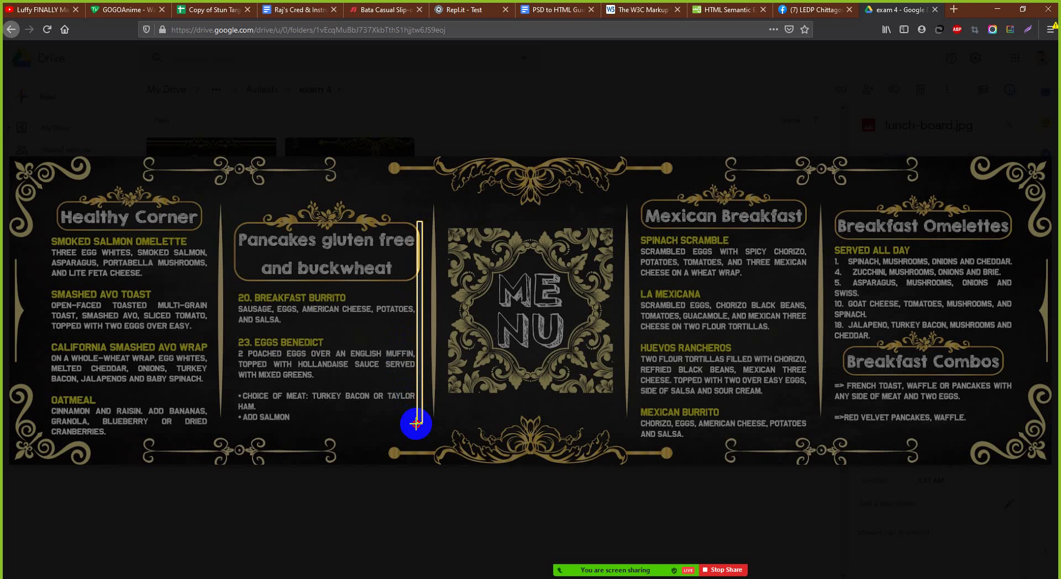
drag(416, 424, 416, 424)
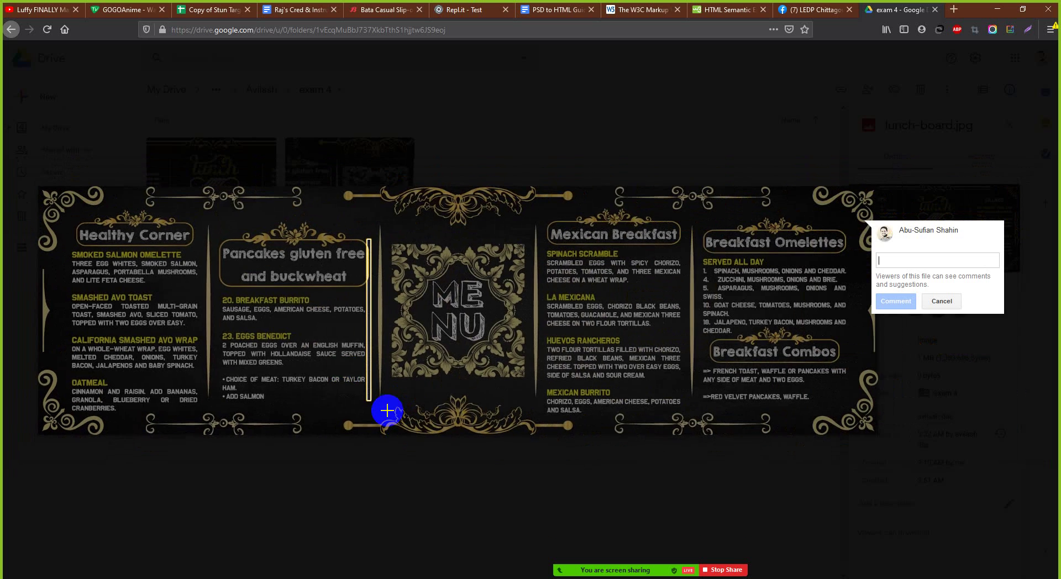
key(Escape)
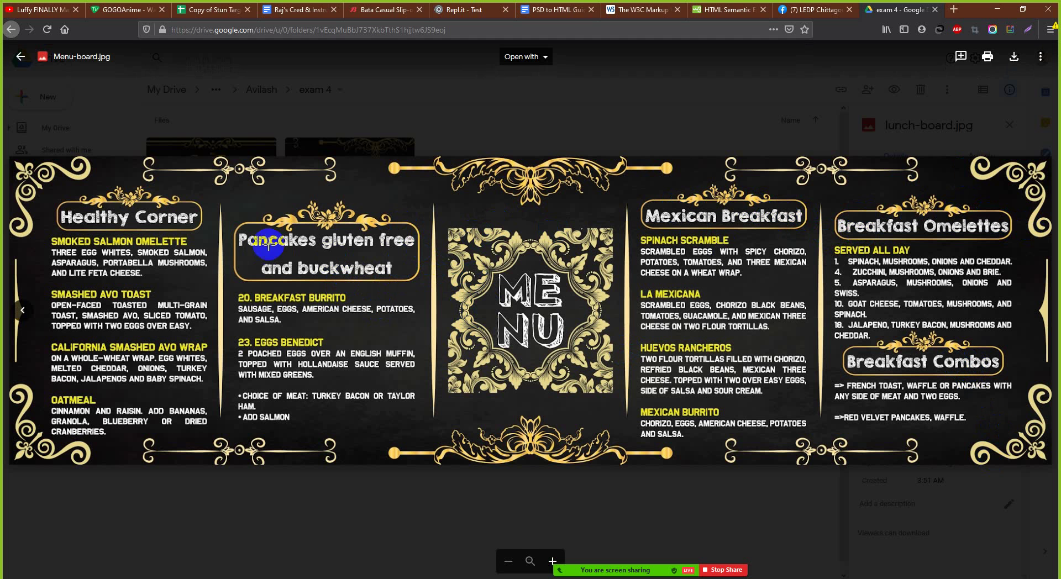
Step: Reopen Menu-board.jpg from the exam 4 folder for a last look and close its preview
click(611, 118)
double_click(300, 178)
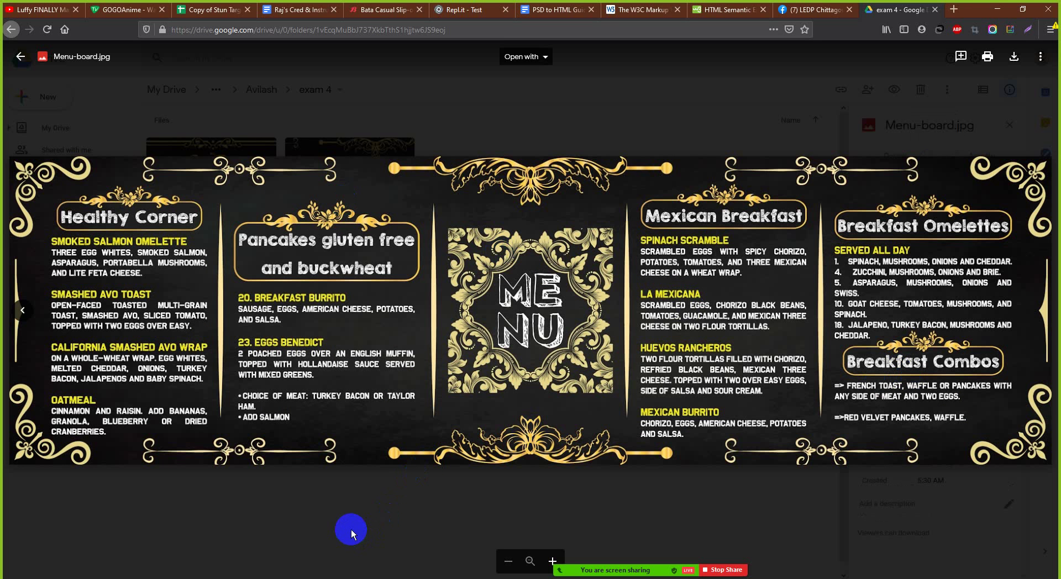
click(325, 520)
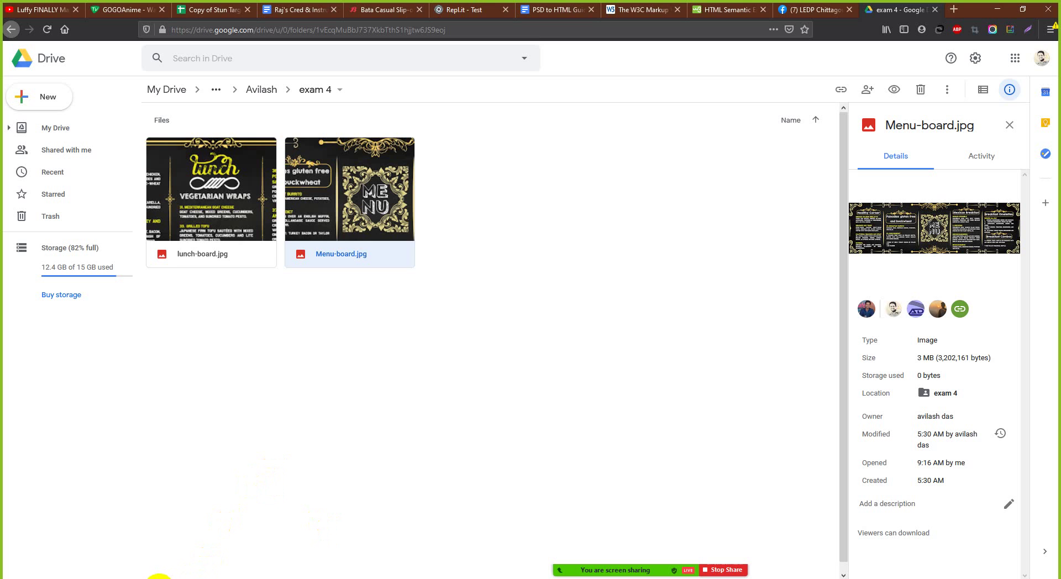
Step: Open the workbook "Ctg-GD # 109 - Exam Sheet.xlsx" from the GD # 584 folder in Excel and dismiss the activation wizard
key(super+e)
click(181, 193)
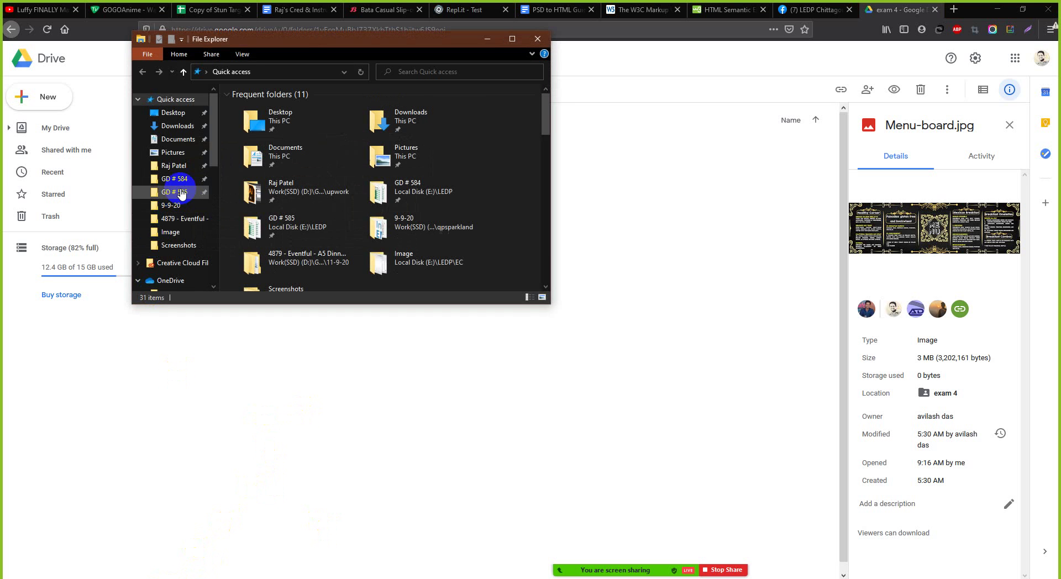
click(176, 179)
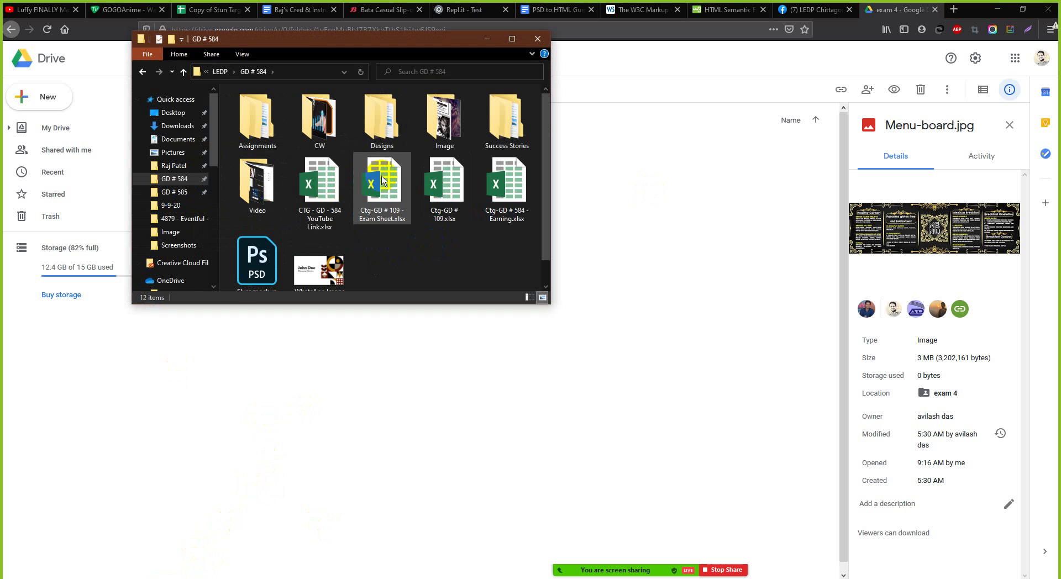
click(382, 180)
double_click(382, 186)
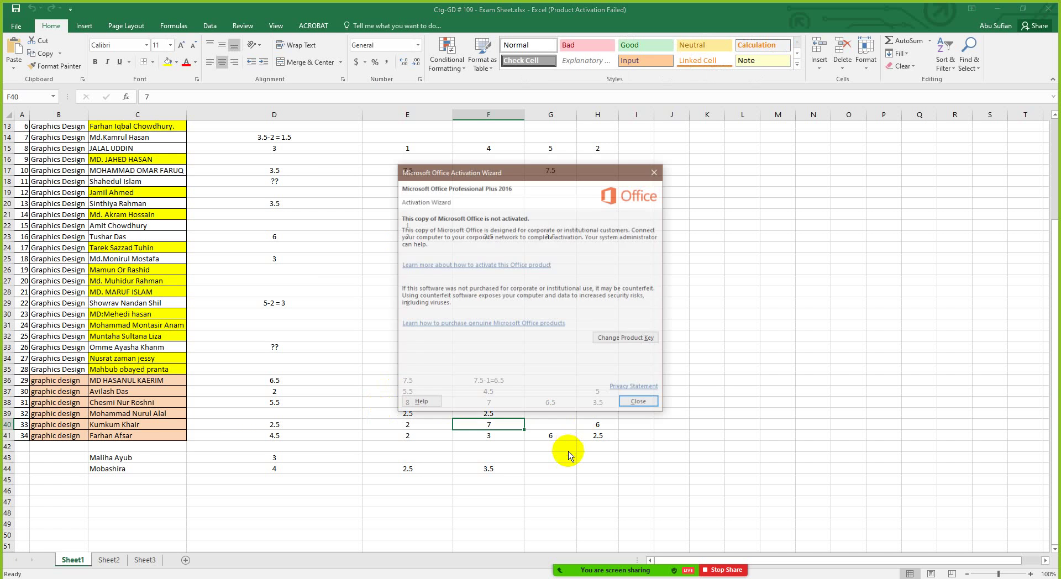
click(634, 398)
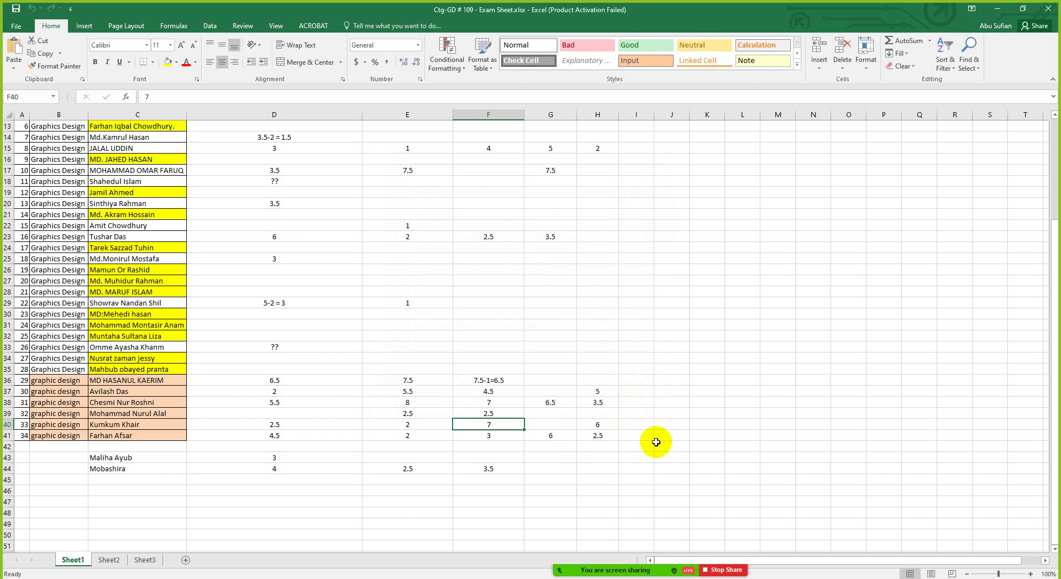
Step: Set the reviewed student's exam score in cell H37 to 8
scroll(609, 426, up, 4)
scroll(584, 400, down, 4)
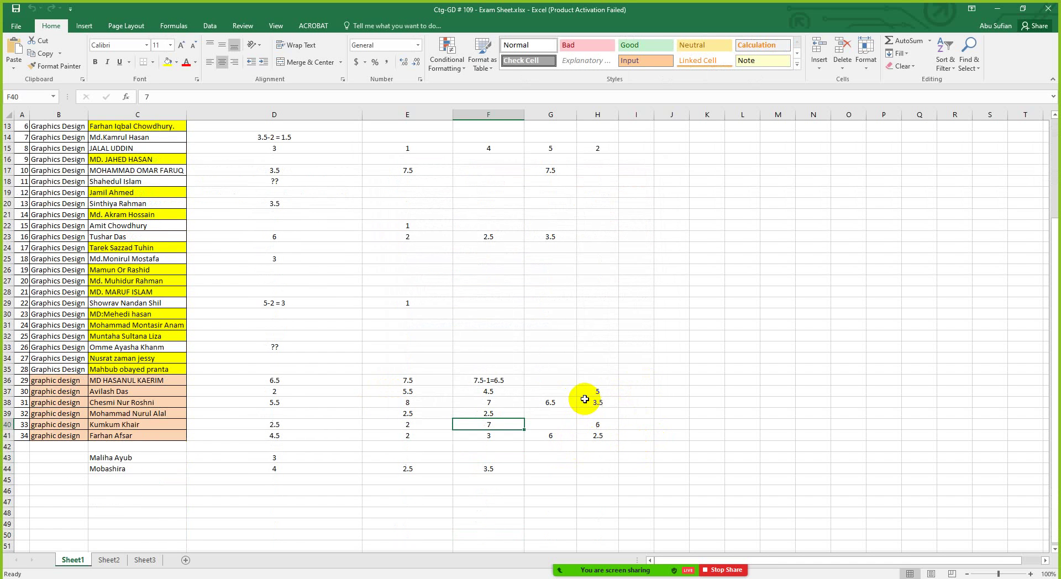
click(7, 391)
click(602, 391)
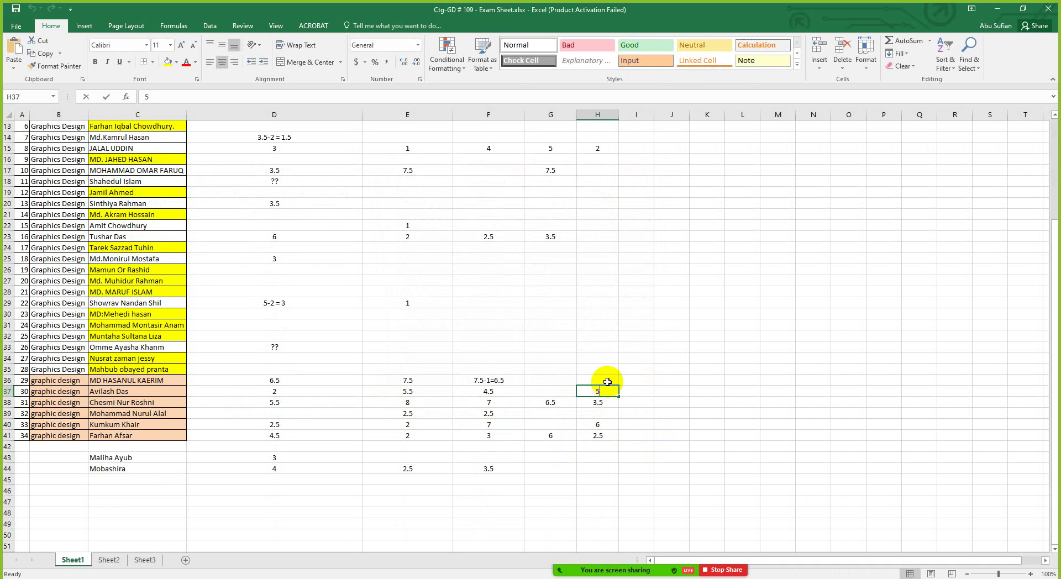
text(5)
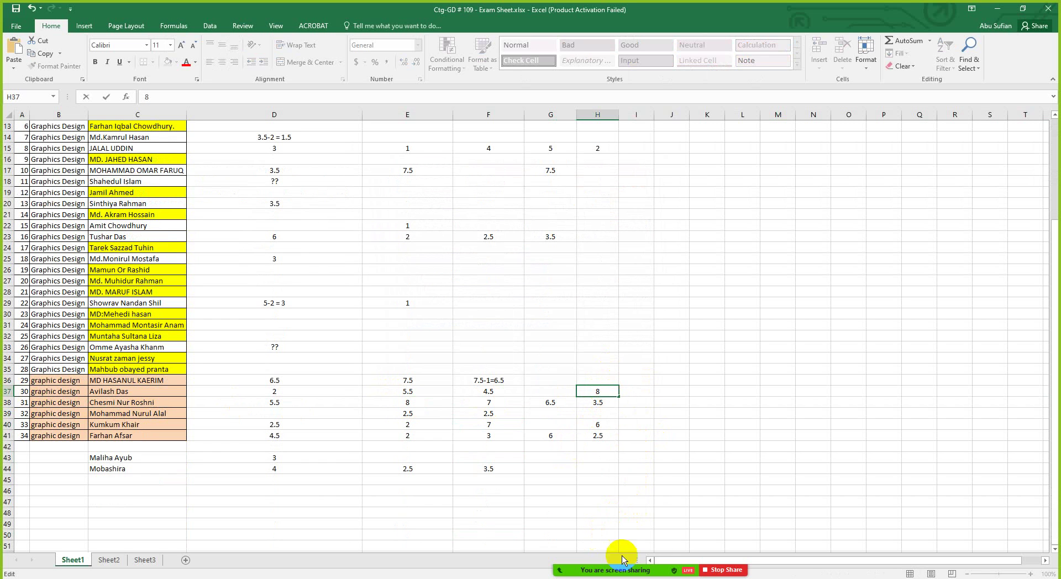
mouse_move(589, 570)
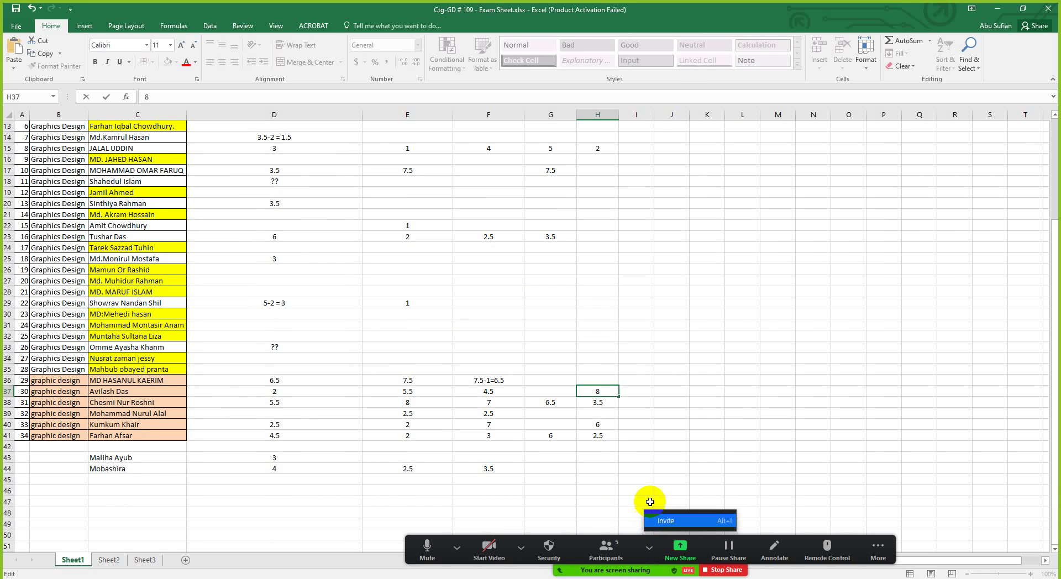
click(609, 413)
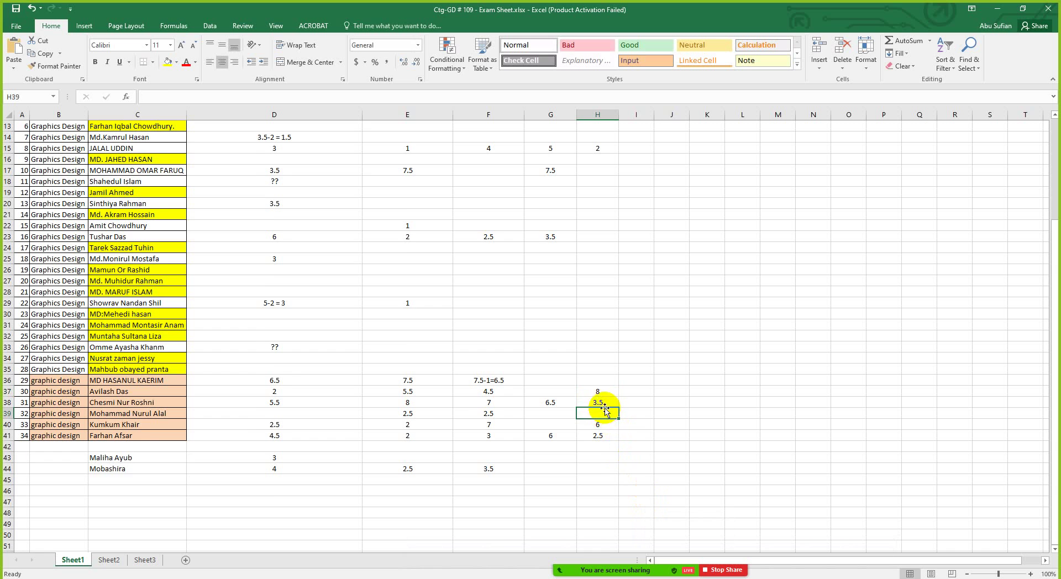
Step: Check the exam scores in cells H37 and H38 and the entries across row 38 of the exam sheet
scroll(611, 420, up, 1)
click(612, 425)
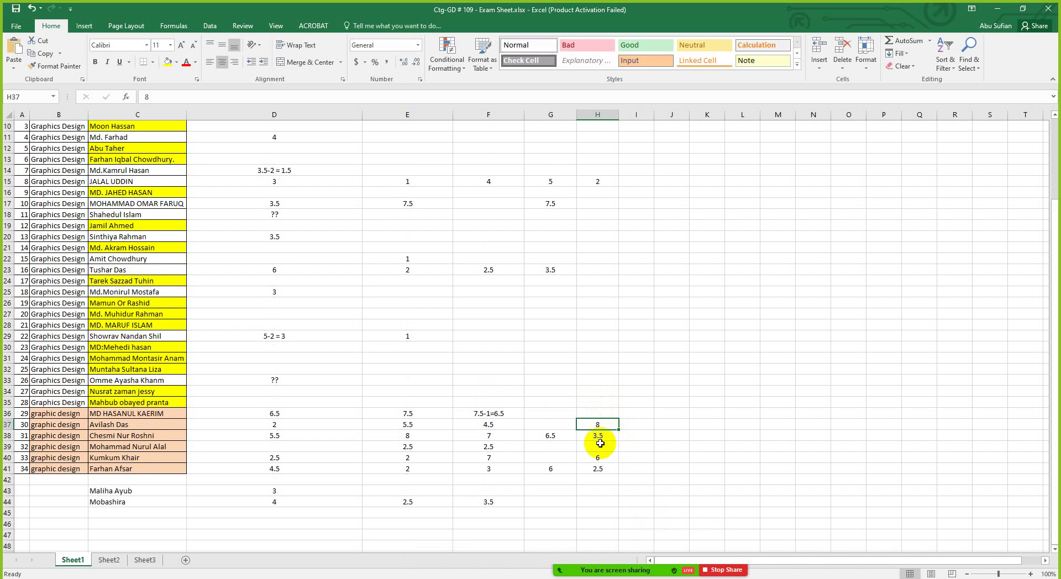
click(3, 436)
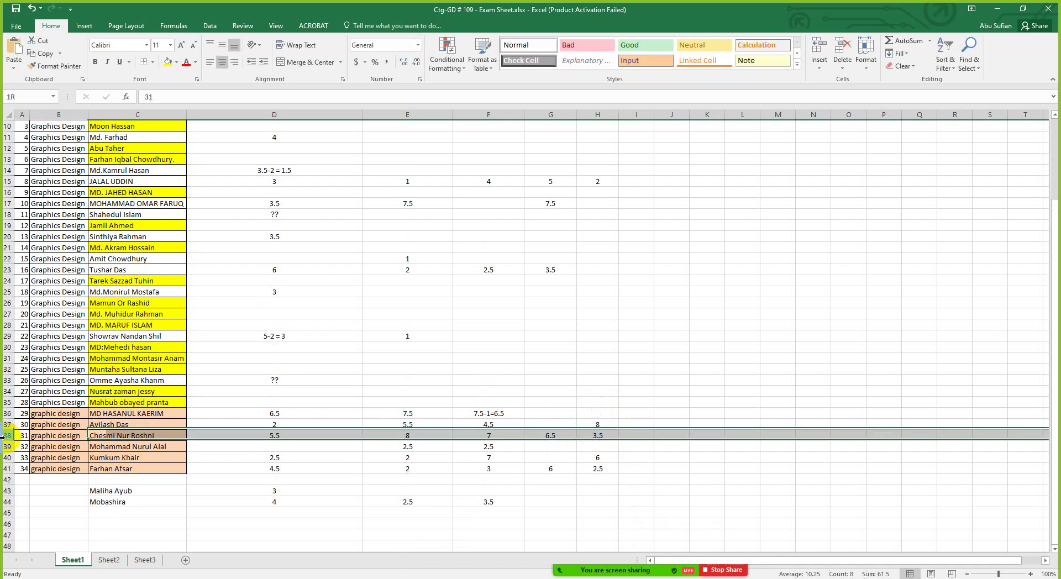
click(611, 436)
mouse_move(611, 561)
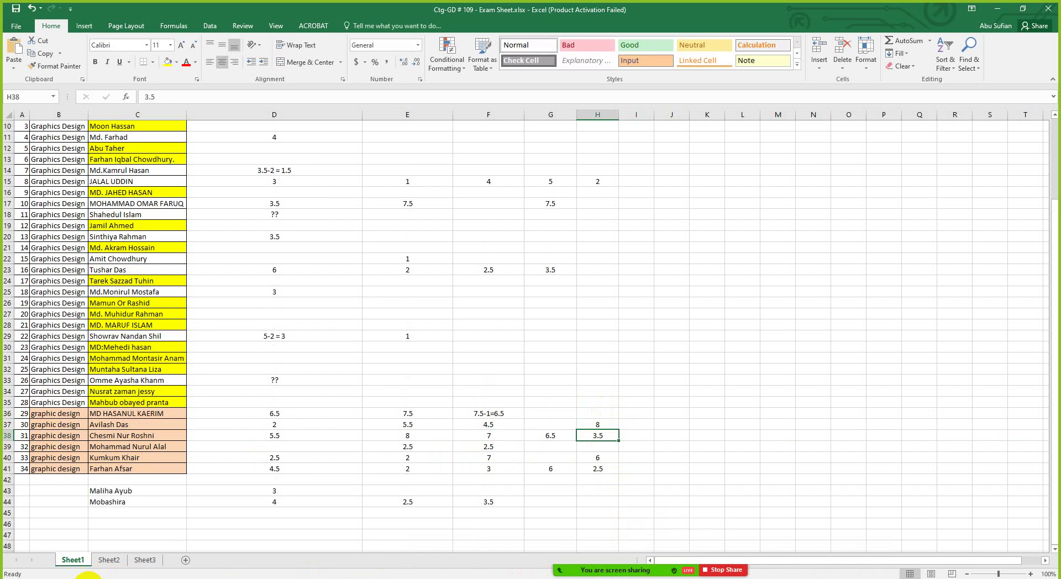
Step: Switch to Google Drive in the browser and open the Students Work folder inside CTG_GD_584
key(alt+Tab)
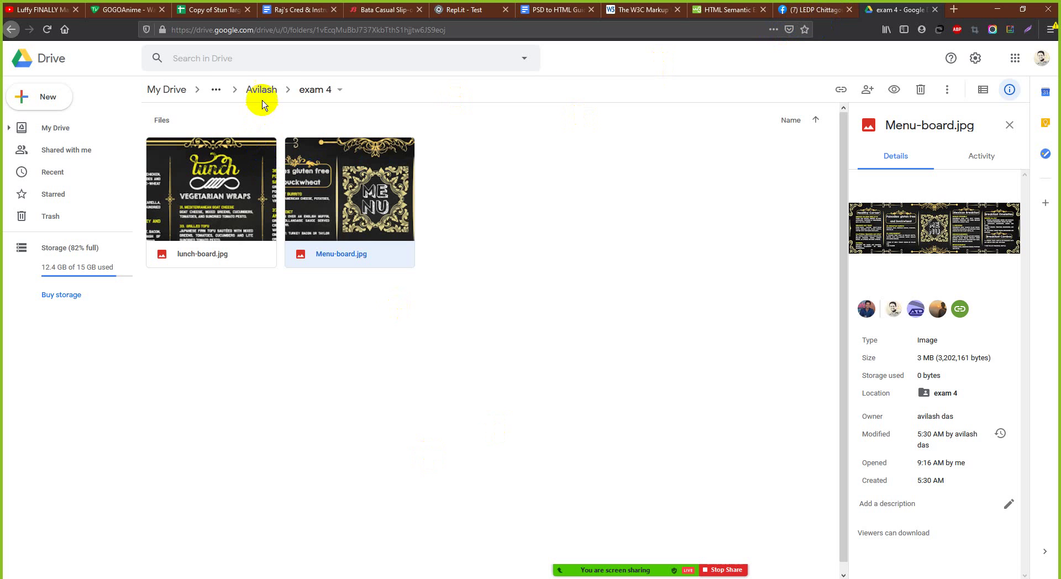
click(216, 89)
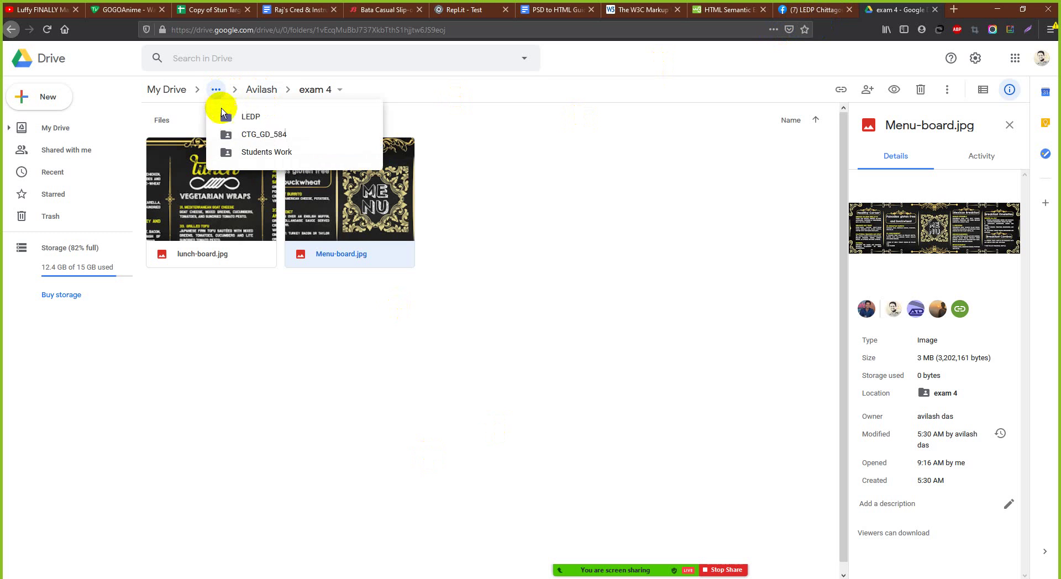
click(279, 136)
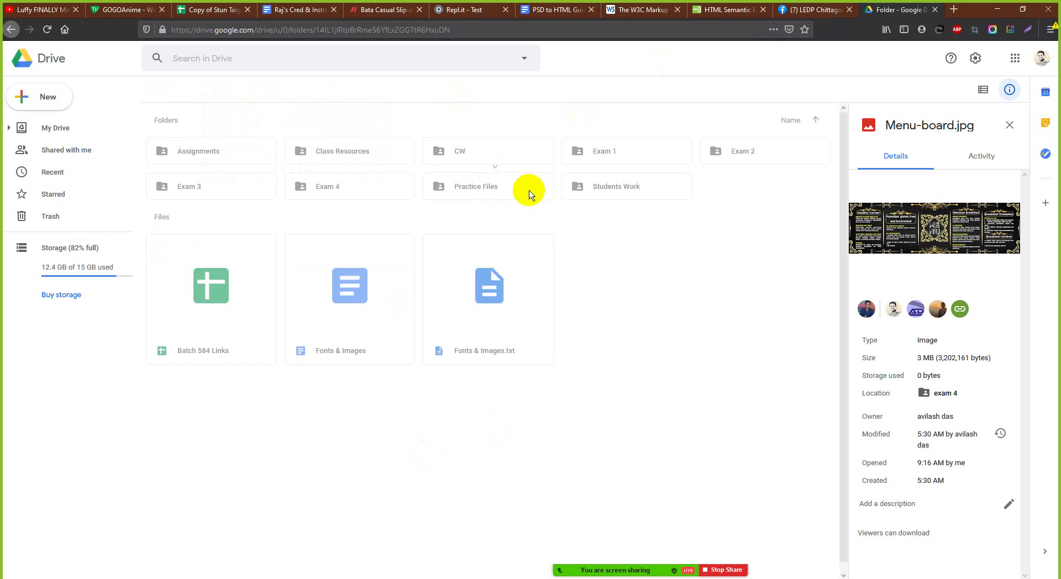
double_click(619, 188)
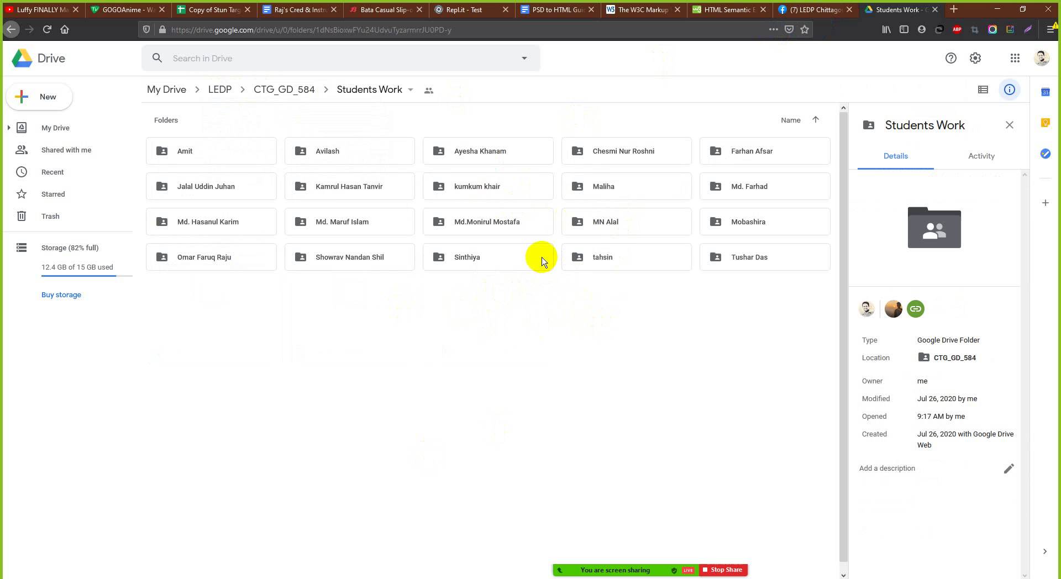
Step: Check the meeting participants list and mute the participant whose microphone is on
mouse_move(635, 558)
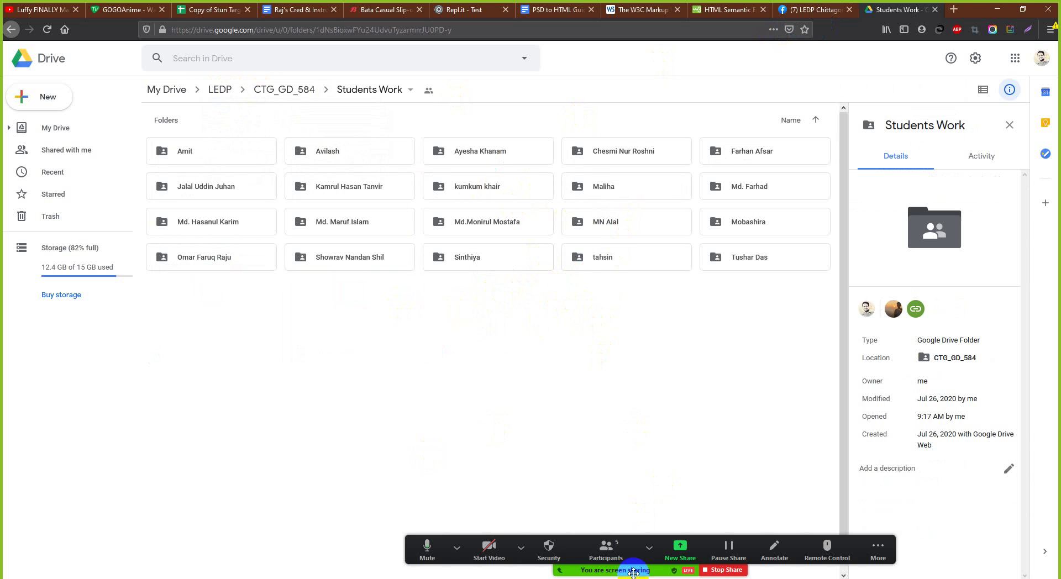
click(606, 548)
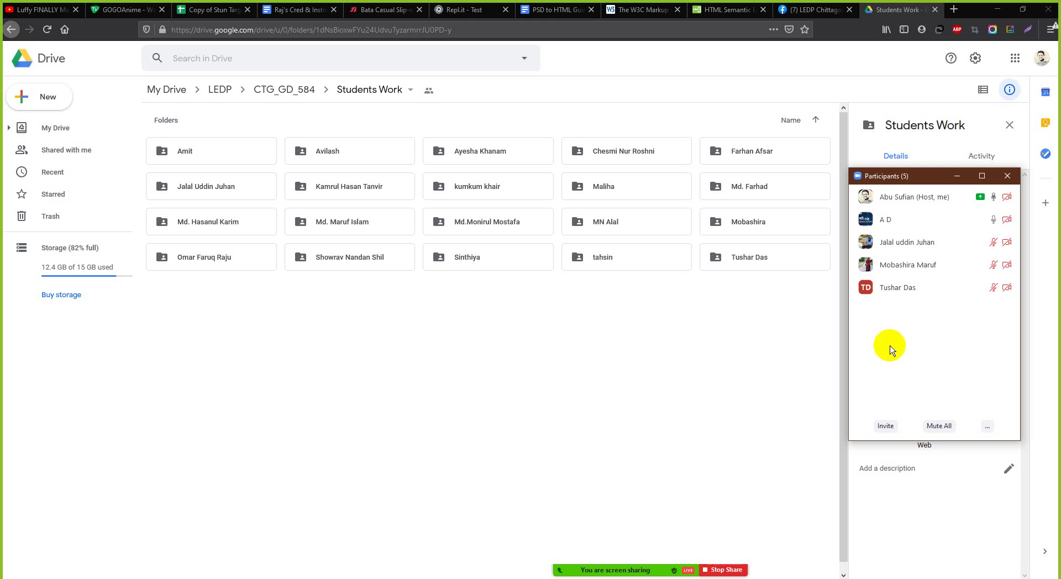
click(1003, 176)
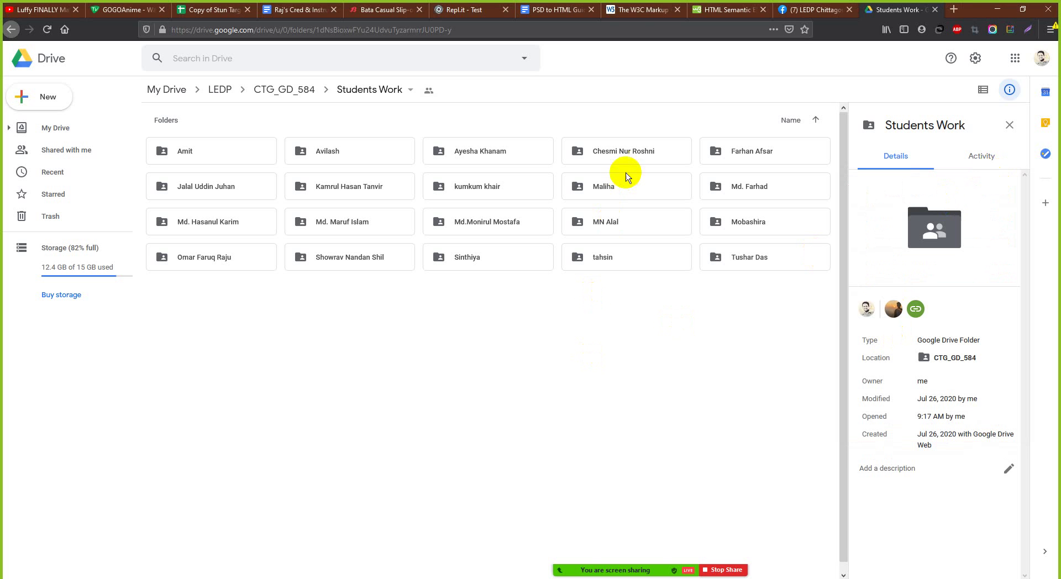
click(604, 550)
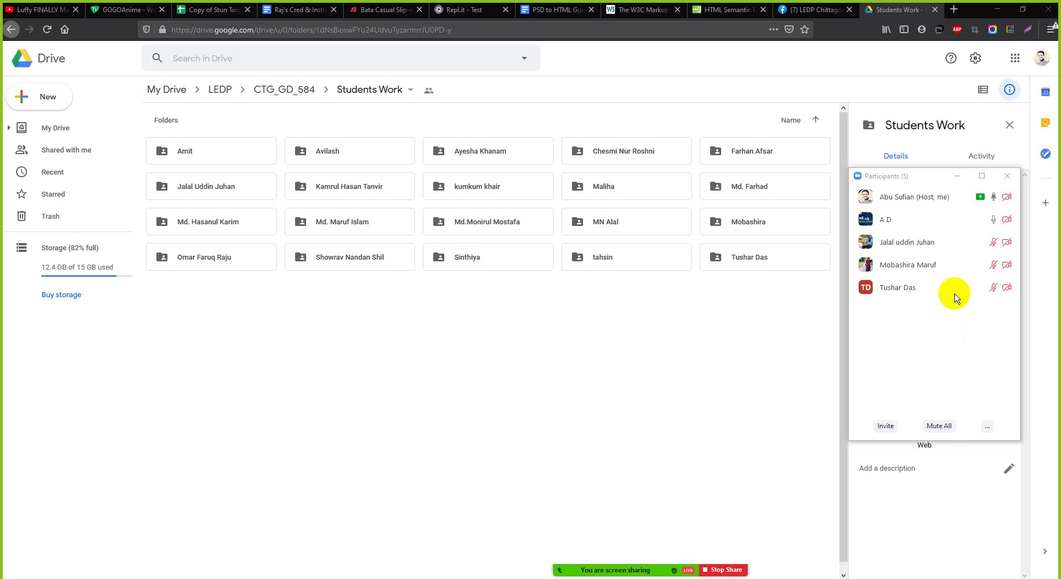
click(959, 220)
Step: Open the workbook "Ctg-GD # 109.xlsx" from the GD # 584 folder in Excel
click(171, 578)
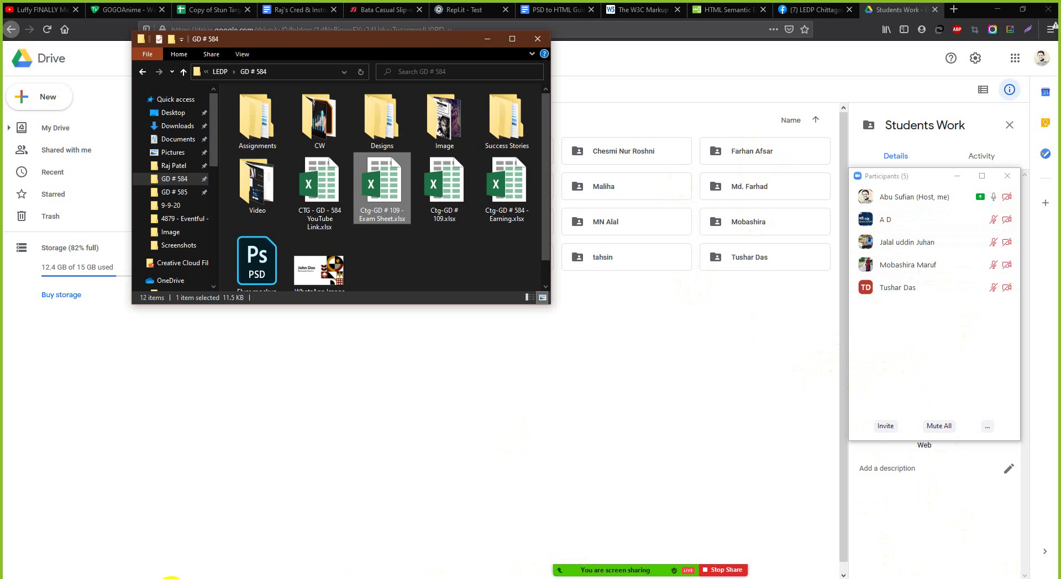
click(456, 232)
scroll(456, 231, down, 1)
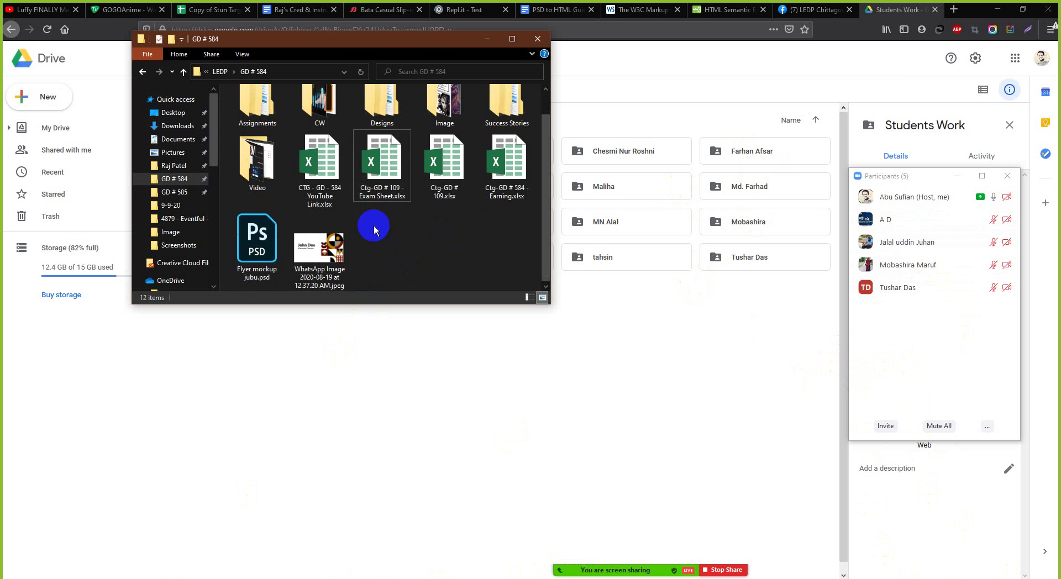
click(445, 166)
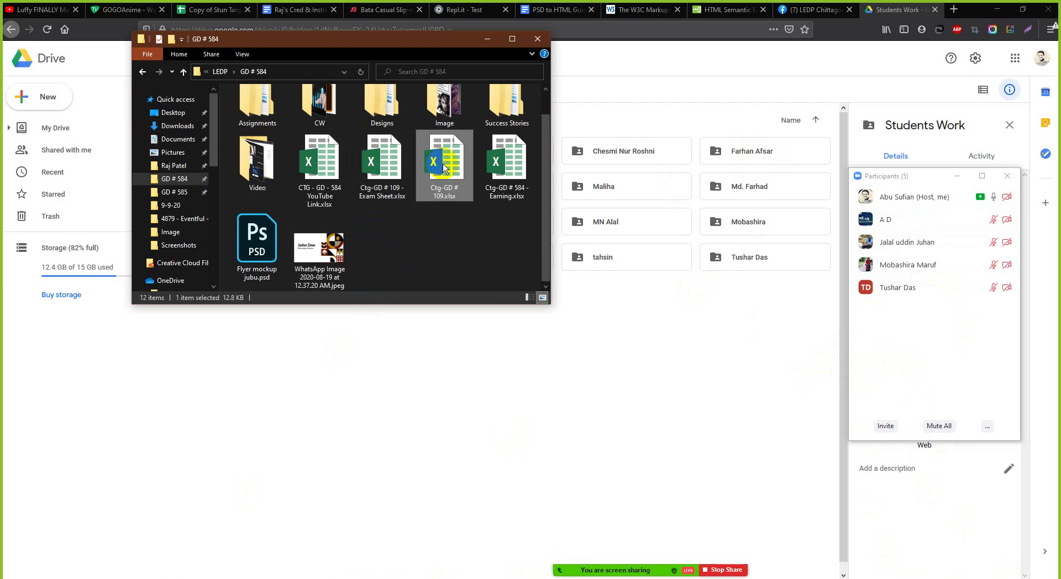
double_click(445, 166)
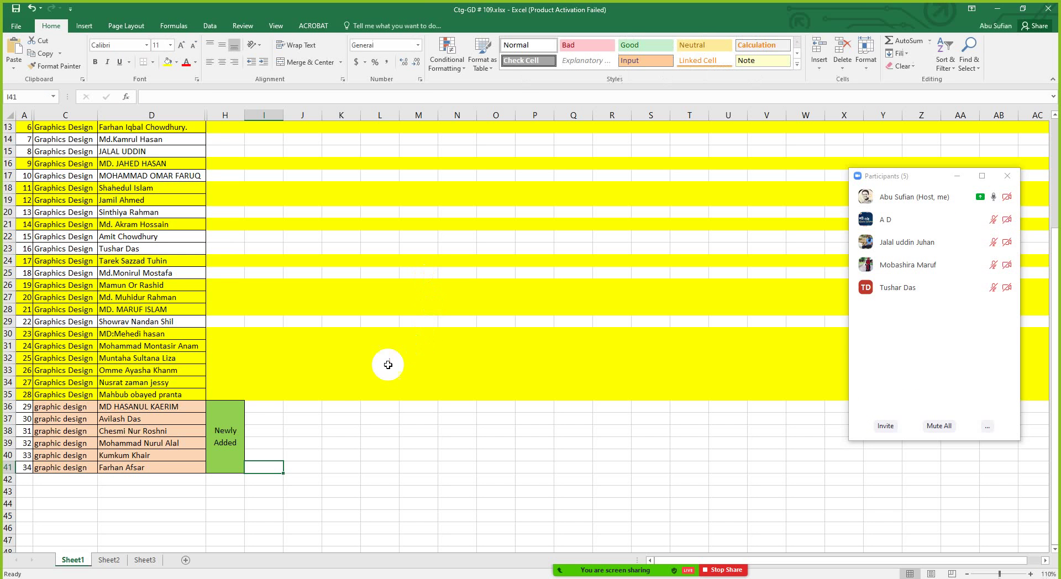
Step: Colour the text of rows 41 and 25 in the Batch # 109 student list red
scroll(251, 416, up, 4)
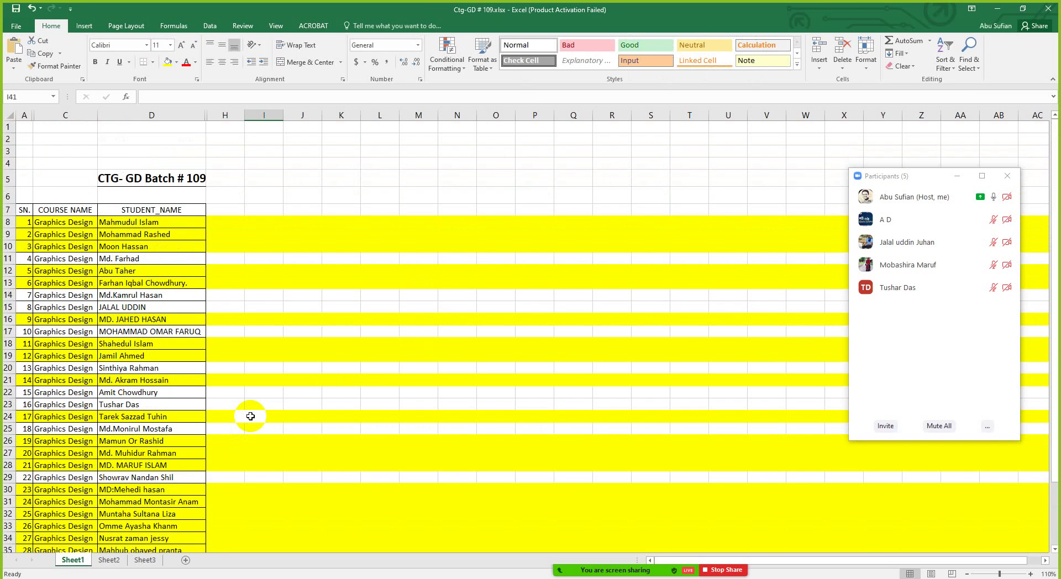
scroll(251, 410, down, 3)
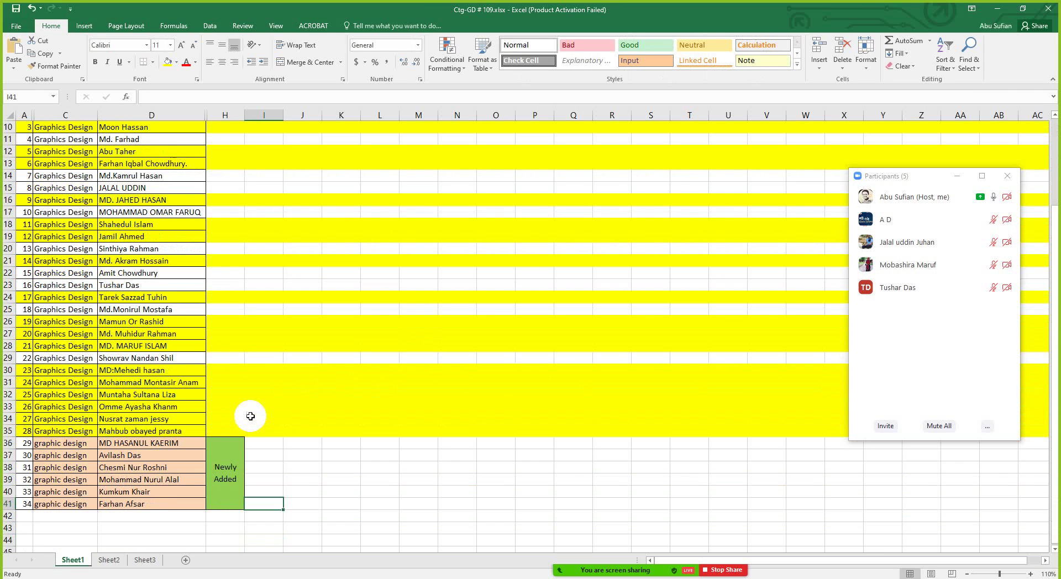
click(8, 503)
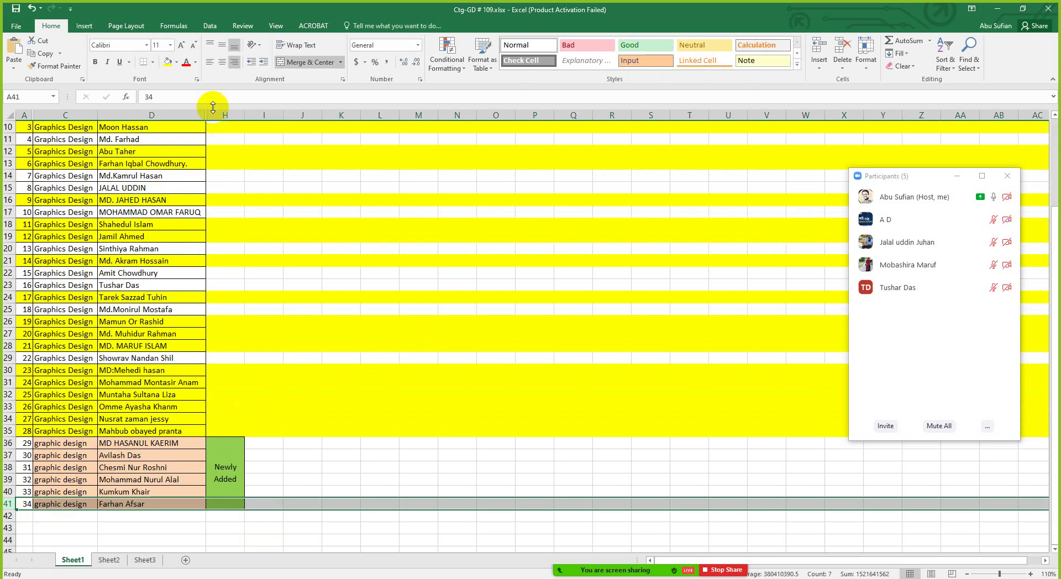
click(186, 62)
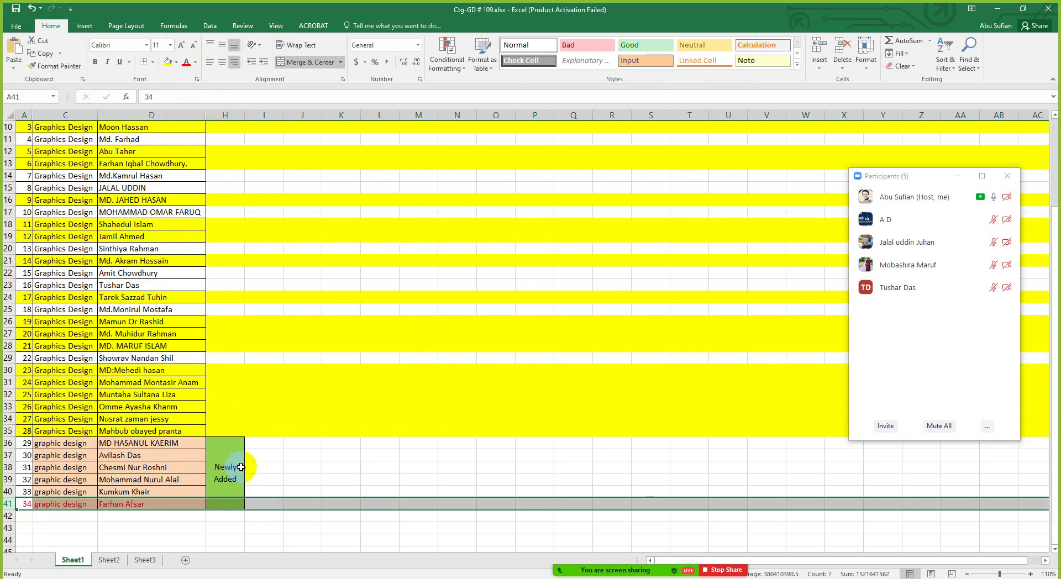
mouse_move(611, 539)
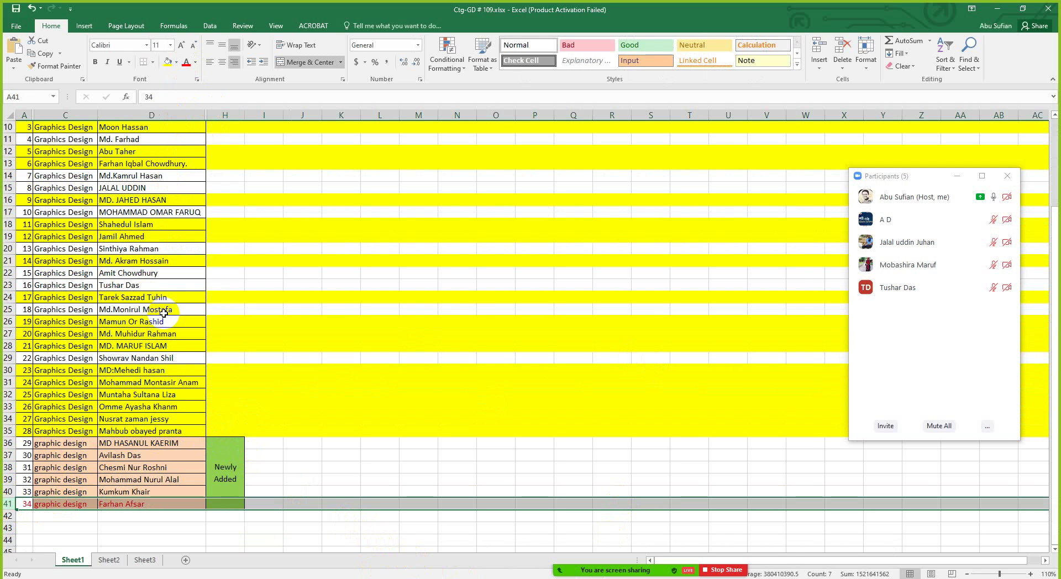
click(8, 310)
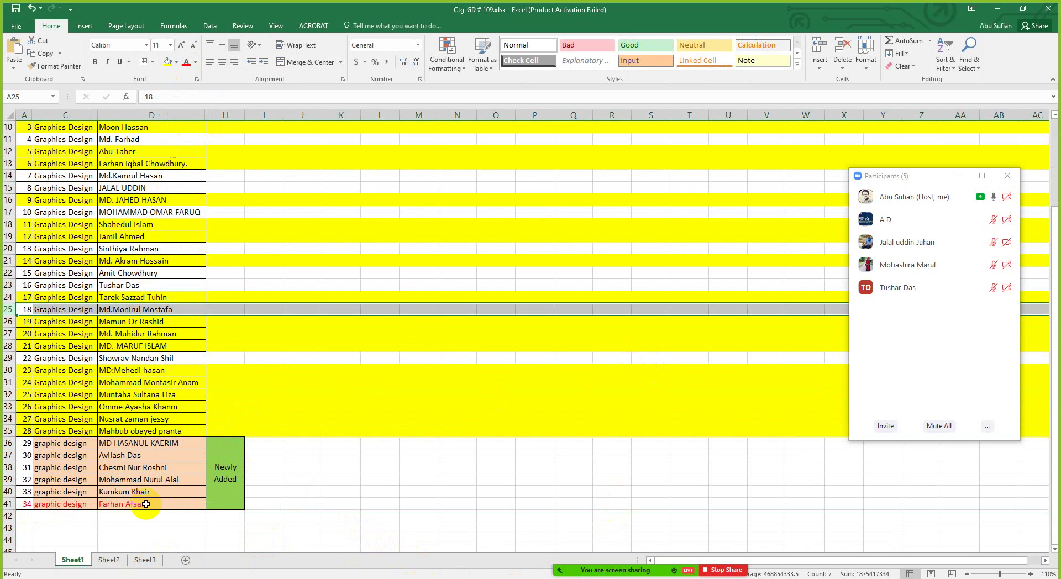
click(186, 62)
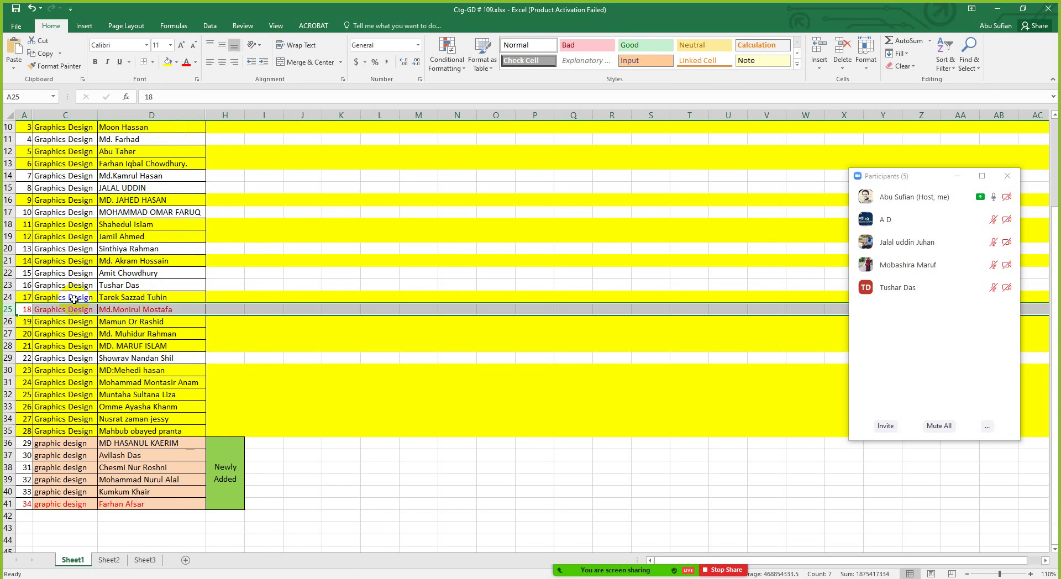
click(185, 310)
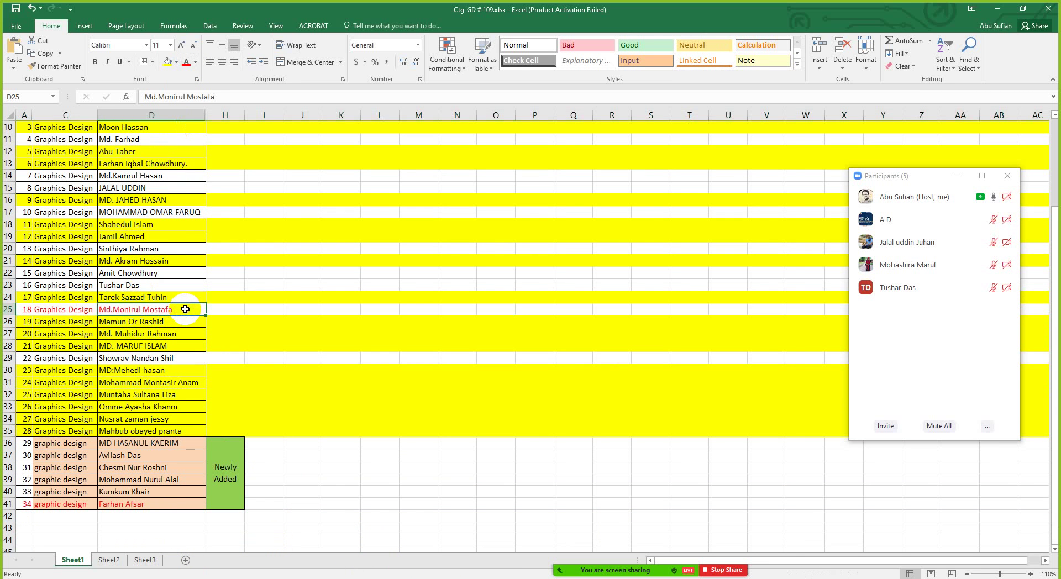
Step: Set row 14 of the student list to red text with no fill
click(133, 274)
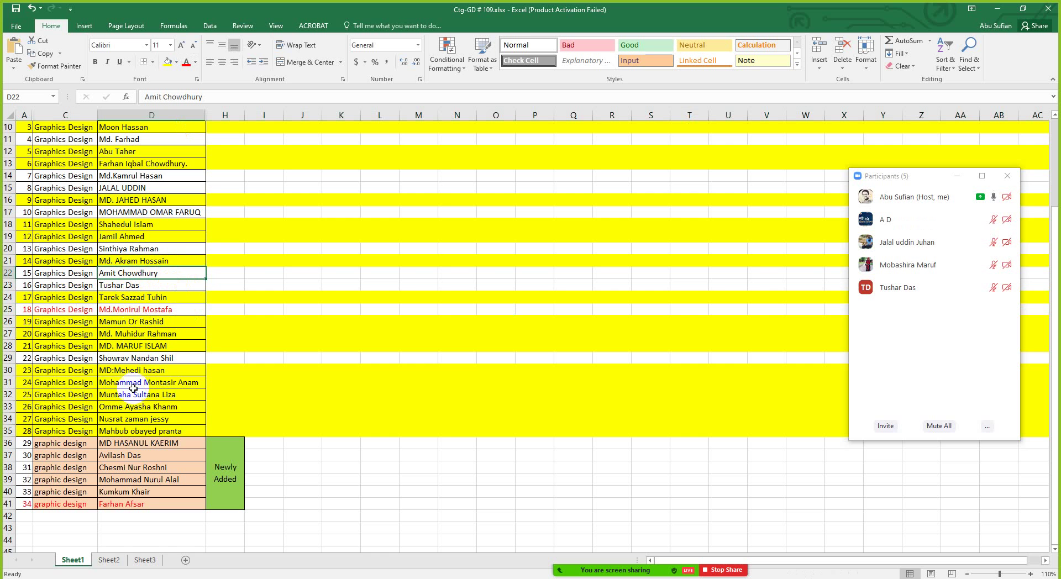
scroll(161, 351, up, 2)
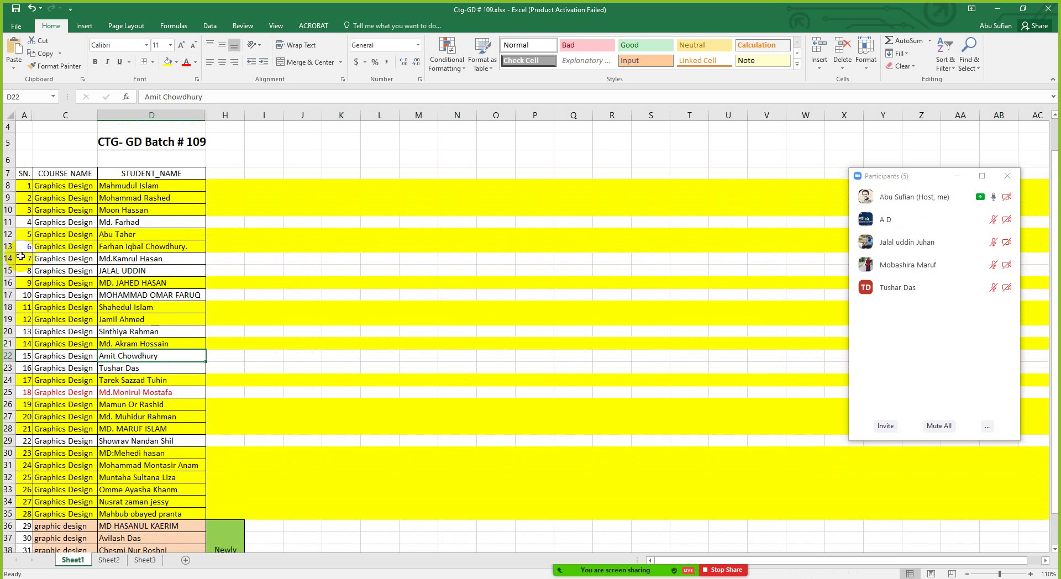
click(8, 258)
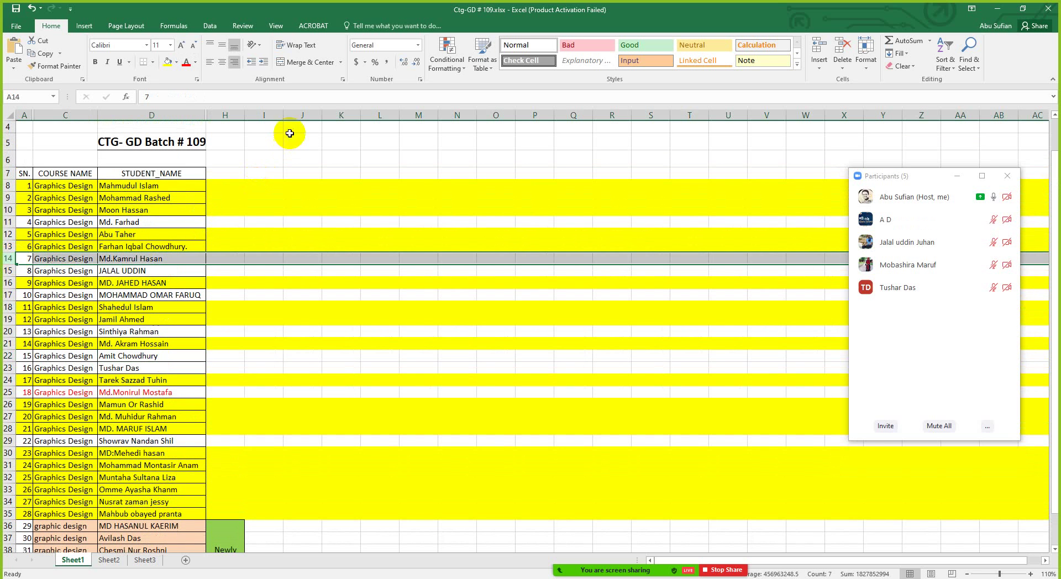
click(168, 62)
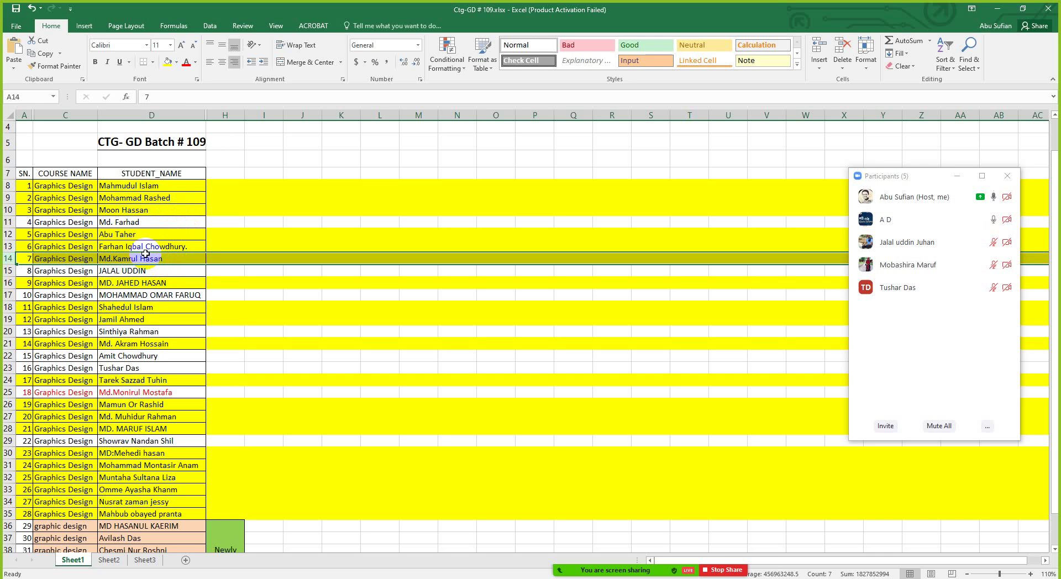
click(177, 63)
click(172, 90)
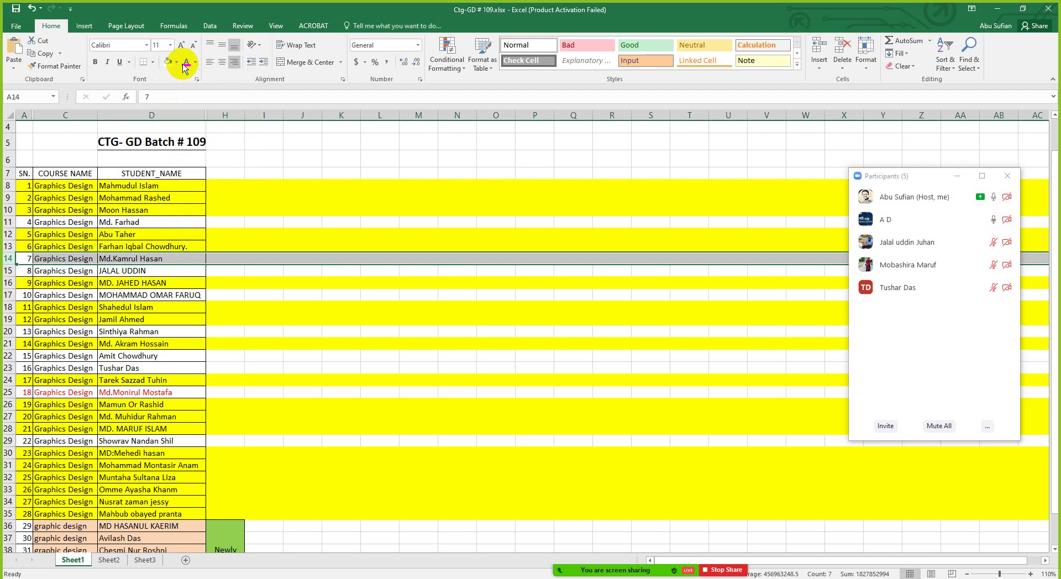
click(184, 65)
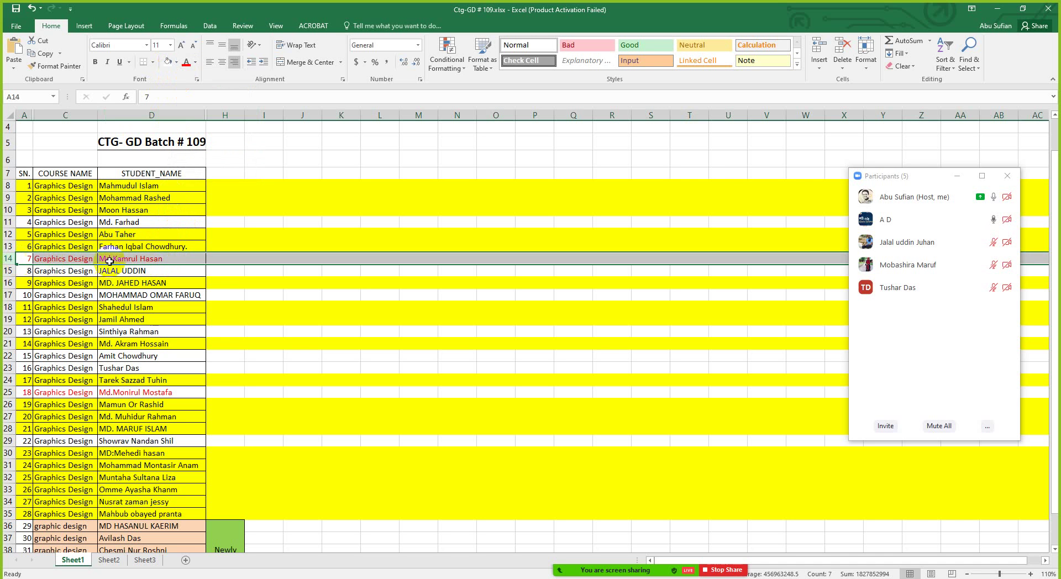
click(189, 261)
Step: Colour the text of row 11, serial number 4 in the student list, red
click(172, 224)
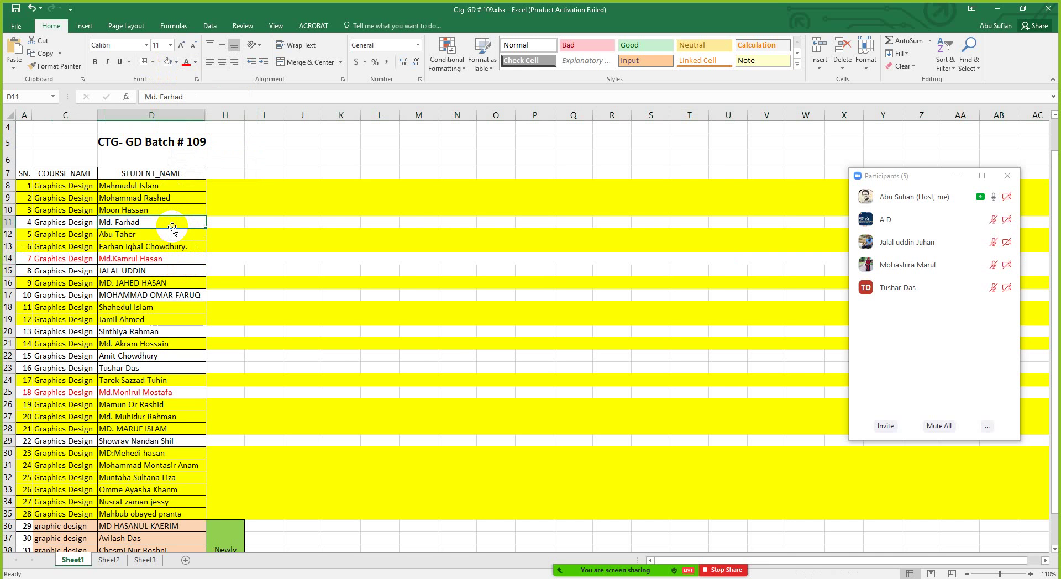
click(6, 223)
click(185, 62)
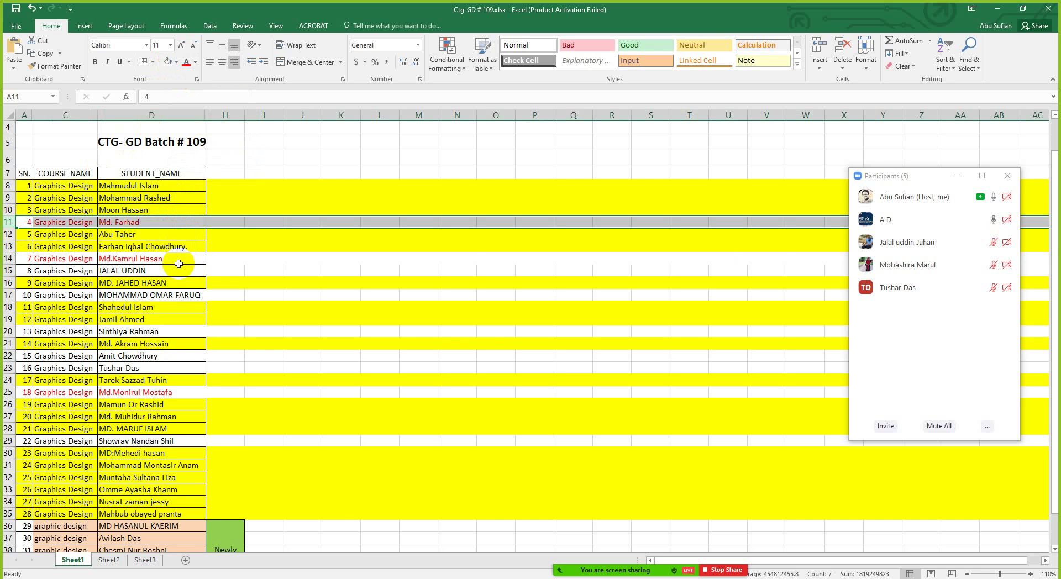
Step: Look through the student list for further students without yellow highlighting, checking the names in D15 and D17
scroll(180, 270, down, 6)
scroll(183, 288, up, 4)
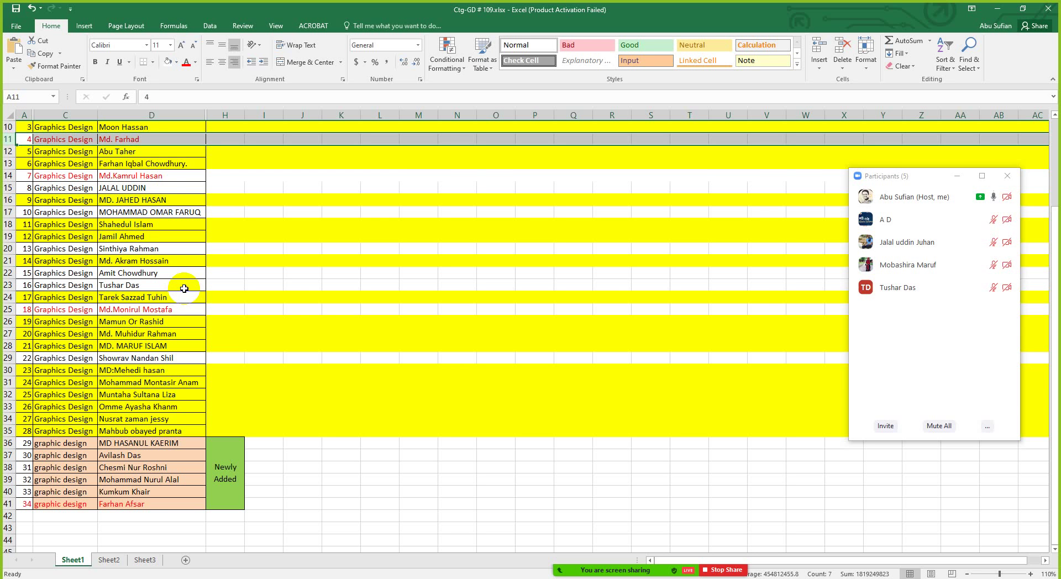
scroll(185, 286, up, 3)
scroll(188, 285, down, 4)
scroll(191, 286, up, 2)
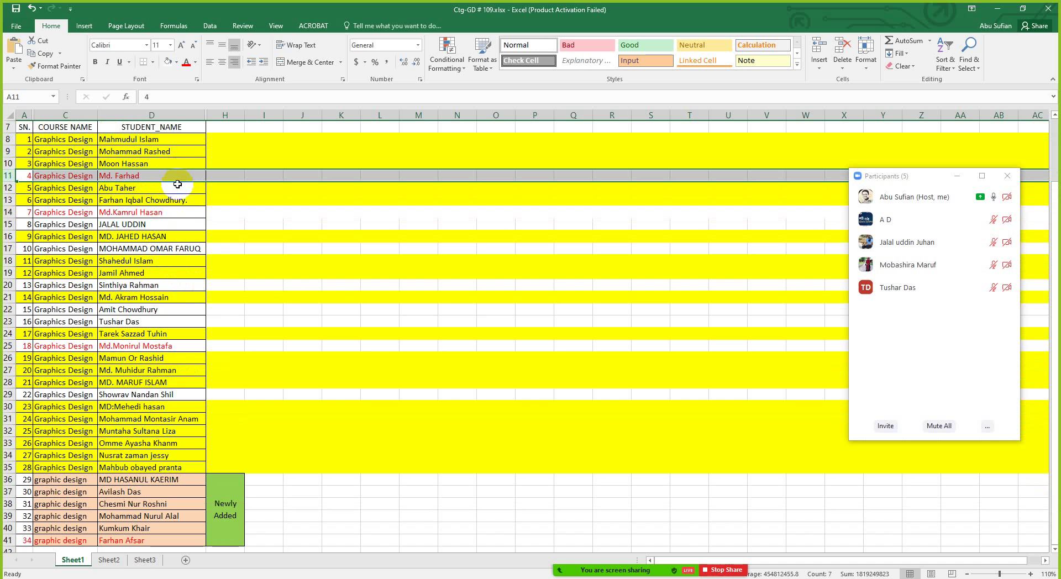
click(176, 225)
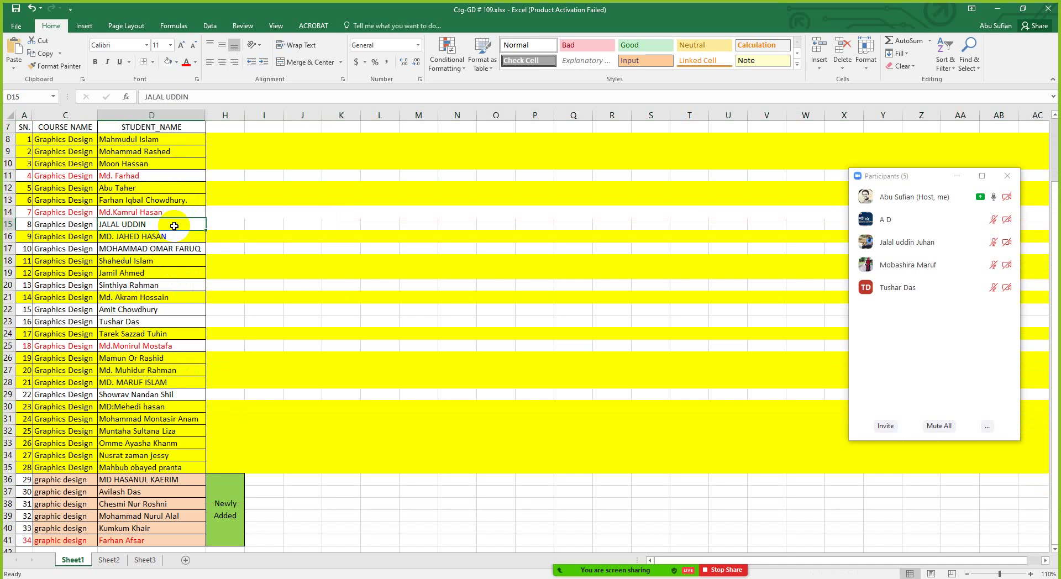
click(192, 252)
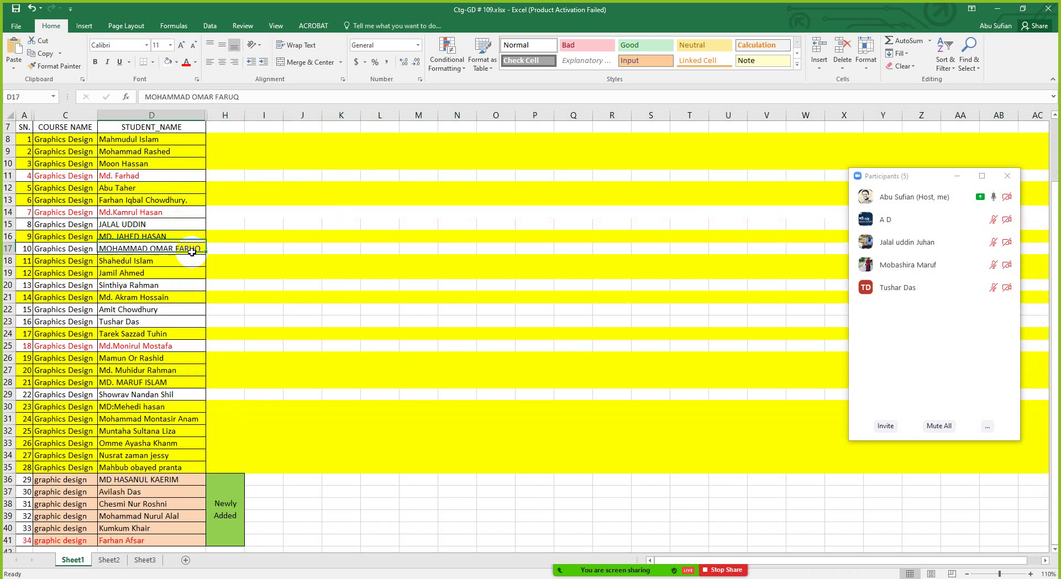
Step: Examine the unhighlighted students in D22, D23 and D25 and the rest of the Batch # 109 list down to the newly added rows
click(173, 309)
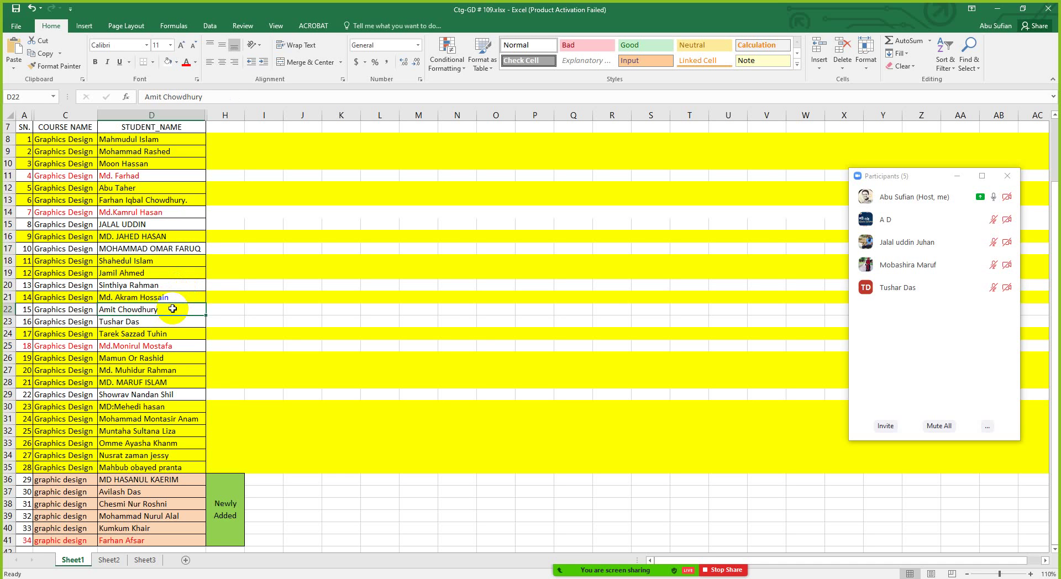
click(166, 324)
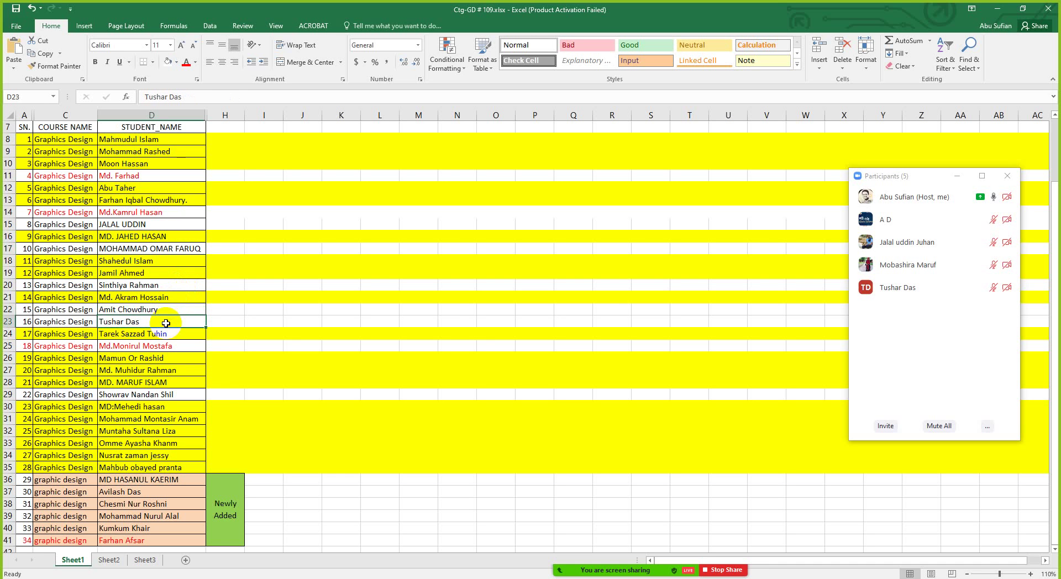
click(178, 348)
scroll(178, 348, down, 2)
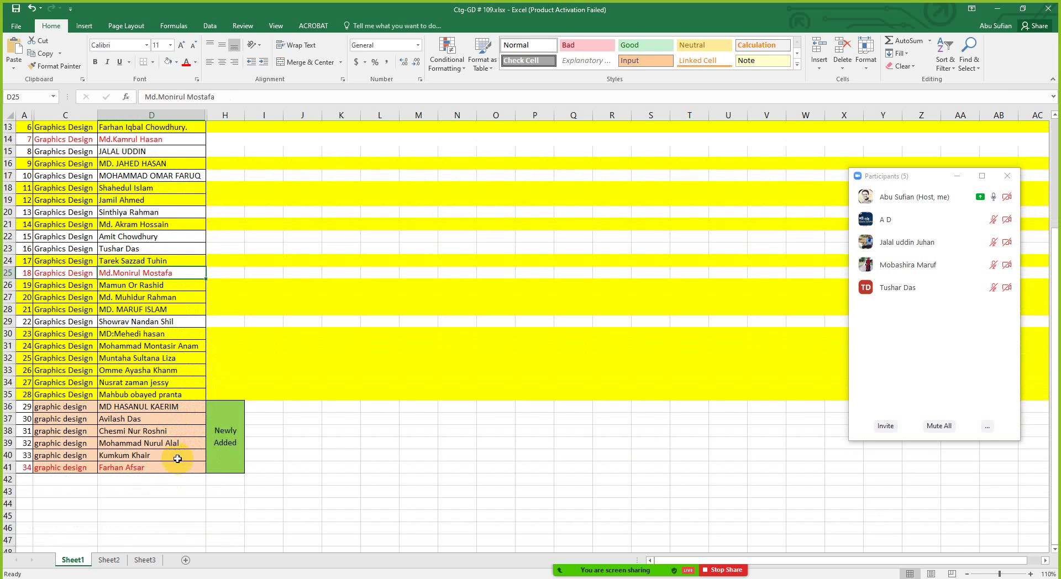
scroll(188, 445, up, 2)
scroll(177, 447, down, 7)
scroll(176, 446, up, 7)
scroll(175, 446, up, 2)
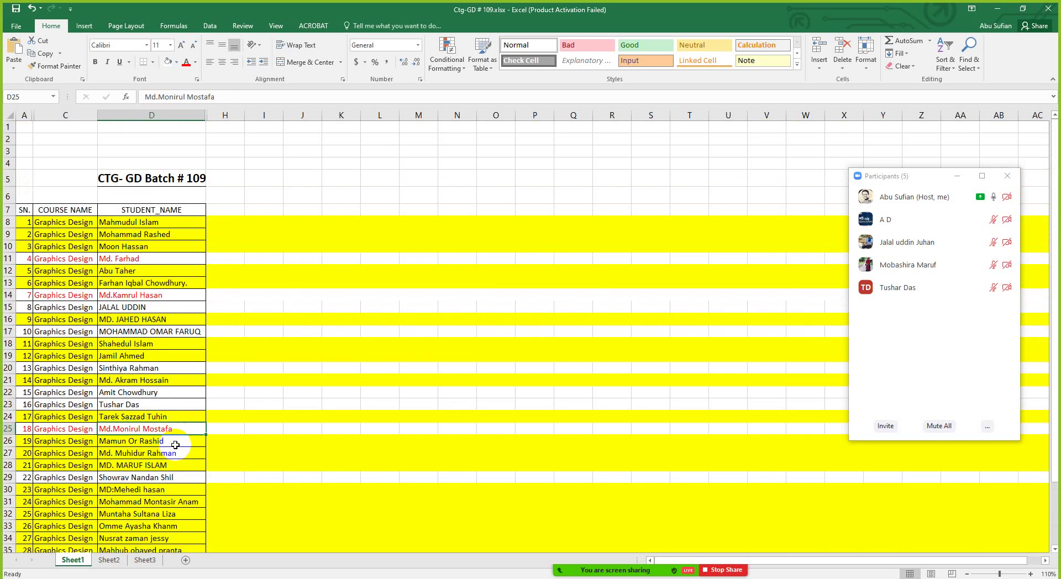
scroll(176, 445, down, 3)
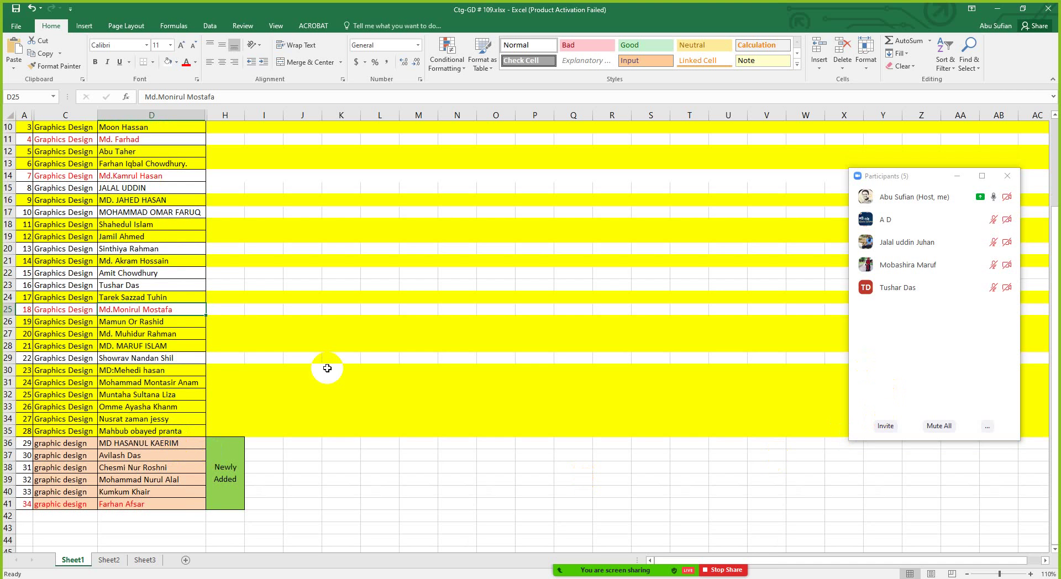
scroll(141, 475, down, 1)
scroll(141, 475, down, 1)
scroll(139, 470, up, 2)
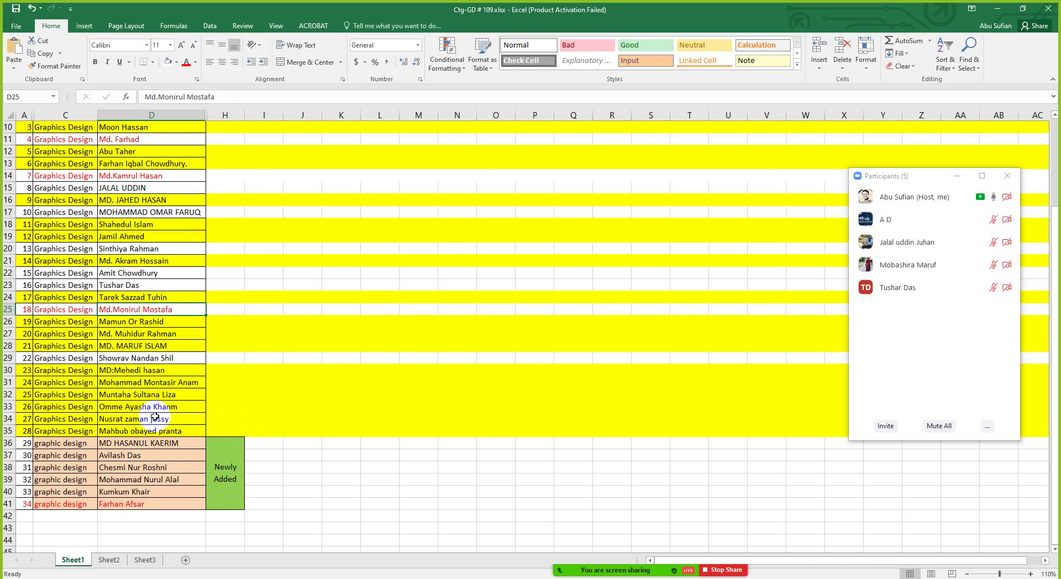
scroll(155, 336, up, 3)
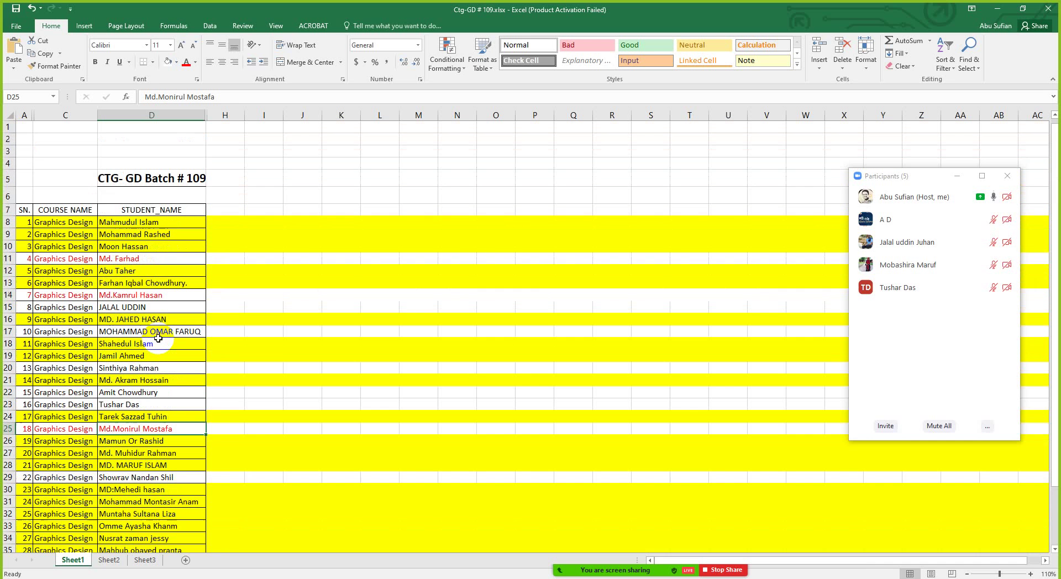
scroll(160, 336, down, 10)
scroll(162, 337, up, 8)
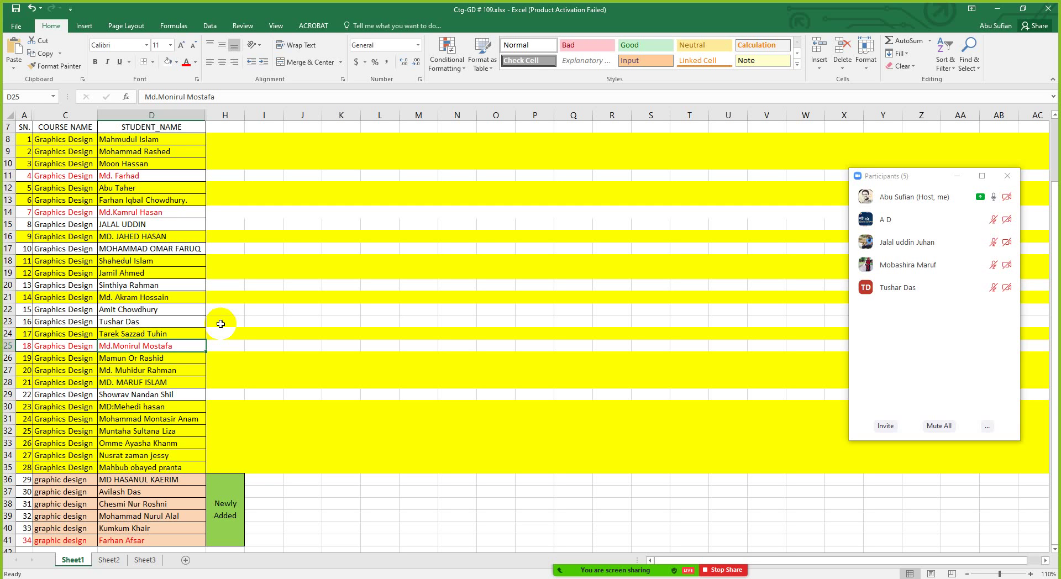
Step: Colour the text of row 40, serial number 33 in the student list, red
click(8, 528)
click(186, 62)
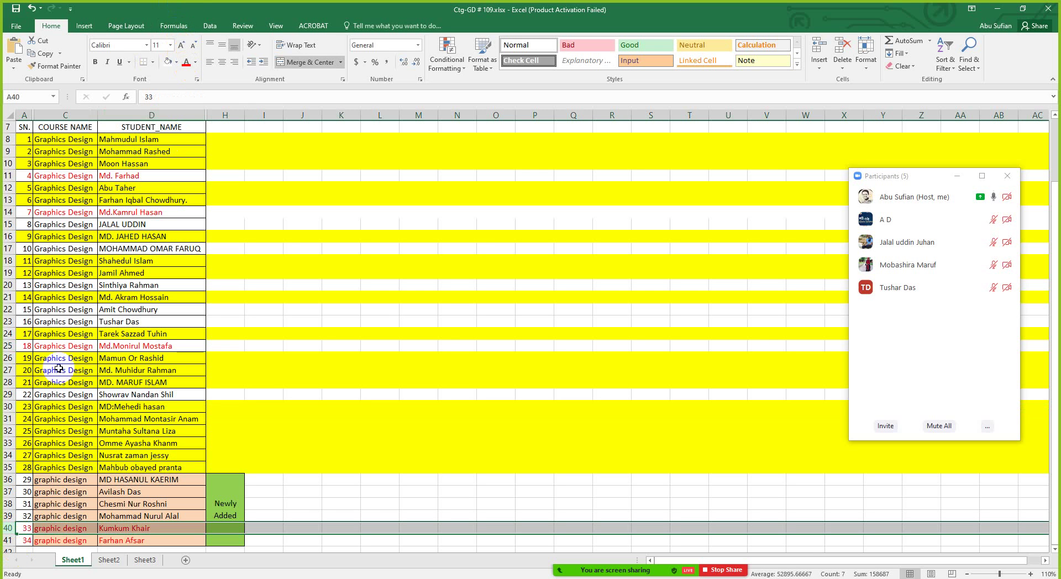
click(8, 516)
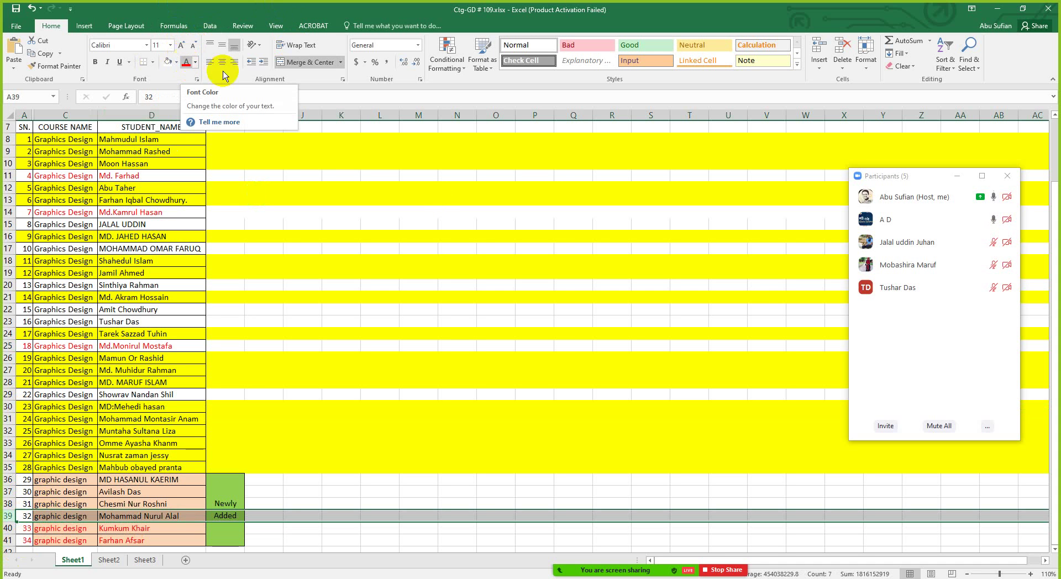
drag(451, 508, 452, 496)
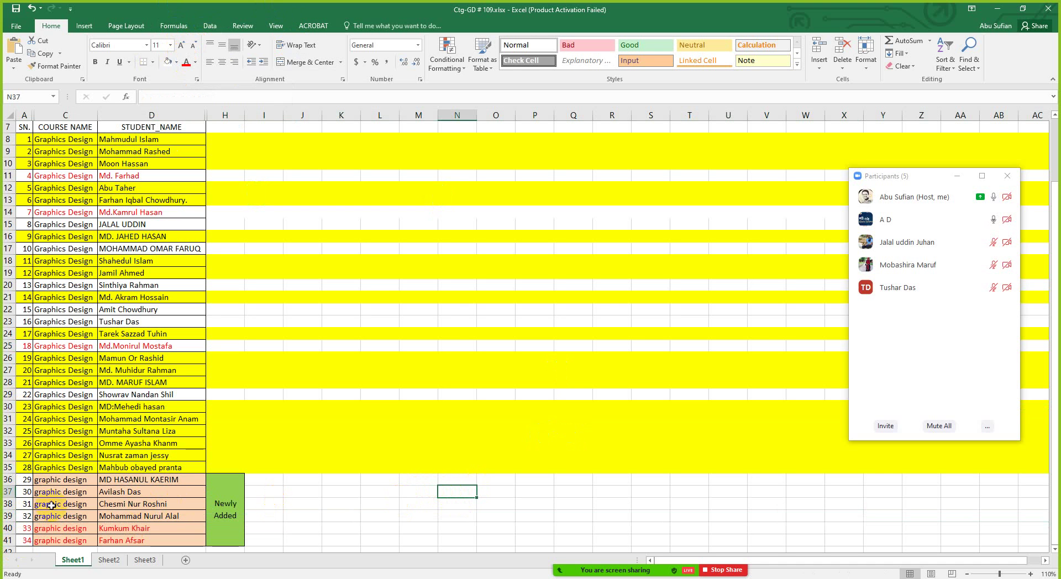
click(8, 503)
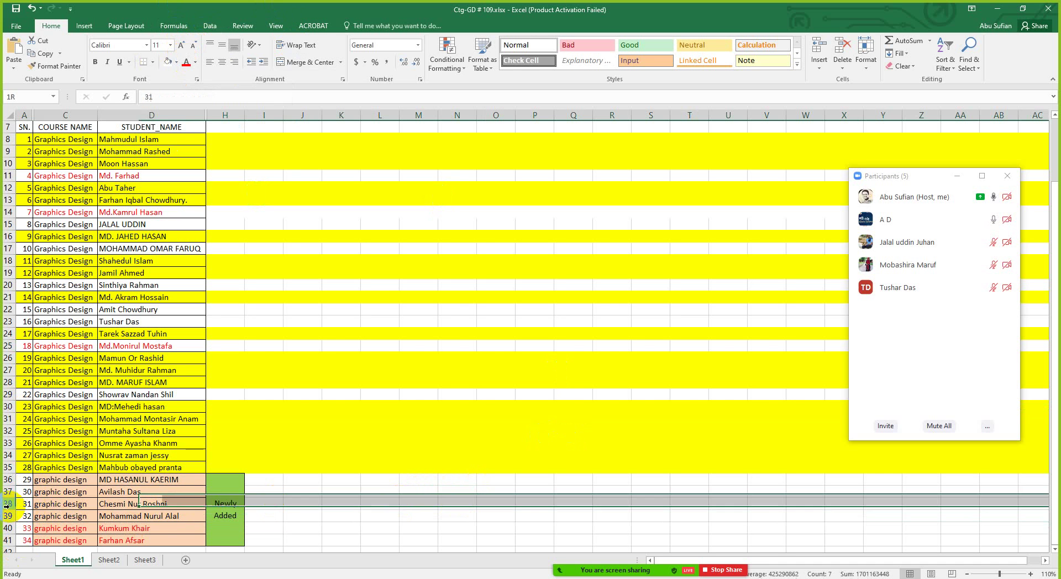
click(167, 492)
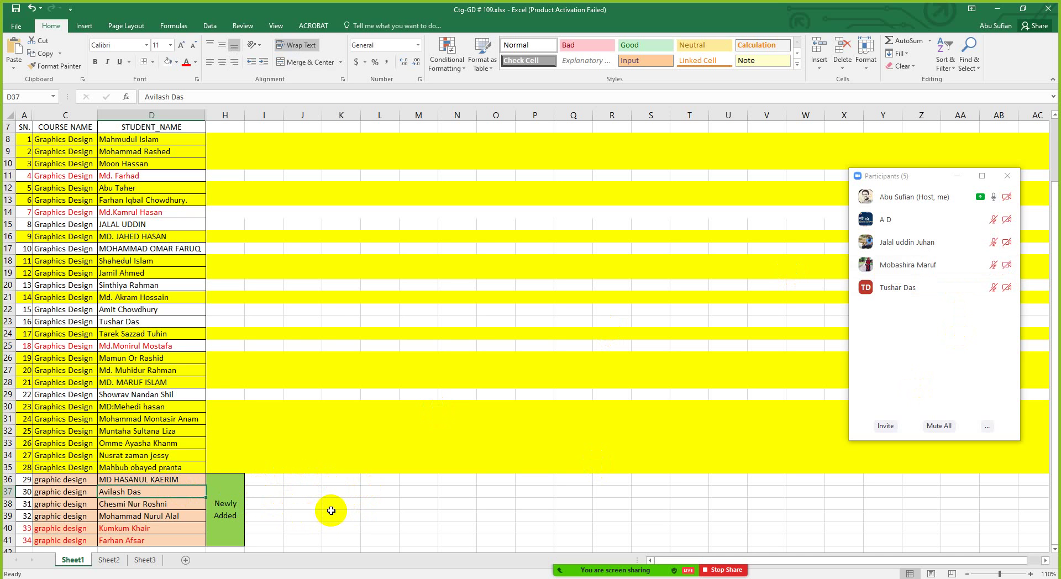
scroll(333, 508, down, 1)
scroll(335, 505, up, 1)
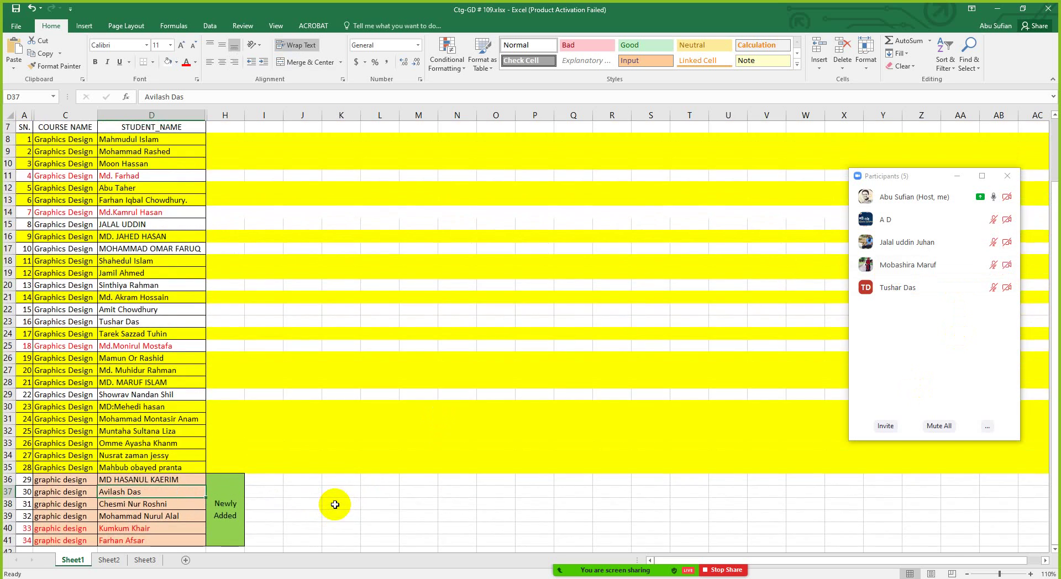
Step: Minimise both Excel workbooks and switch to the Students Work folder in Google Drive in the browser
click(997, 8)
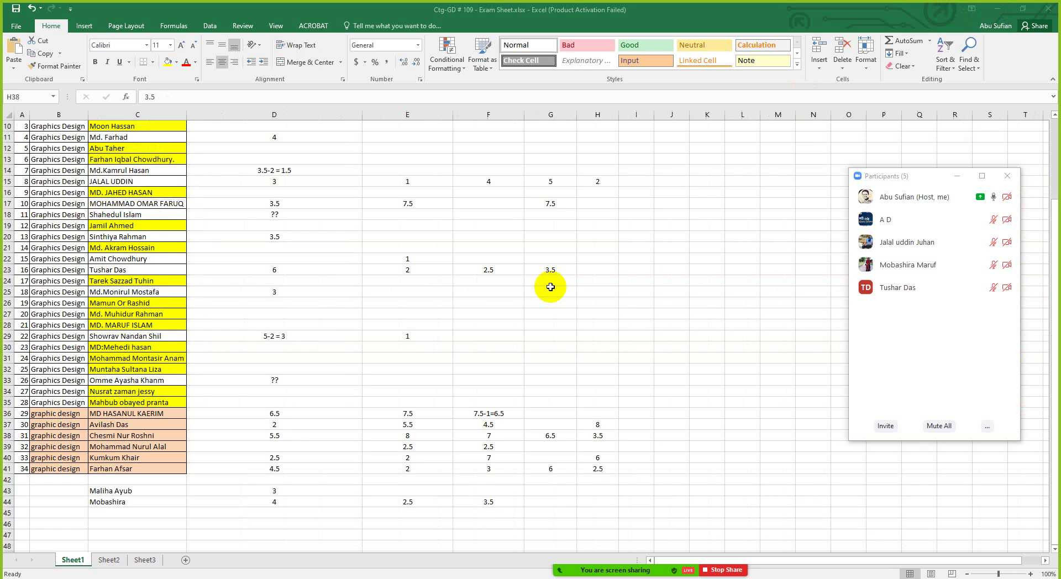
click(998, 8)
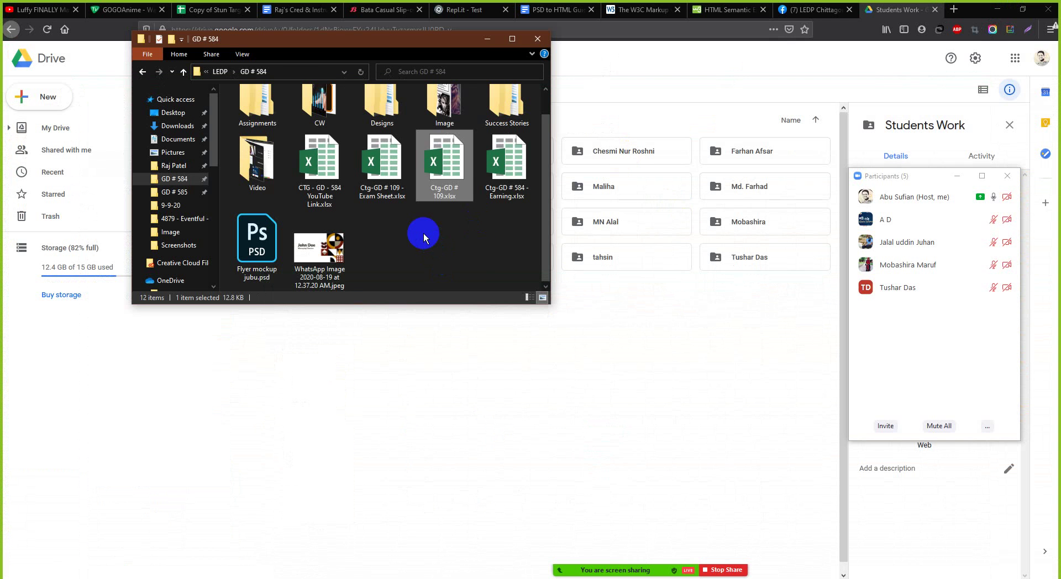
click(512, 39)
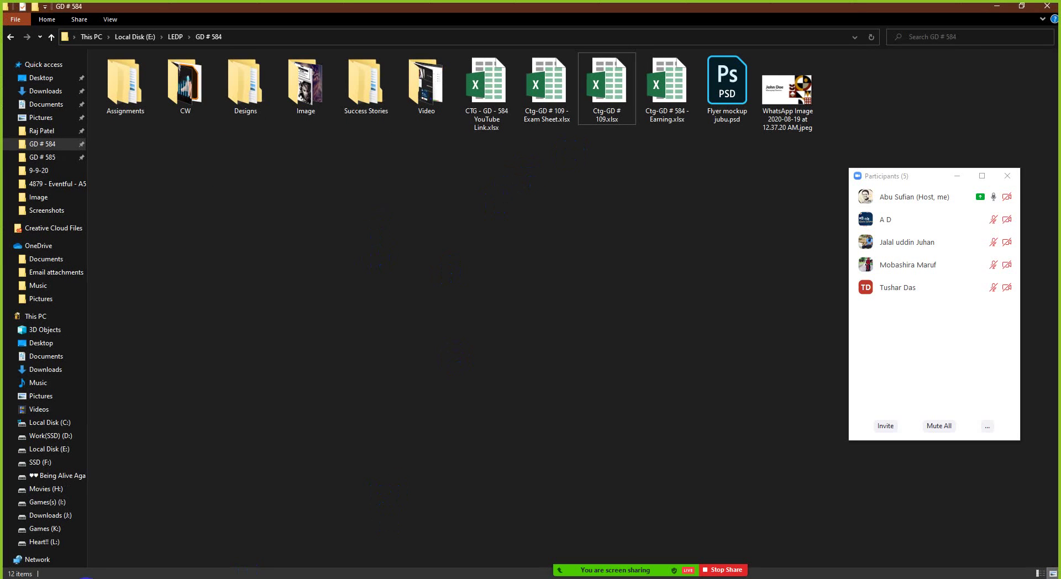
key(alt+Tab)
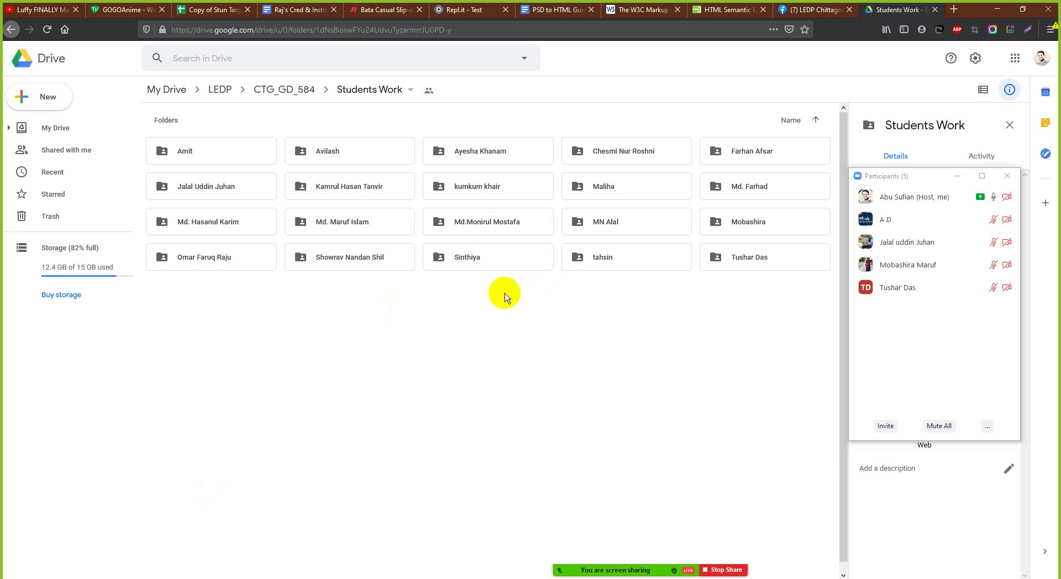
Step: Open Exam-4-Big-Menu-Card-Art-Board-2.jpg from the second Exam 4 folder of the student with serial number 8
double_click(261, 191)
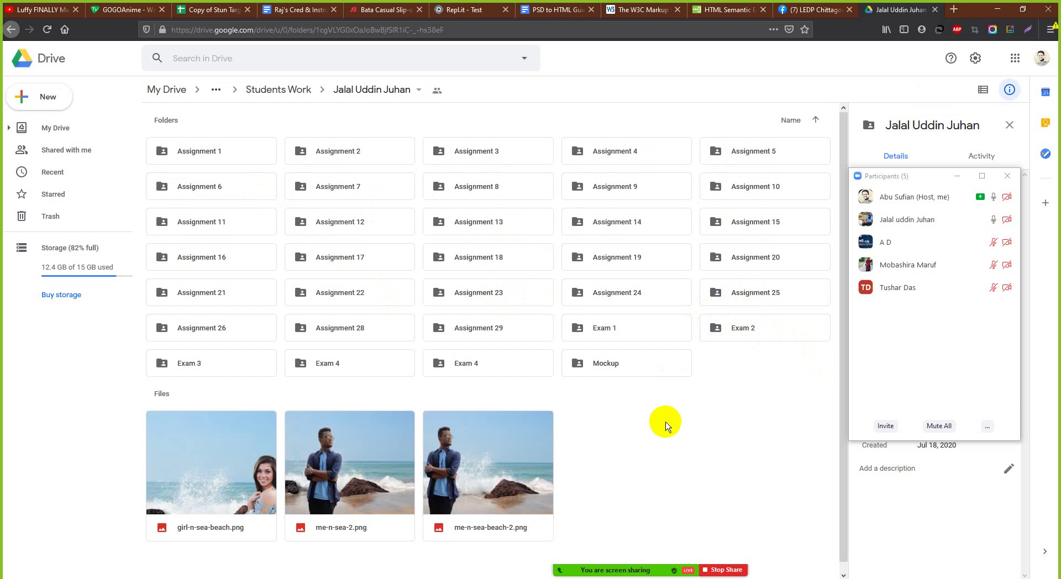
double_click(466, 365)
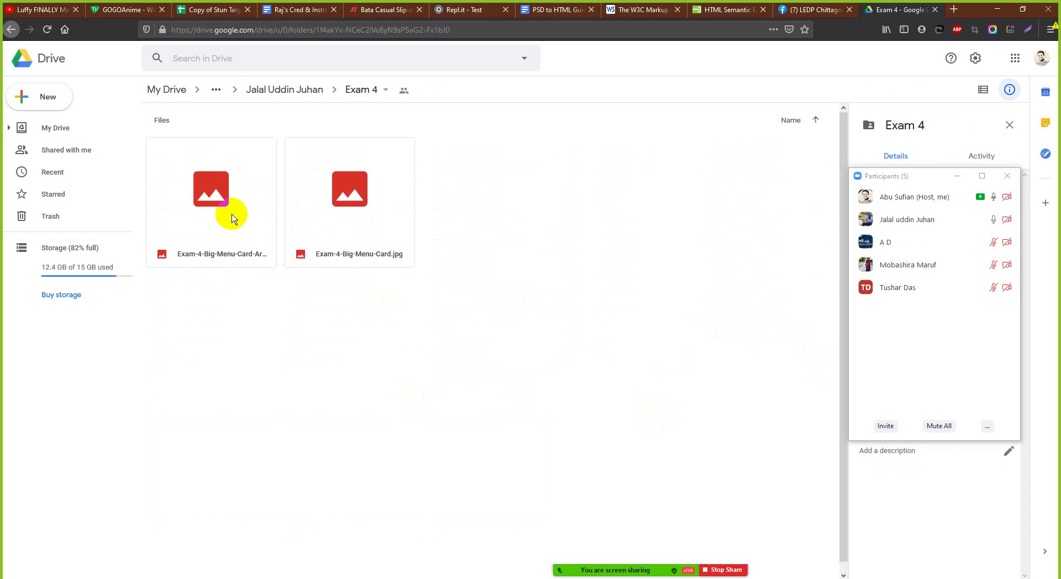
click(231, 214)
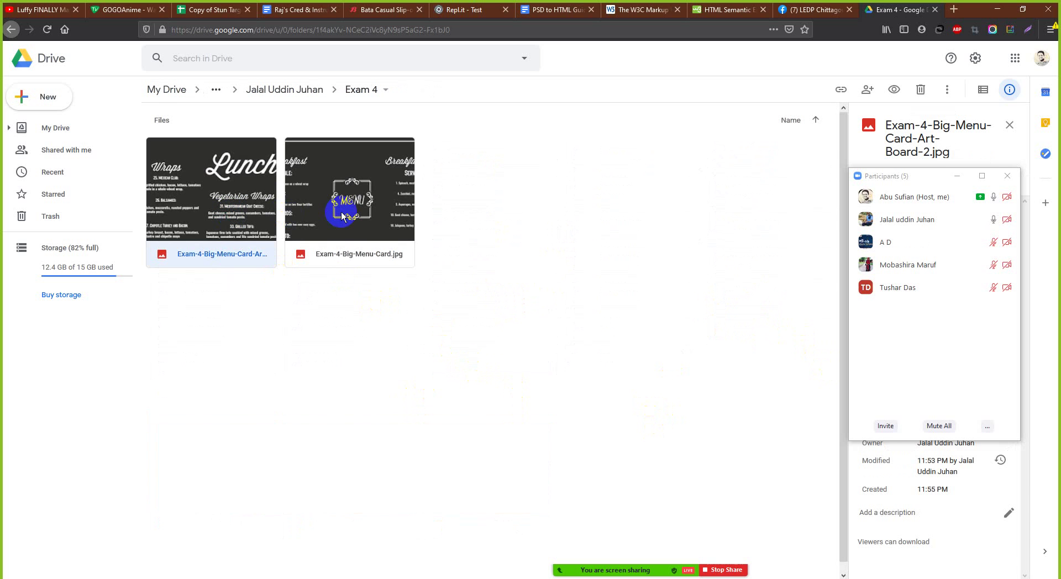
double_click(247, 201)
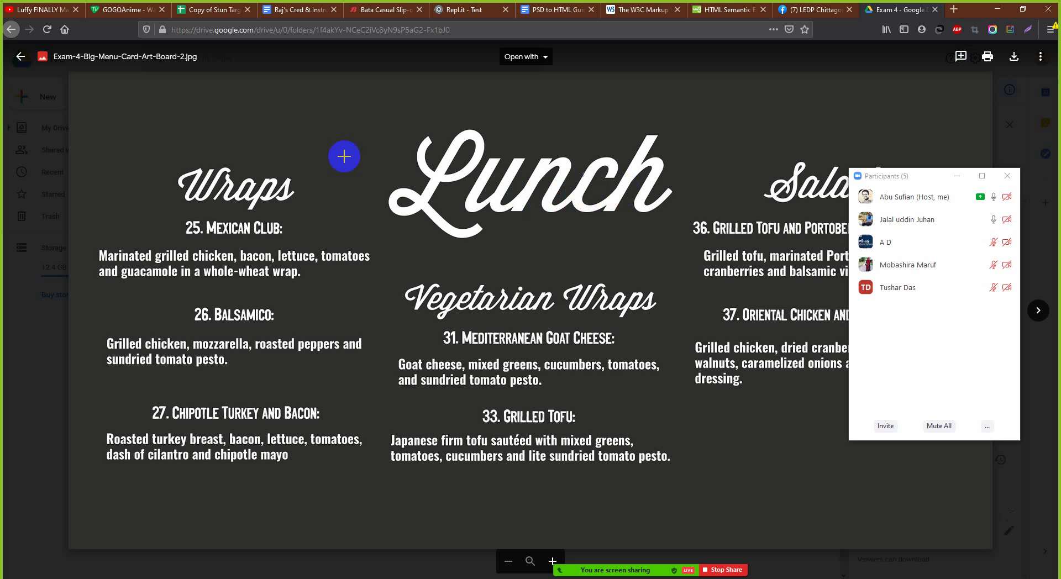
Step: Frame the Lunch heading on the menu card image to point it out, and minimise the Participants window covering the Salads column
drag(386, 130, 692, 250)
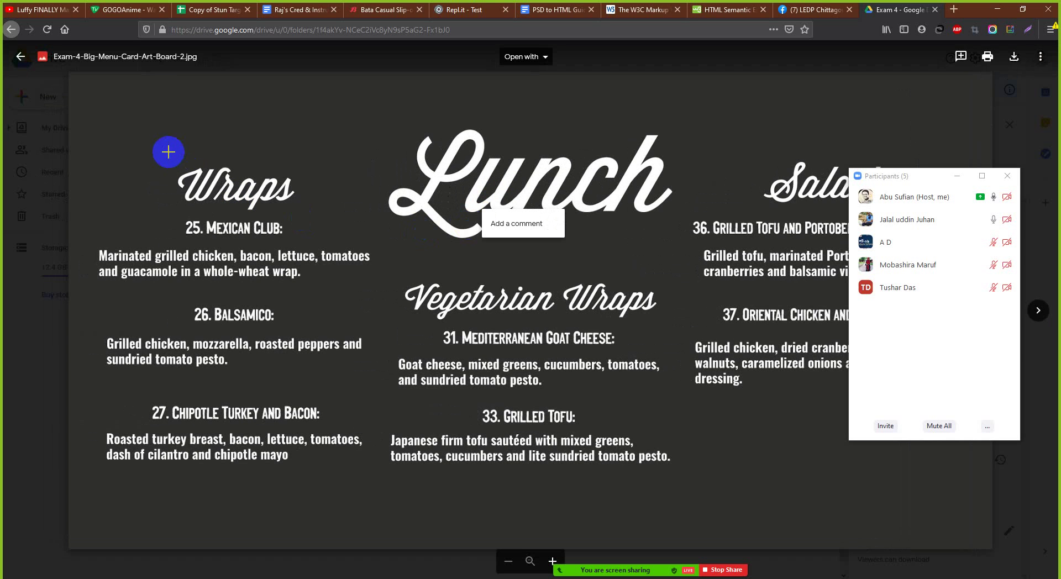
click(169, 152)
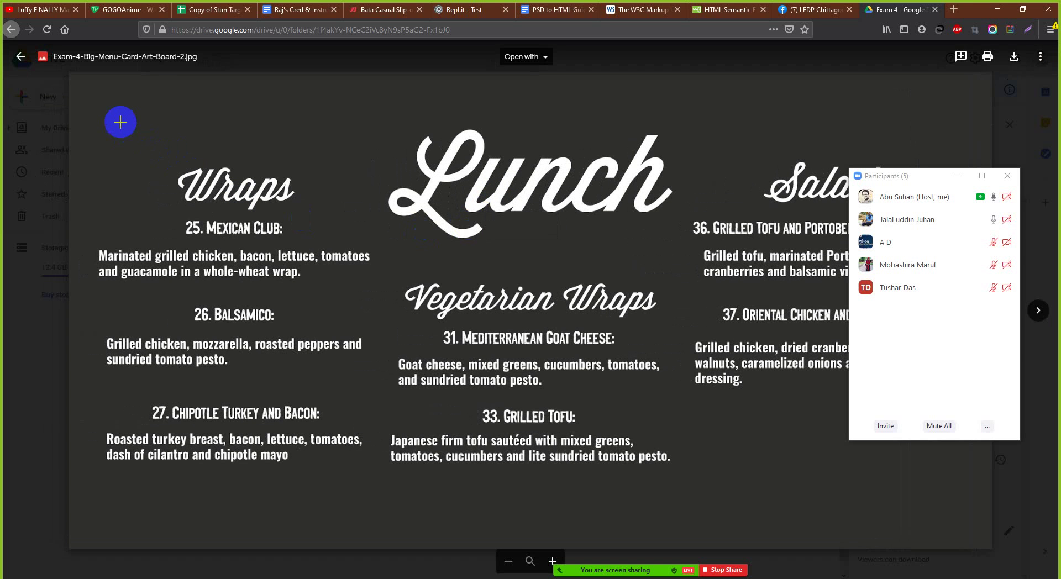
click(957, 176)
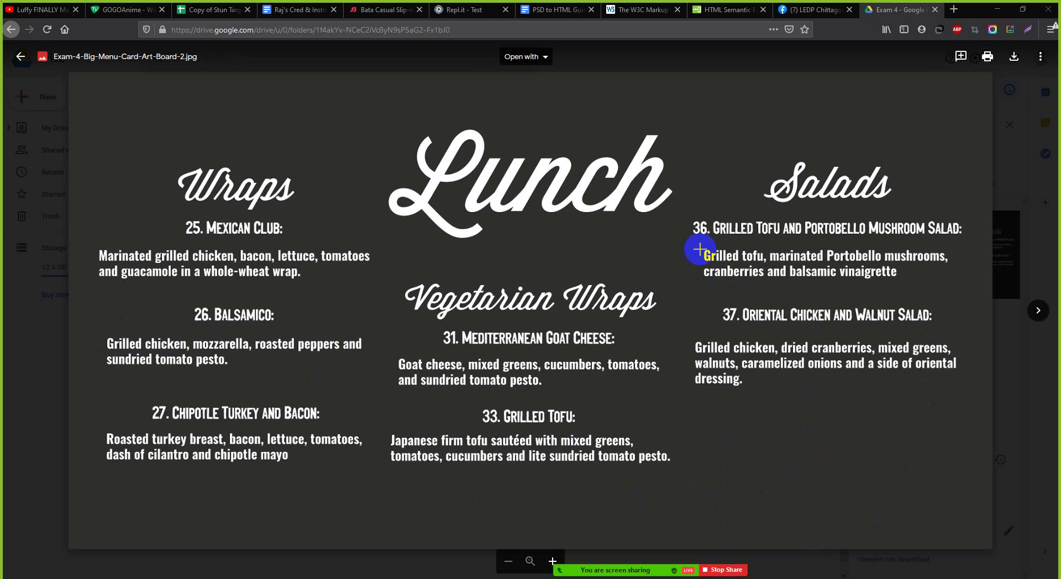
Step: Frame salad items 36 and 37 together and the description of item 36 separately to review them, leaving no comment
drag(692, 216, 960, 390)
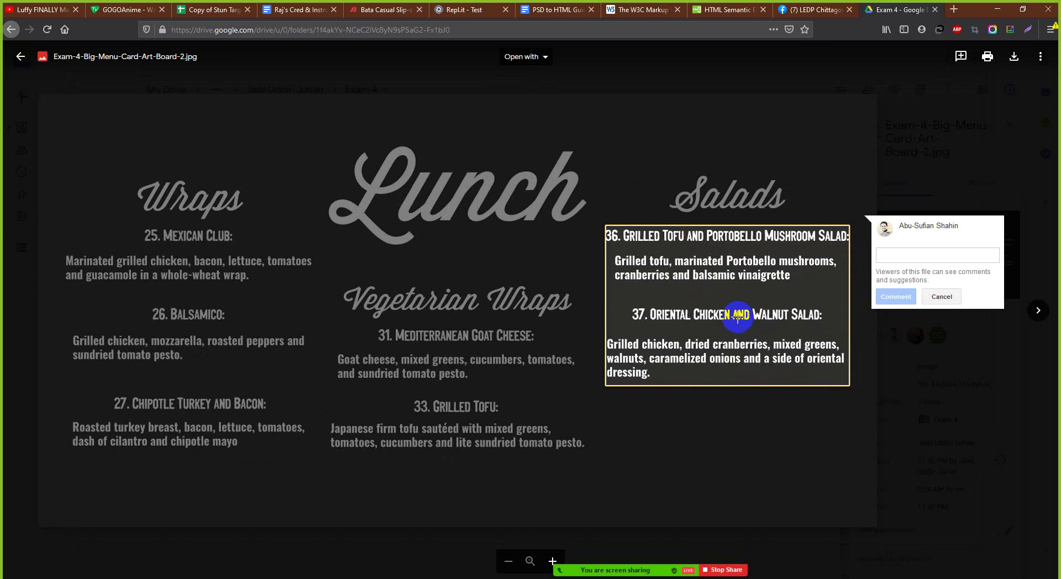
click(747, 313)
click(710, 239)
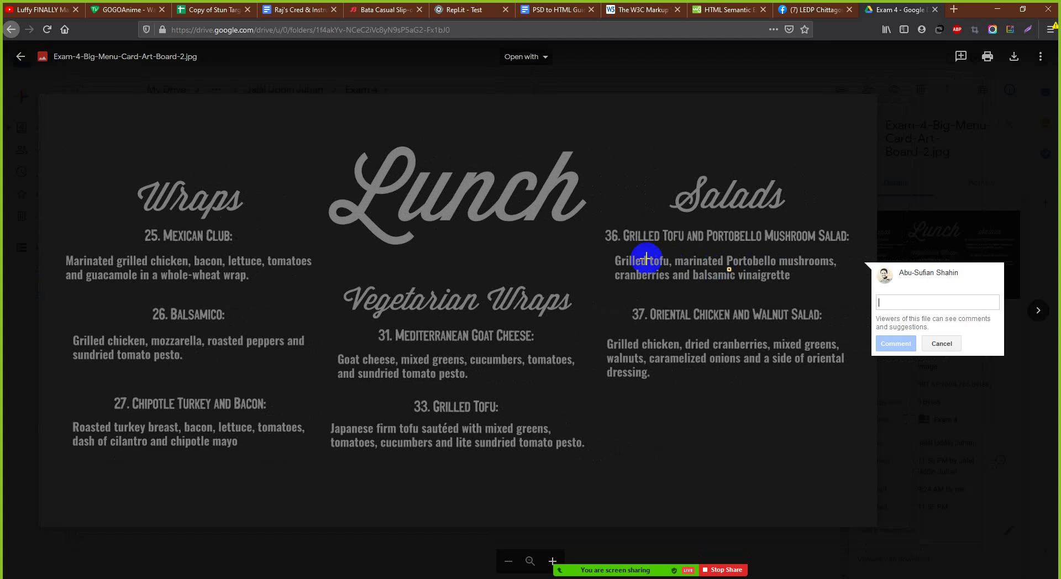
click(710, 239)
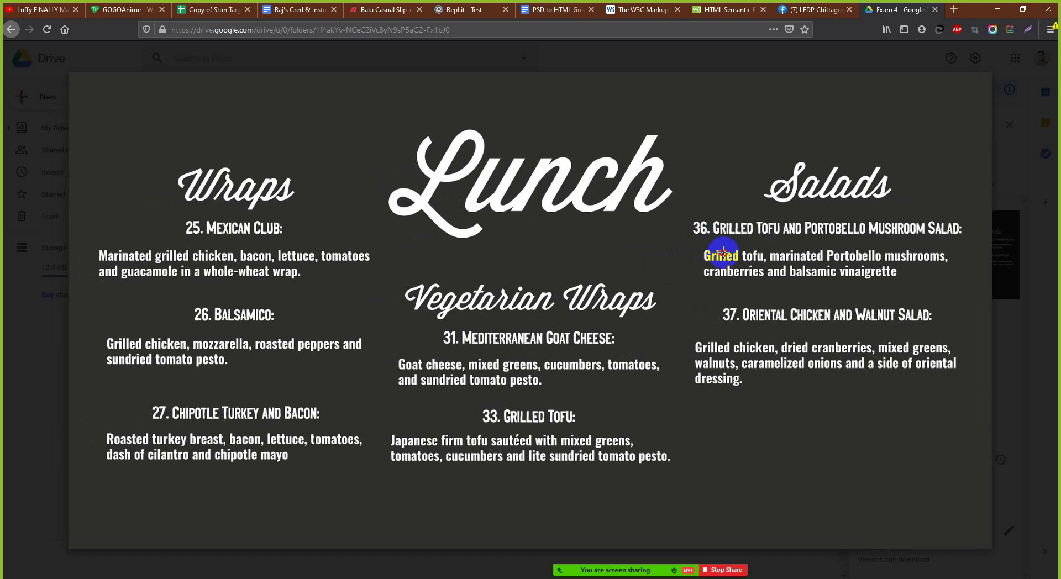
drag(701, 241, 955, 286)
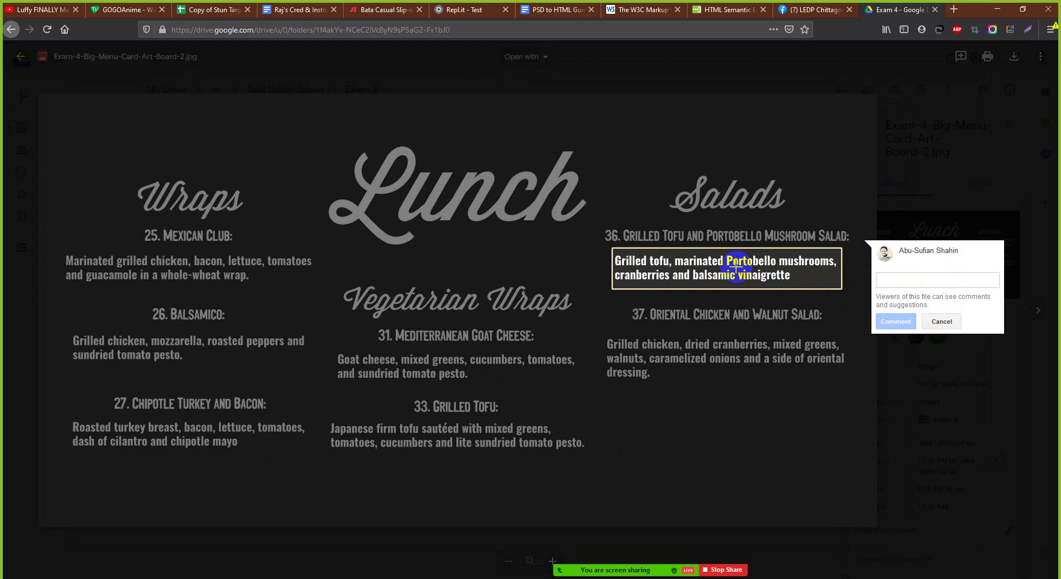
key(Escape)
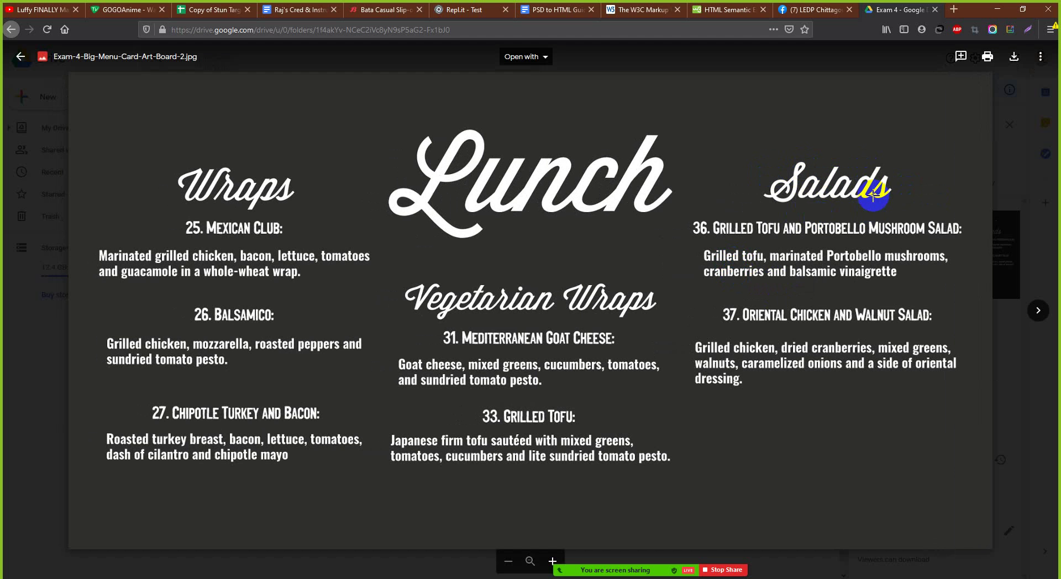
Step: Frame the whole Salads column and its heading in turn to review them on the menu card, leaving no comment
key(Print)
drag(687, 154, 966, 530)
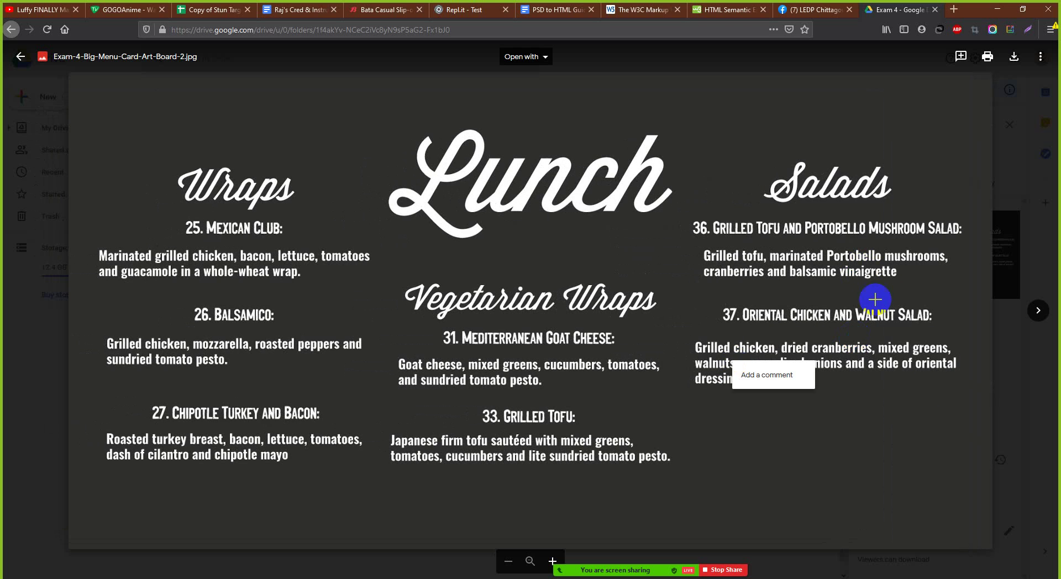
key(Print)
drag(705, 162, 951, 206)
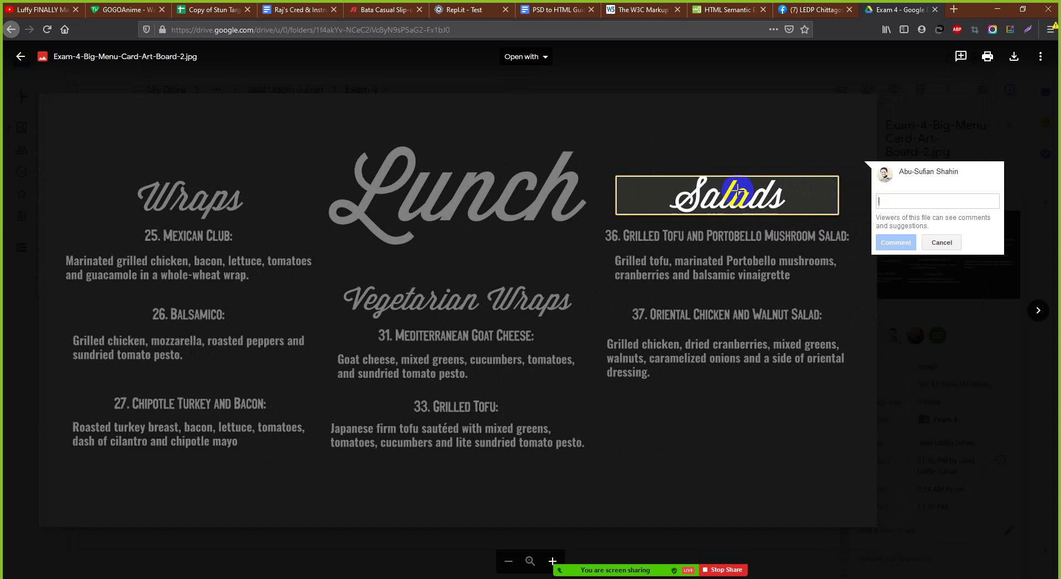
key(Escape)
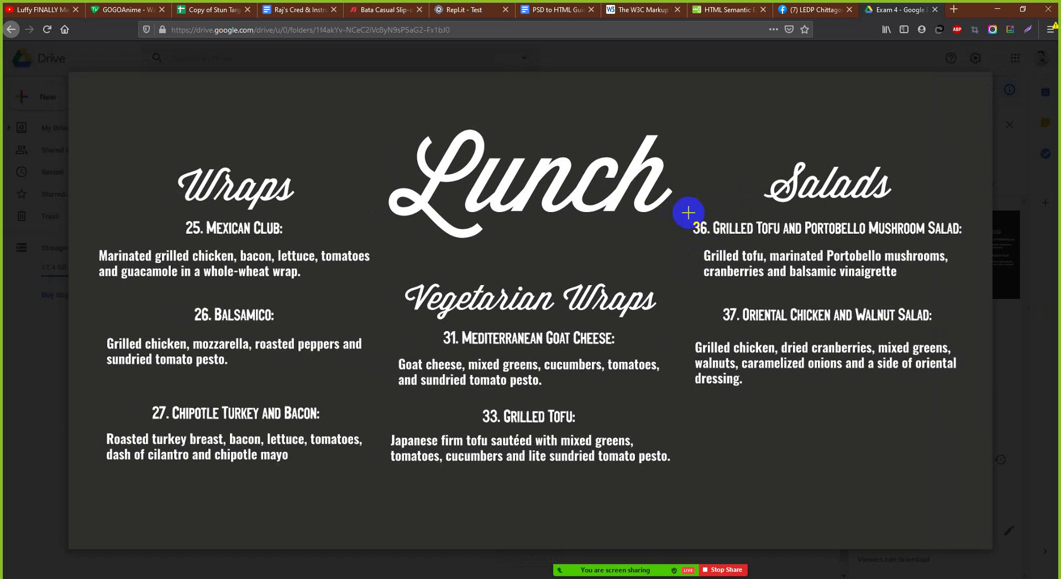
Step: Frame the Salads item list with the space beneath it, and the menu card's entire content, to review the overall layout
drag(688, 213, 972, 453)
key(Escape)
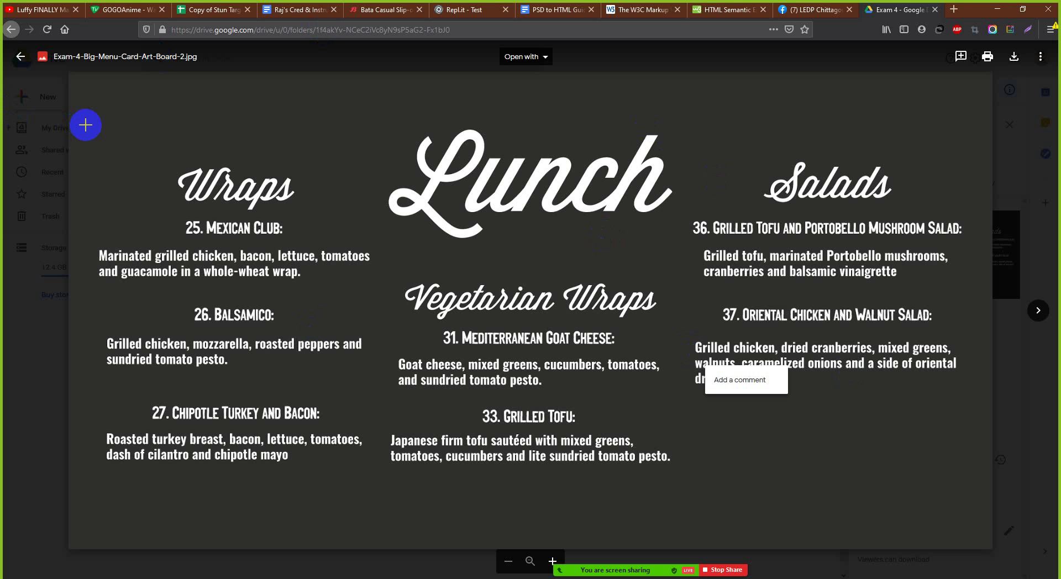
drag(86, 126, 975, 492)
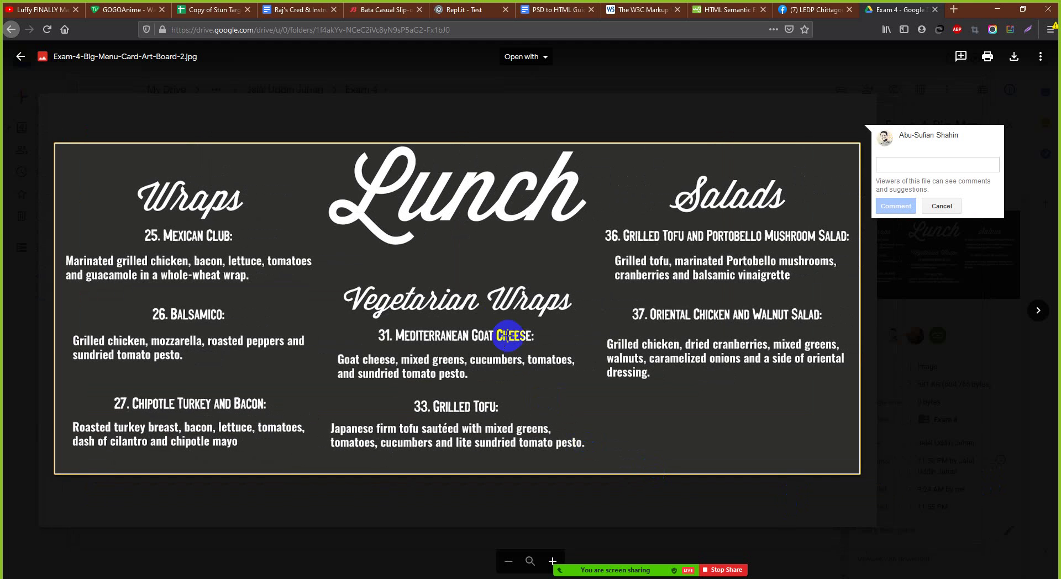
Step: Dismiss the frame on the Lunch image, show Exam-4-Big-Menu-Card.jpg, and frame the Breakfast Omelettes items for review without commenting
click(498, 302)
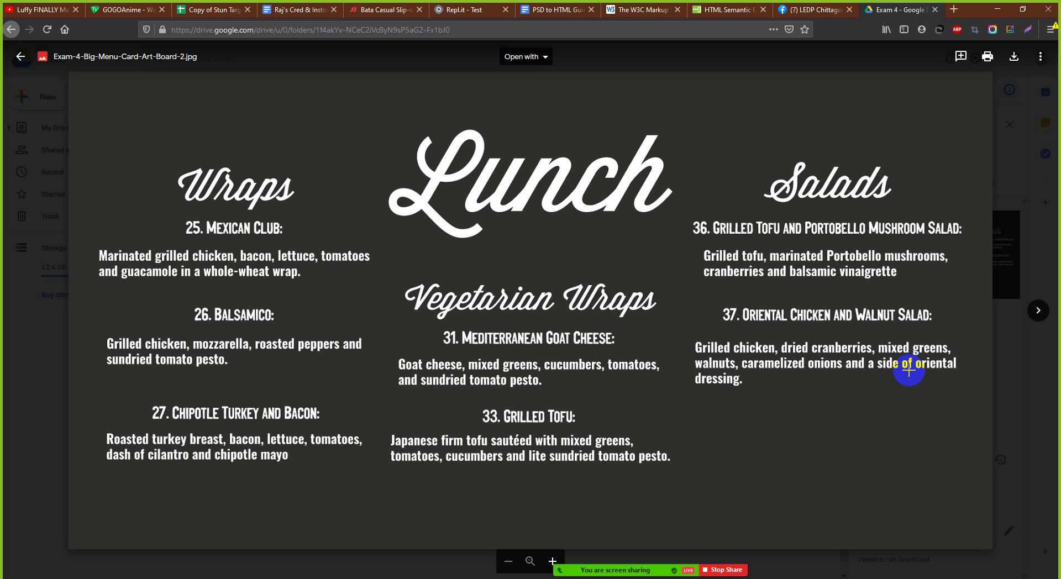
click(1044, 320)
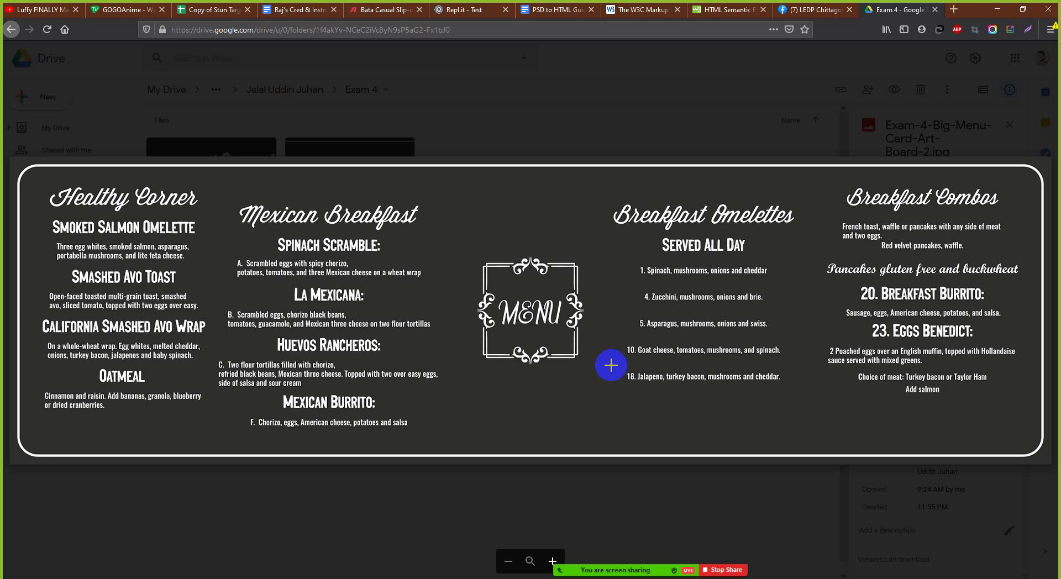
key(Print)
drag(638, 257, 776, 402)
key(Escape)
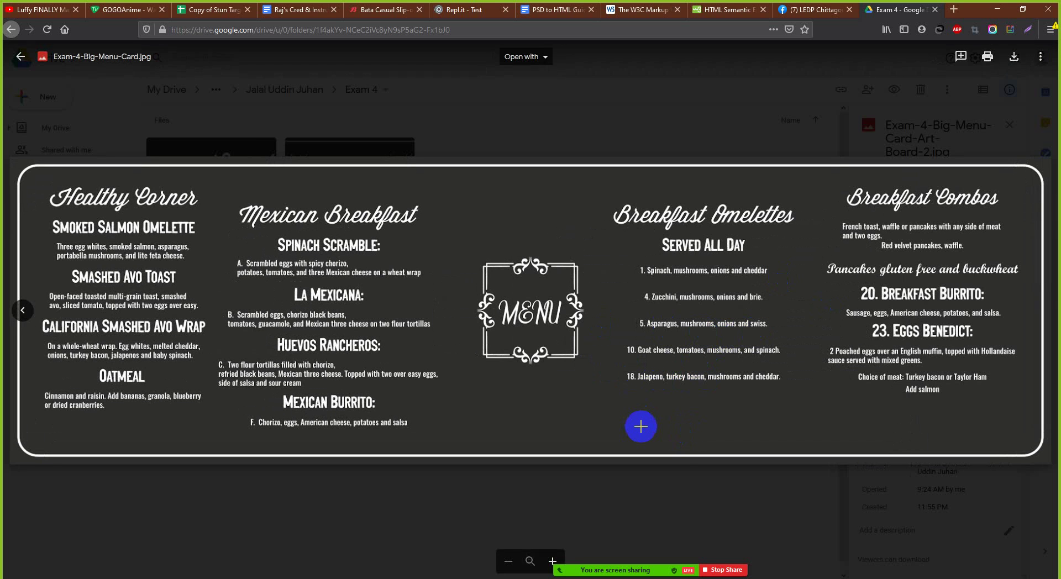
Step: Frame the space beneath Breakfast Omelettes, its item list, and the gap beside the Menu emblem without commenting, and close the image
drag(598, 394, 753, 436)
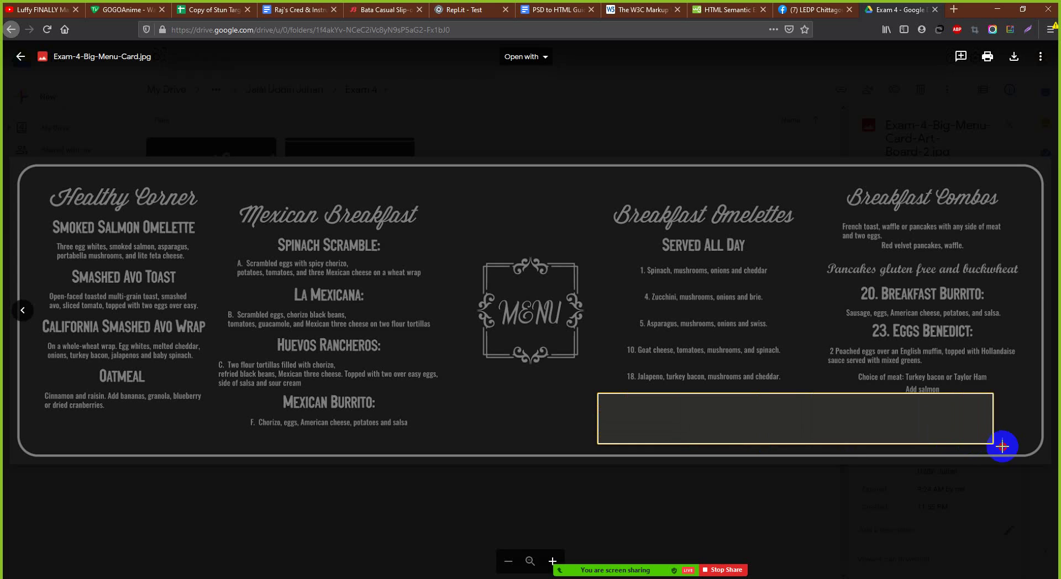
click(633, 489)
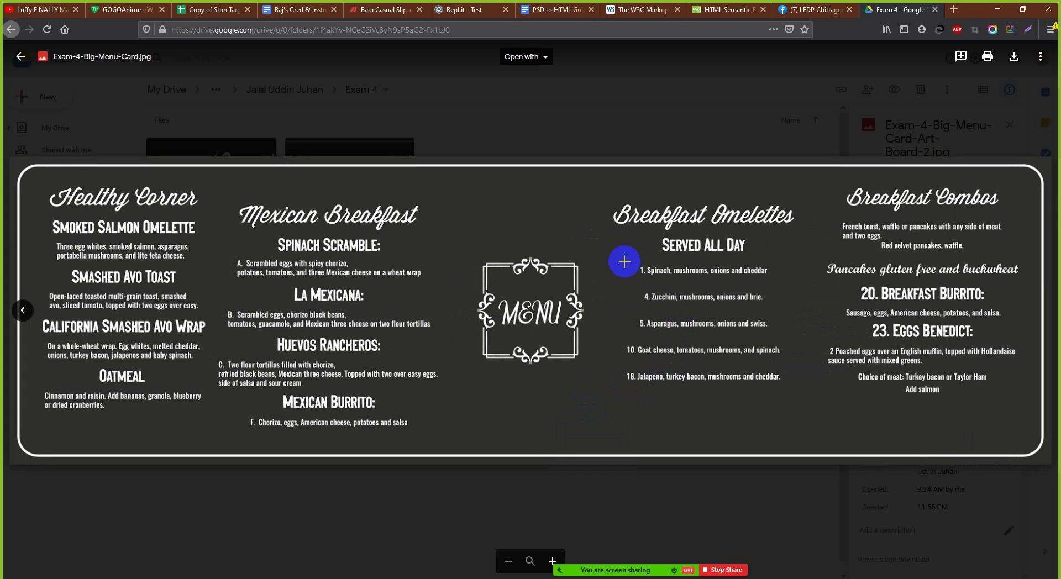
drag(625, 262, 793, 402)
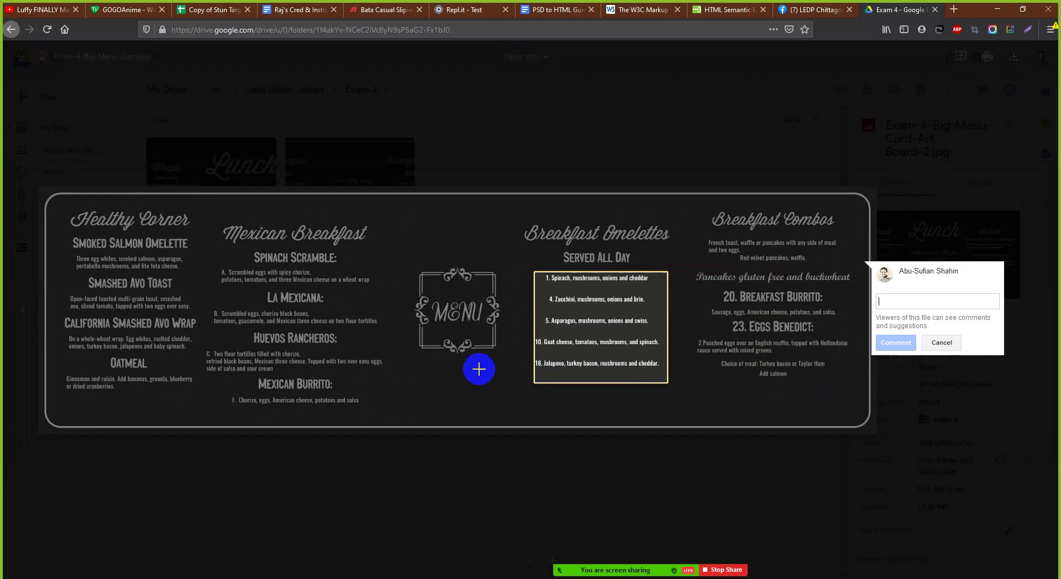
click(476, 368)
drag(436, 215, 477, 433)
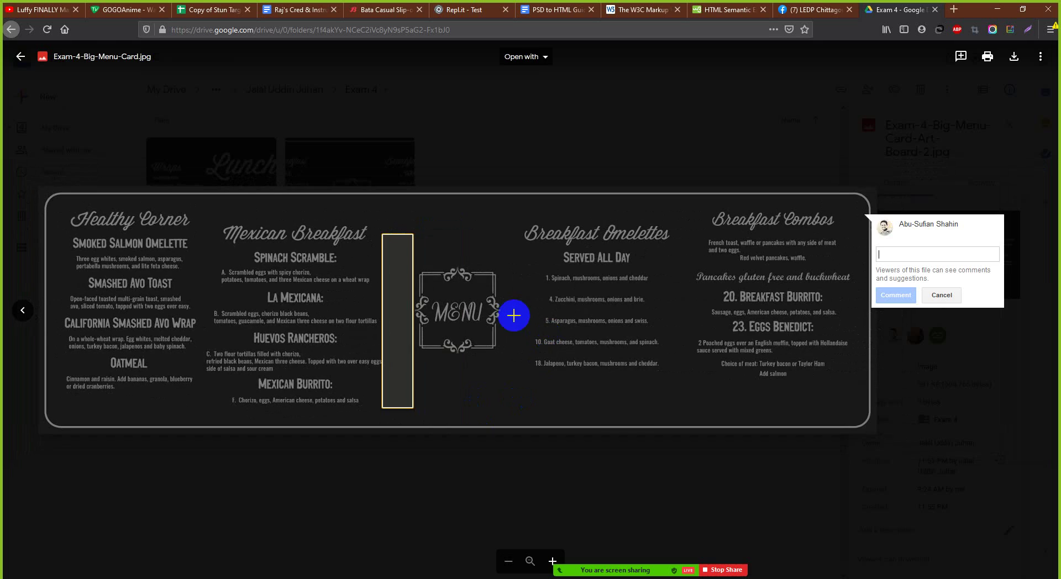
click(524, 272)
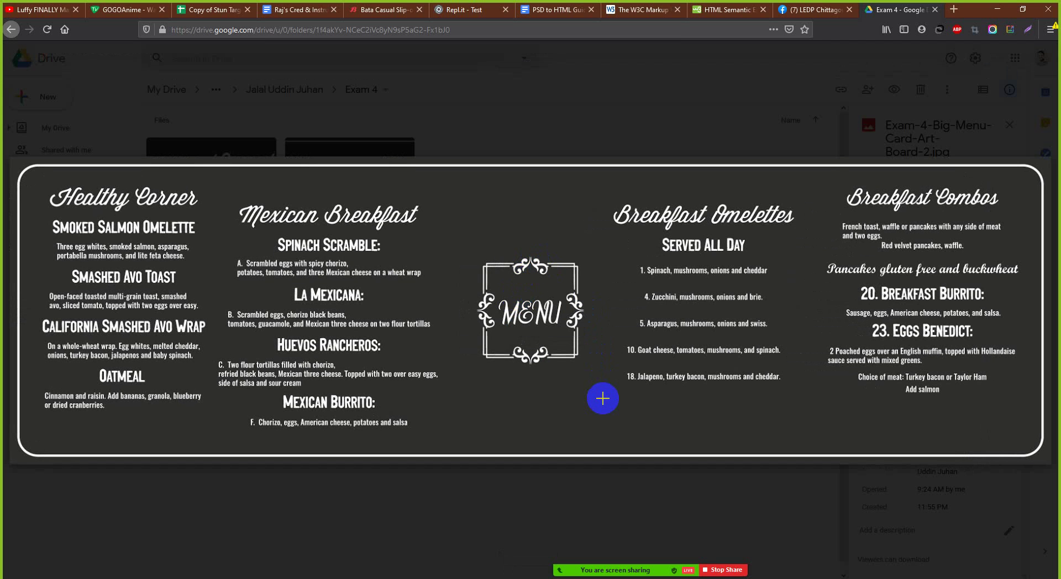
click(647, 536)
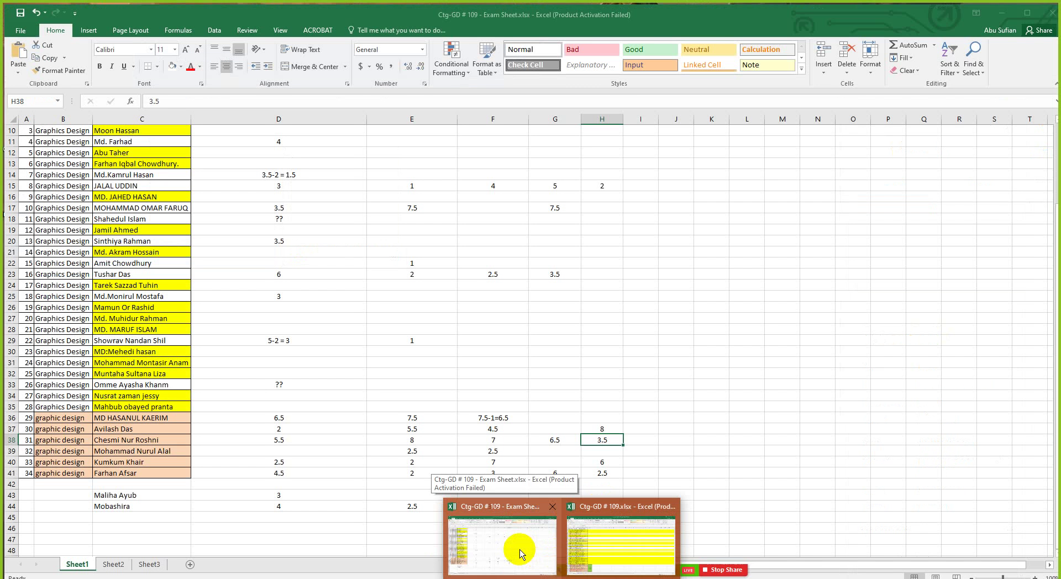
Step: Switch to the Ctg-GD # 109 Exam Sheet workbook in Excel and set the Exam 4 mark in row 15 to 3
click(520, 551)
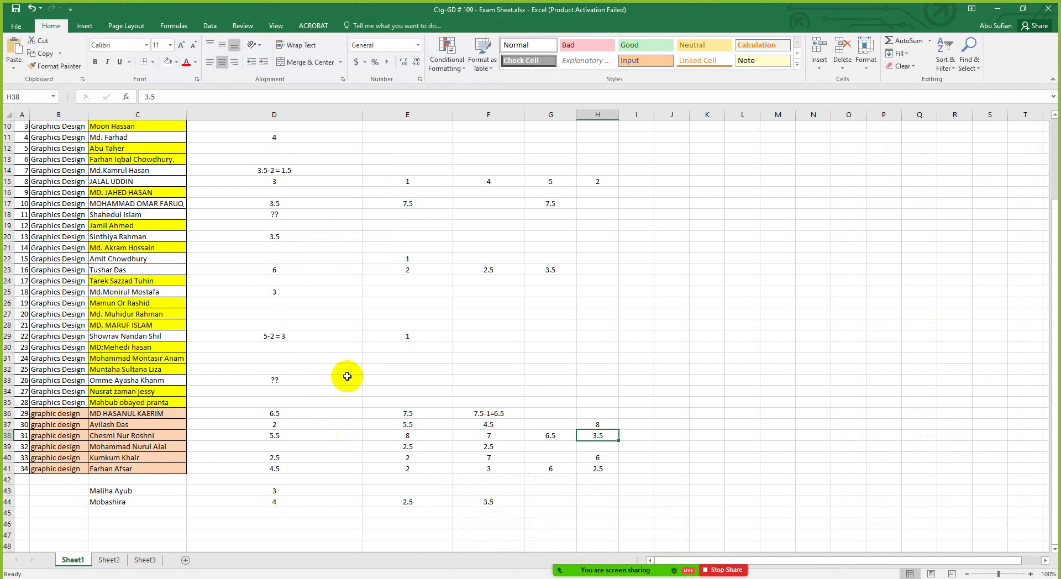
scroll(332, 365, up, 3)
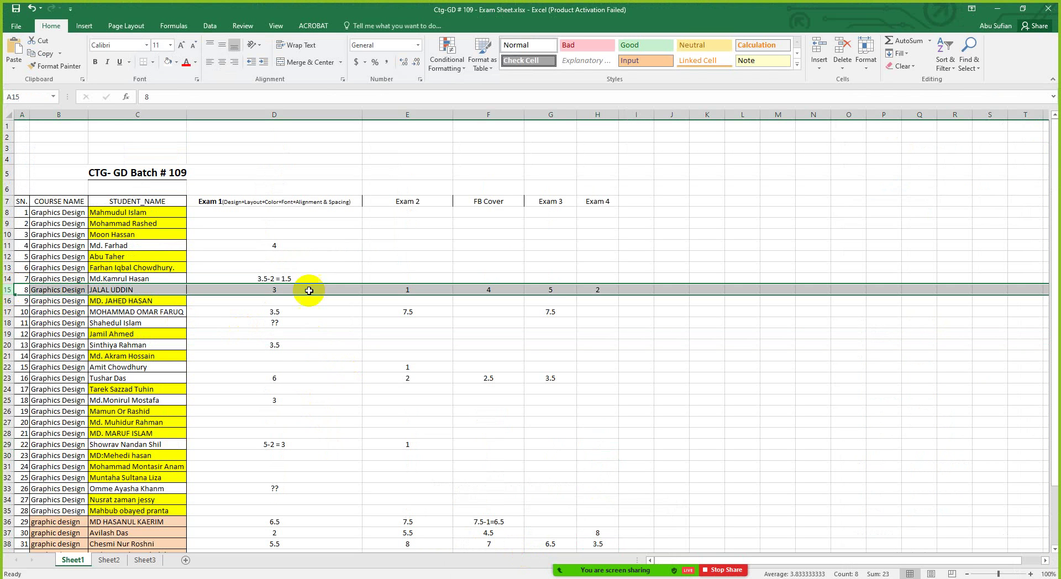
click(8, 290)
click(604, 292)
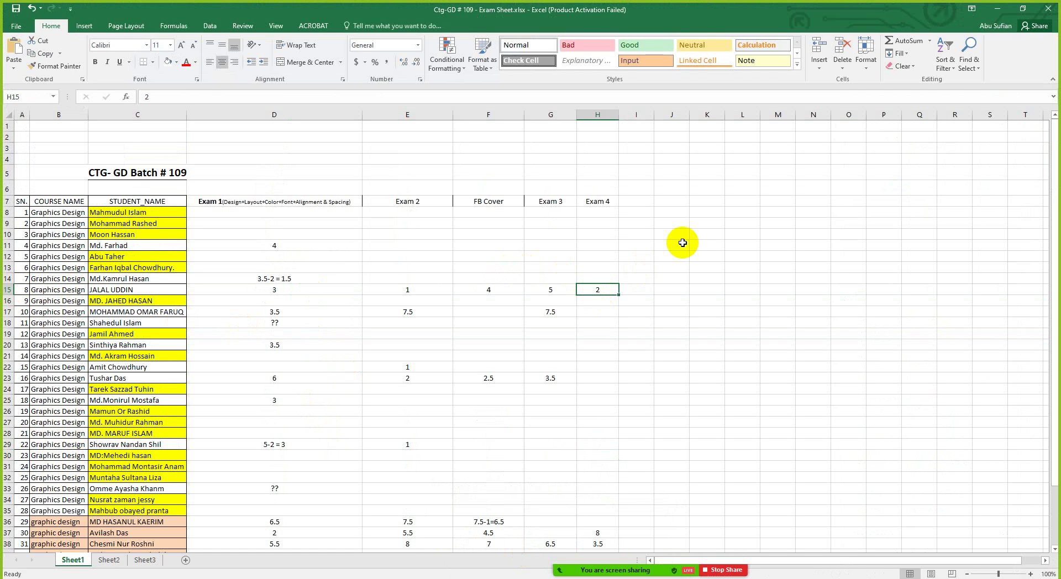
text(3)
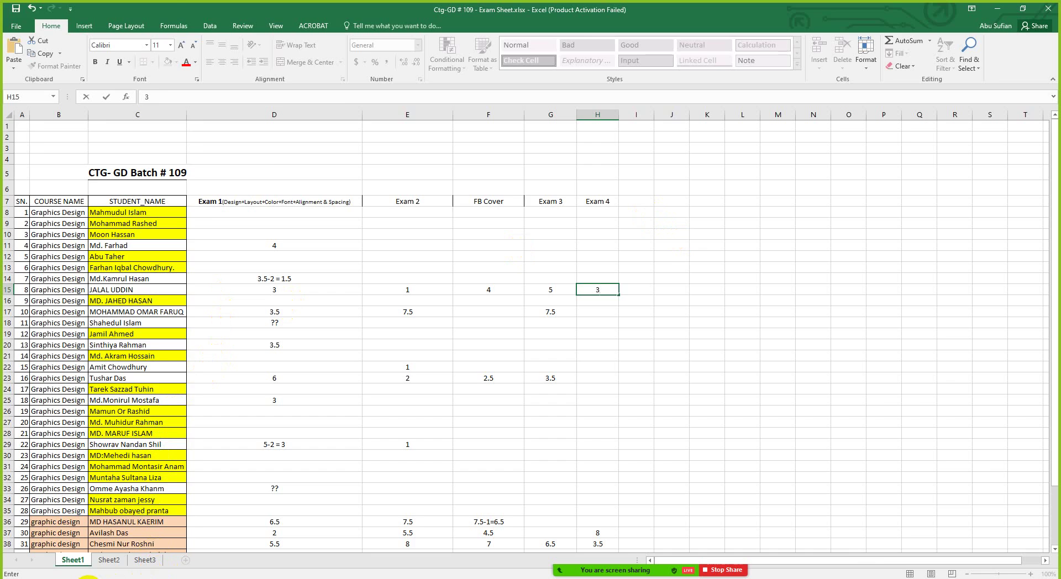
Step: Switch back to Google Drive, go up to the Students Work folder, and show the meeting's Participants list
click(99, 575)
click(215, 90)
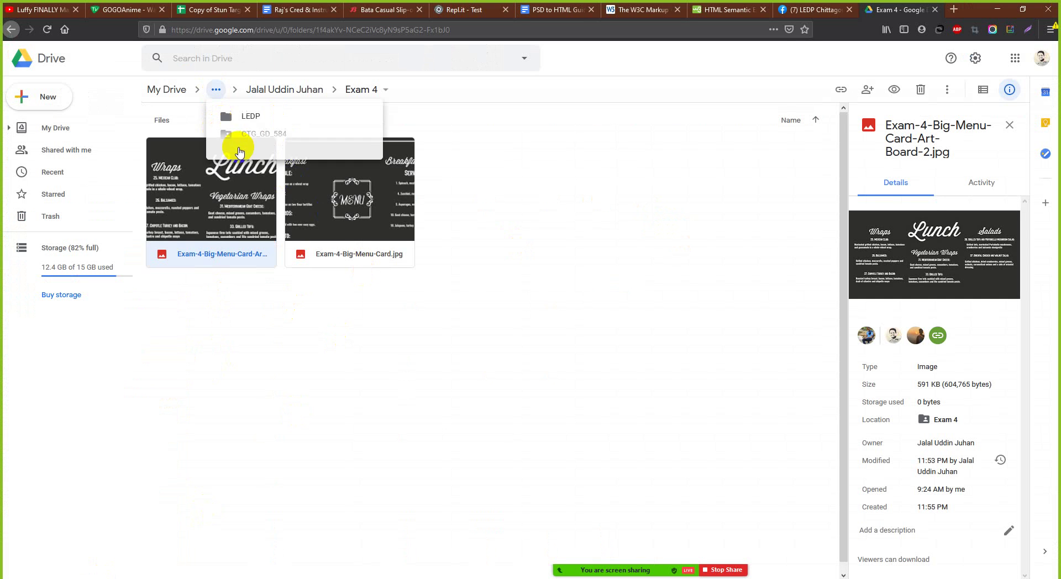
click(266, 153)
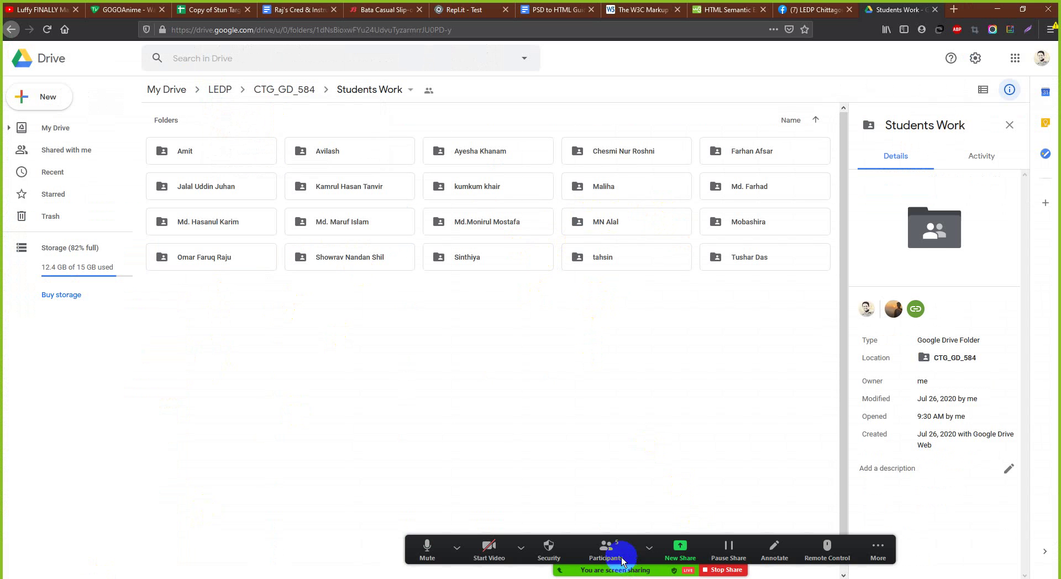
click(620, 555)
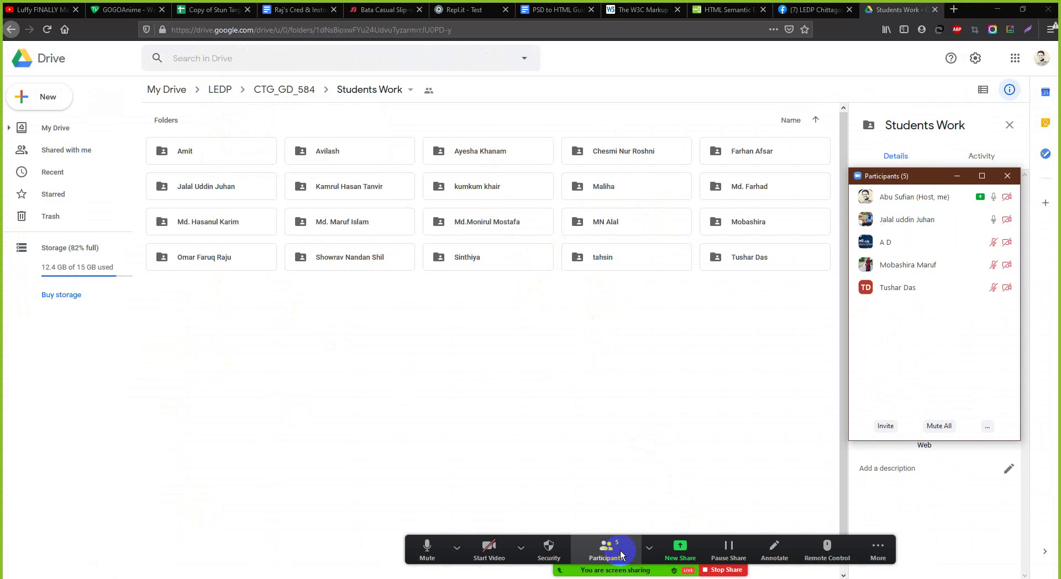
click(634, 413)
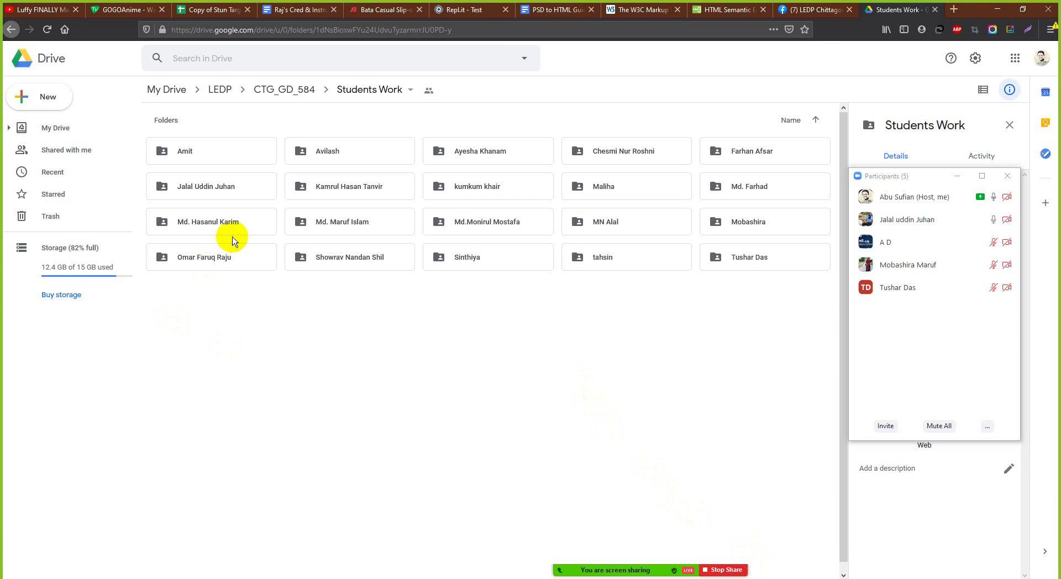
Step: Open menu-[Recovered].jpg from the exam 4 folder of the student in row three, last column, and close the Participants window
double_click(767, 236)
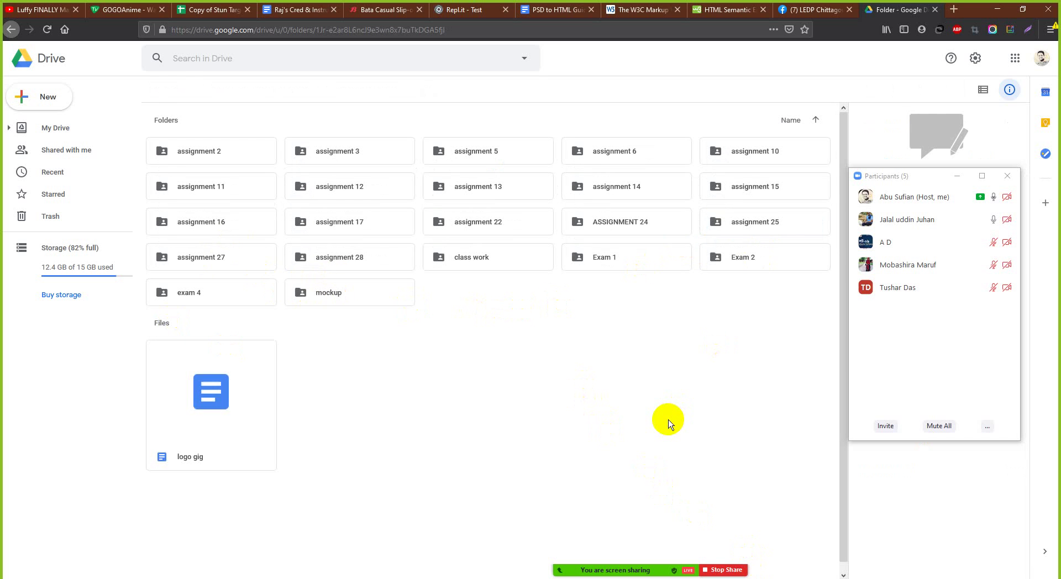
double_click(225, 296)
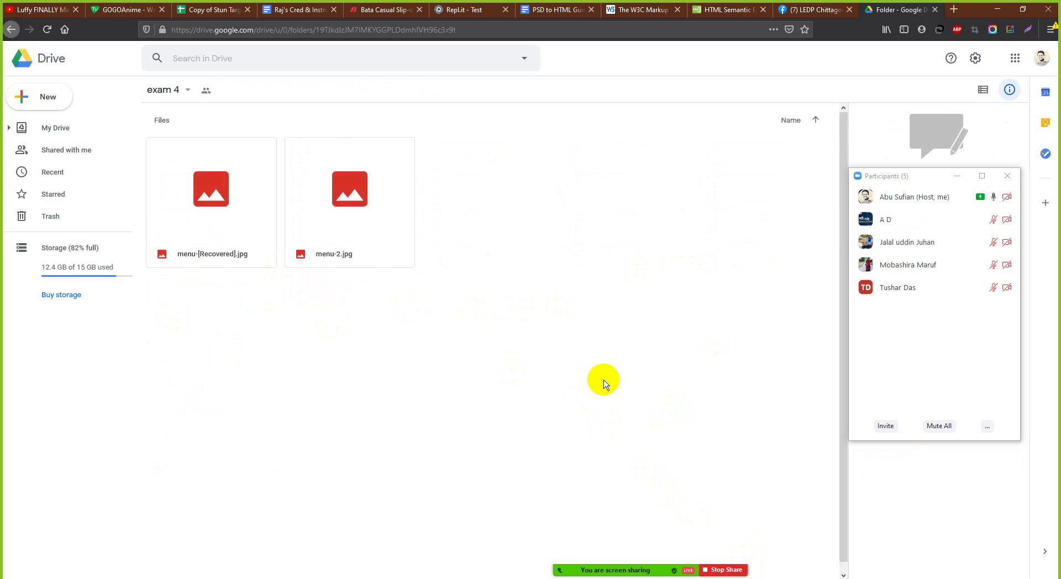
double_click(228, 193)
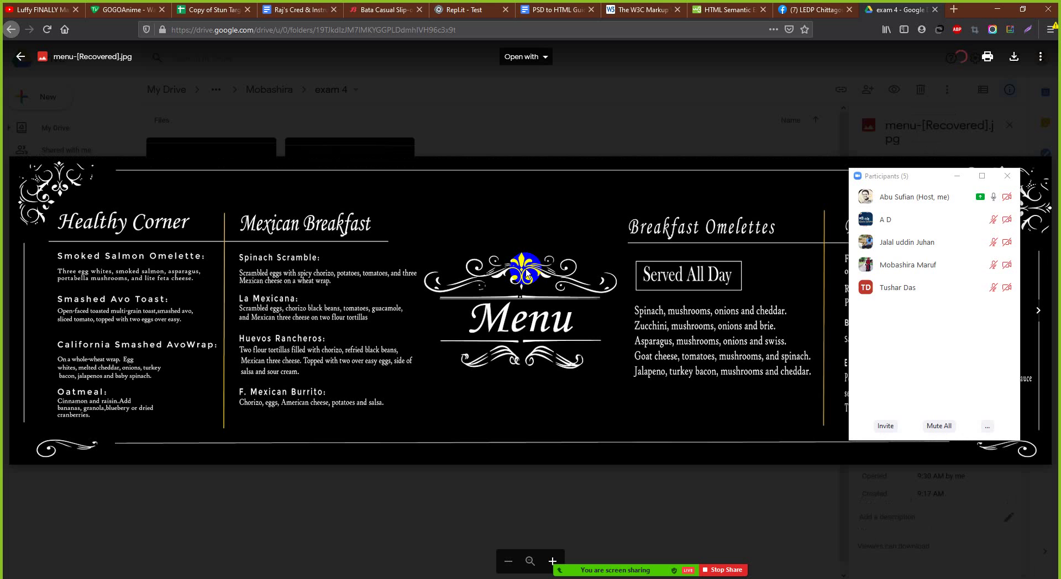
click(1007, 176)
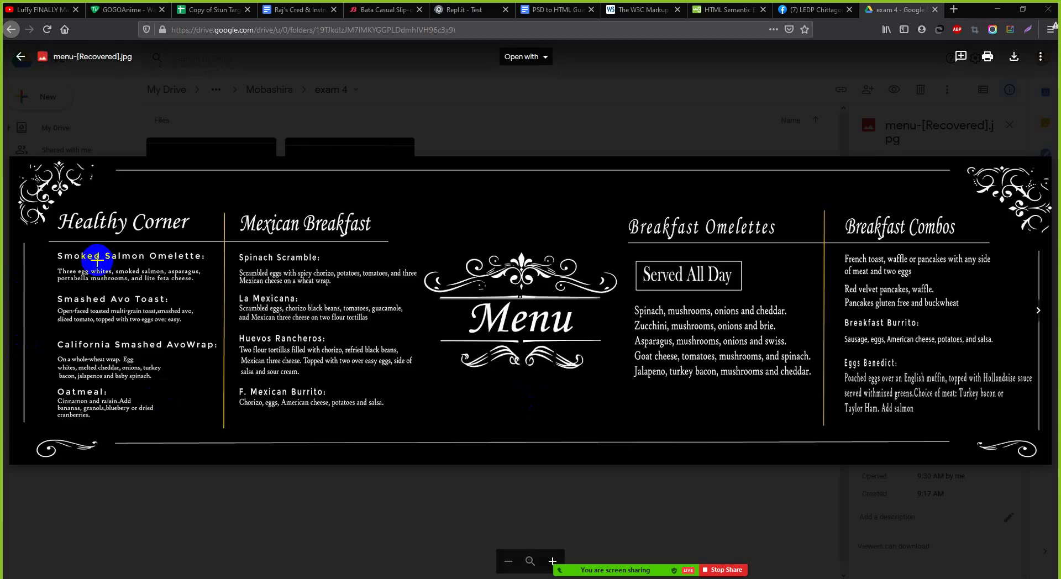
Step: Examine the Smoked Salmon Omelette heading and description in the Healthy Corner column up close, and reopen the Participants window
scroll(82, 290, up, 3)
scroll(81, 289, up, 2)
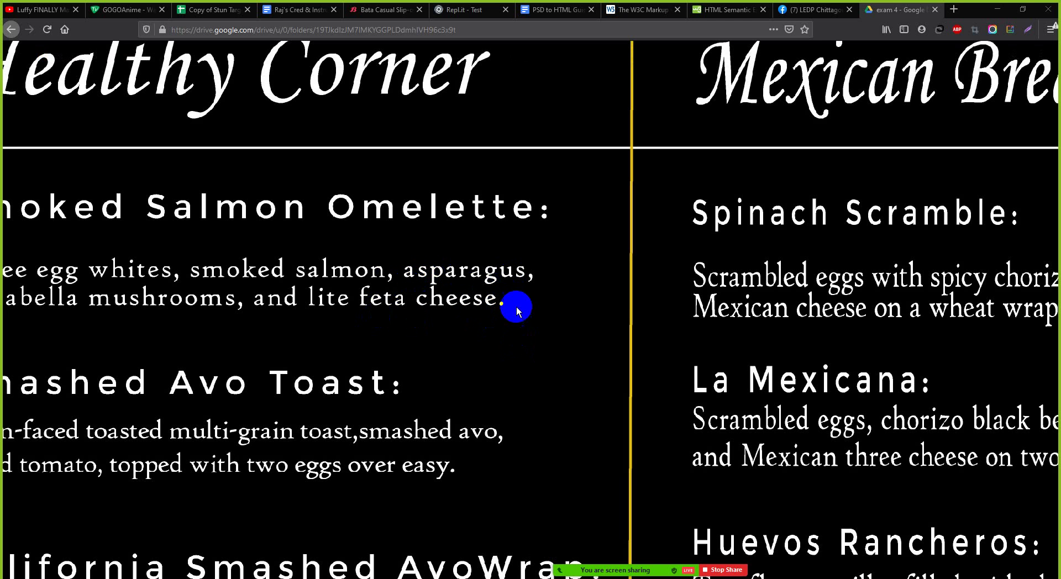
scroll(500, 271, up, 2)
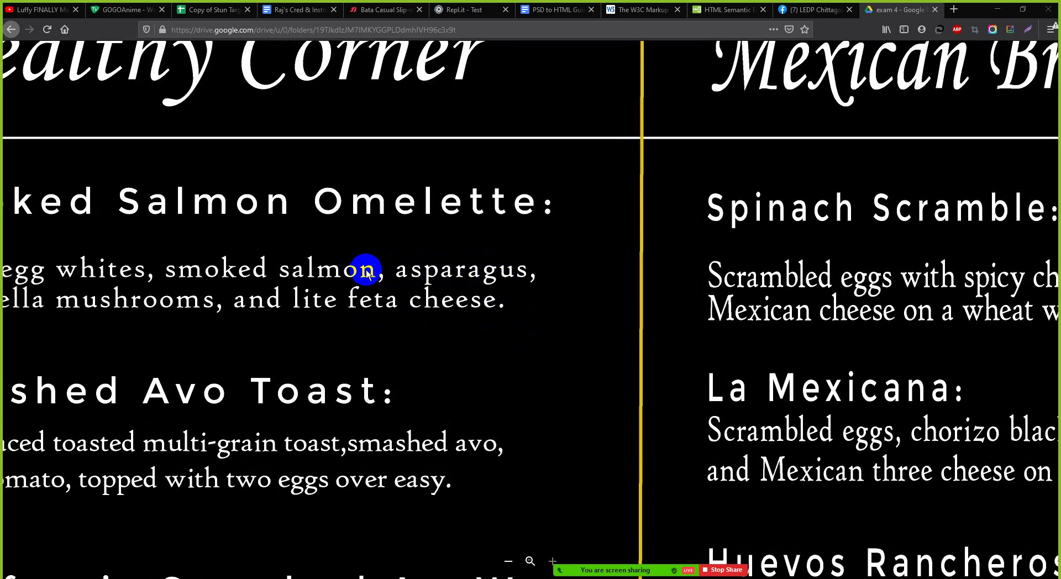
mouse_move(569, 539)
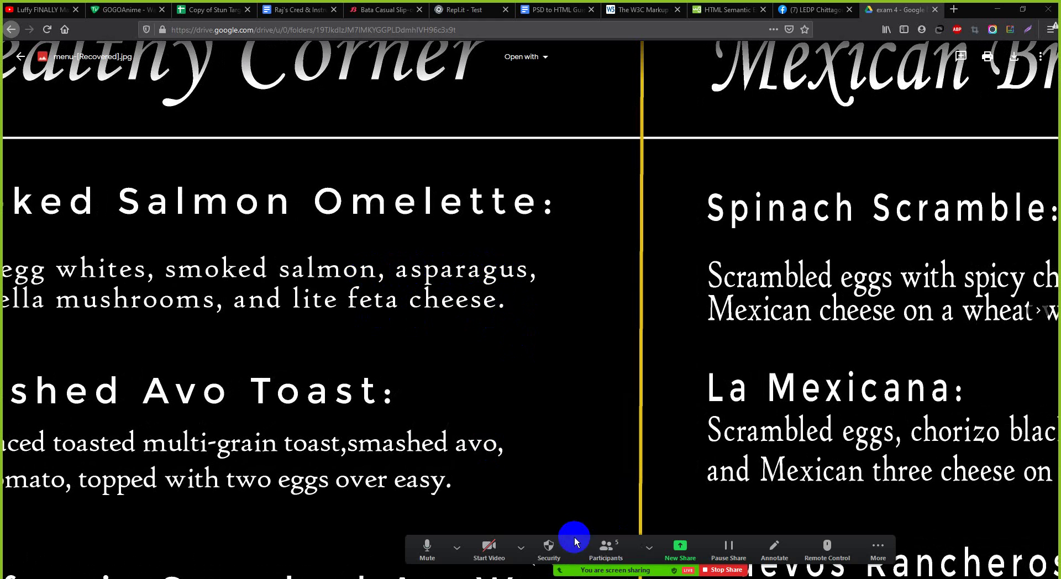
click(605, 547)
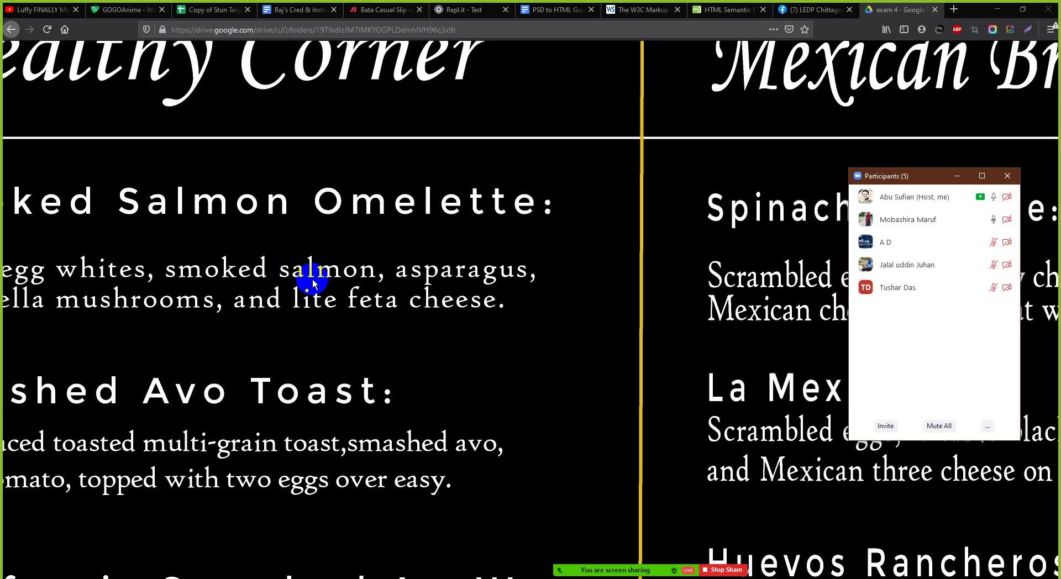
Step: Compare the Healthy Corner and Mexican Breakfast columns against the whole menu, checking their text spacing and alignment
scroll(312, 284, down, 3)
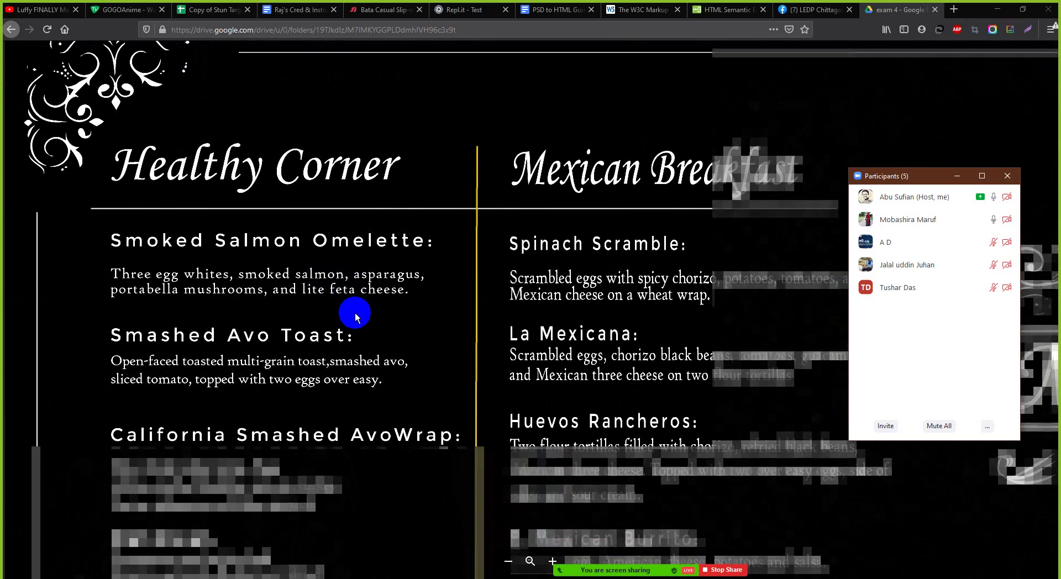
scroll(356, 319, down, 3)
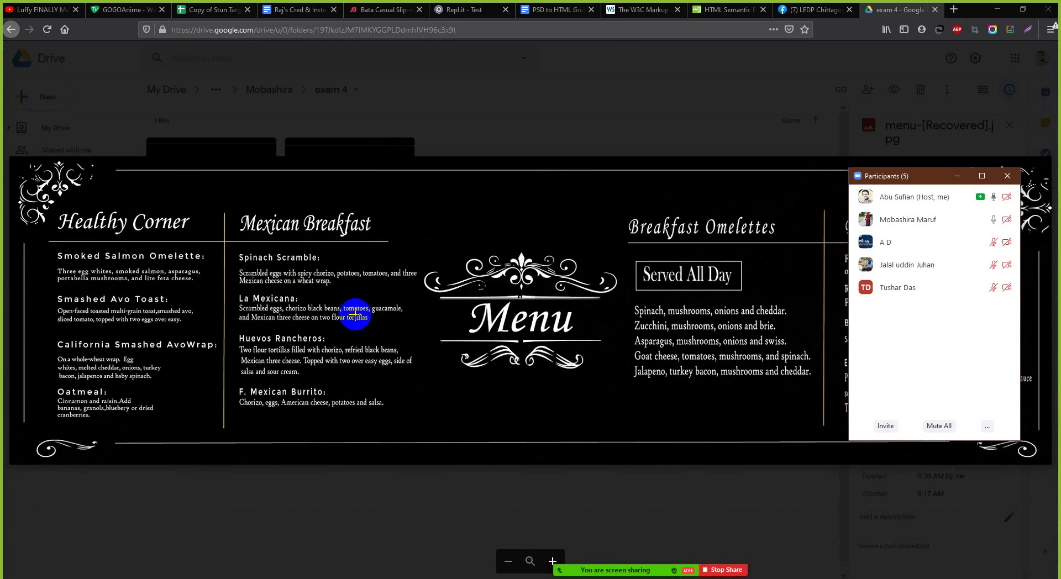
scroll(106, 292, up, 3)
scroll(242, 298, up, 2)
drag(242, 298, 457, 339)
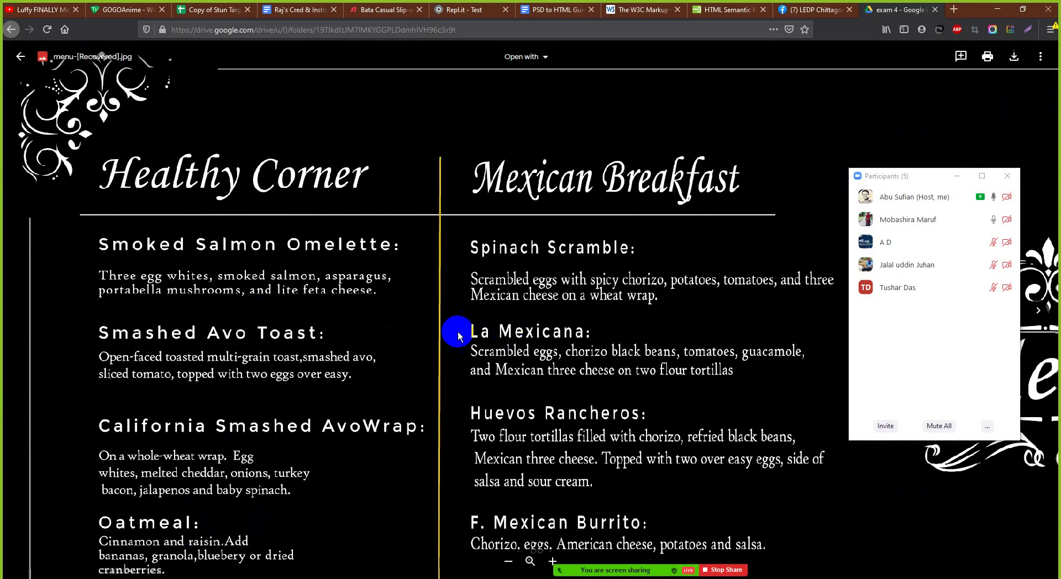
scroll(324, 283, up, 2)
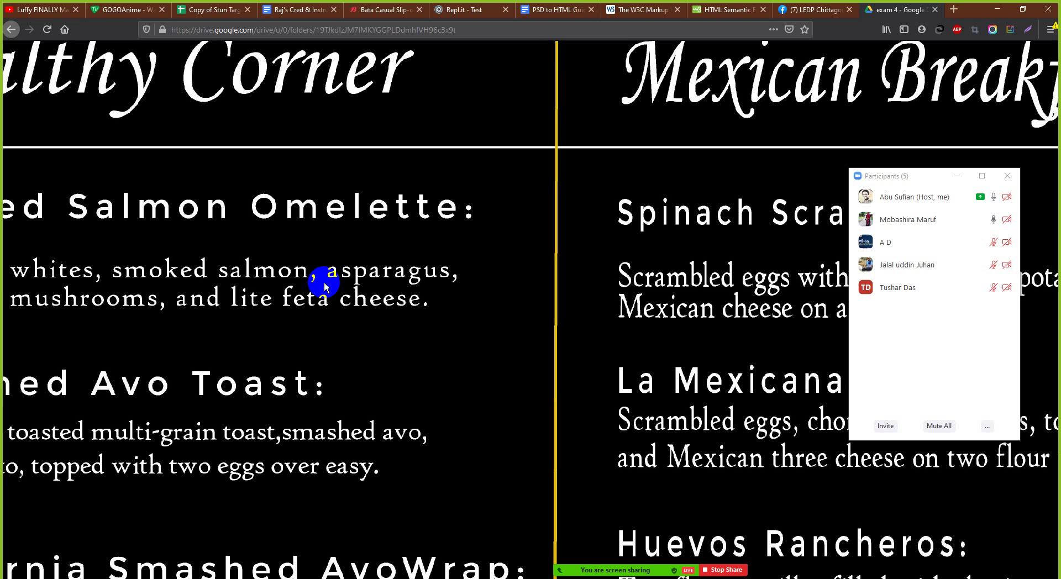
Step: Examine the Smashed Avo Toast and California Smashed AvoWrap entries up close and in the context of the full menu
scroll(354, 316, down, 5)
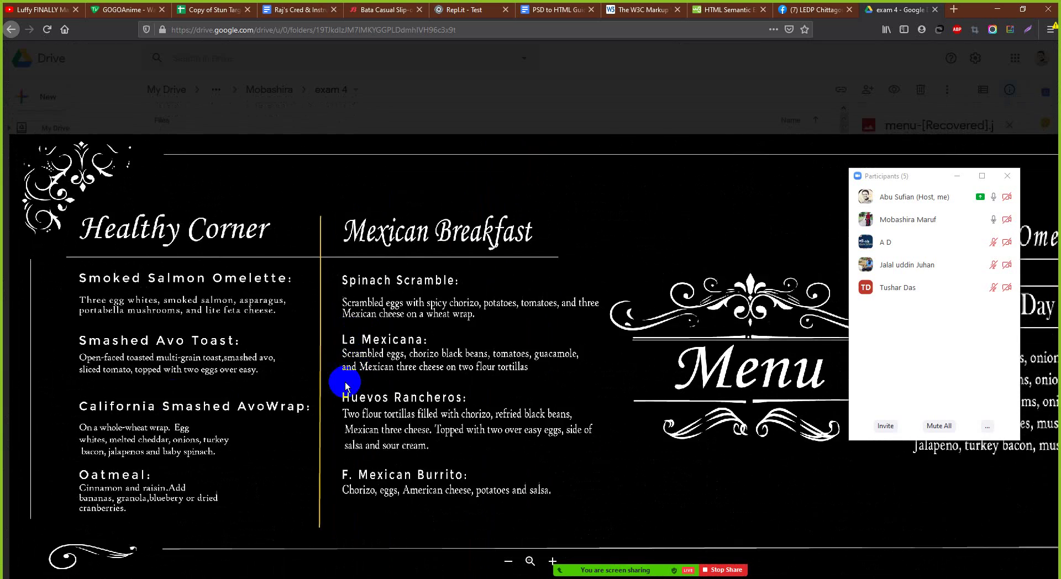
scroll(213, 370, up, 5)
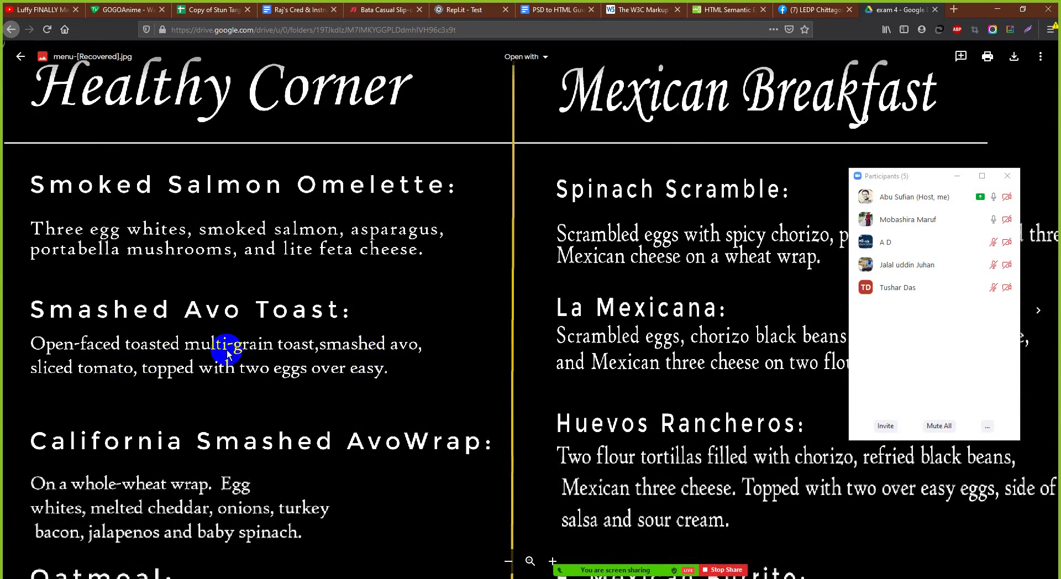
scroll(293, 367, down, 5)
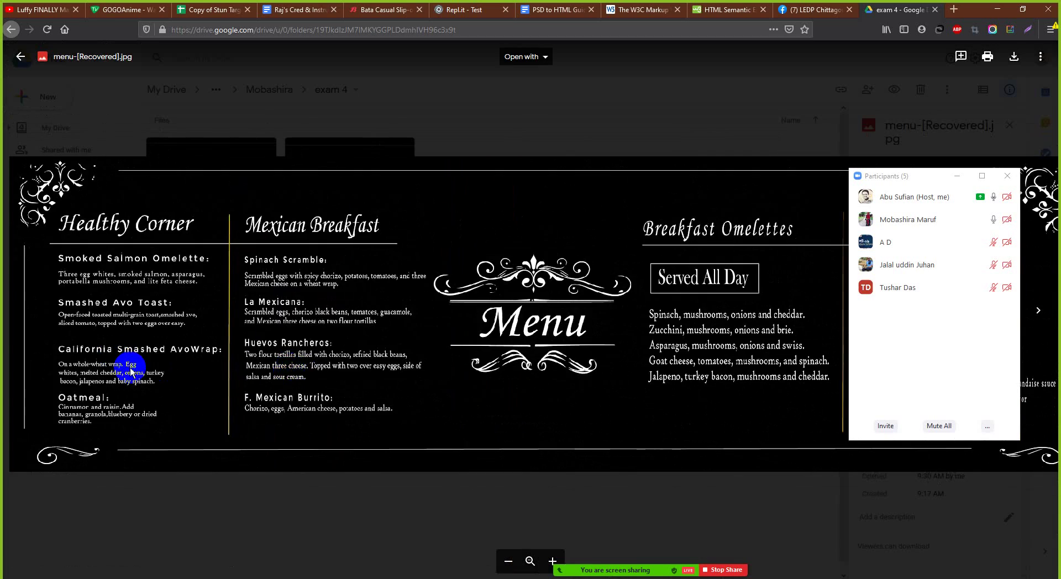
scroll(50, 336, up, 5)
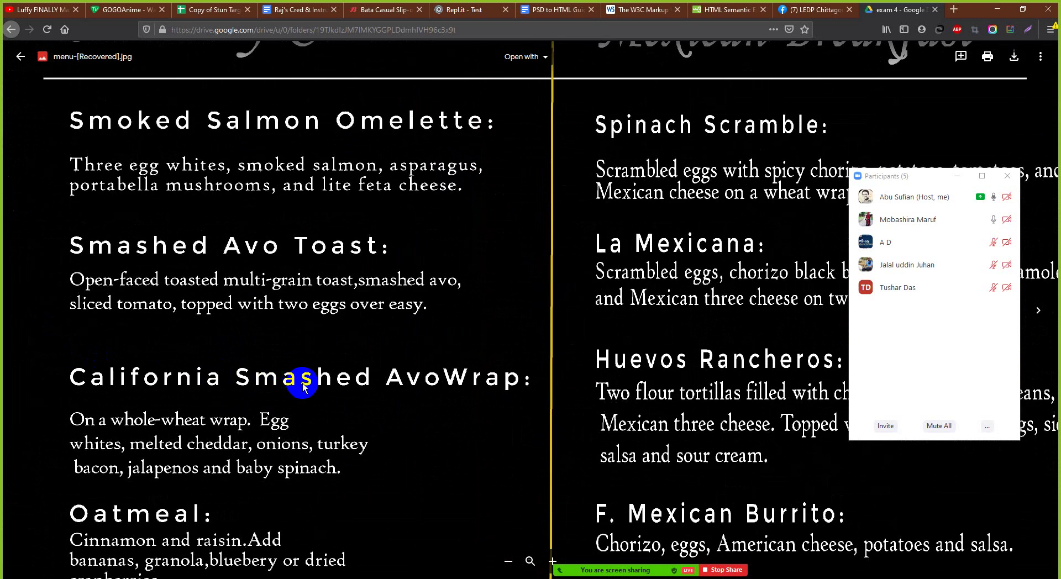
scroll(303, 383, down, 2)
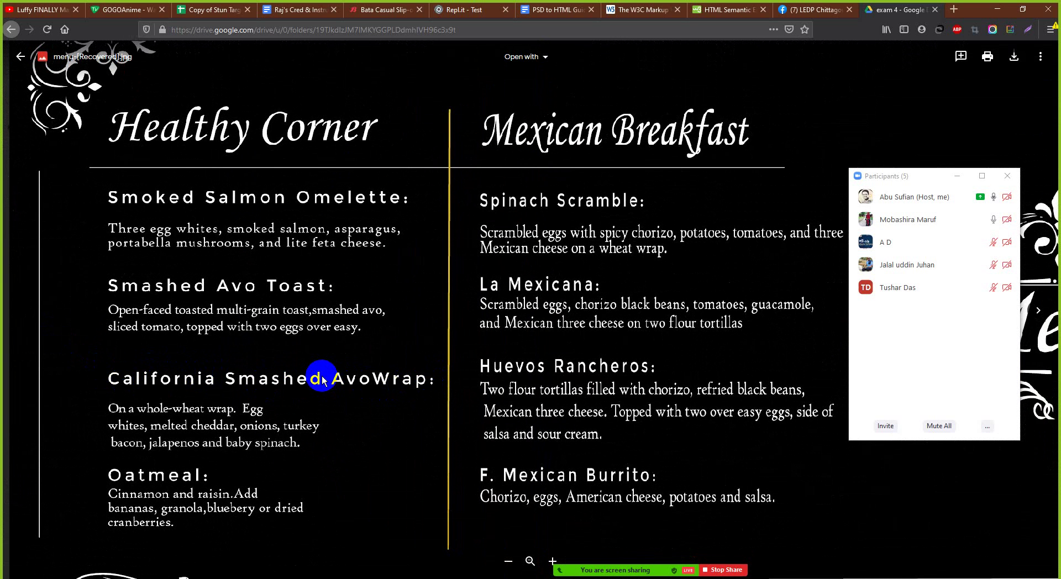
scroll(323, 380, up, 3)
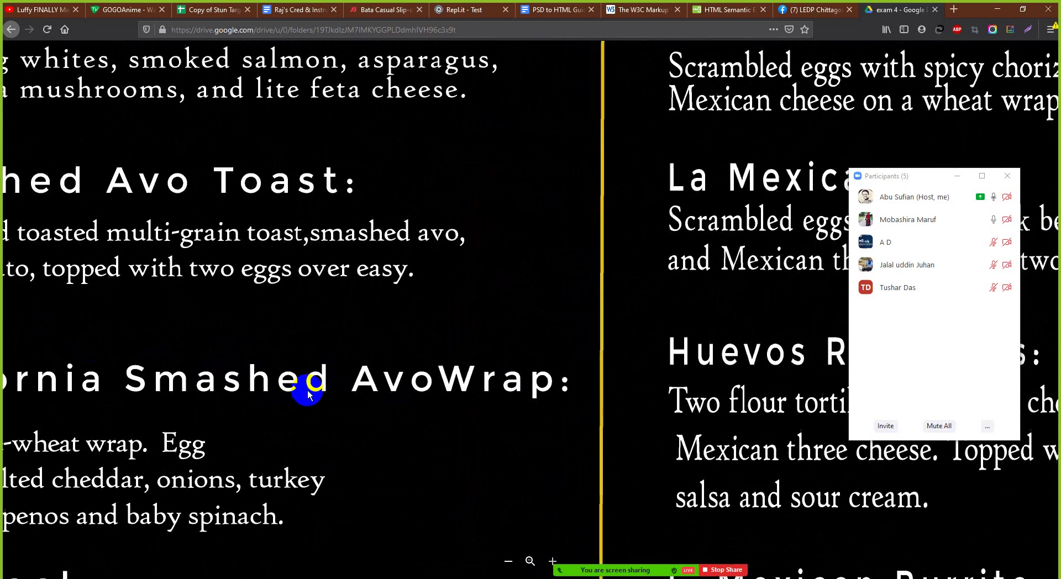
Step: Examine the California Smashed AvoWrap and Oatmeal entries up close and compare their text spacing with the rest of the menu
scroll(407, 380, down, 5)
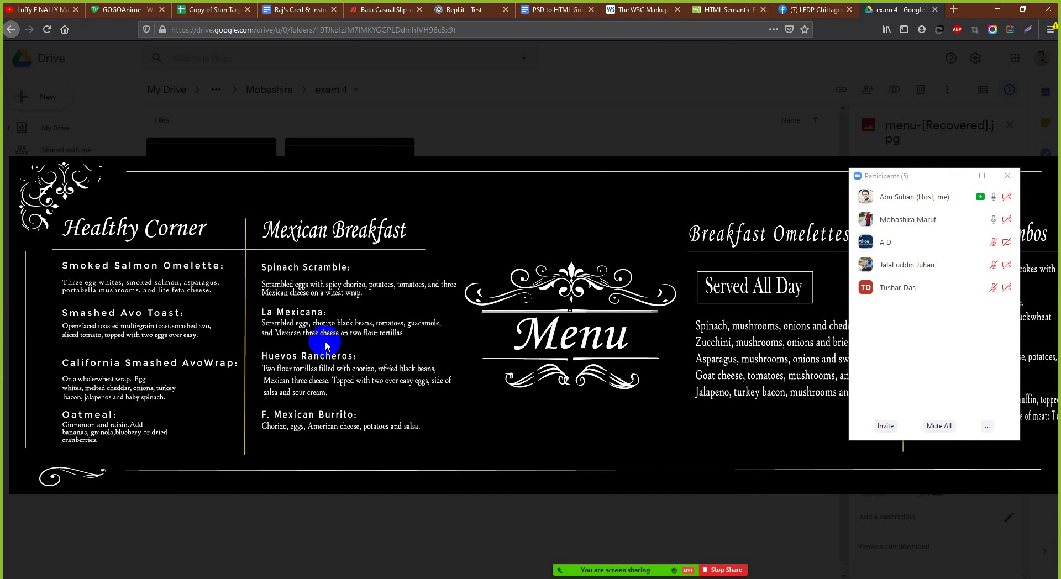
scroll(41, 390, up, 5)
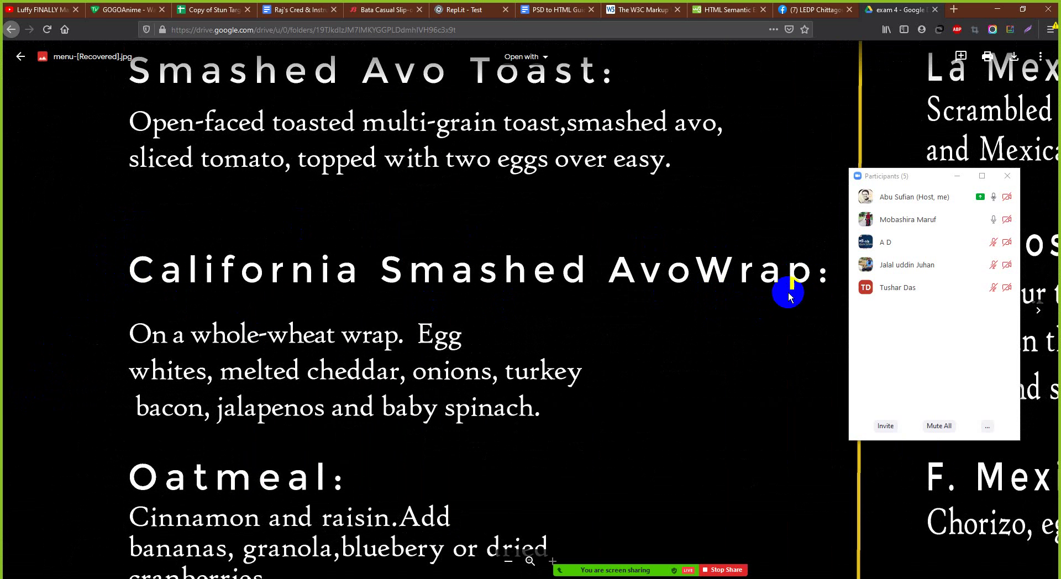
scroll(258, 299, down, 5)
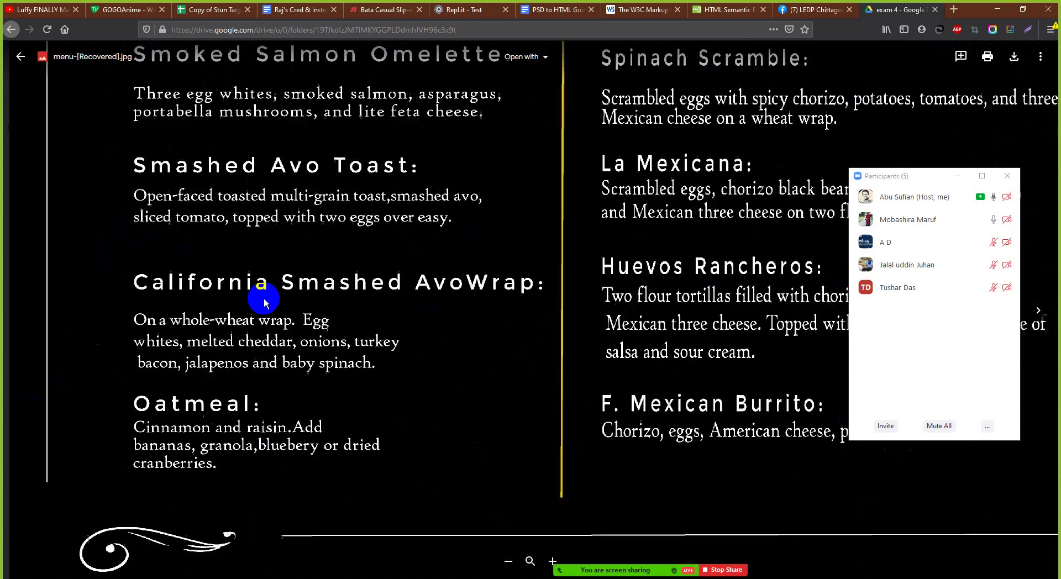
scroll(307, 300, down, 3)
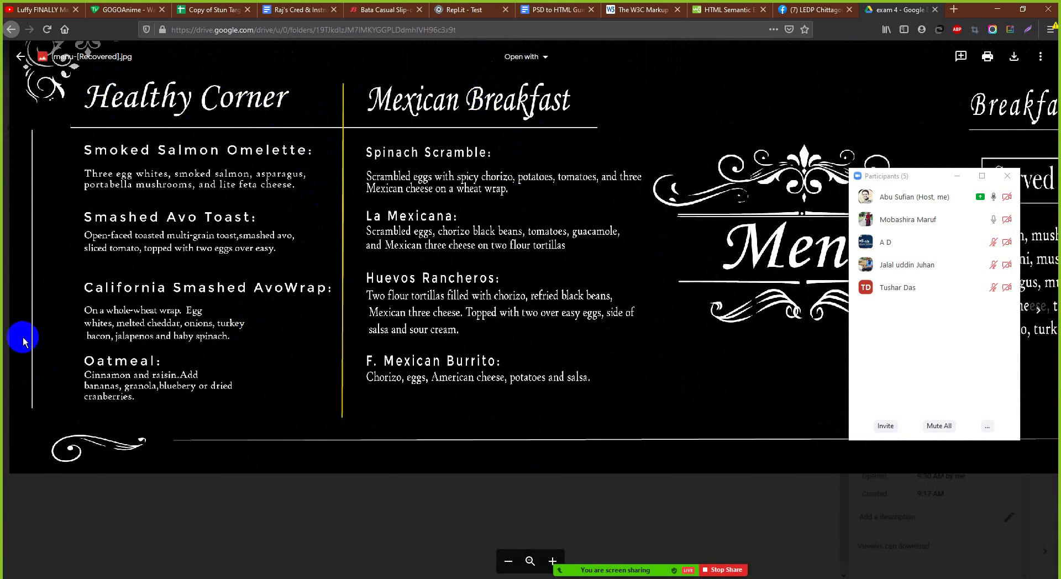
scroll(27, 337, up, 5)
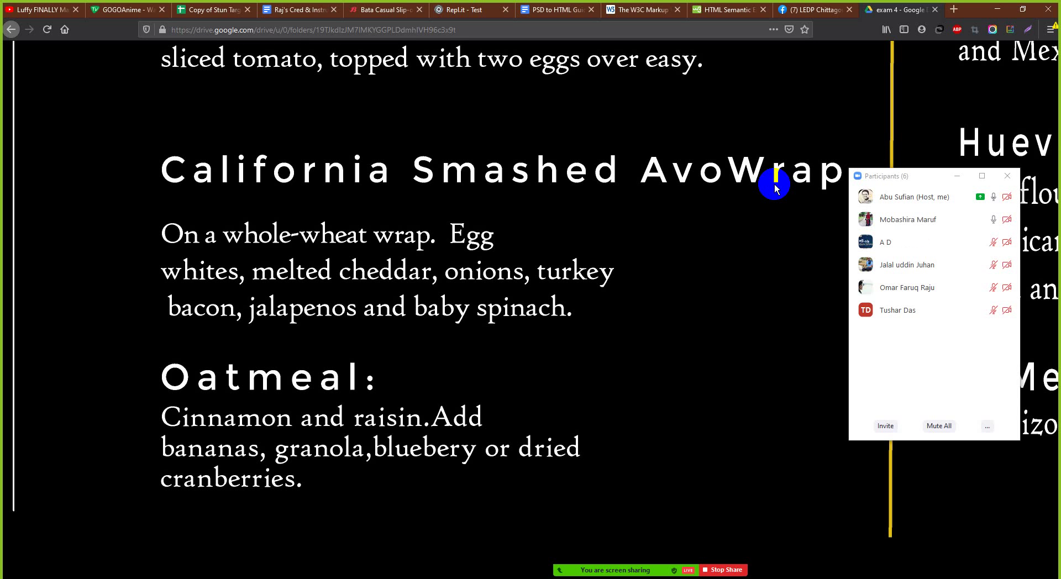
scroll(556, 269, down, 3)
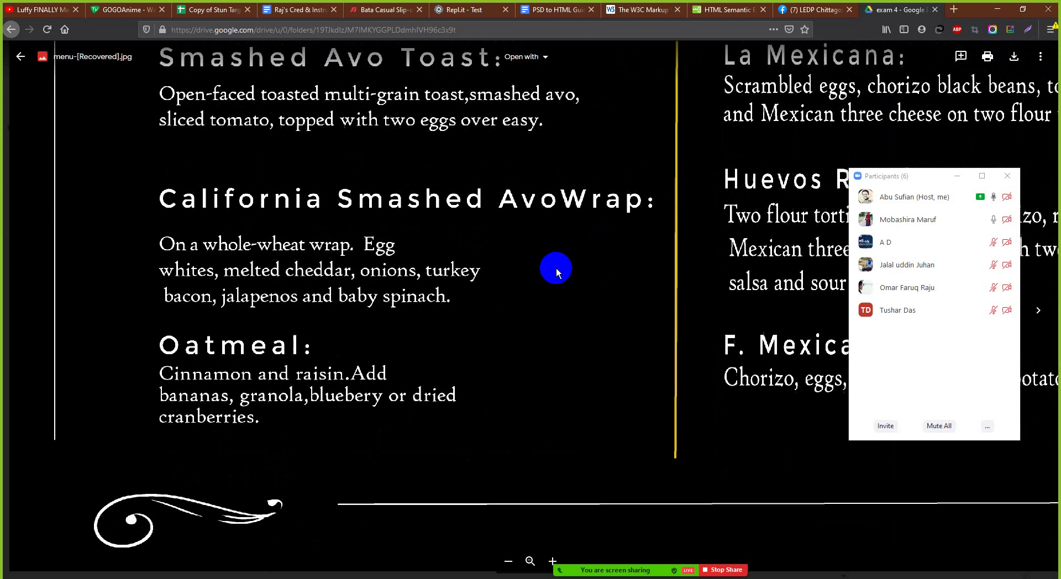
scroll(545, 273, down, 2)
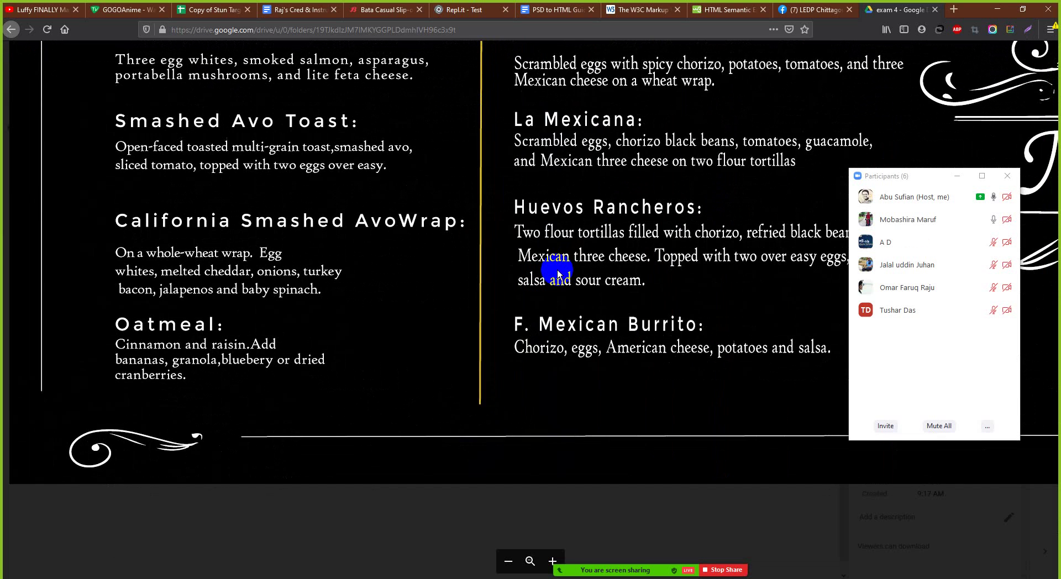
scroll(448, 279, down, 3)
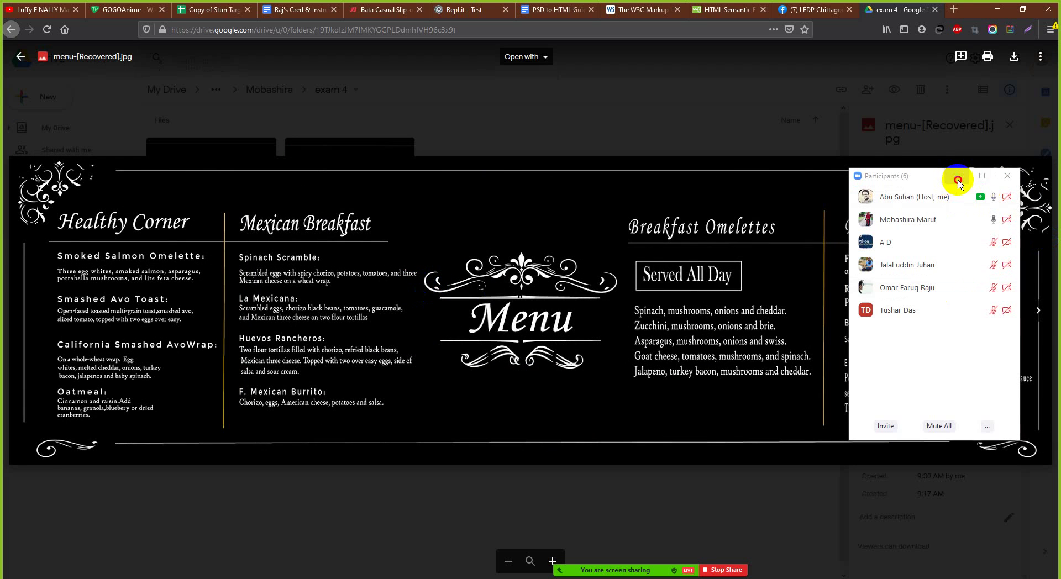
Step: Minimize the Participants window and examine the Mexican Breakfast heading up close and within the whole menu
click(958, 176)
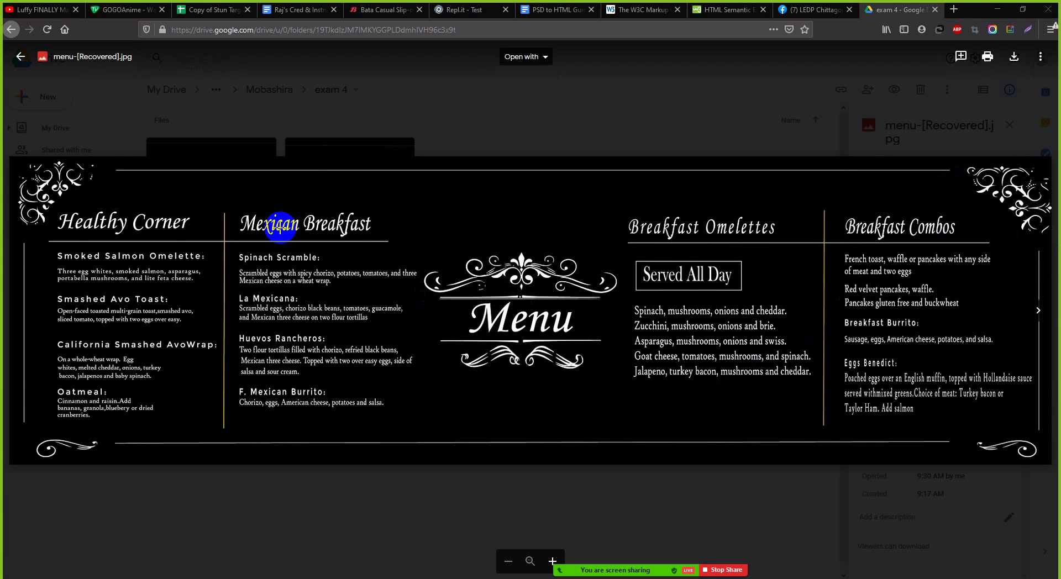
scroll(280, 228, up, 2)
scroll(280, 228, up, 3)
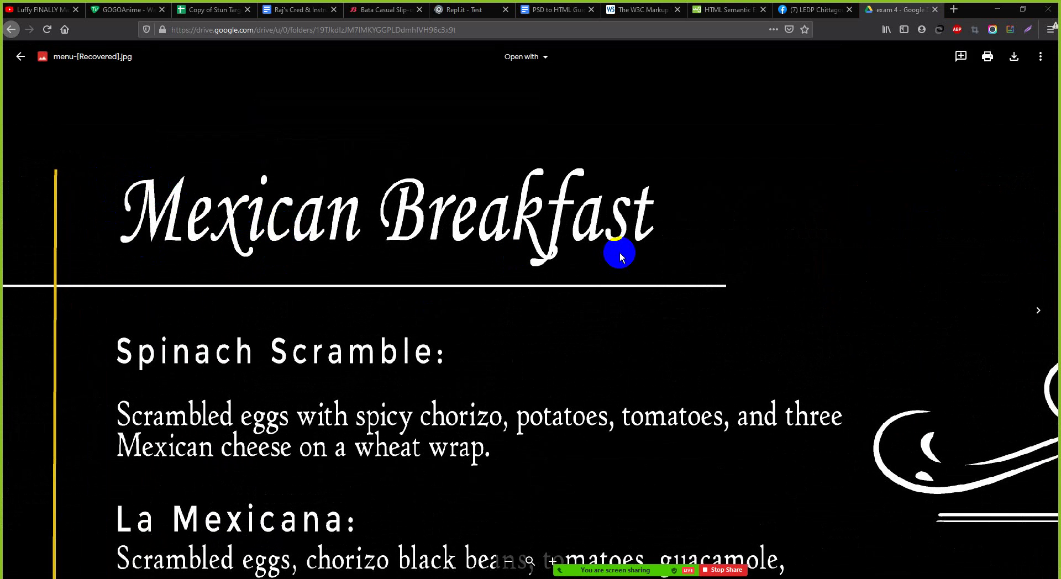
scroll(620, 253, down, 4)
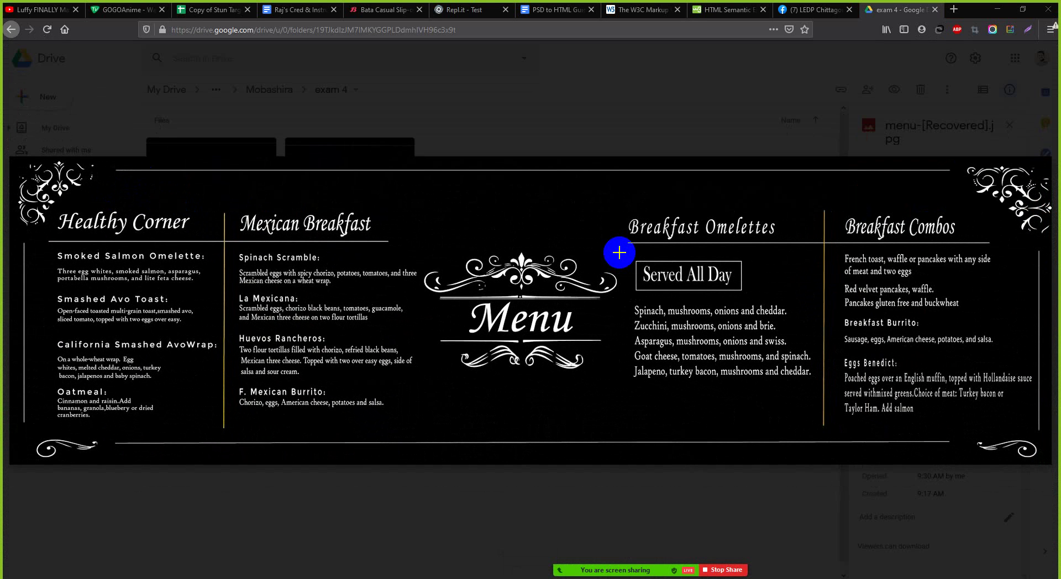
Step: Mark the central Menu title with a comment region, discard the empty comment, and examine the title's lettering up close
drag(466, 306, 581, 335)
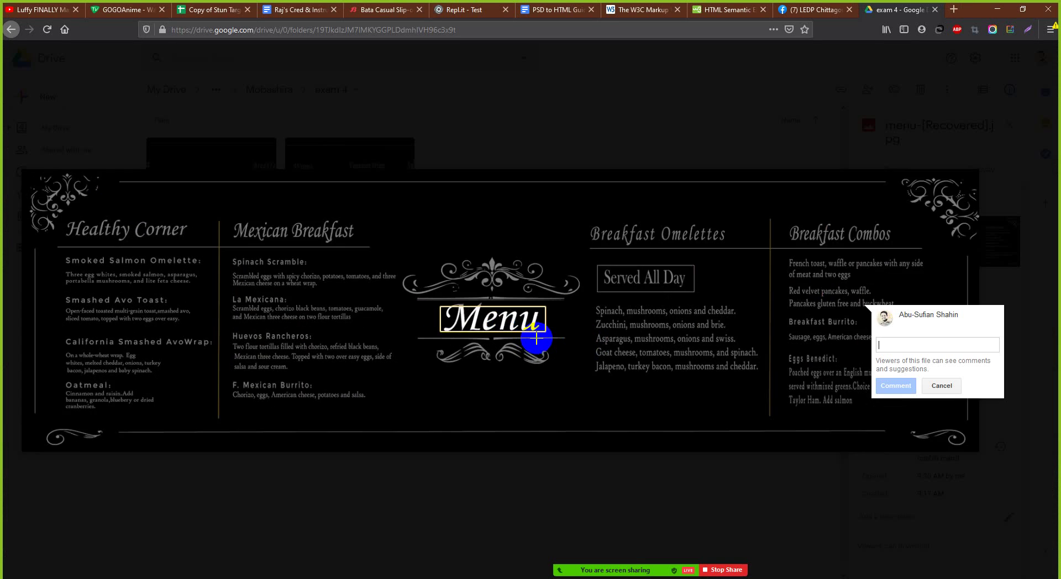
click(441, 321)
scroll(545, 326, up, 3)
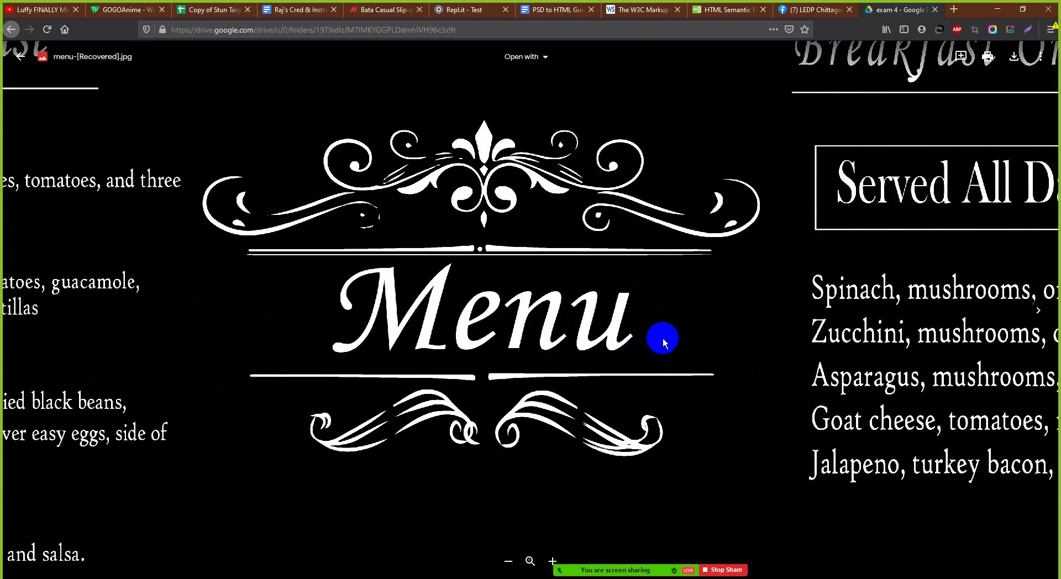
Step: Open the dafont.com website in a new browser tab
click(954, 9)
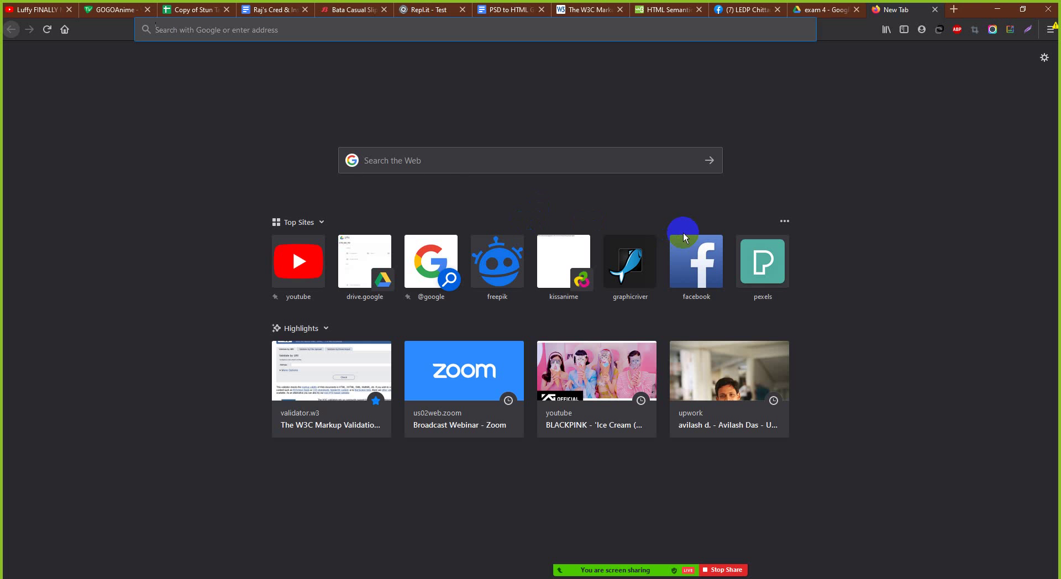
text(Da)
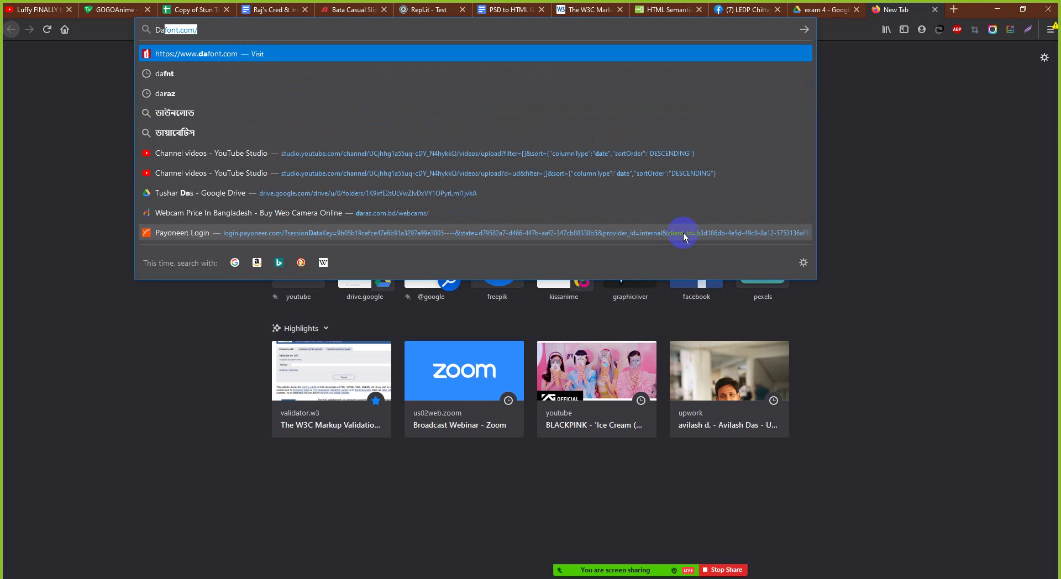
key(Return)
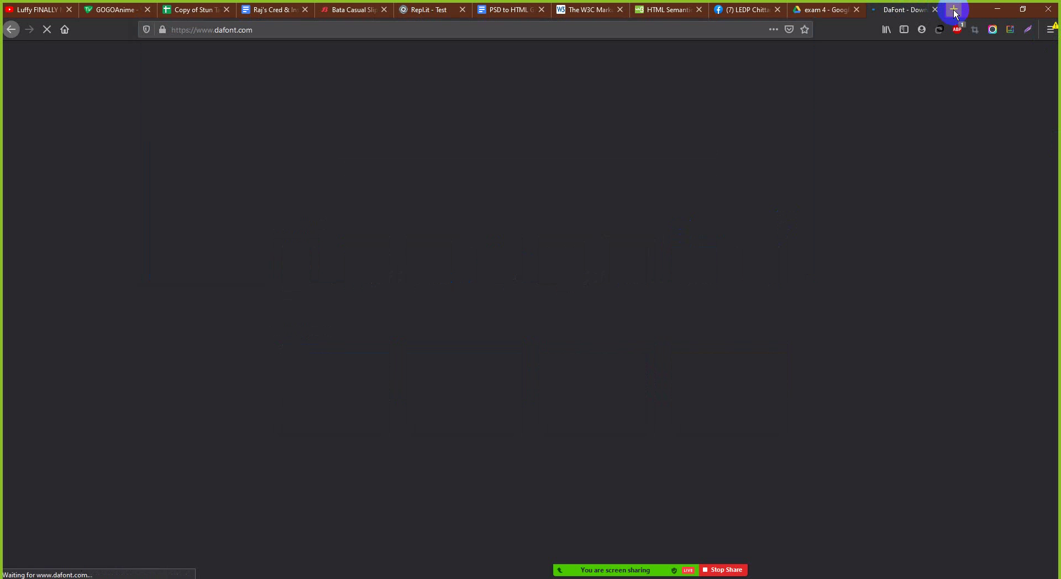
Step: Search Google for "top script fonts" in another new browser tab
click(954, 9)
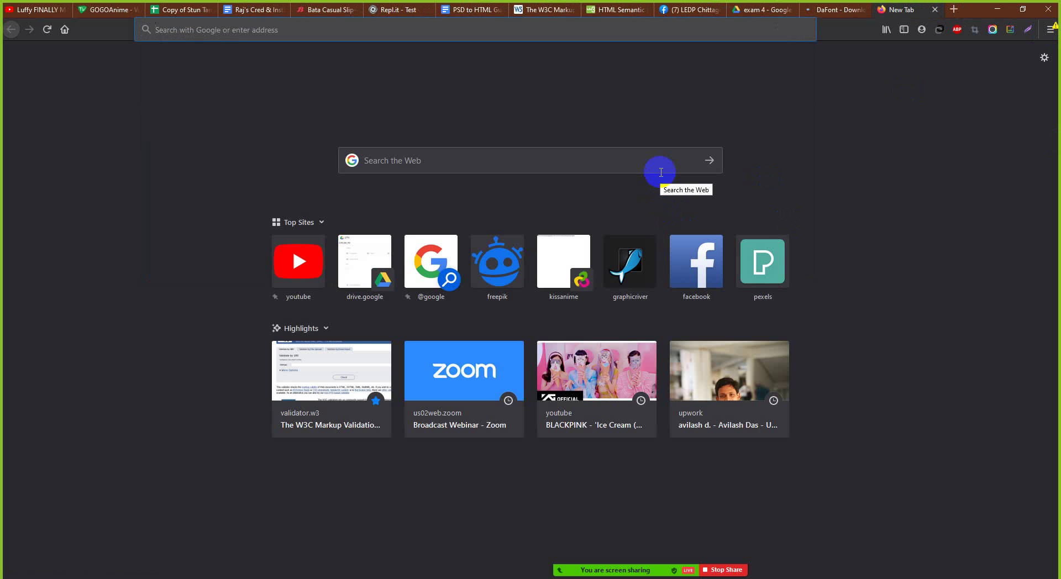
text(Scrip)
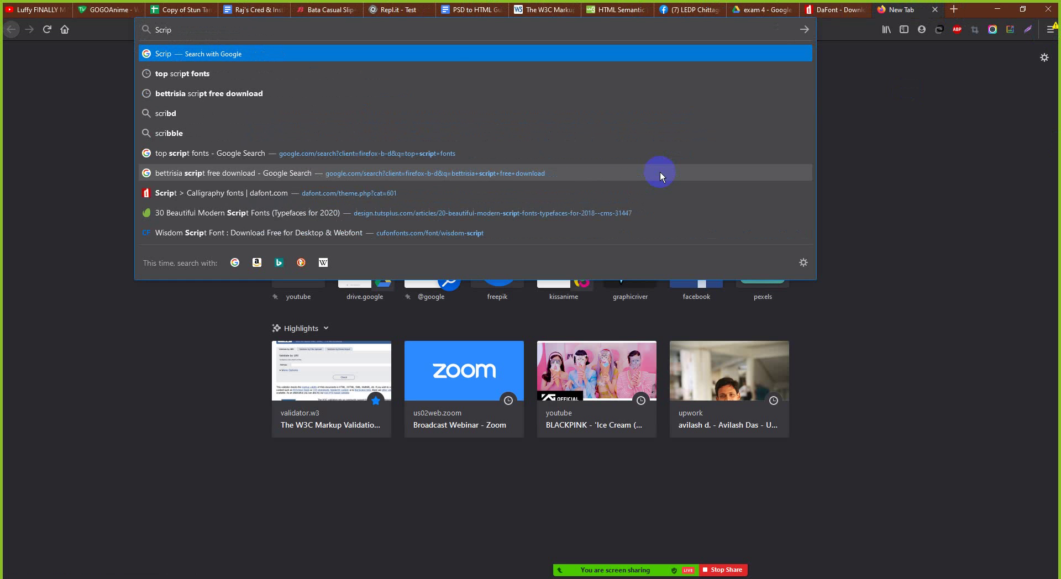
text(t)
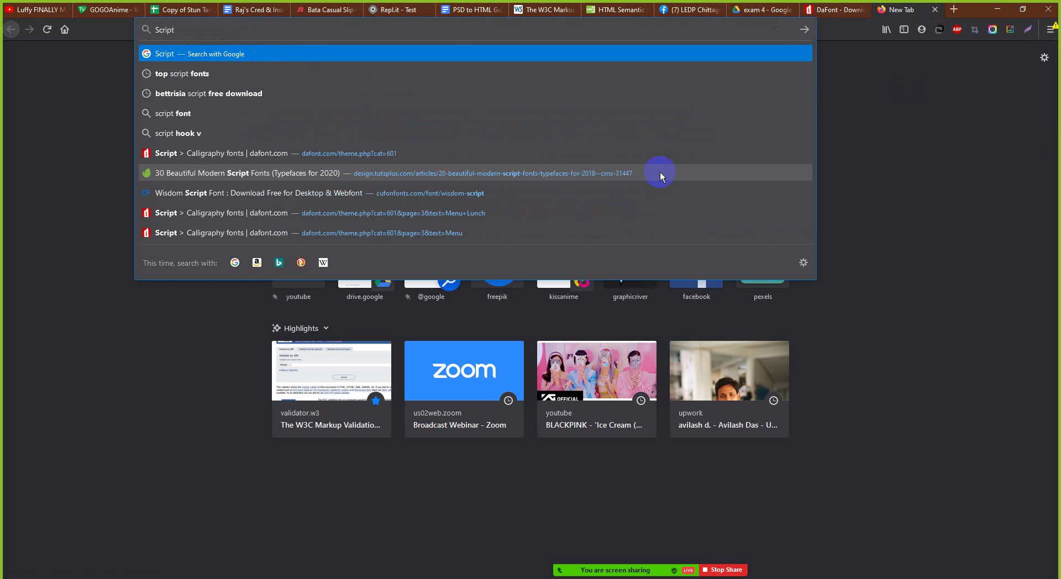
key(Down)
key(Return)
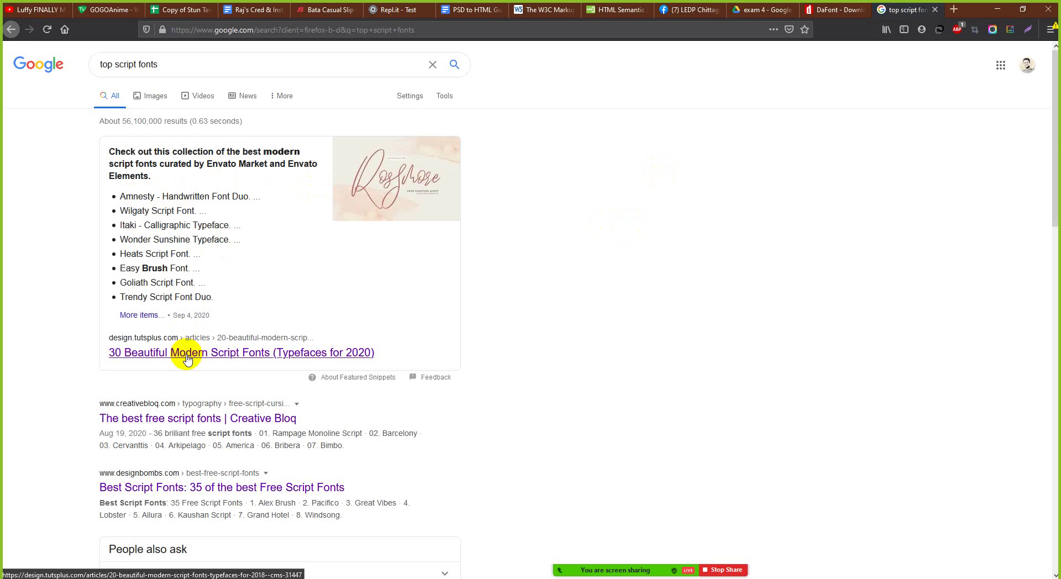
Step: Open the "30 Beautiful Modern Script Fonts (Typefaces for 2020)" result in its own tab and switch to that article
right_click(187, 358)
click(269, 364)
scroll(271, 314, down, 1)
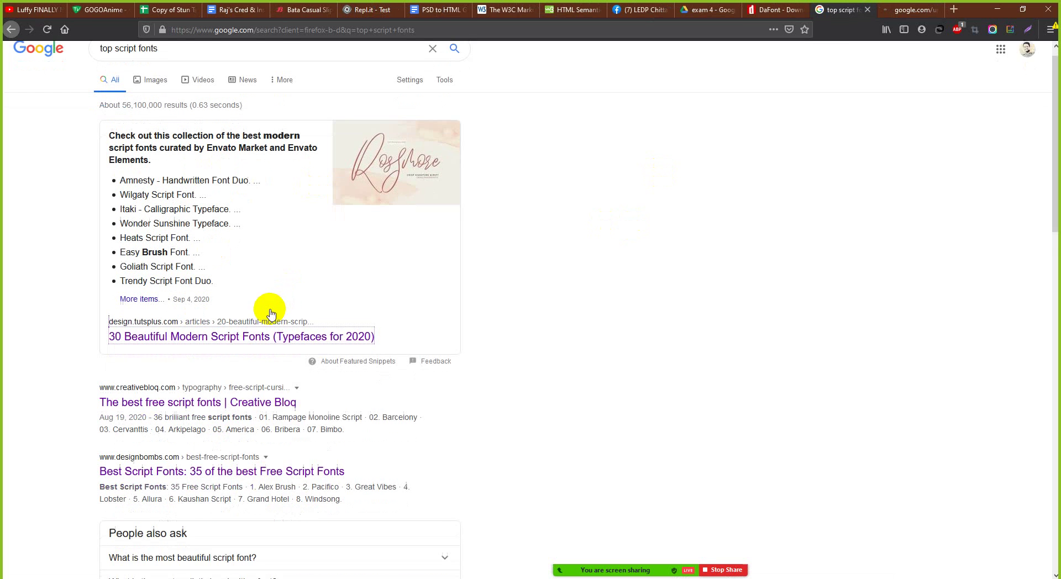
scroll(270, 313, down, 1)
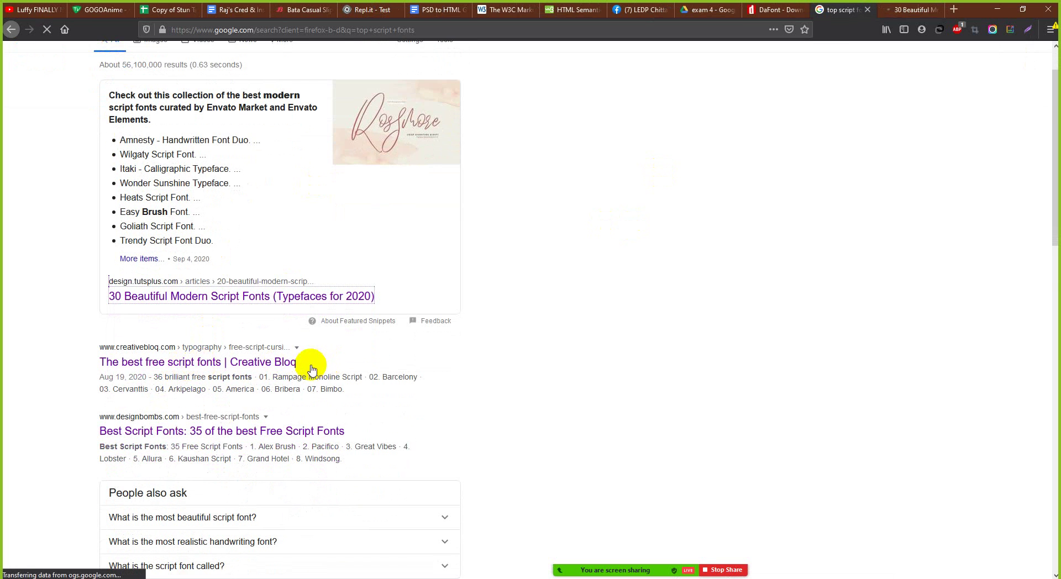
scroll(311, 370, down, 3)
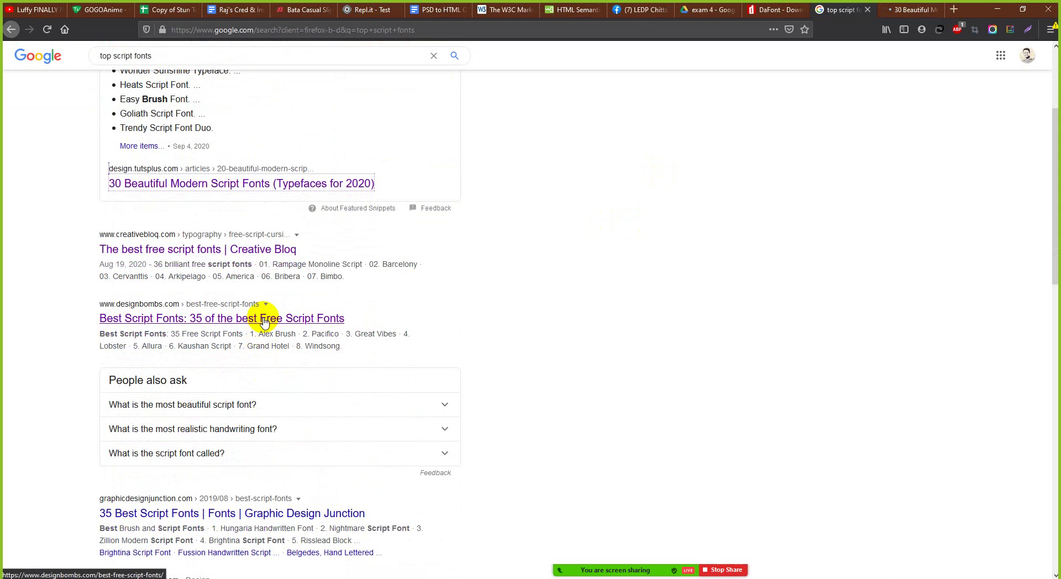
click(911, 10)
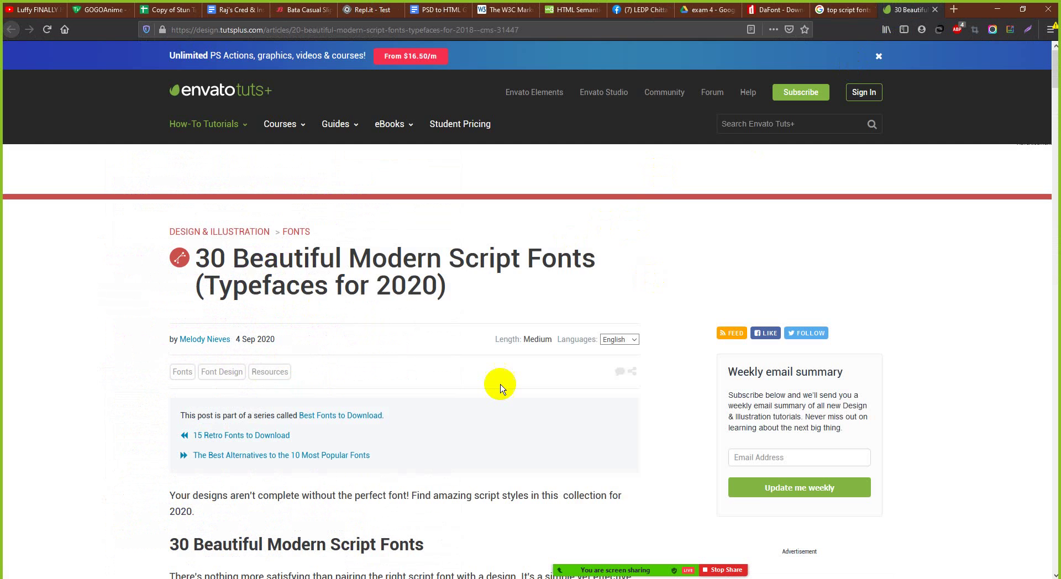
Step: Browse the article's script font samples from Sophia Script Font down to the Zattoya Signature Typeface
scroll(495, 379, down, 3)
scroll(492, 387, down, 3)
scroll(474, 431, down, 6)
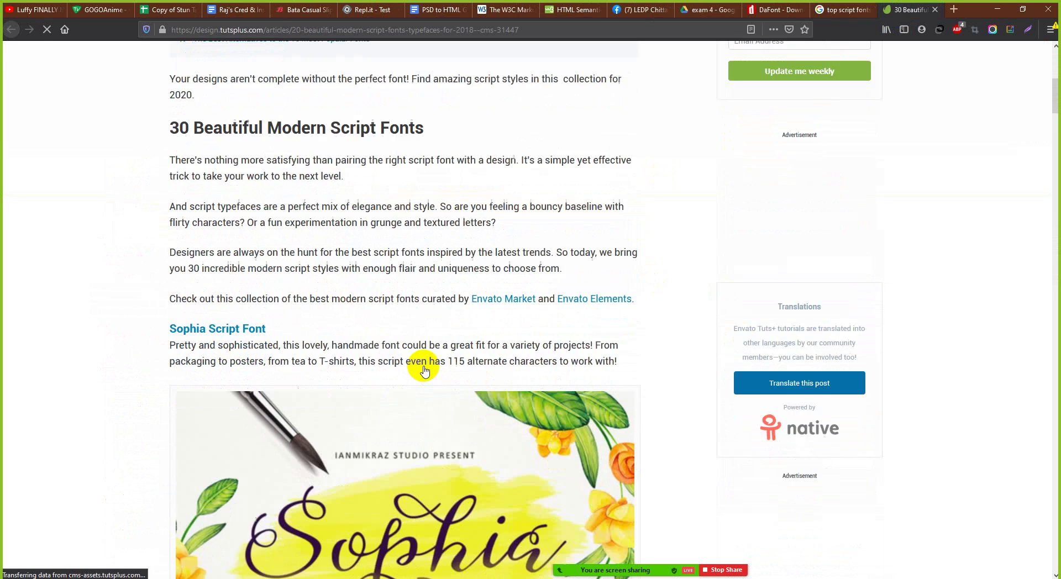
scroll(424, 371, down, 10)
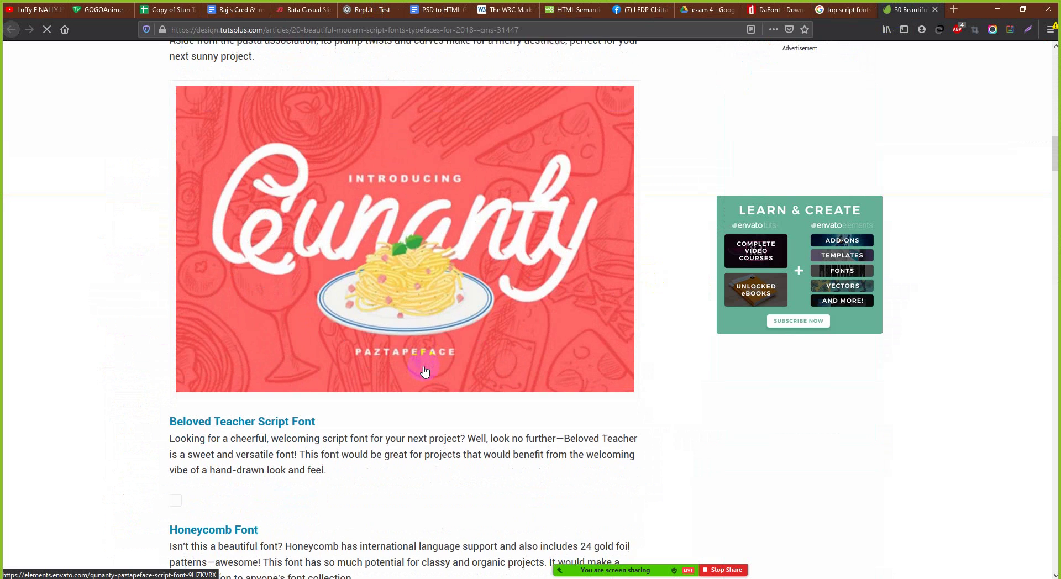
scroll(424, 370, down, 13)
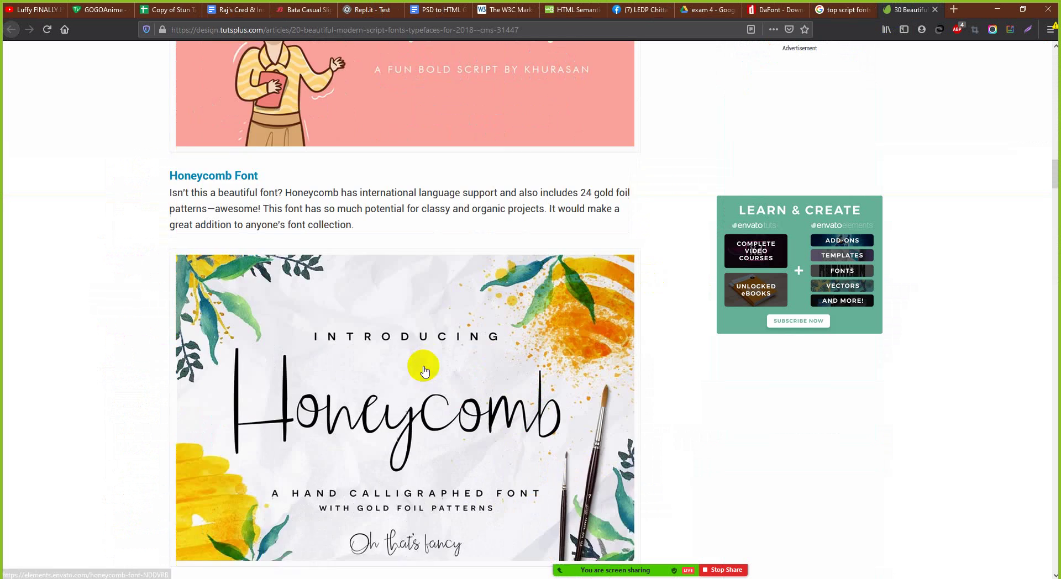
scroll(424, 370, down, 11)
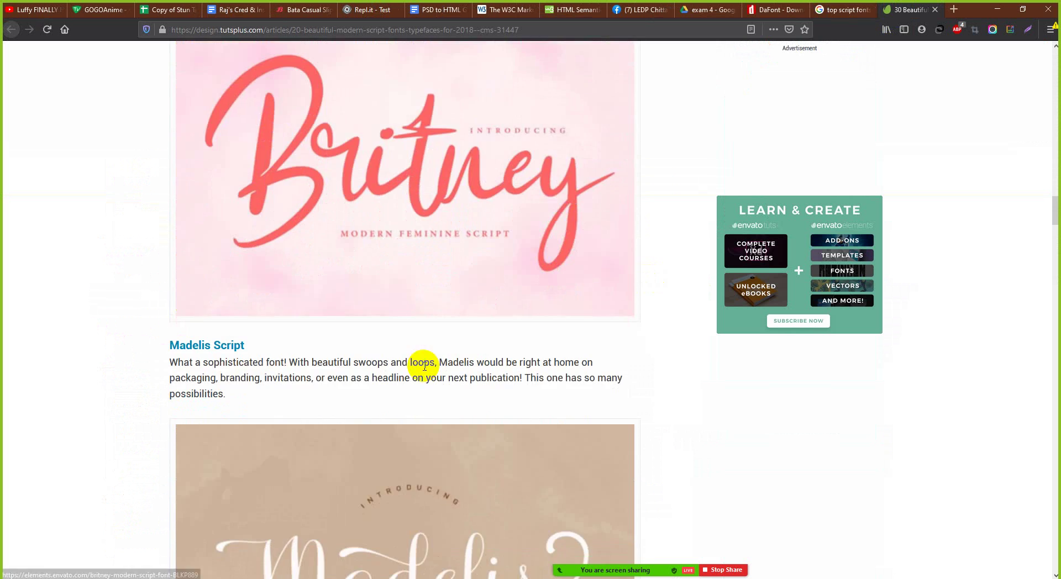
scroll(424, 371, down, 10)
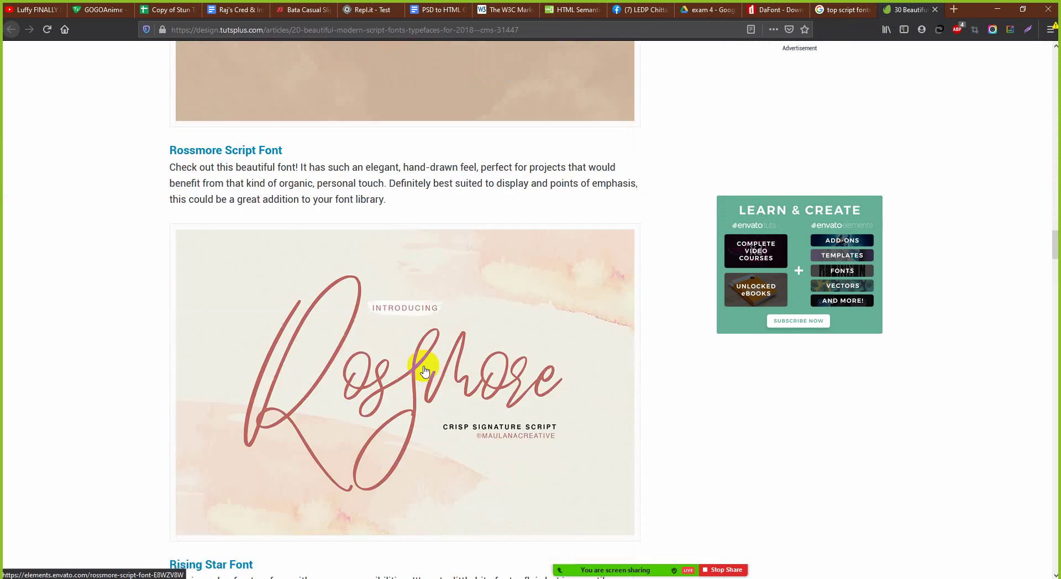
scroll(424, 371, down, 13)
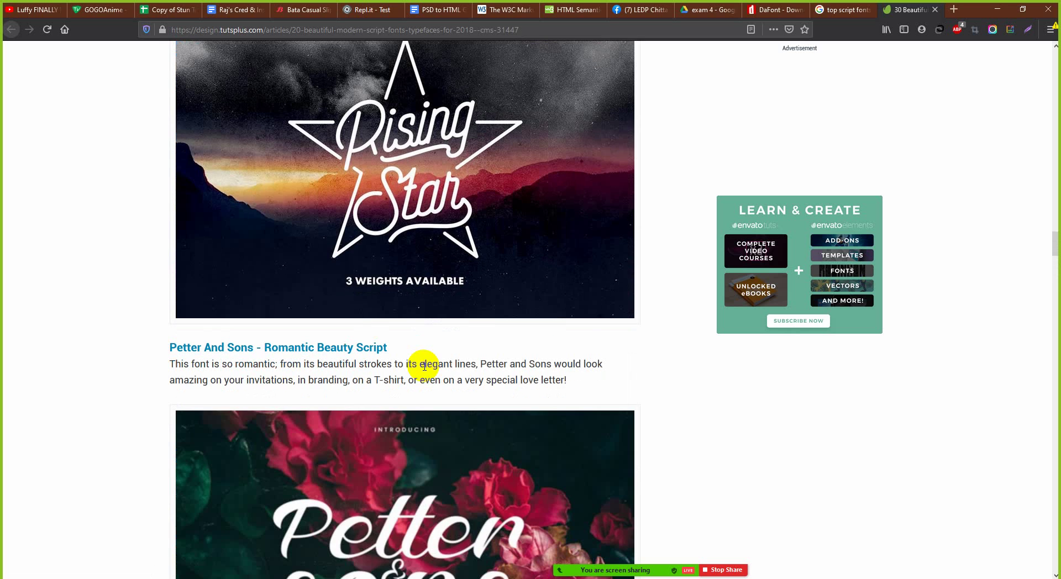
scroll(424, 370, down, 10)
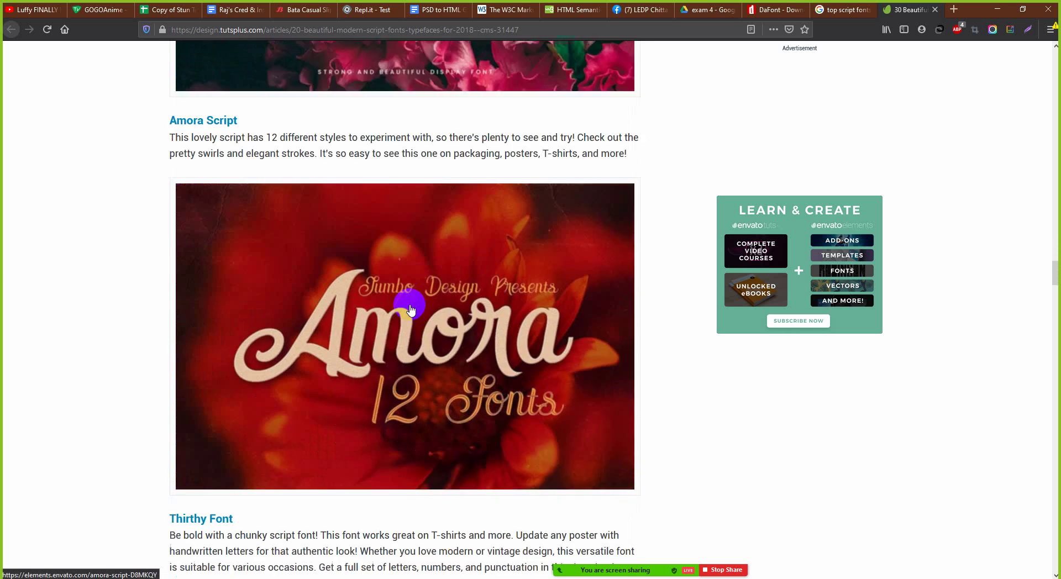
scroll(409, 305, up, 4)
scroll(407, 303, down, 8)
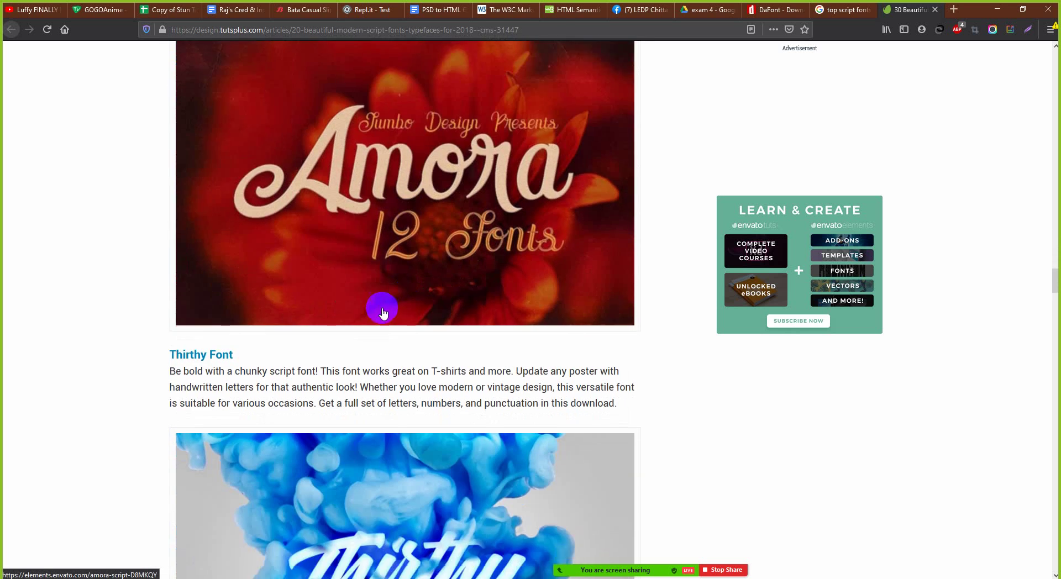
scroll(354, 340, down, 2)
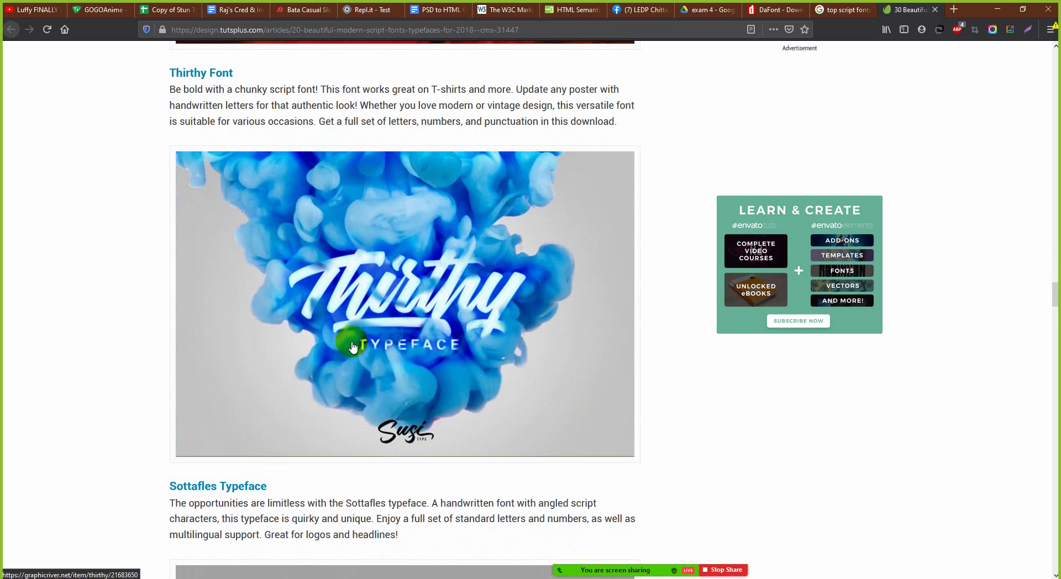
scroll(352, 342, down, 14)
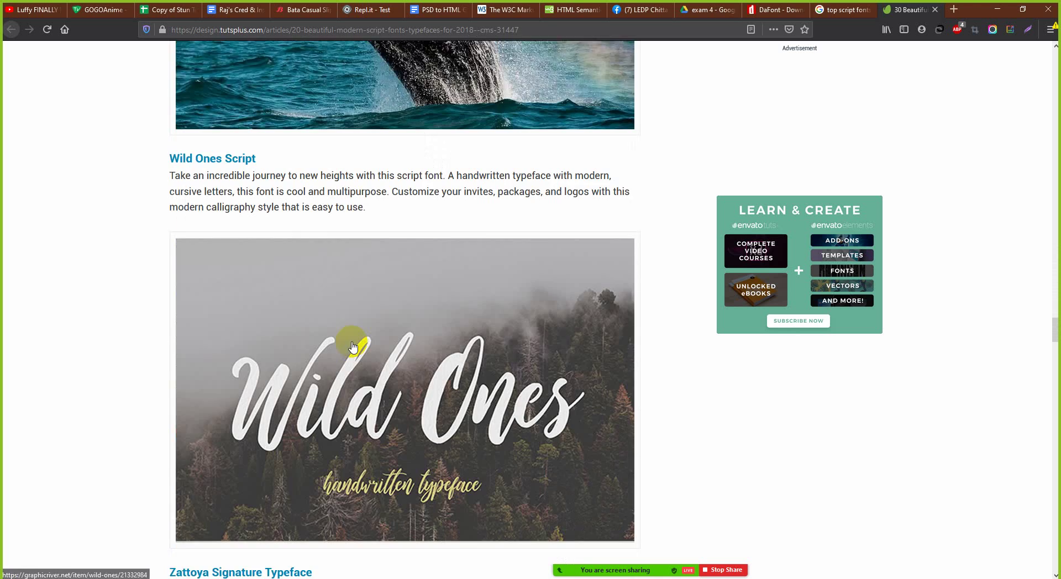
scroll(308, 355, down, 14)
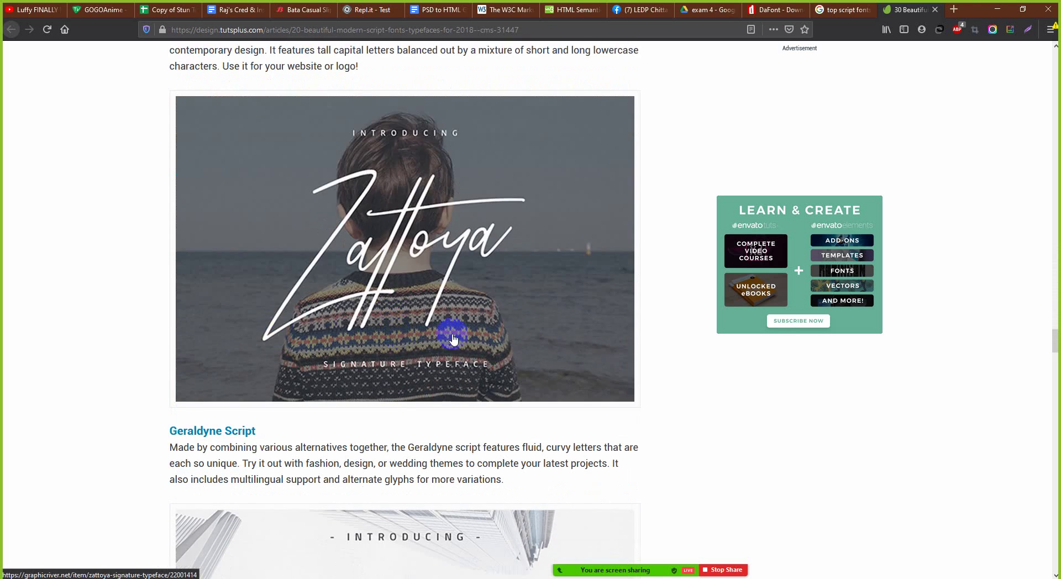
Step: Browse the article's script samples down to Daisies of Our Lives, and return through the search results to the dafont.com home page
scroll(439, 342, down, 17)
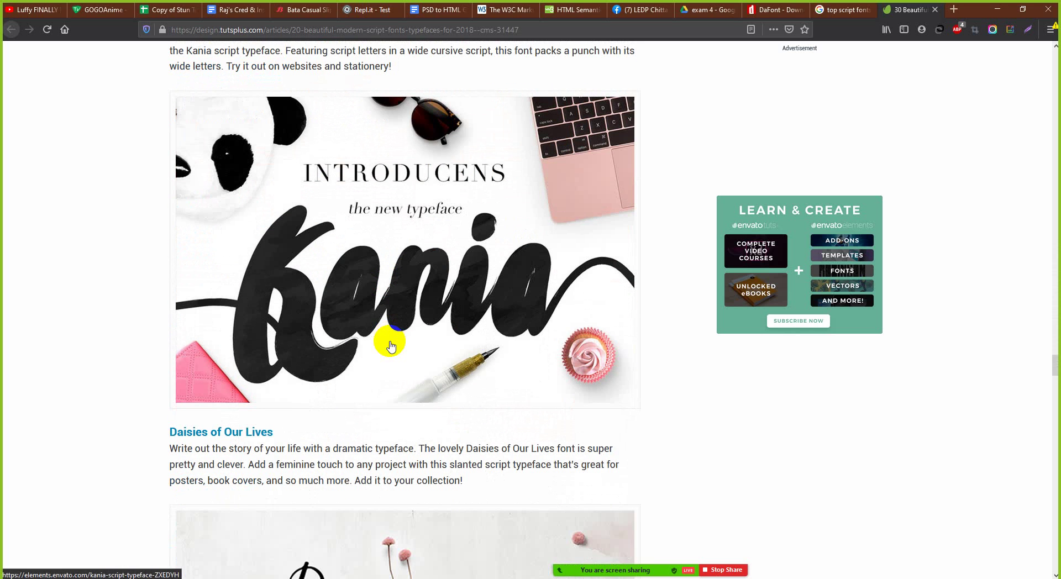
scroll(391, 347, down, 6)
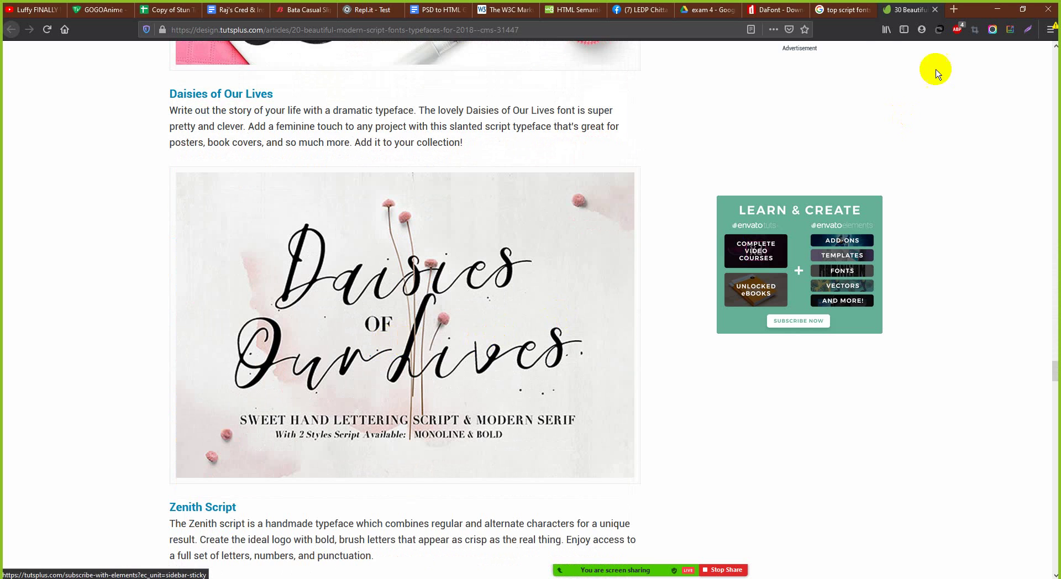
click(821, 9)
scroll(221, 343, up, 3)
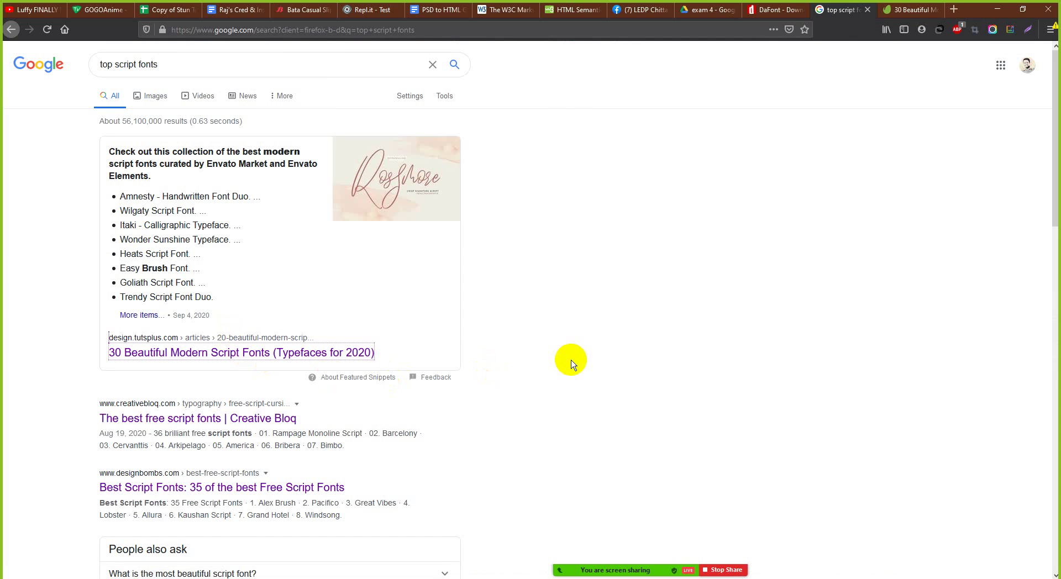
click(774, 10)
Step: Search Google in a new browser tab for "Amrican script font free" and accept the corrected spelling "American script font free"
click(953, 9)
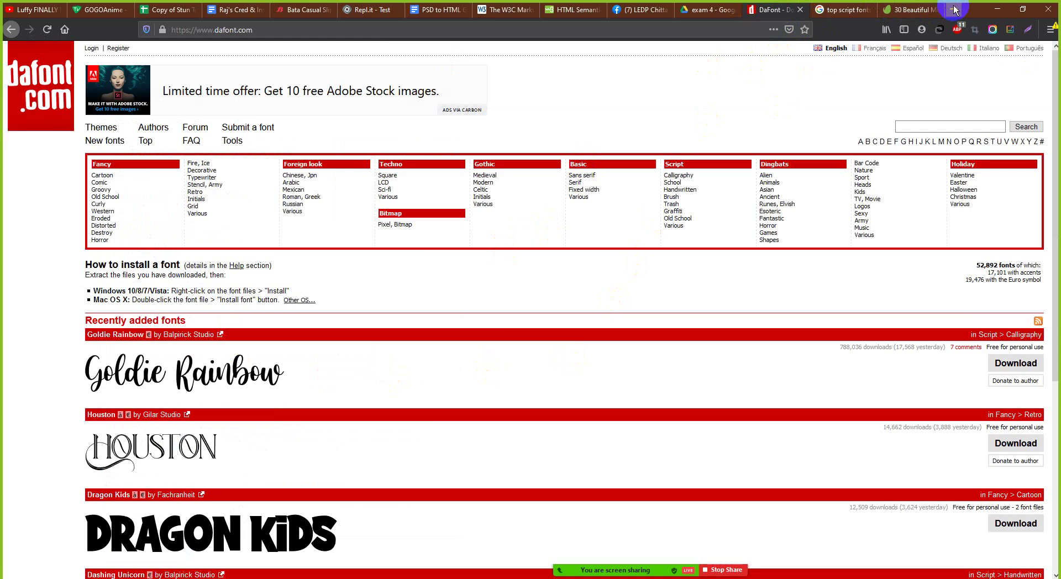
text(Amri)
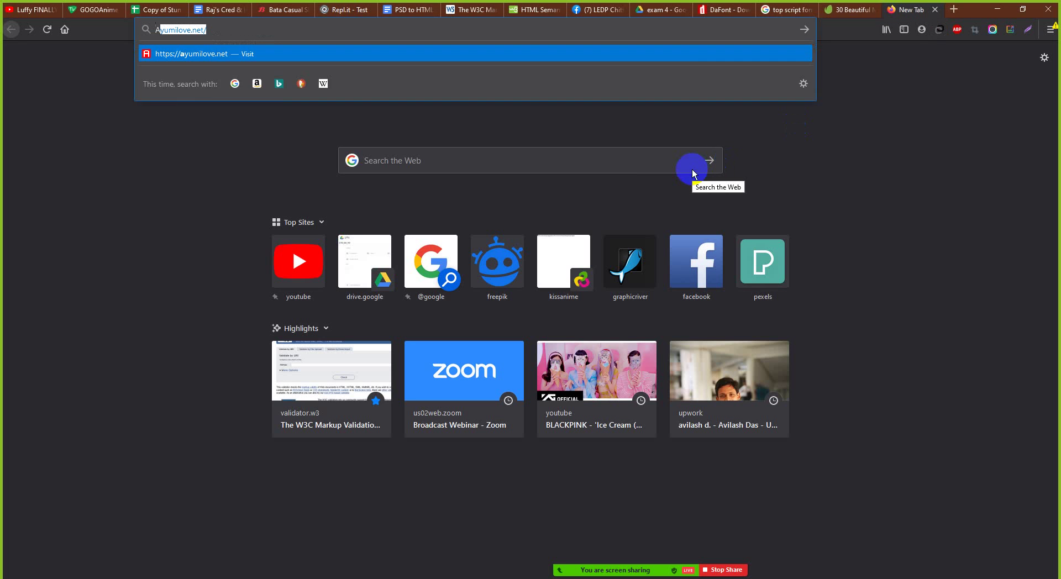
text(can s)
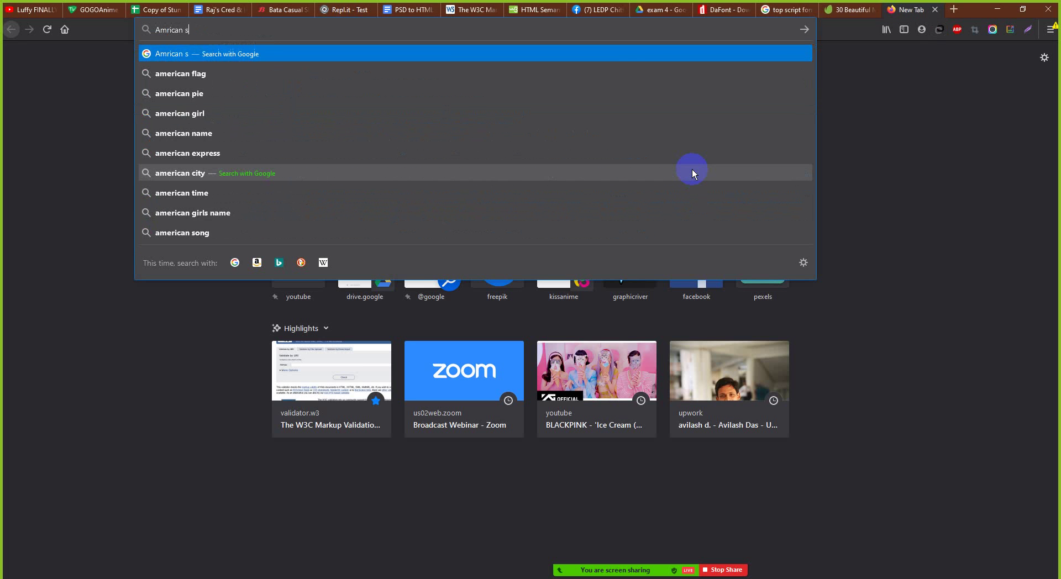
text(cript )
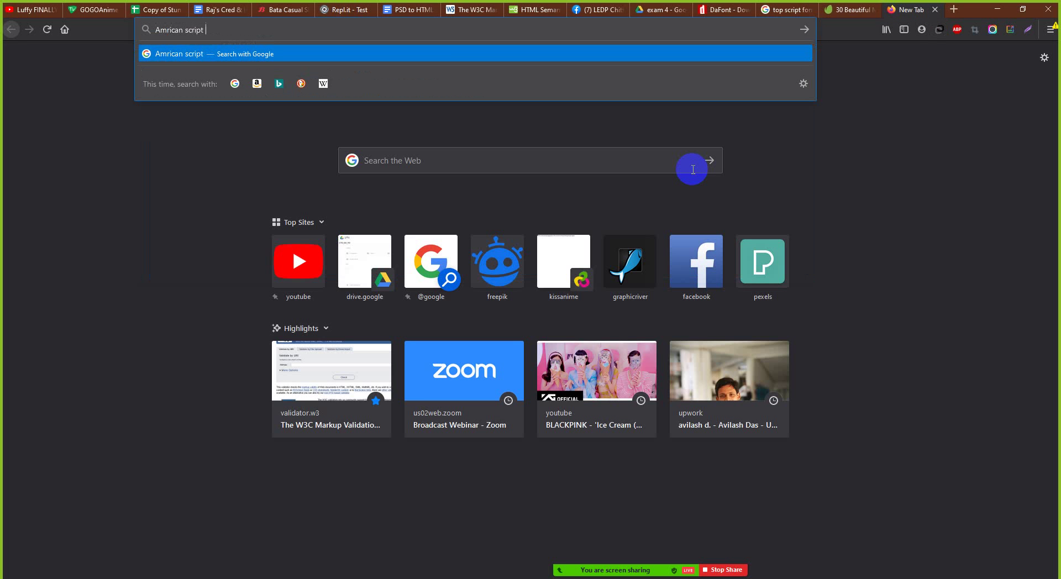
text(font free)
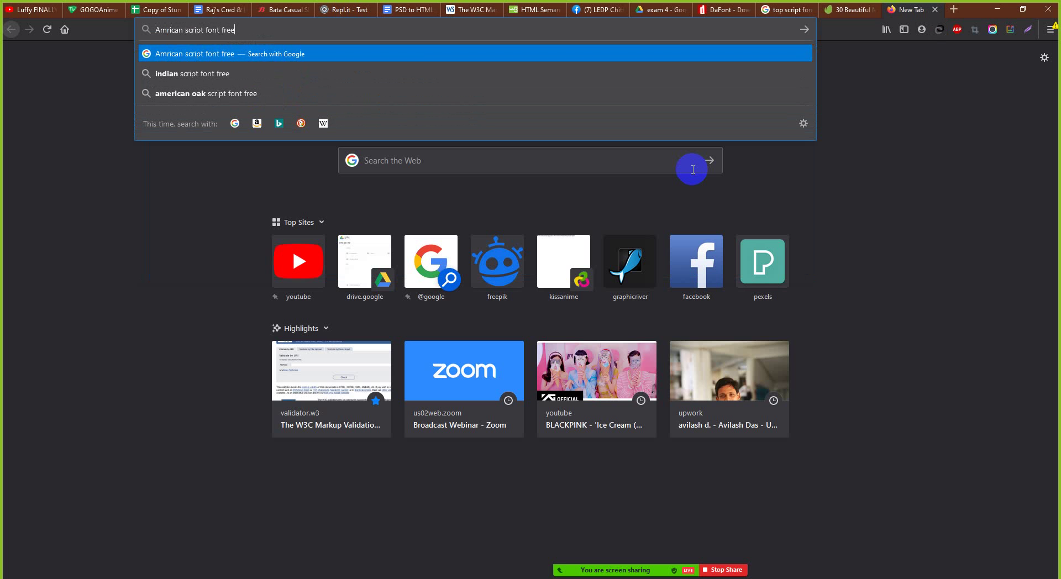
key(Return)
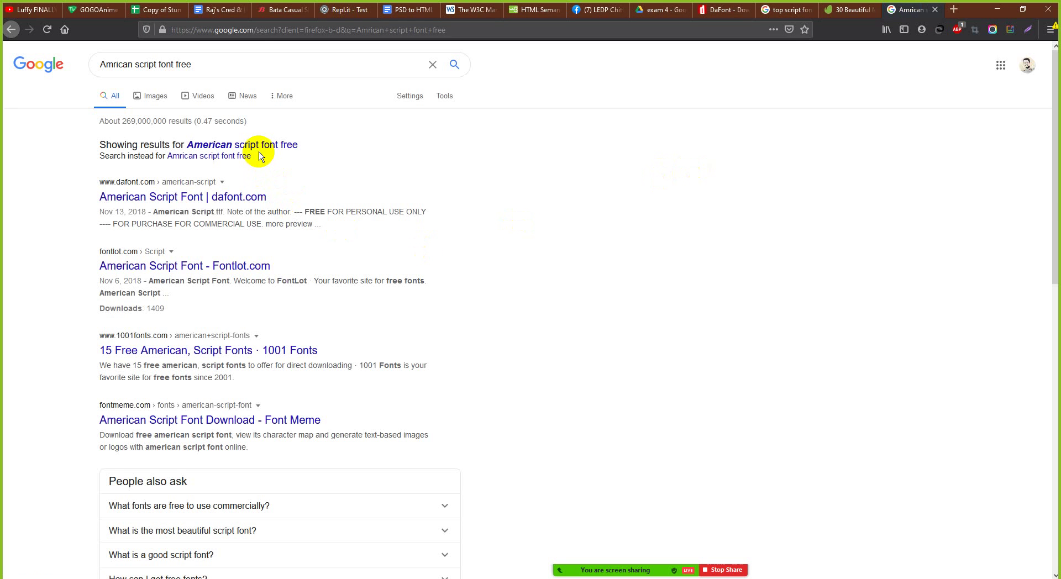
click(268, 145)
Step: Open the dafont.com American Script Font result in its own tab, examine its preview and characters, and return to the search results
right_click(213, 163)
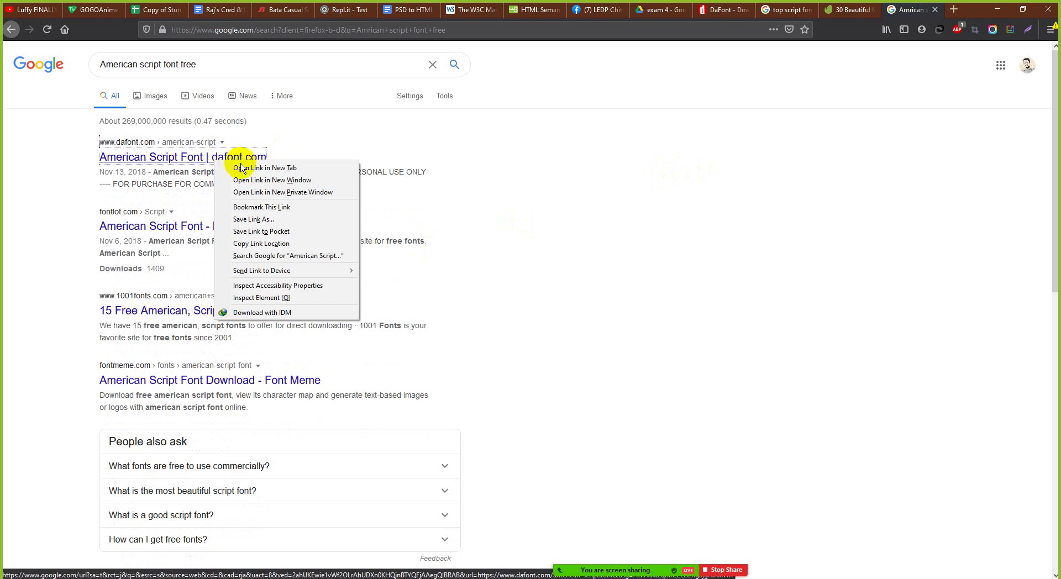
click(243, 169)
click(927, 13)
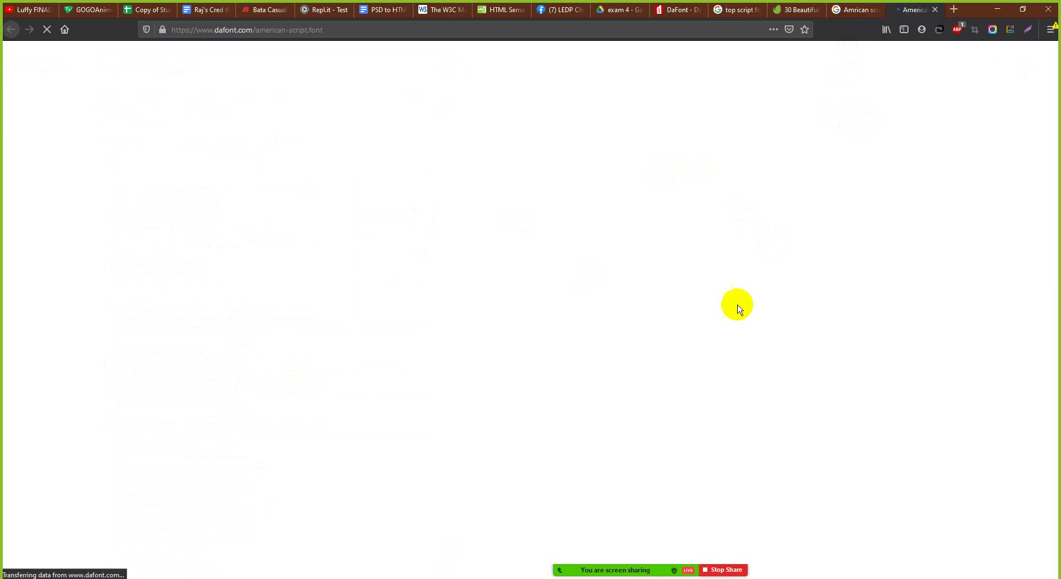
scroll(426, 409, down, 4)
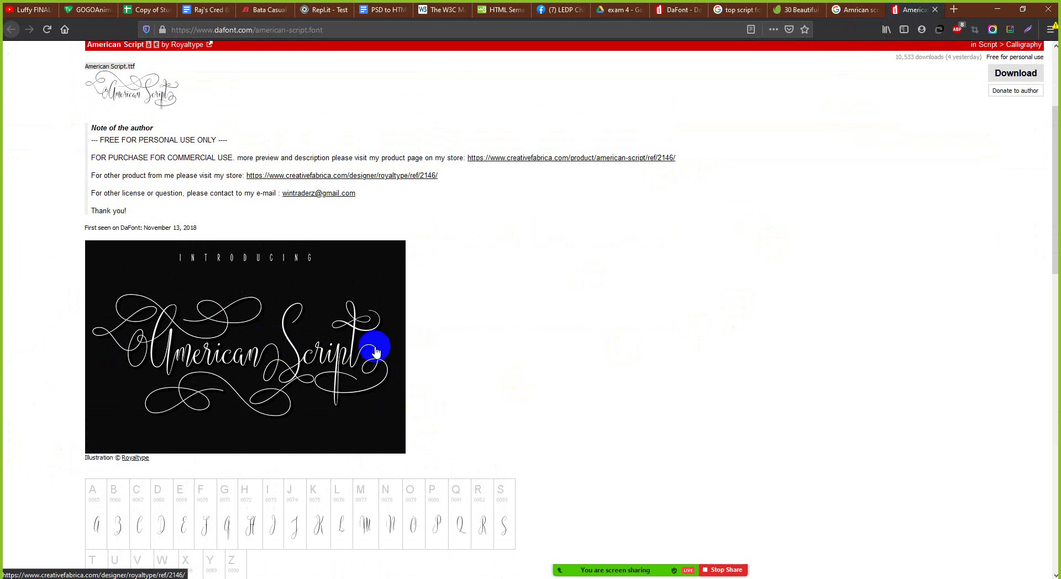
scroll(398, 349, up, 3)
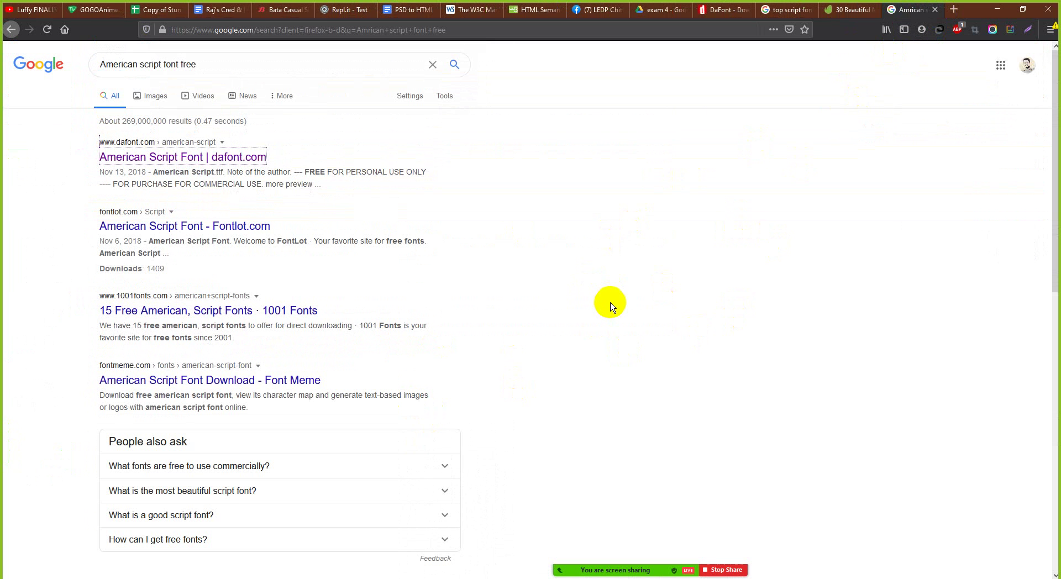
click(911, 21)
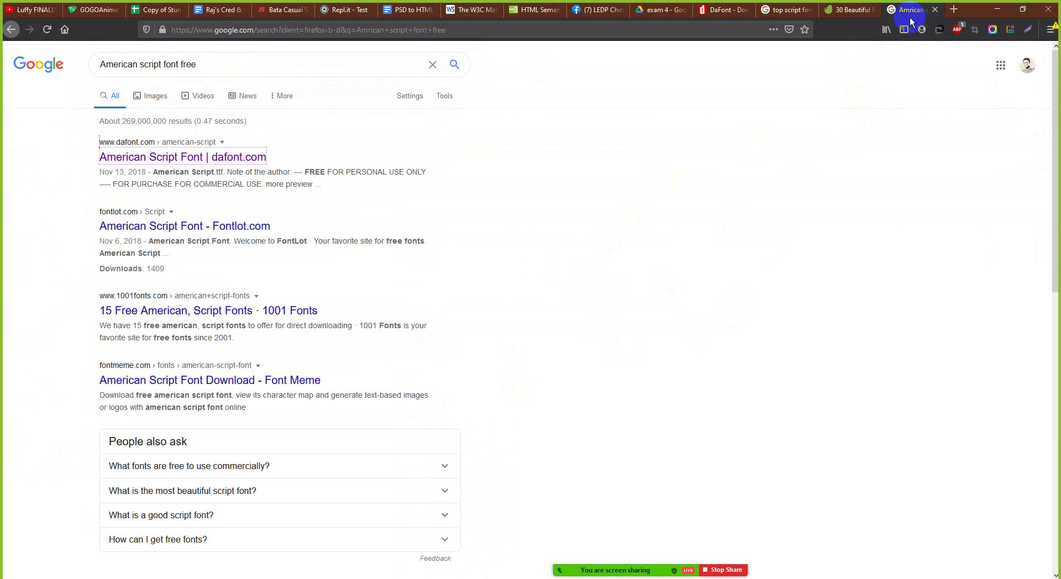
Step: Return to menu-[Recovered].jpg in the exam 4 Drive folder and mark a comment area around the central "Menu" title
click(838, 15)
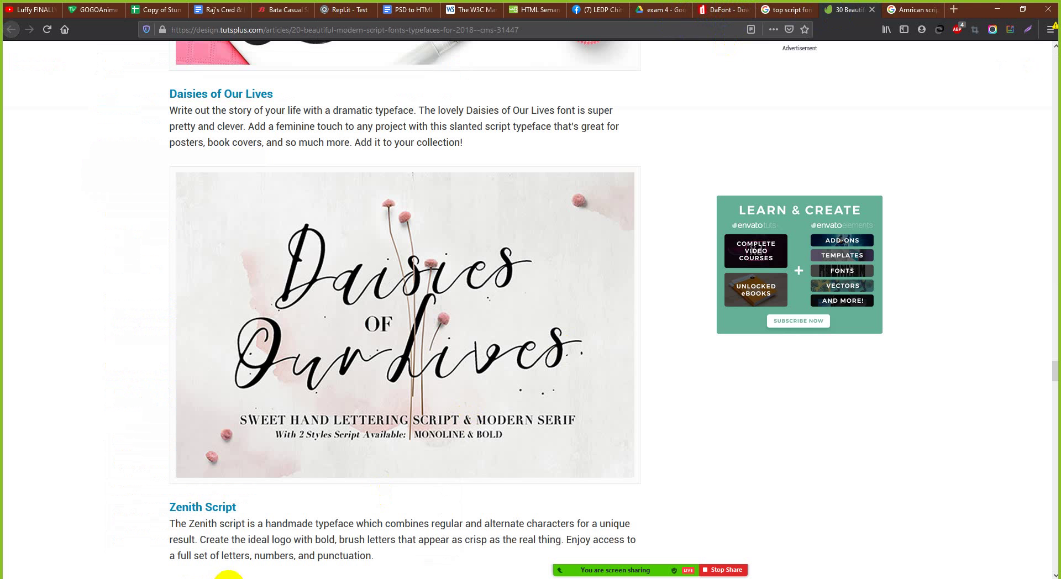
click(646, 11)
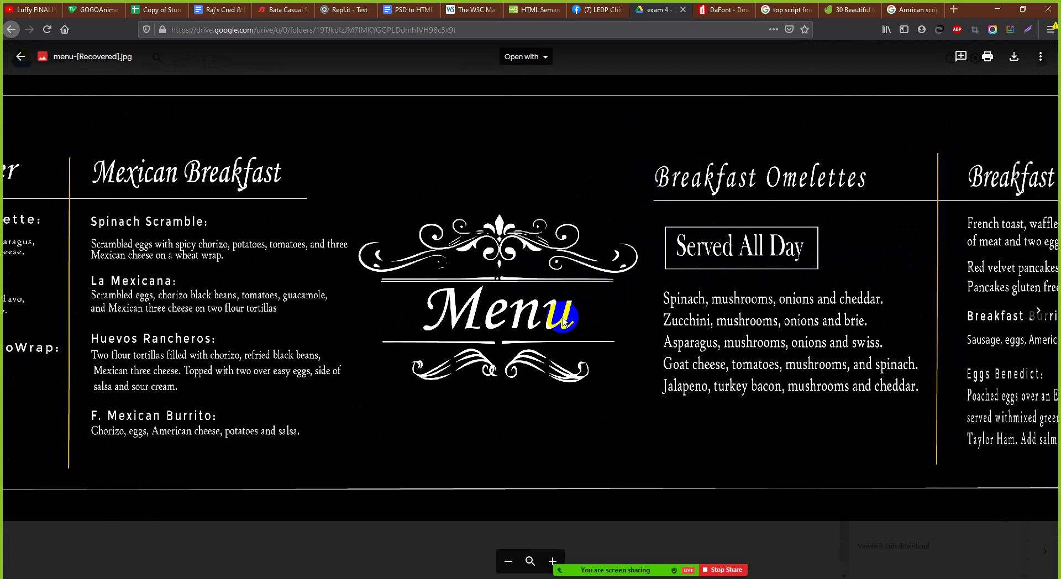
scroll(439, 299, down, 3)
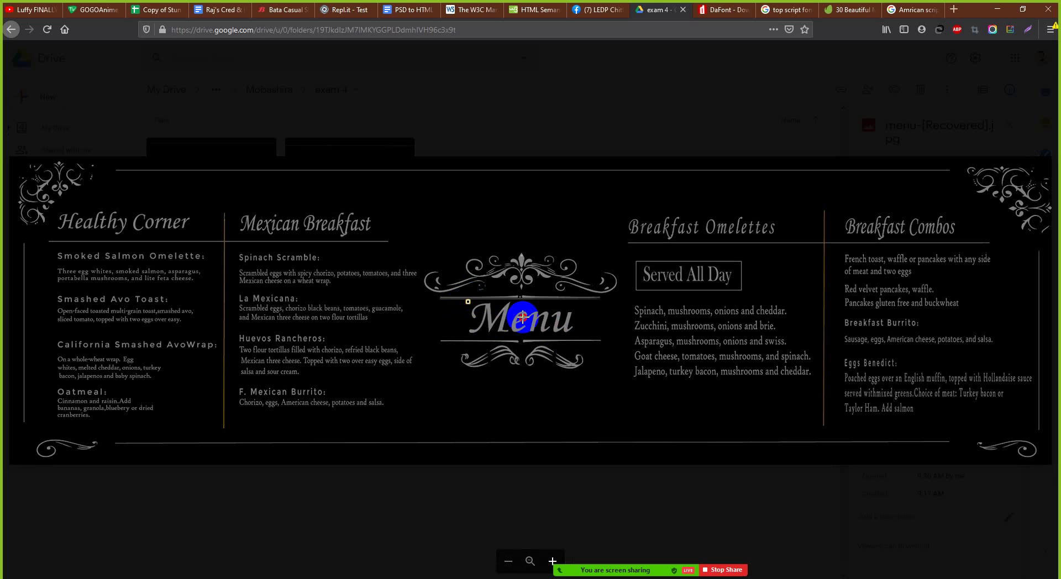
drag(466, 300, 575, 340)
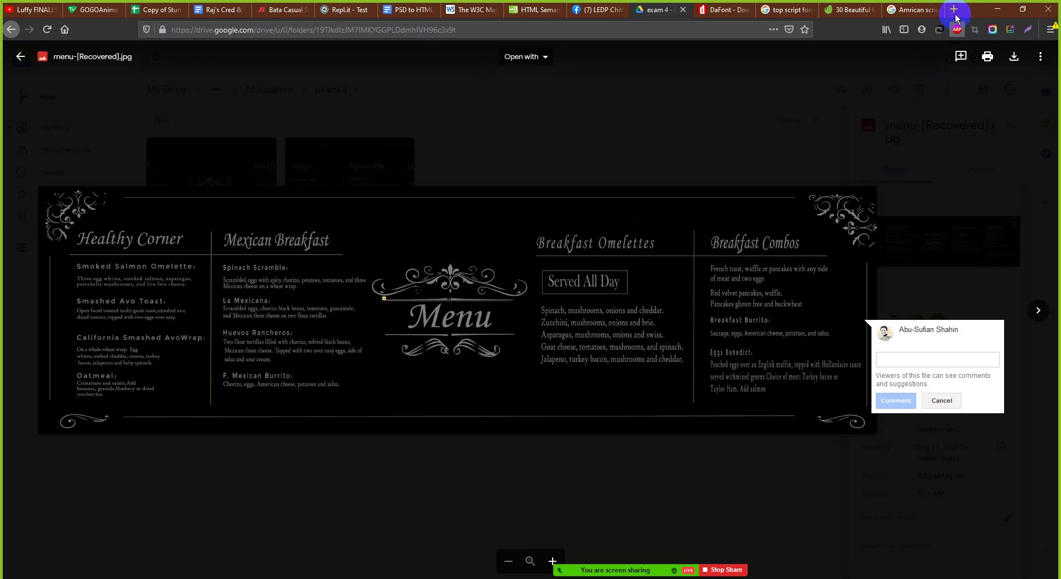
Step: Open the Script category on dafont.com and set the font preview text to "Menu Lunch"
click(954, 9)
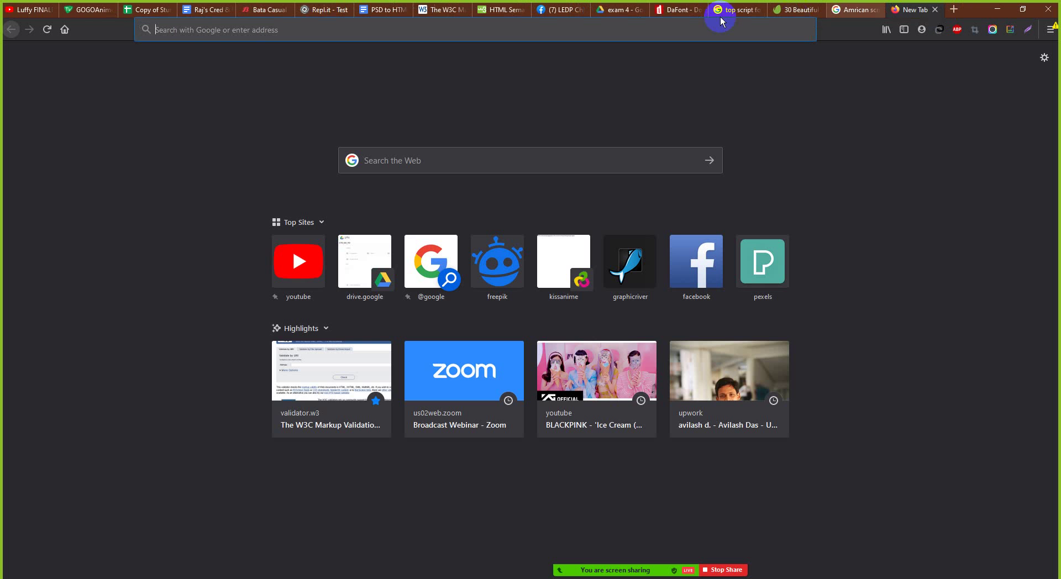
click(669, 17)
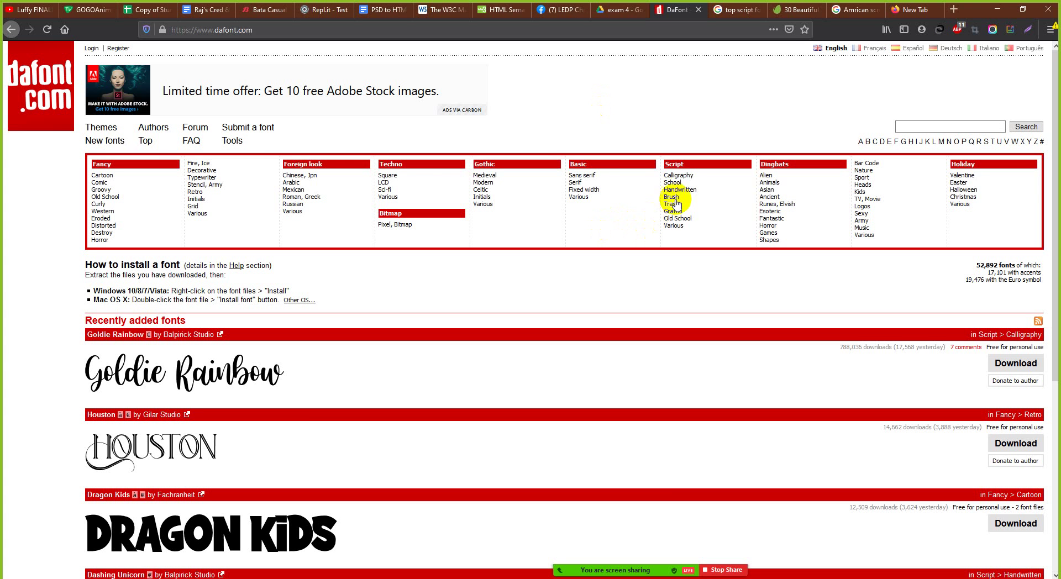
click(678, 165)
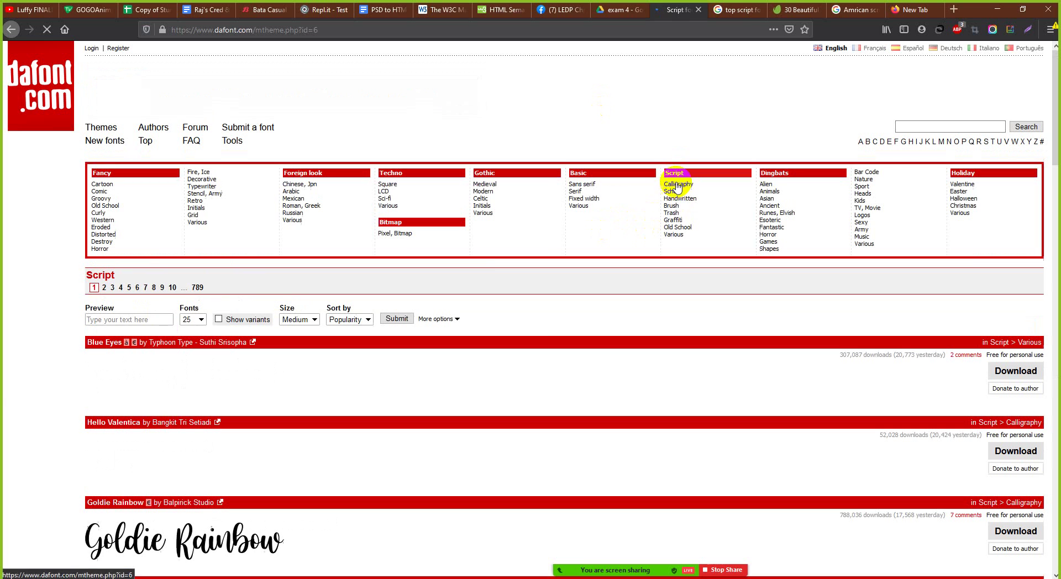
click(135, 319)
text(Menu)
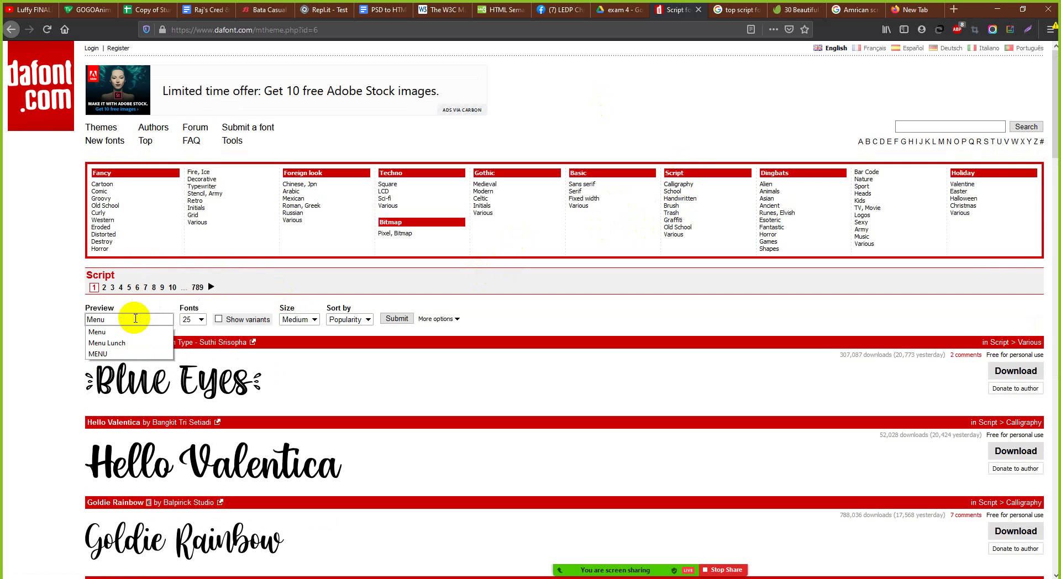
click(121, 343)
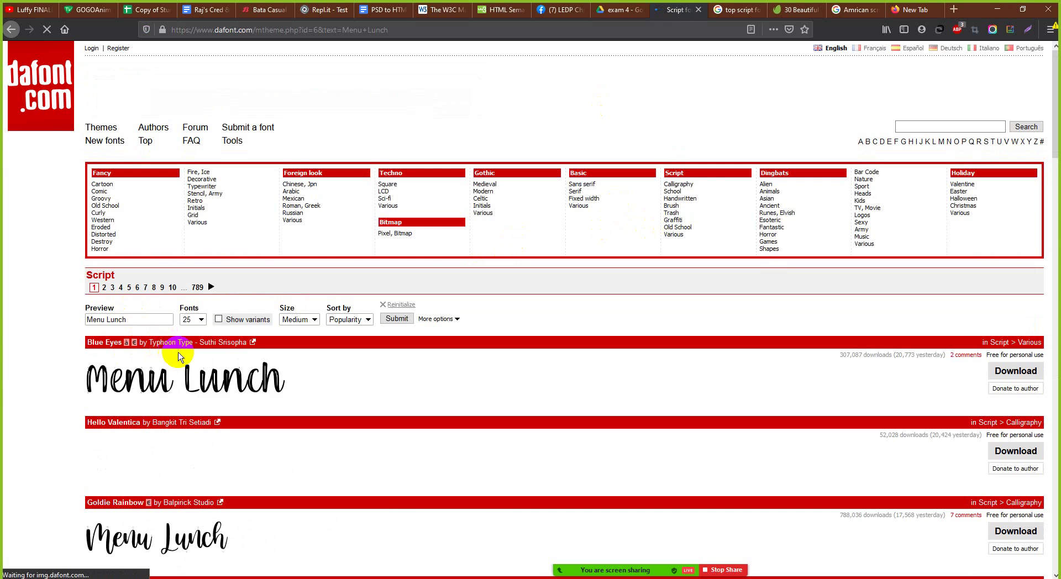
Step: Examine the "Menu Lunch" previews of the script fonts through the end of the first results page
scroll(178, 356, down, 1)
scroll(178, 356, down, 6)
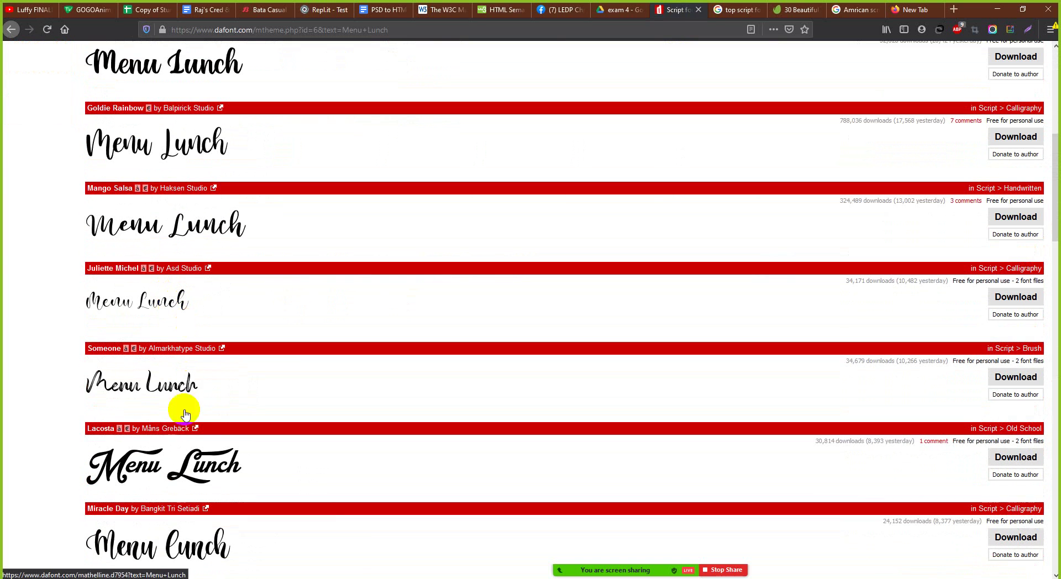
scroll(174, 448, down, 1)
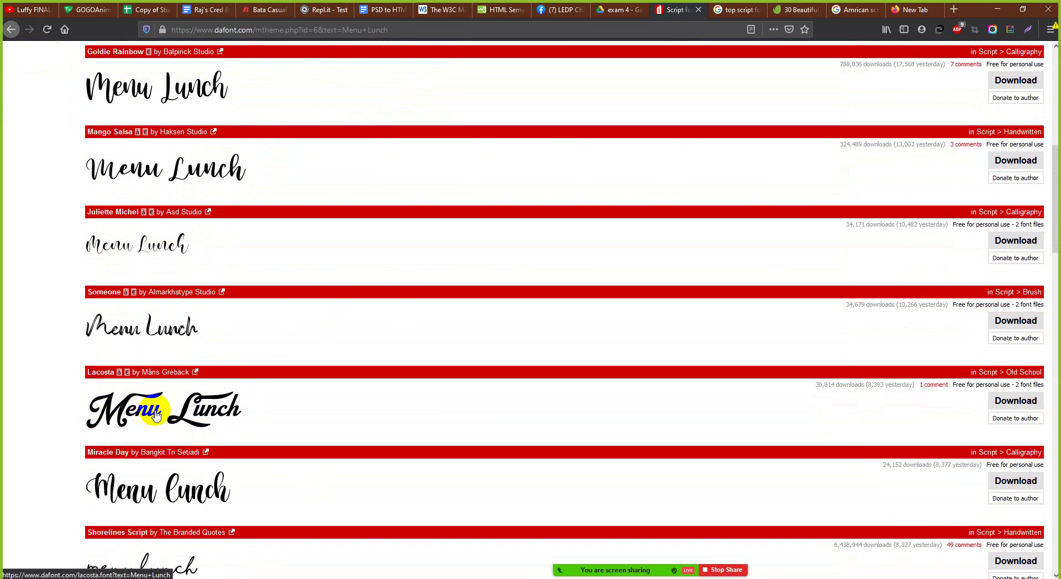
scroll(161, 414, down, 8)
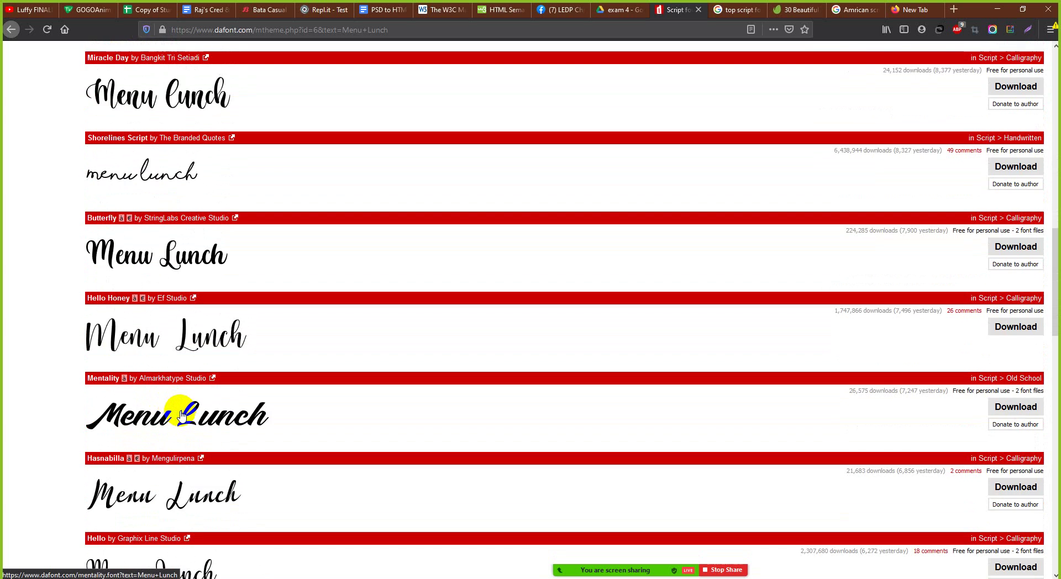
scroll(177, 415, down, 8)
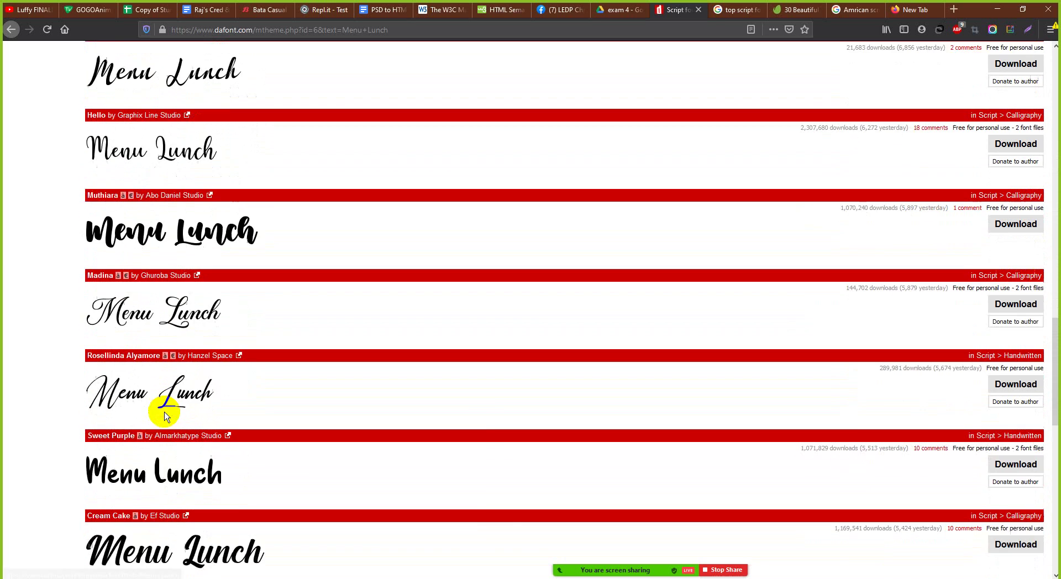
scroll(166, 412, down, 3)
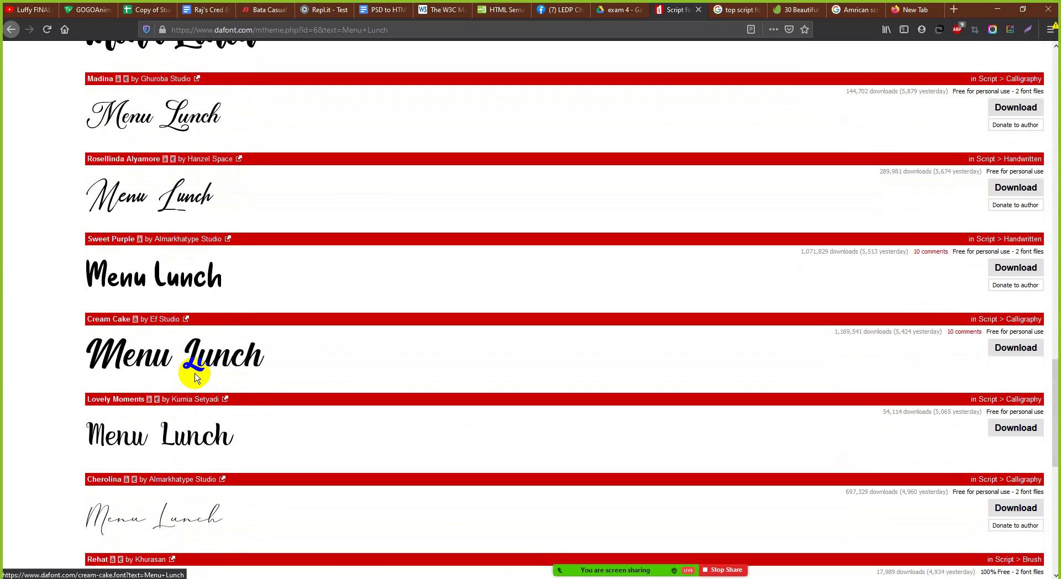
scroll(193, 382, down, 4)
scroll(199, 393, down, 4)
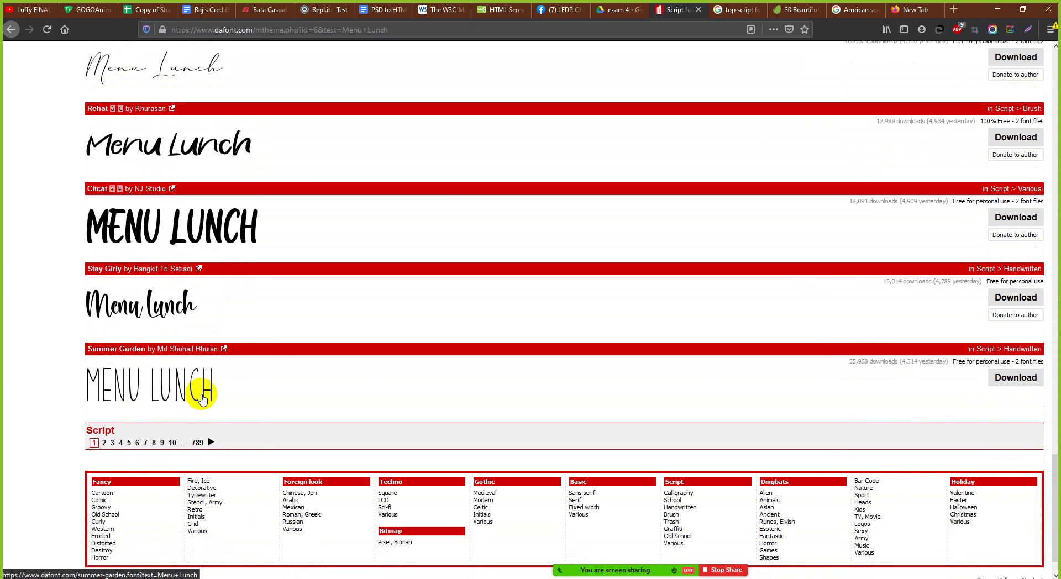
Step: Look at page 2 of the Script fonts and go back to the first page
click(104, 442)
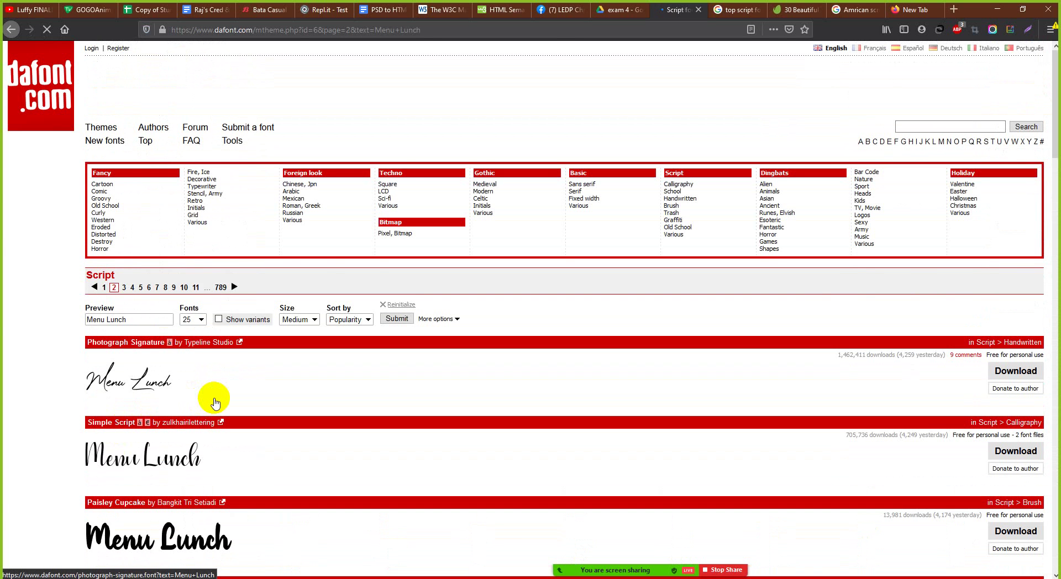
scroll(216, 404, down, 3)
scroll(214, 402, up, 3)
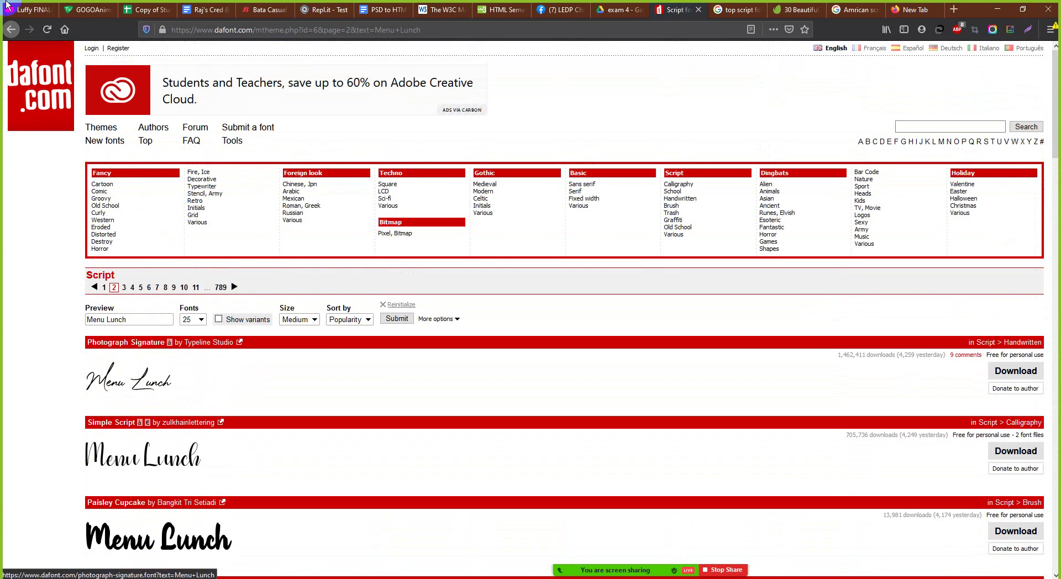
click(11, 30)
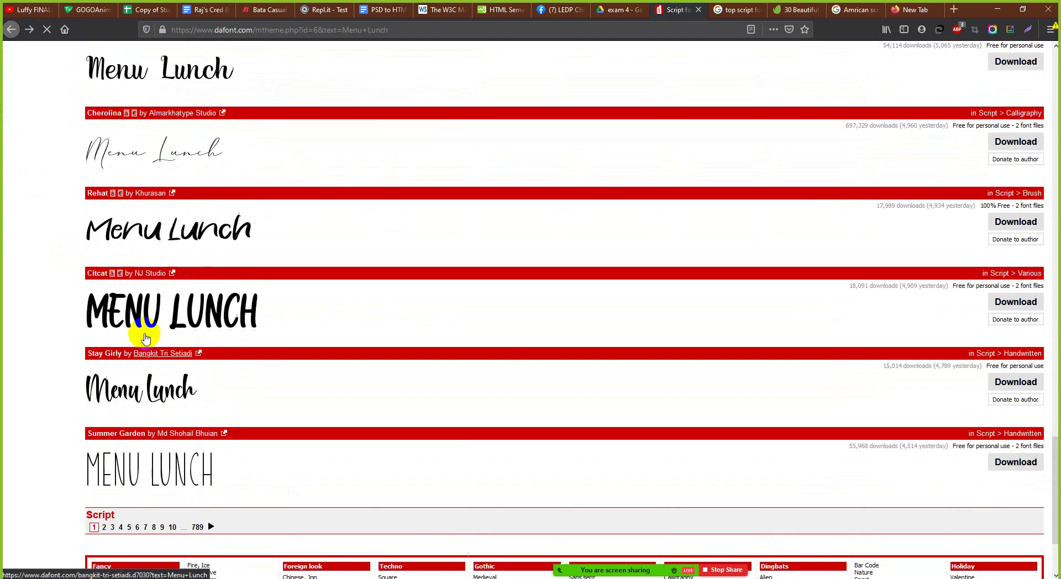
Step: Download the Lacosta font from the first page of Script fonts
scroll(145, 339, up, 15)
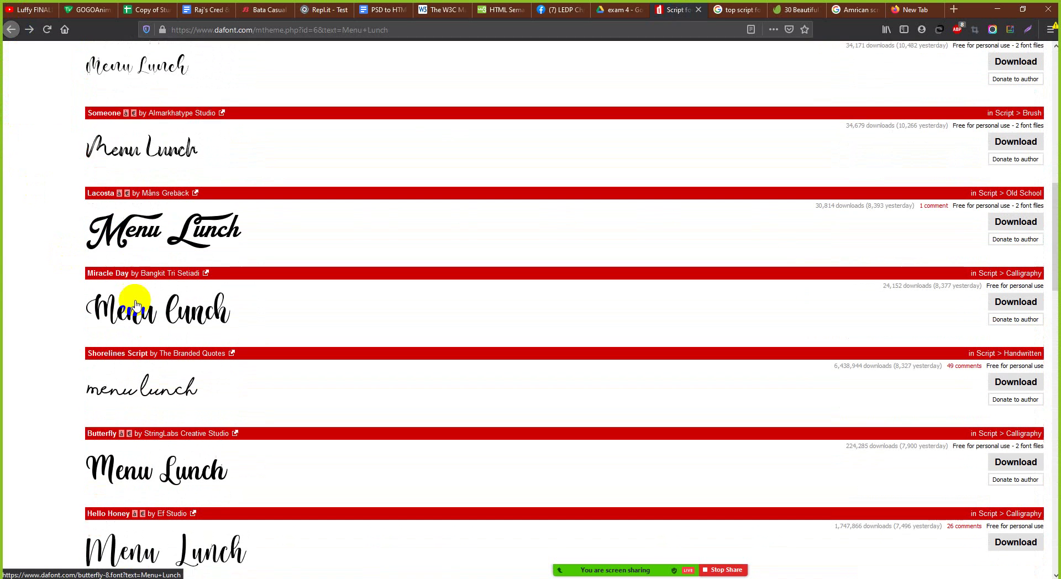
scroll(135, 305, up, 1)
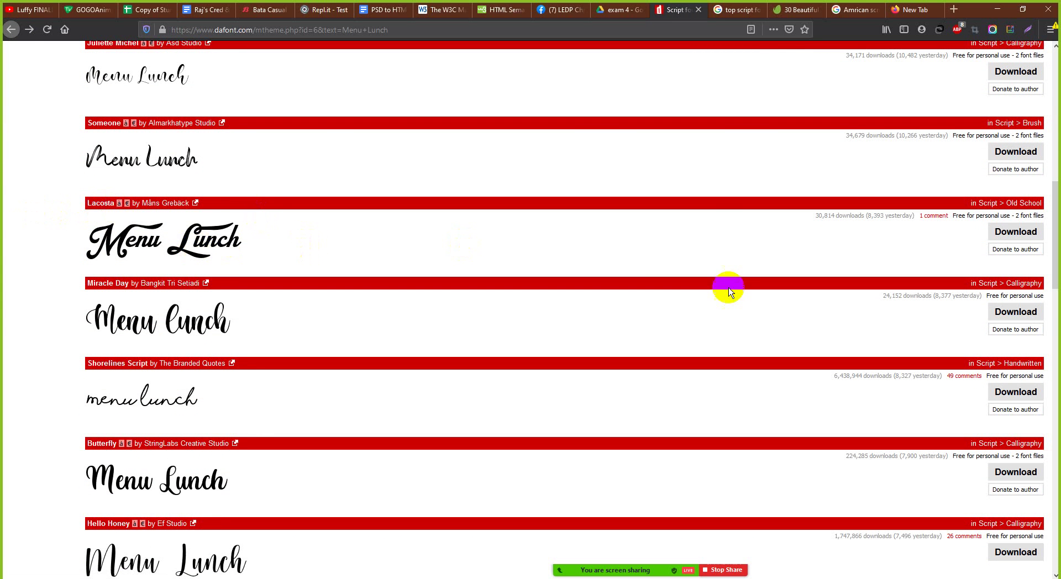
click(1025, 237)
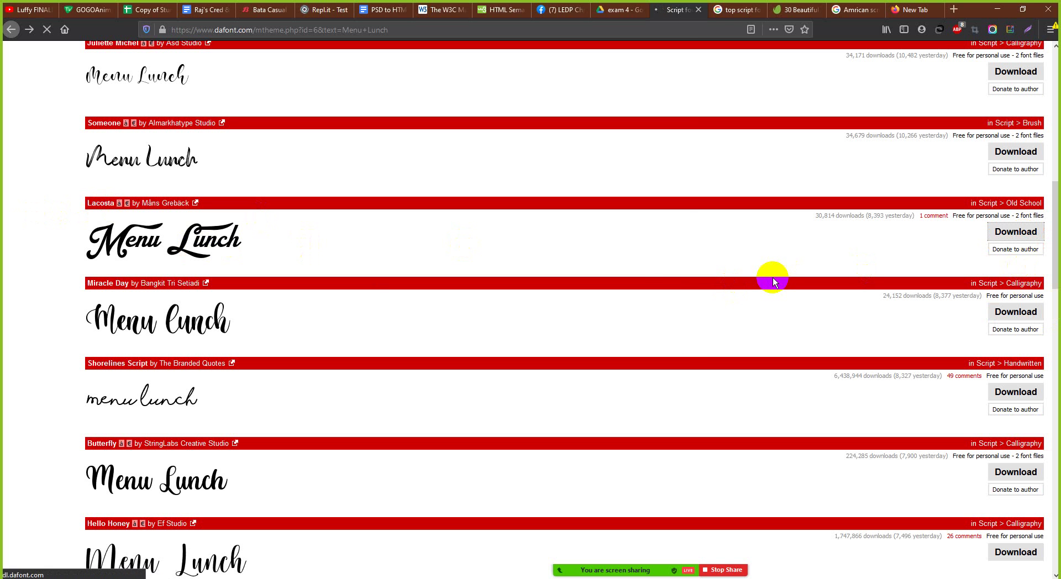
Step: Start the lacosta.zip download and dismiss its progress window
click(527, 342)
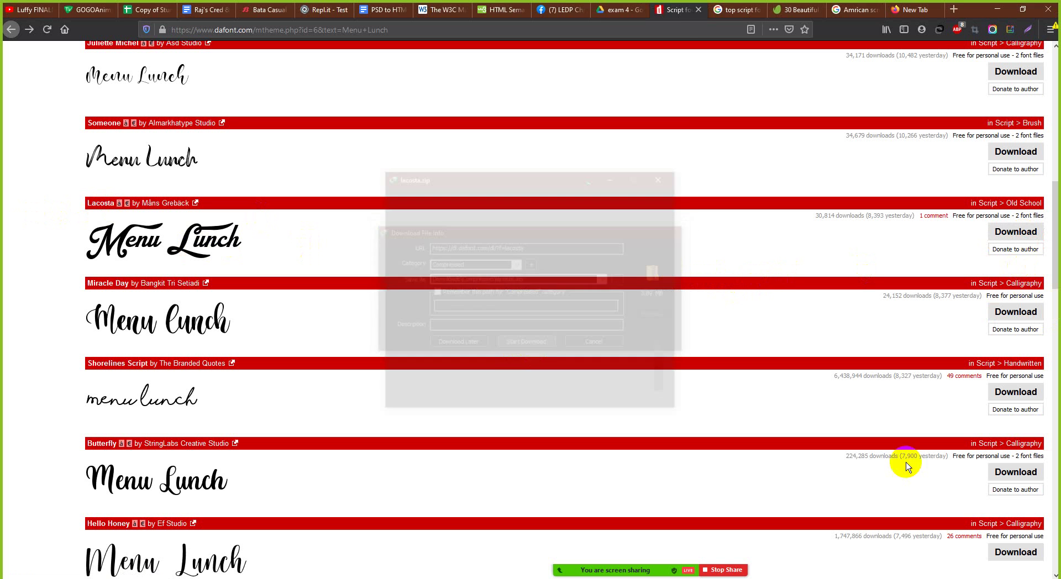
click(623, 176)
Step: Look through the rest of the first page and all of page 2 of the Script font previews
scroll(439, 278, down, 6)
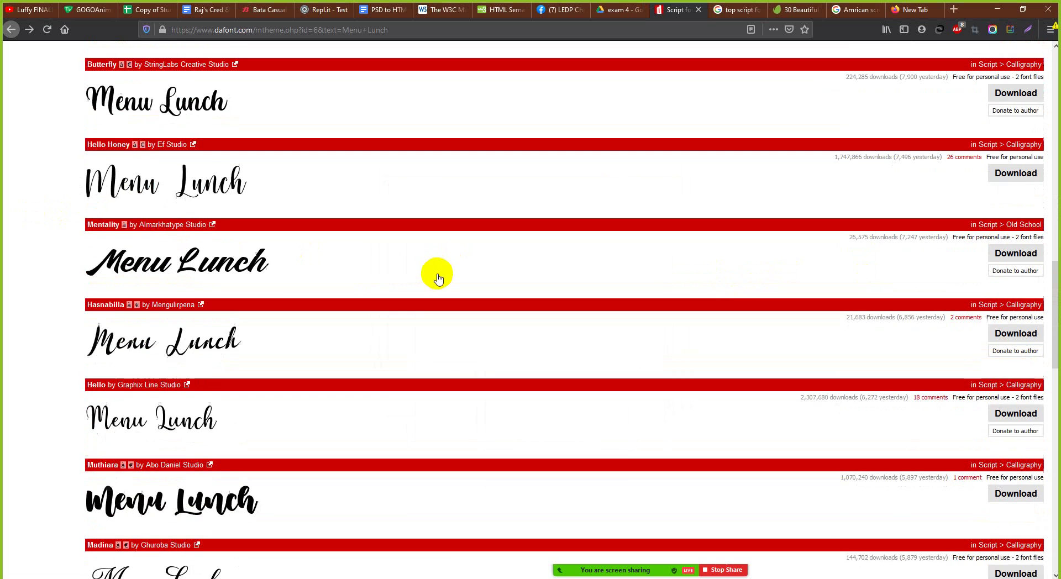
scroll(439, 278, down, 12)
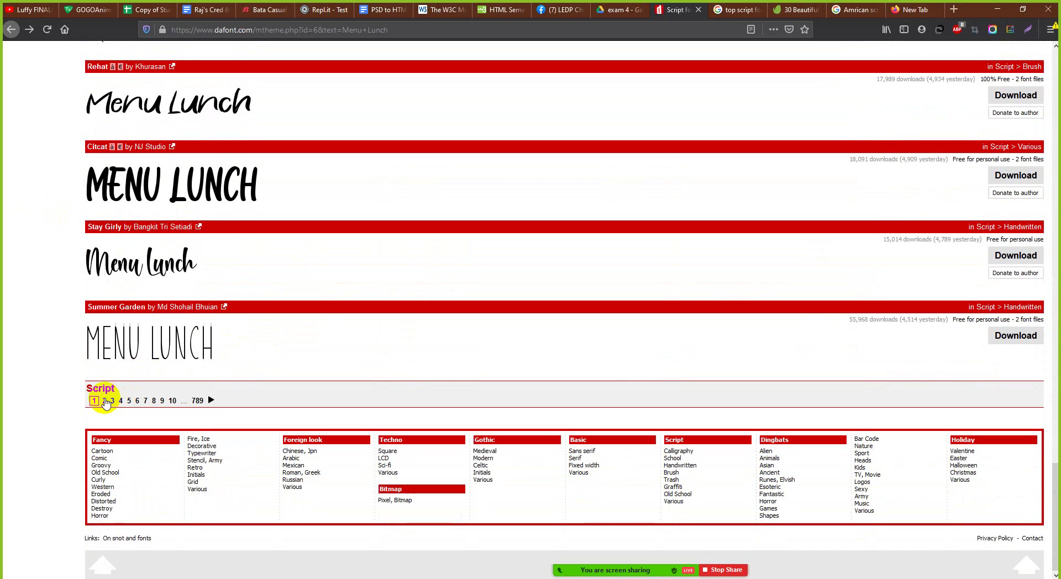
click(106, 403)
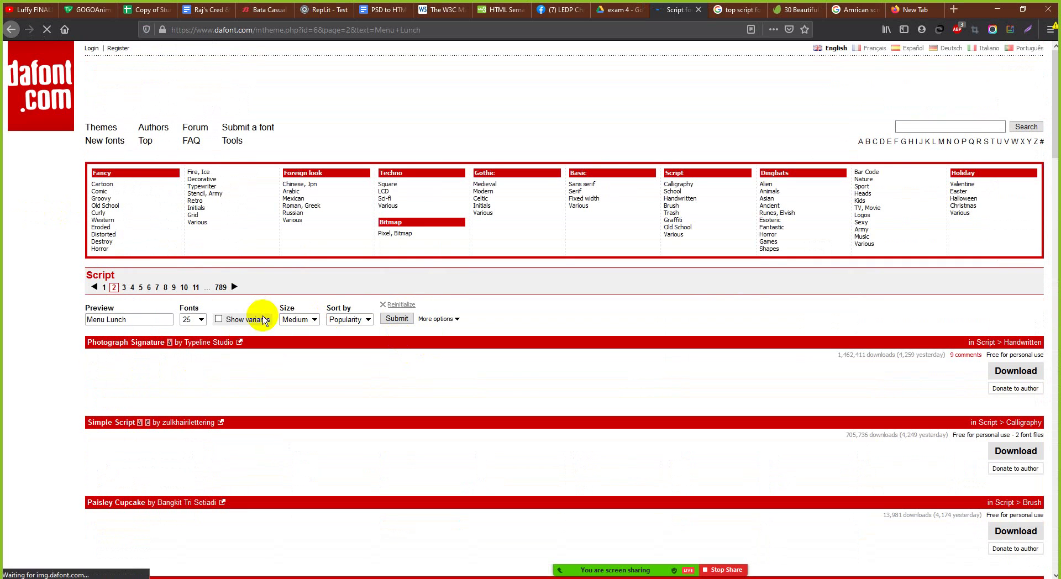
scroll(263, 319, down, 7)
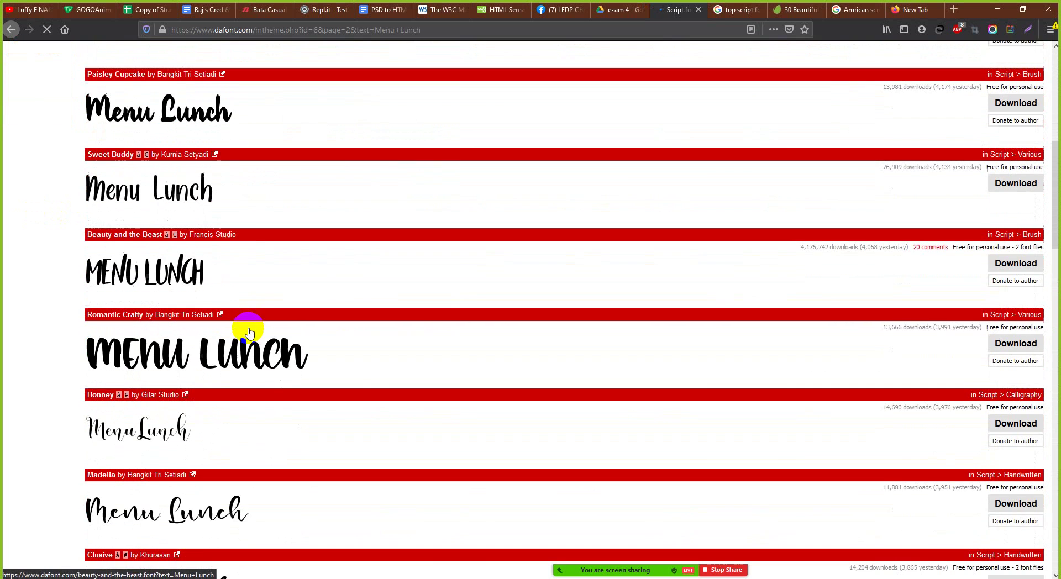
scroll(249, 332, down, 11)
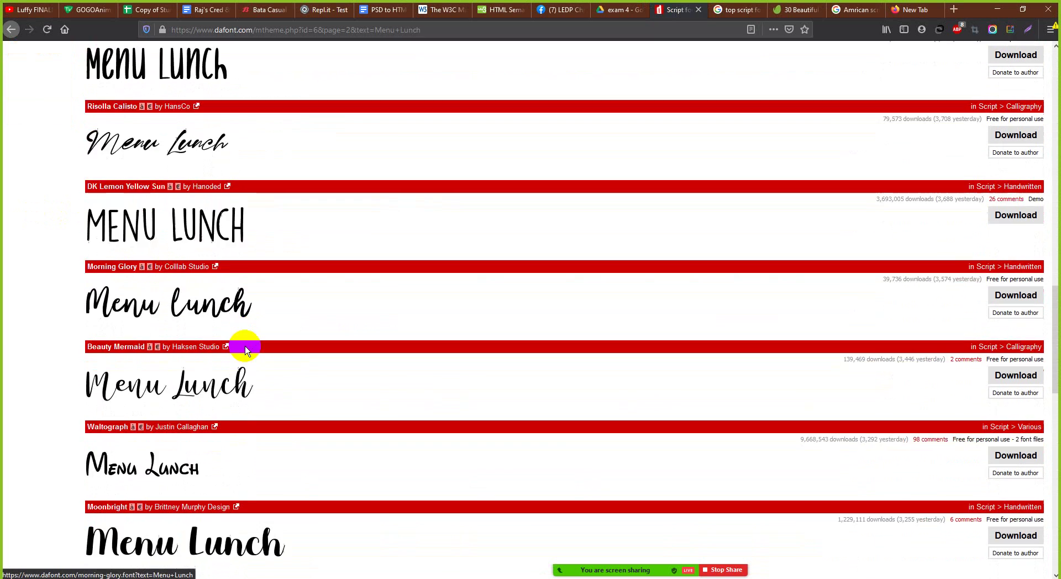
scroll(246, 351, down, 11)
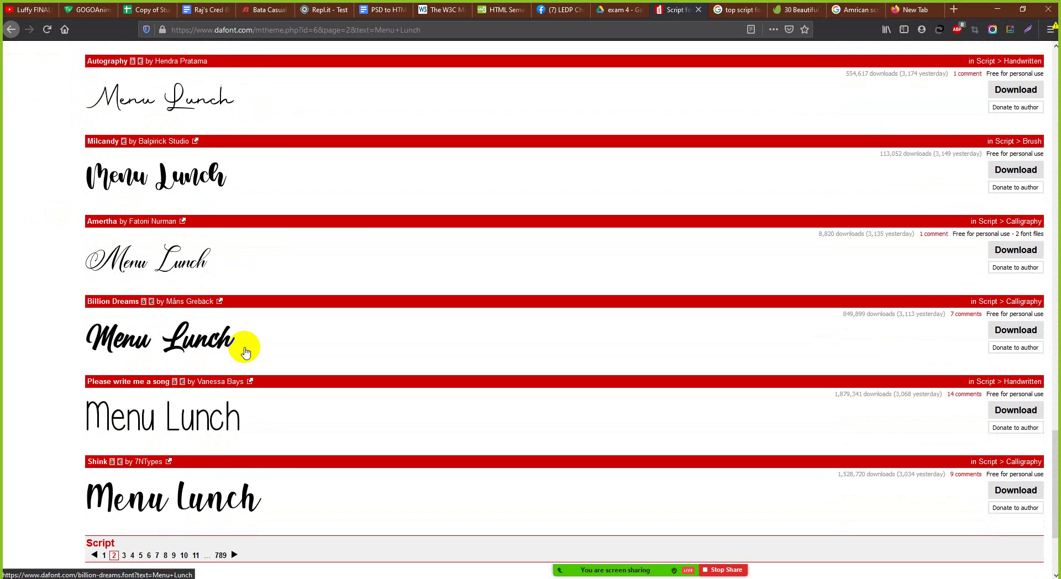
scroll(246, 353, down, 3)
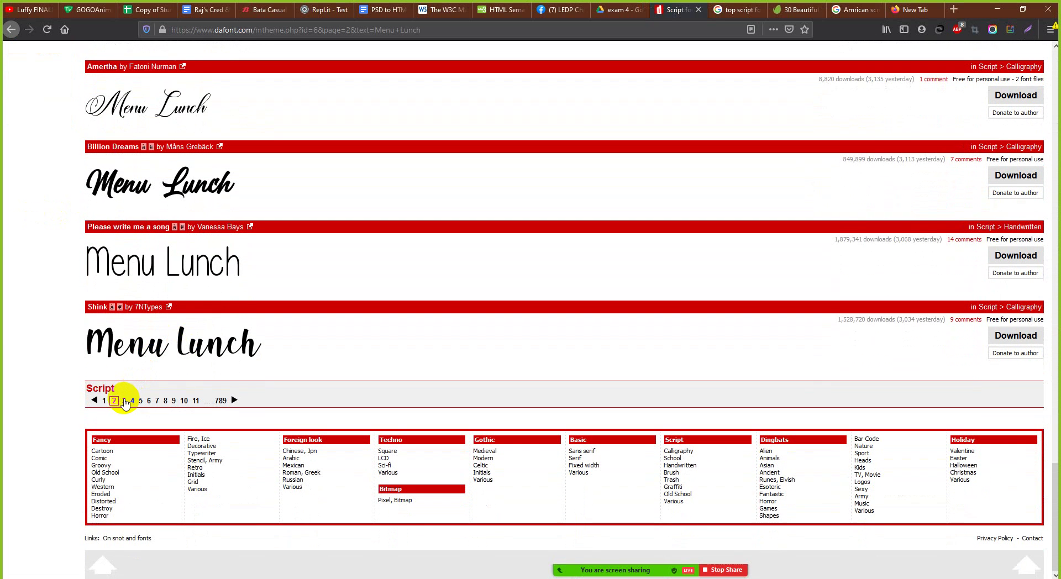
Step: Open page 3 of the Script fonts, dismiss the download completion dialog and look at the upper "Menu Lunch" previews
click(125, 402)
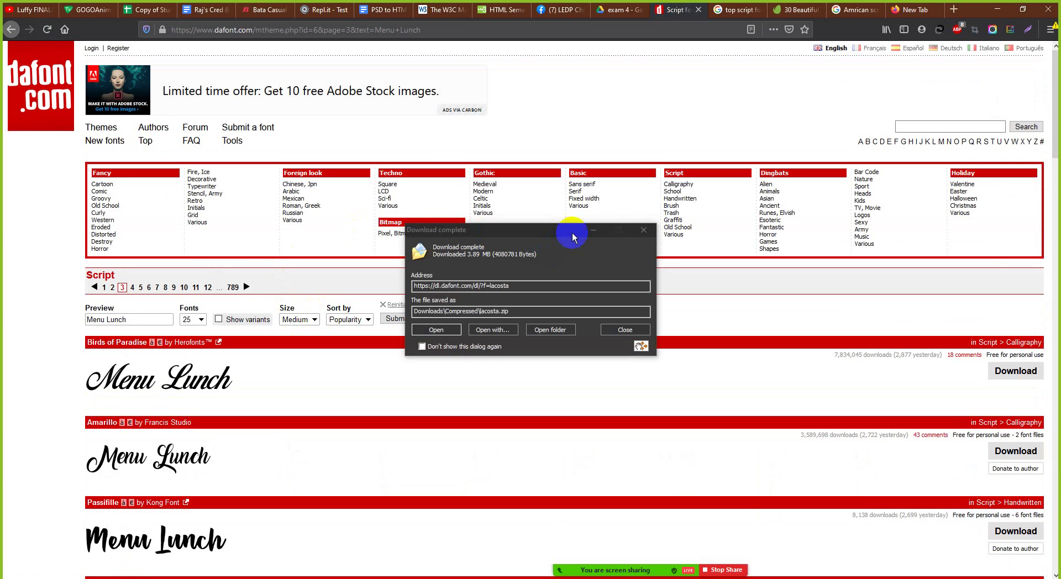
click(595, 230)
scroll(387, 343, down, 4)
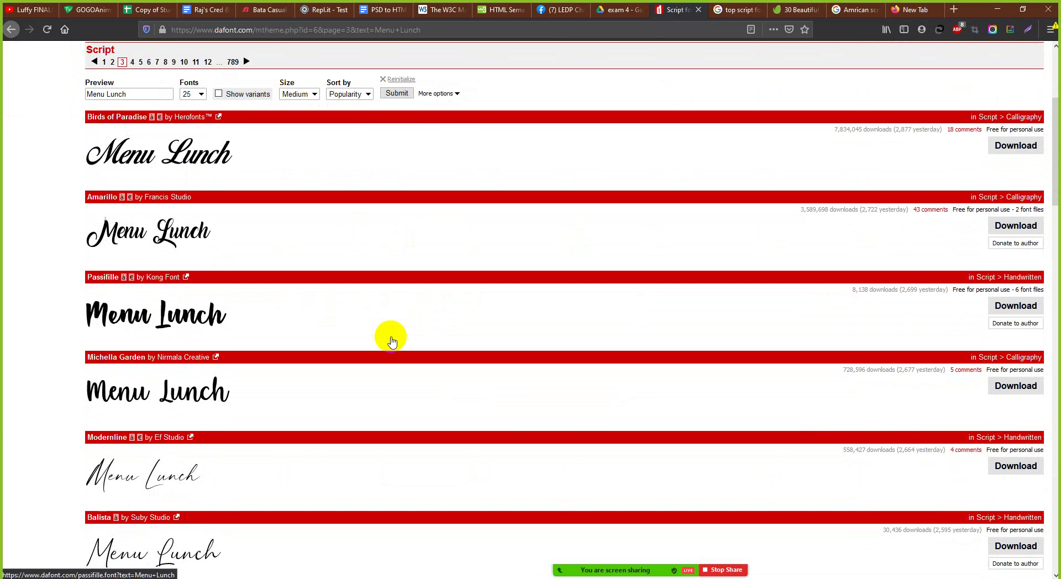
scroll(391, 342, down, 6)
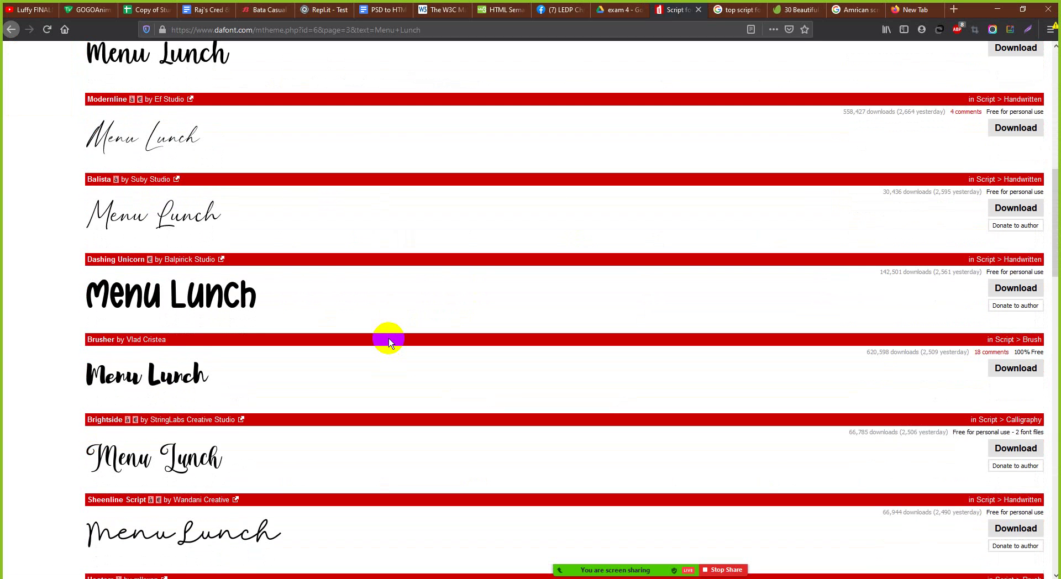
scroll(389, 342, down, 3)
scroll(389, 343, down, 1)
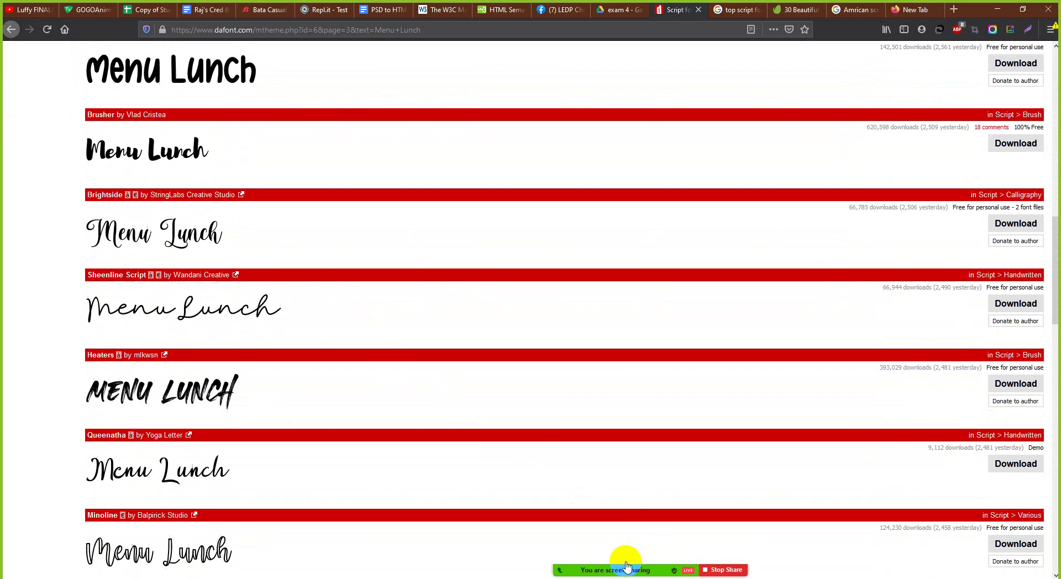
Step: Show the meeting's participants list and examine the Script font previews further down page 3
mouse_move(616, 570)
click(609, 549)
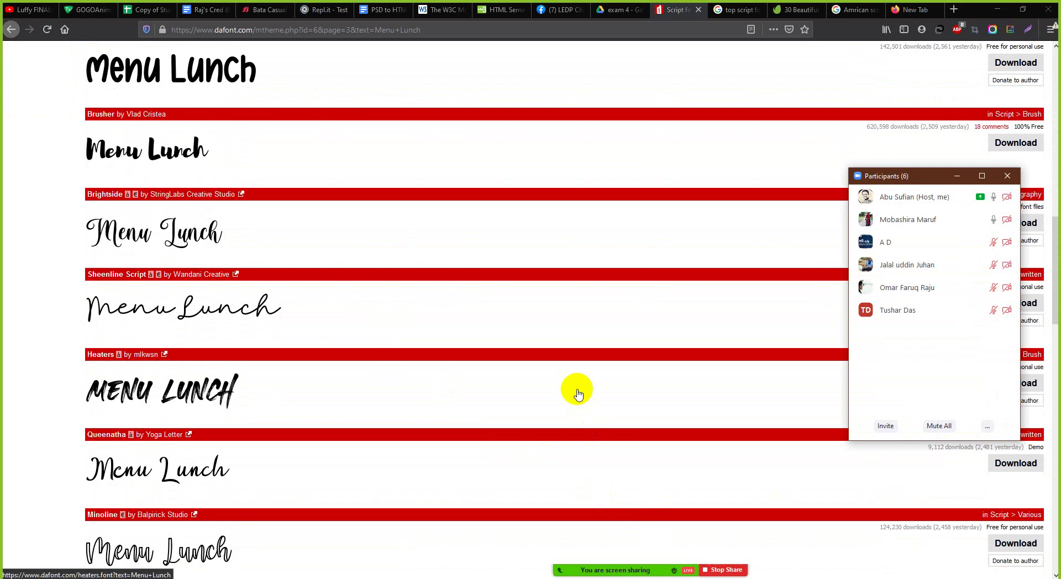
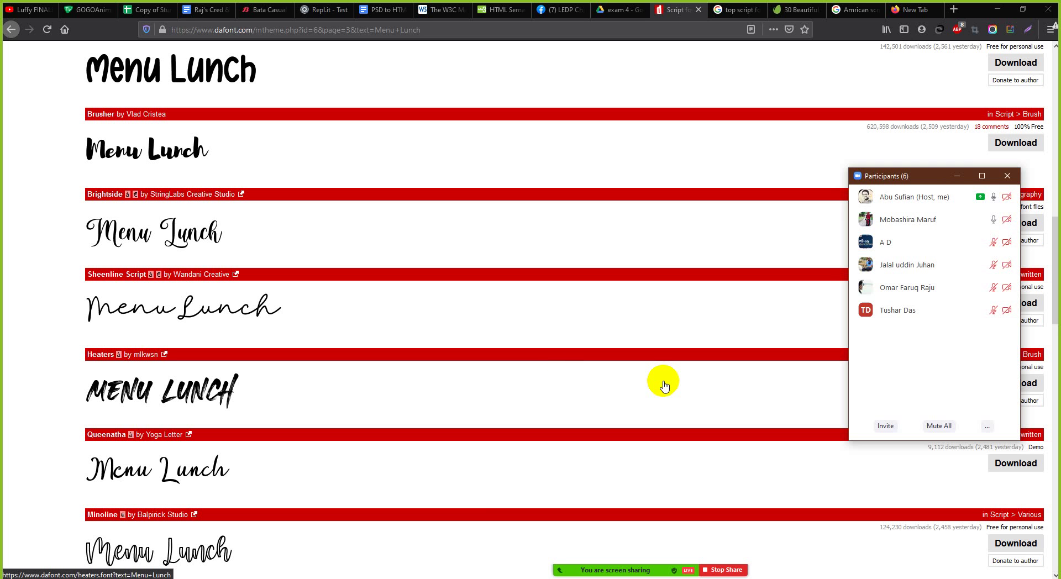
scroll(664, 385, down, 4)
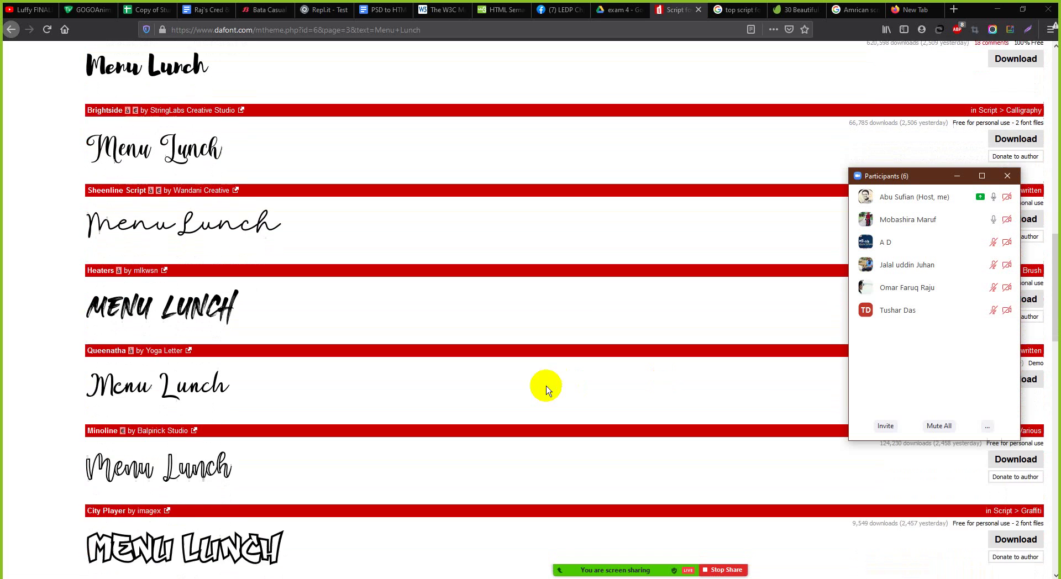
scroll(547, 390, down, 6)
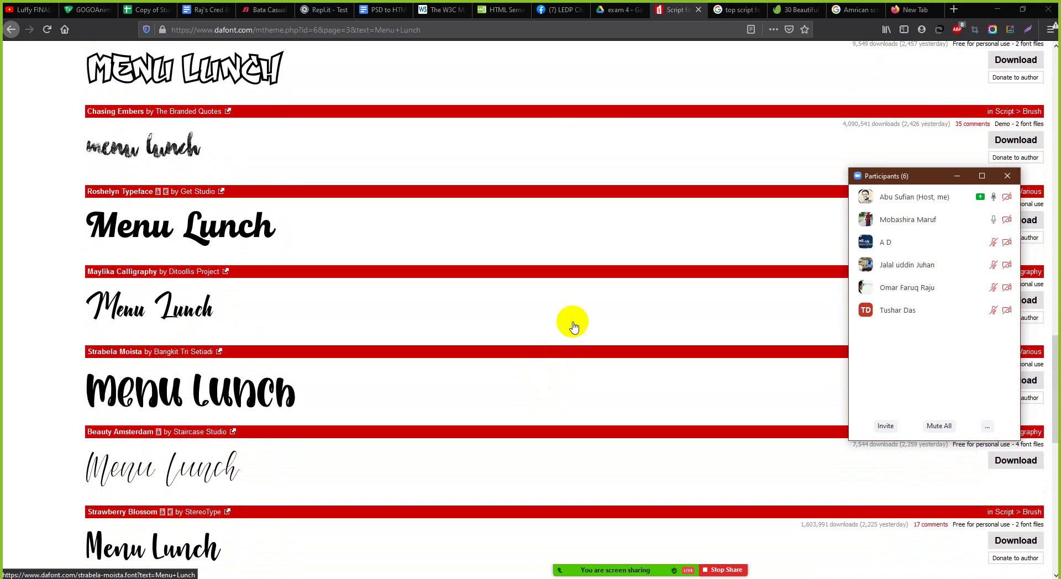
Step: Switch to the menu-[Recovered].jpg preview in Google Drive and select the "Mexican Breakfast" heading area for a screen capture
click(619, 10)
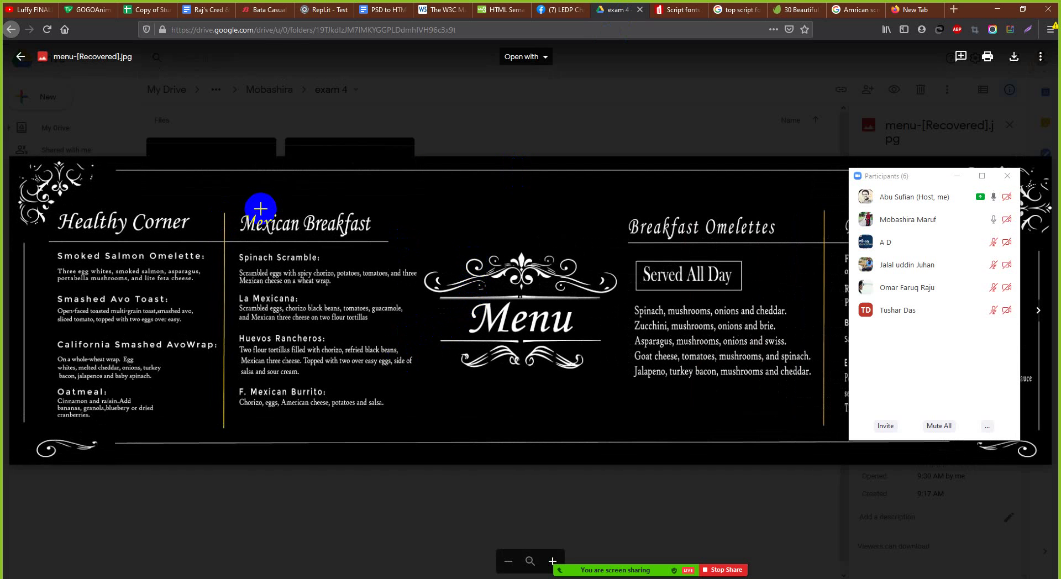
key(Print)
drag(246, 206, 431, 249)
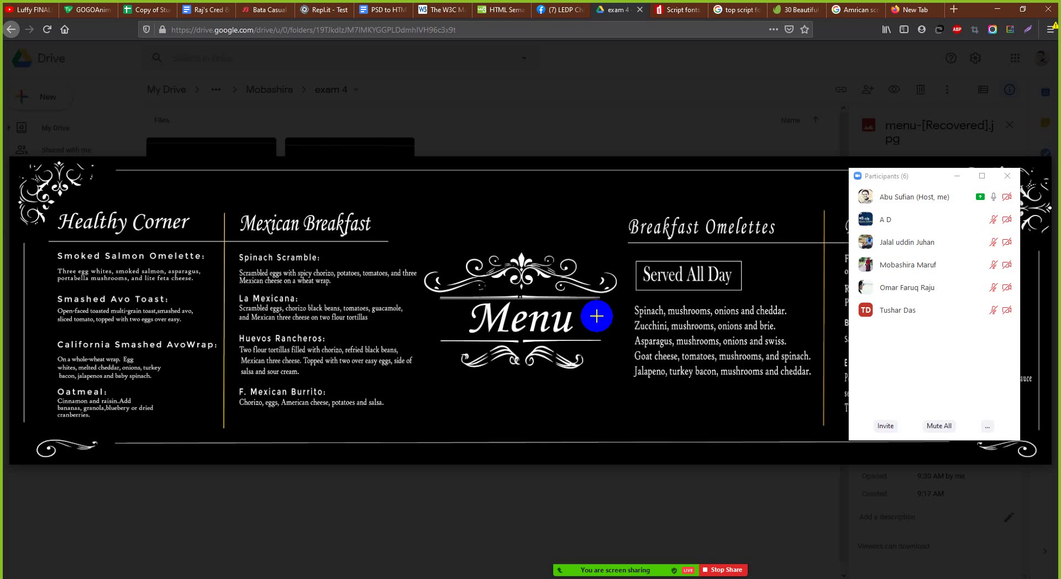
Step: Return to the dafont.com font list and look through the remaining previews on page 3 of the Script fonts
click(674, 20)
scroll(597, 346, down, 8)
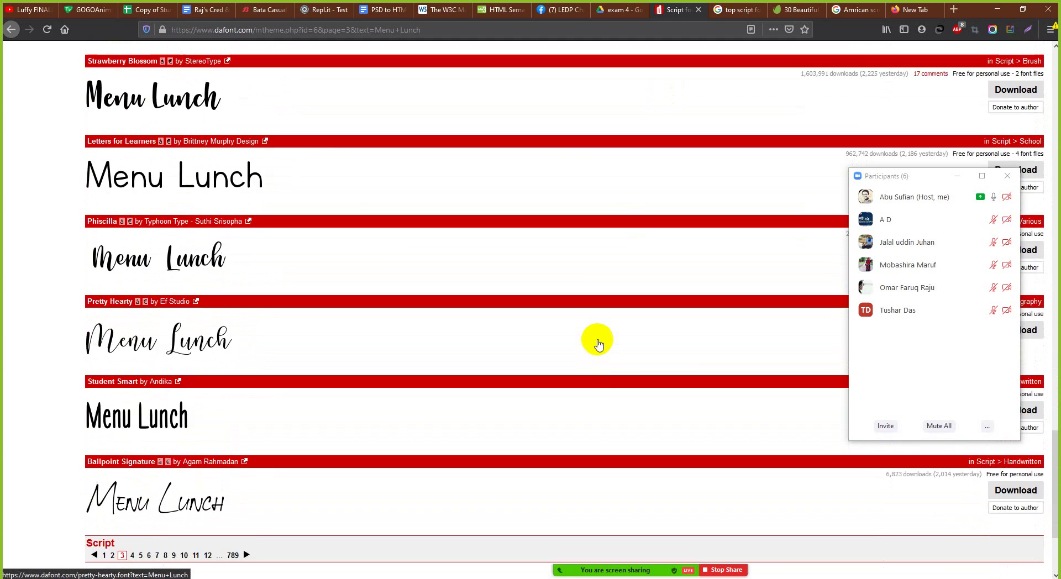
scroll(600, 344, down, 3)
scroll(450, 315, up, 10)
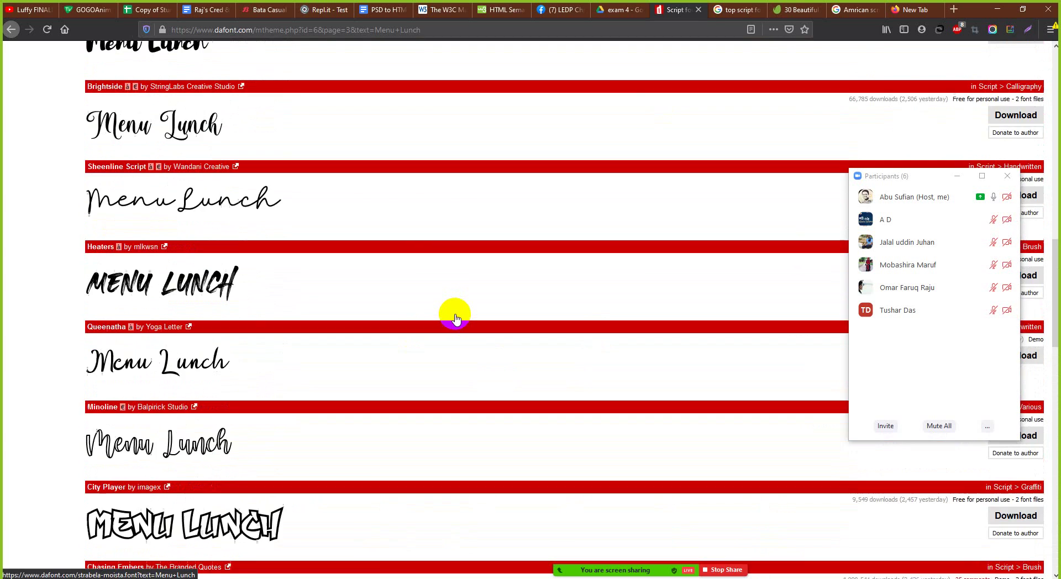
scroll(454, 316, up, 10)
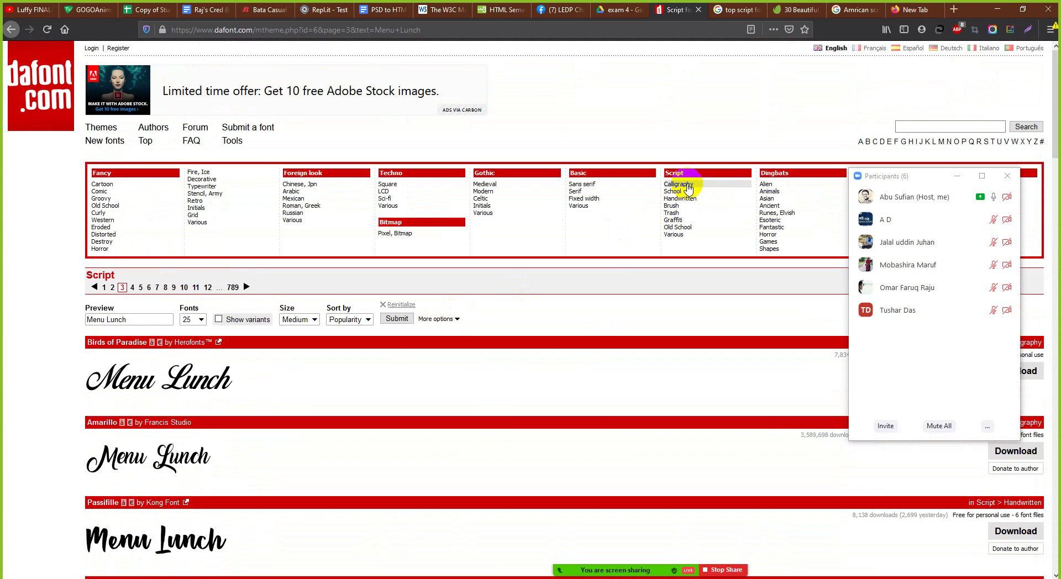
Step: Open the Calligraphy subcategory of Script, look through its first page of "Menu Lunch" previews and go to page 2
click(686, 185)
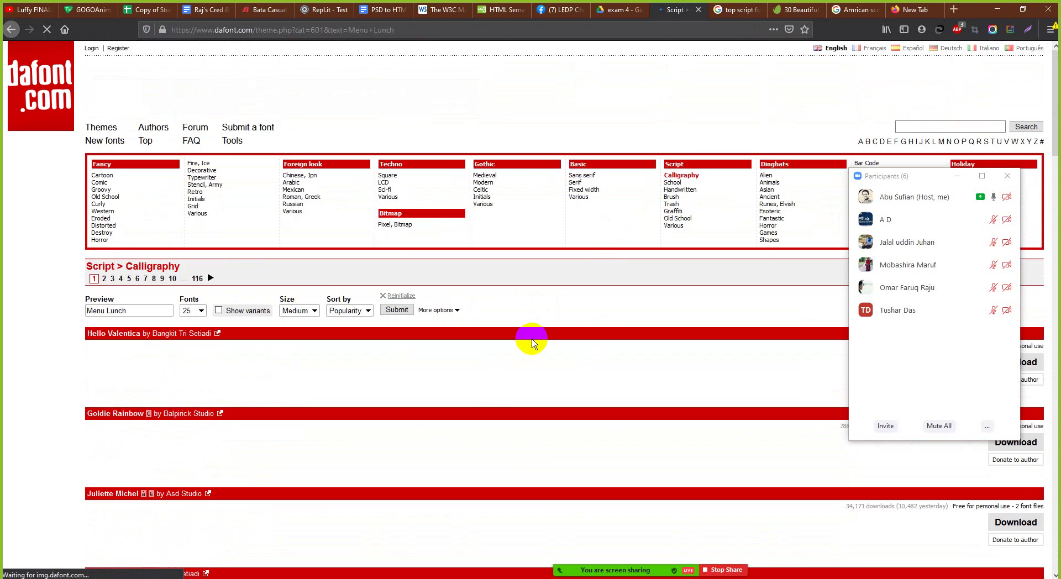
scroll(495, 363, down, 10)
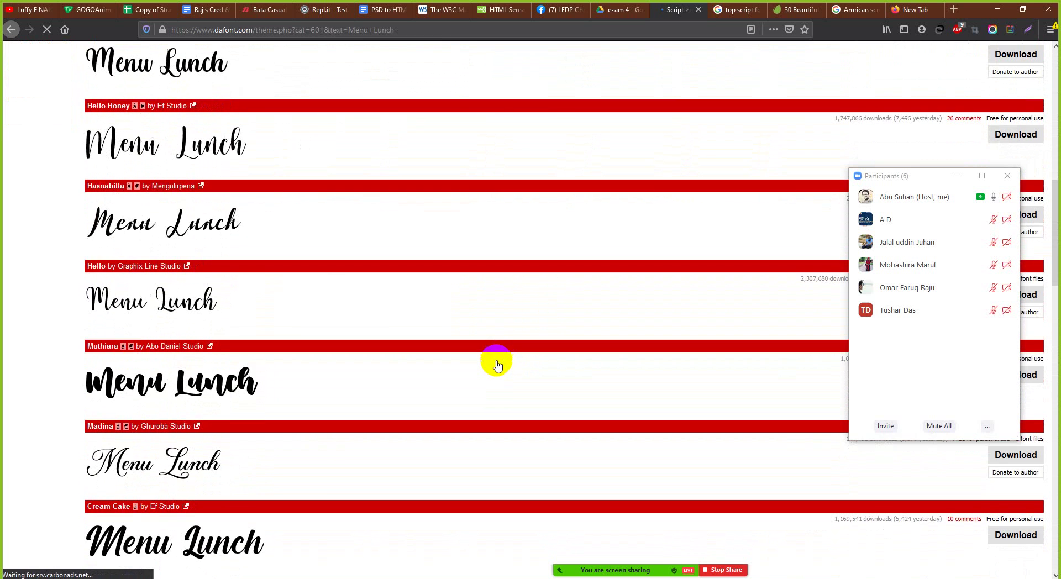
scroll(496, 365, down, 5)
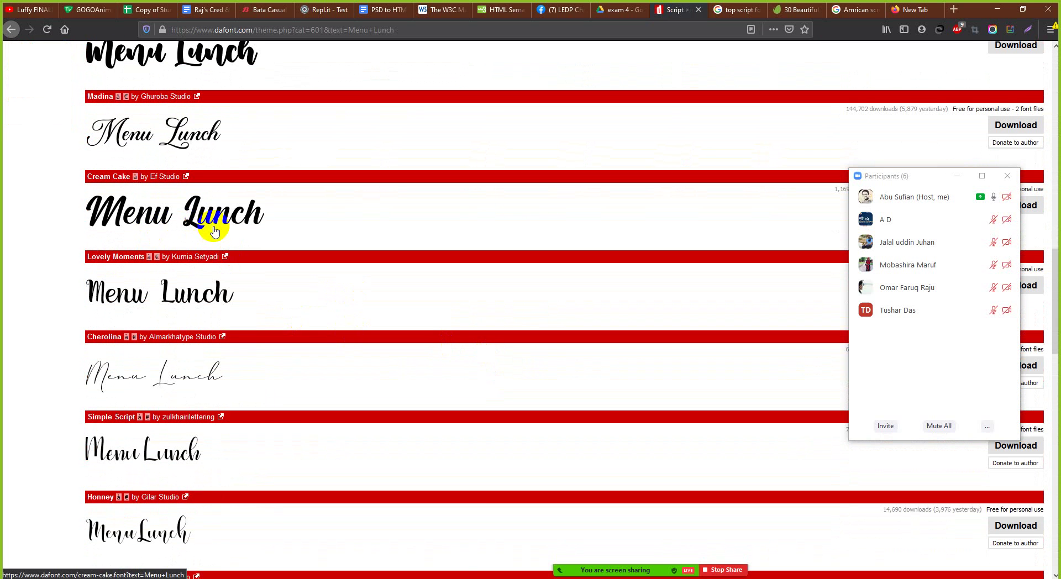
scroll(214, 231, down, 10)
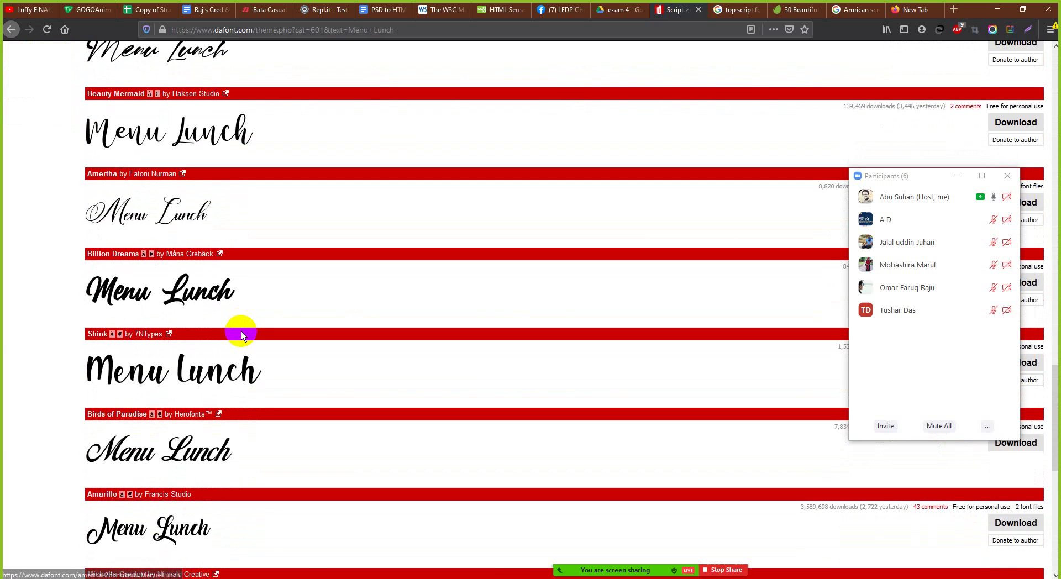
scroll(237, 302, down, 4)
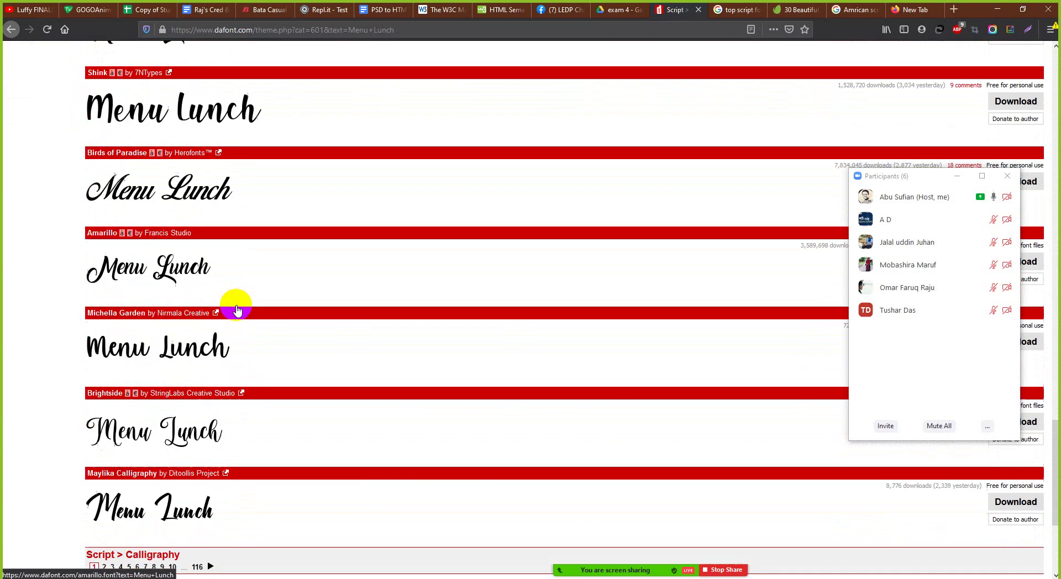
scroll(236, 308, down, 2)
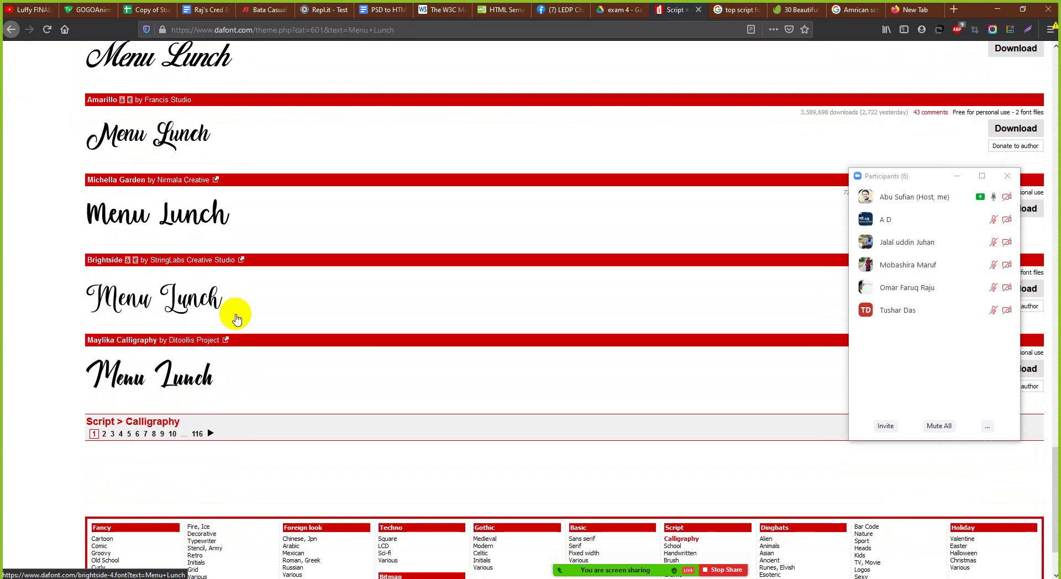
click(103, 435)
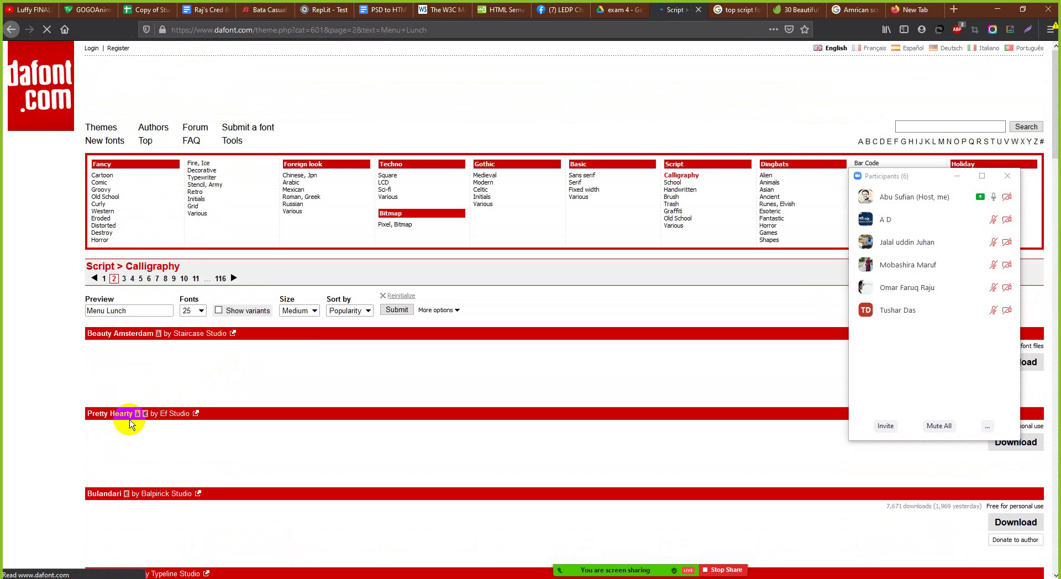
Step: Examine the calligraphy script fonts on page 2 of the listing, previewed with the text "Menu Lunch"
scroll(299, 358, down, 8)
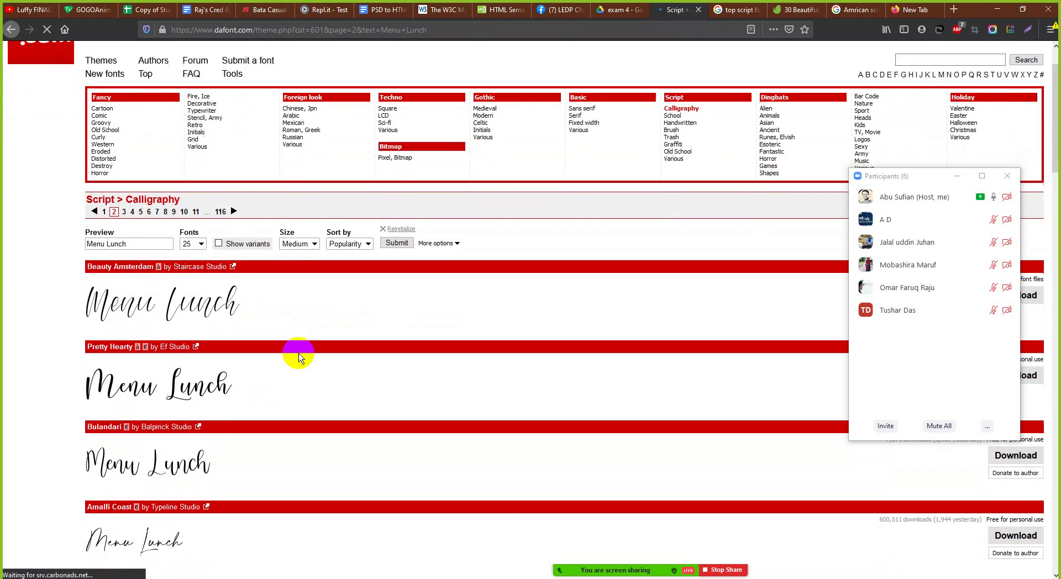
scroll(298, 358, down, 7)
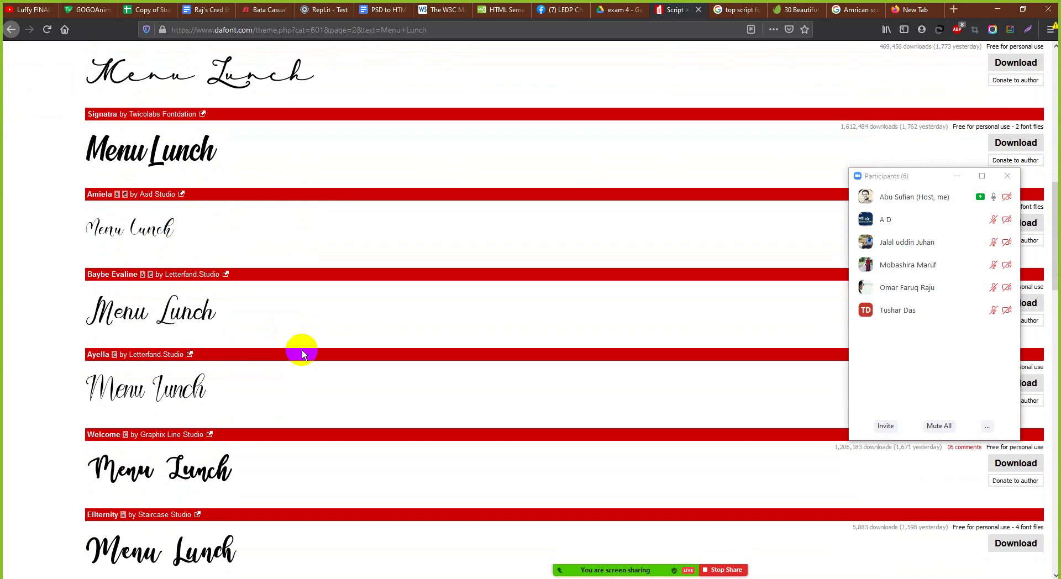
scroll(304, 363, down, 8)
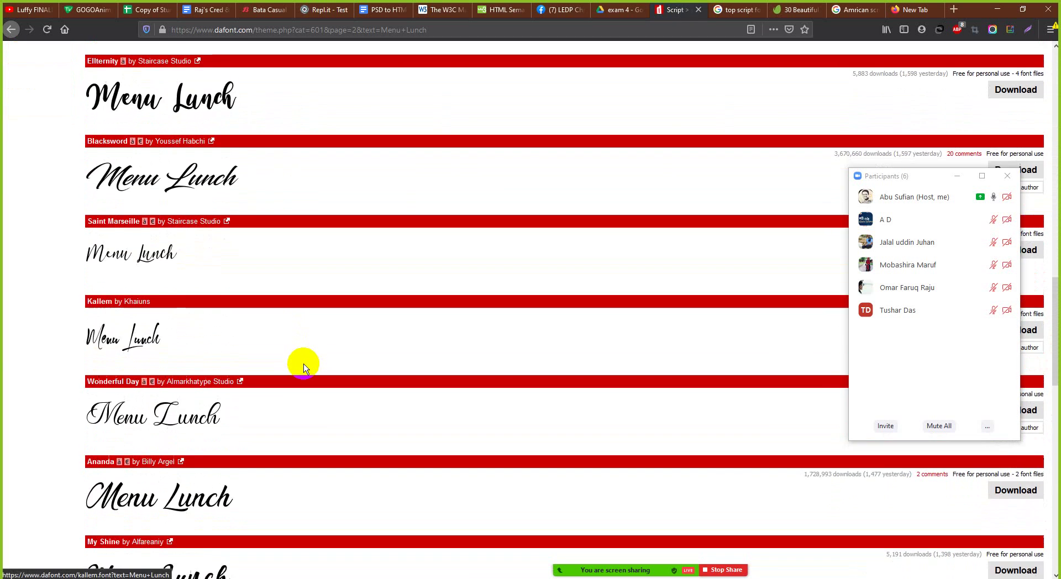
scroll(303, 365, down, 4)
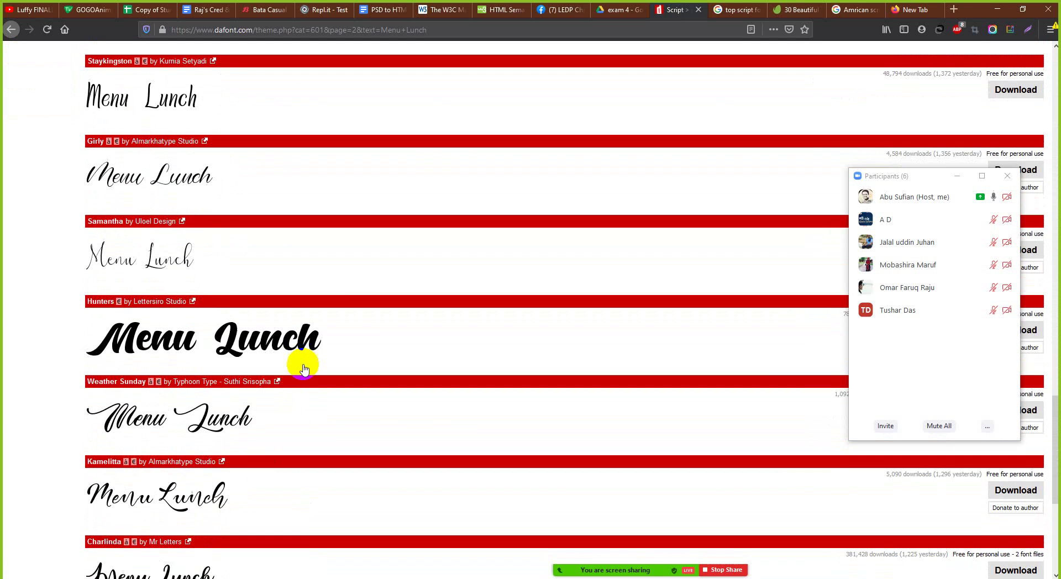
scroll(304, 366, down, 4)
scroll(304, 365, down, 2)
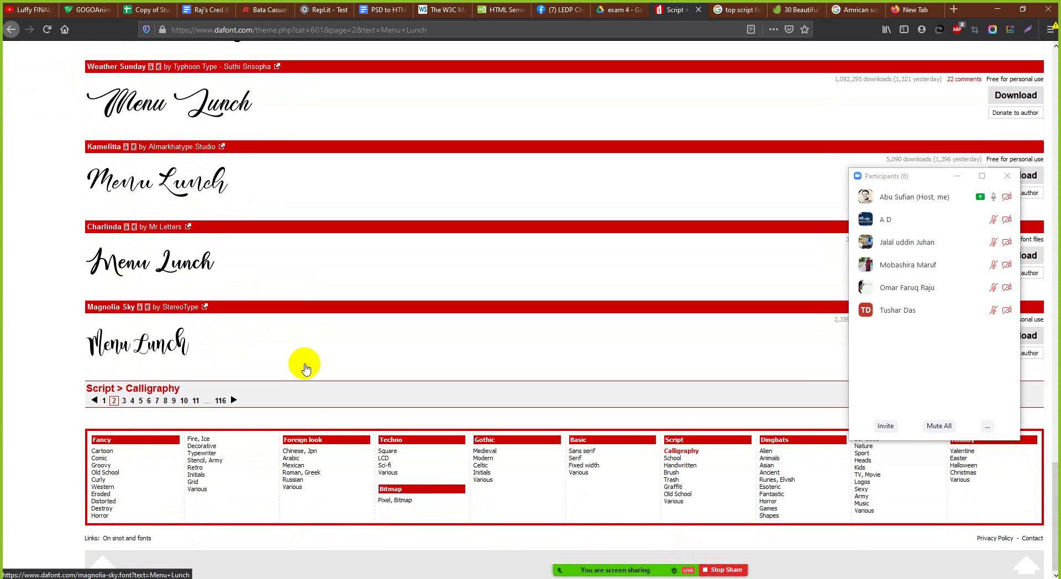
Step: Open page 3 of the Script > Calligraphy fonts and examine the "Menu Lunch" previews through to the last font
click(125, 406)
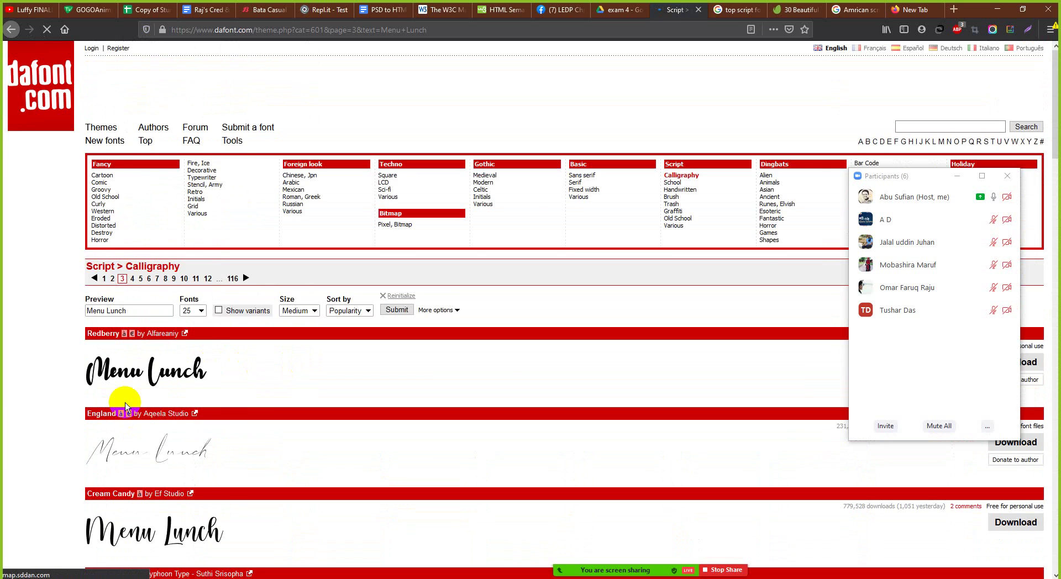
scroll(125, 405, down, 7)
scroll(126, 405, down, 3)
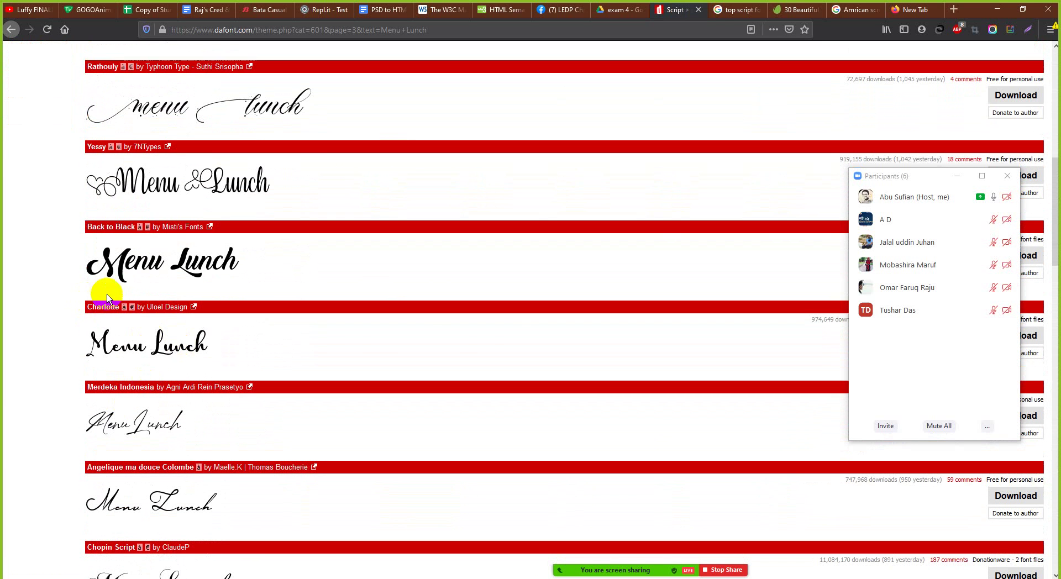
scroll(243, 275, down, 3)
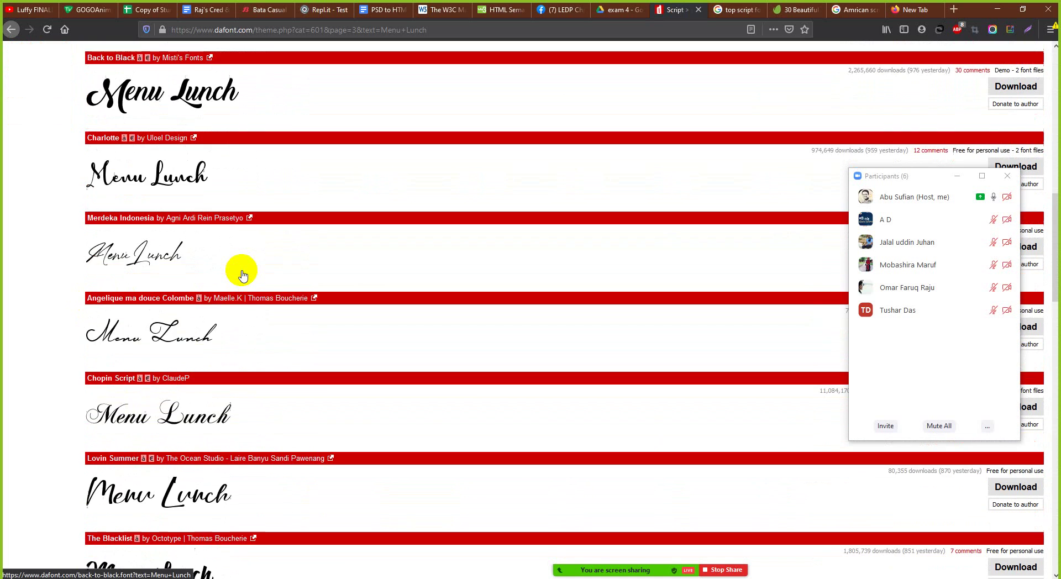
scroll(244, 275, down, 4)
scroll(241, 277, down, 1)
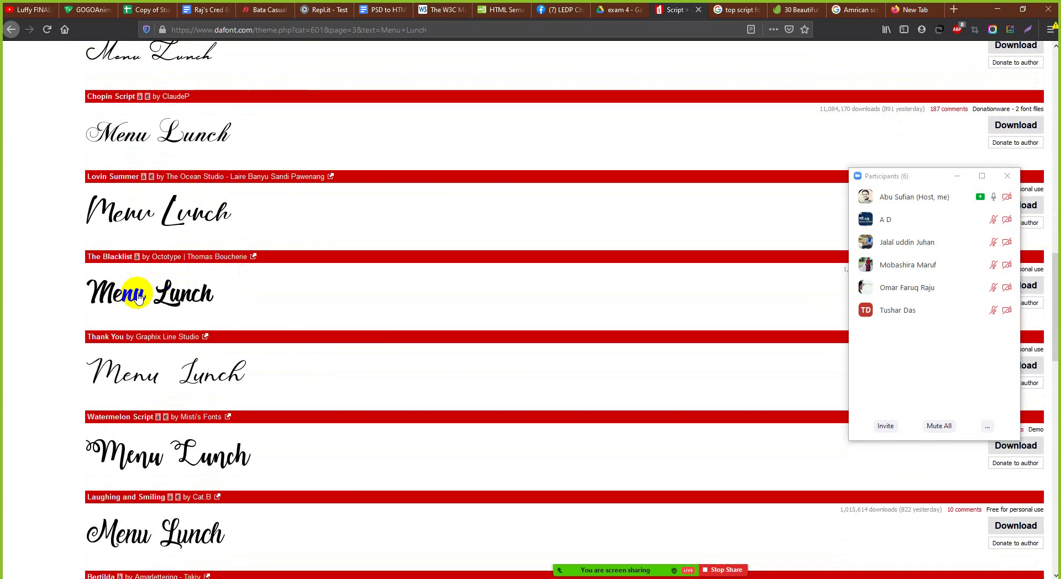
scroll(243, 303, down, 4)
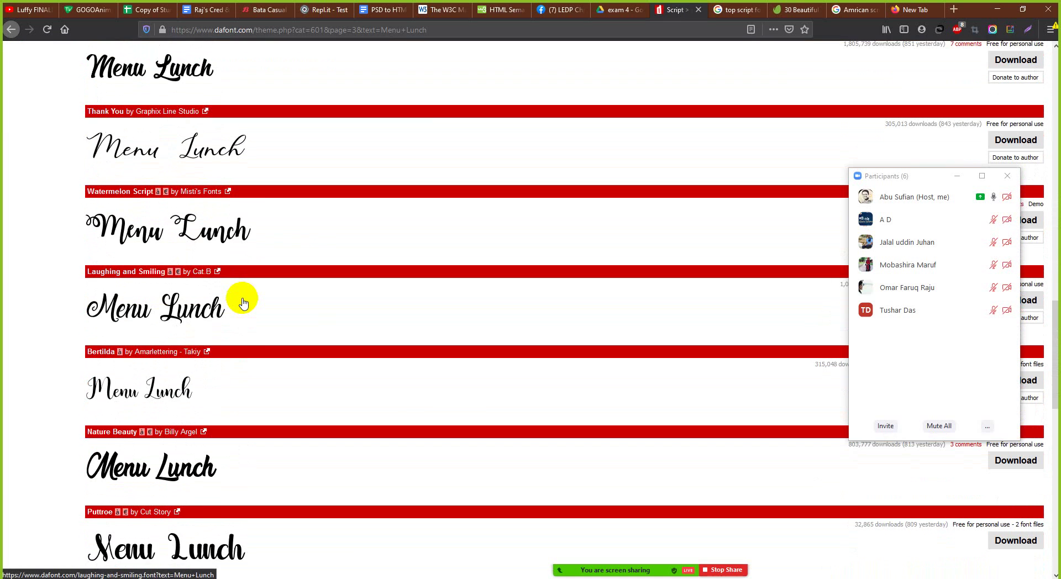
scroll(244, 302, down, 2)
scroll(244, 302, down, 6)
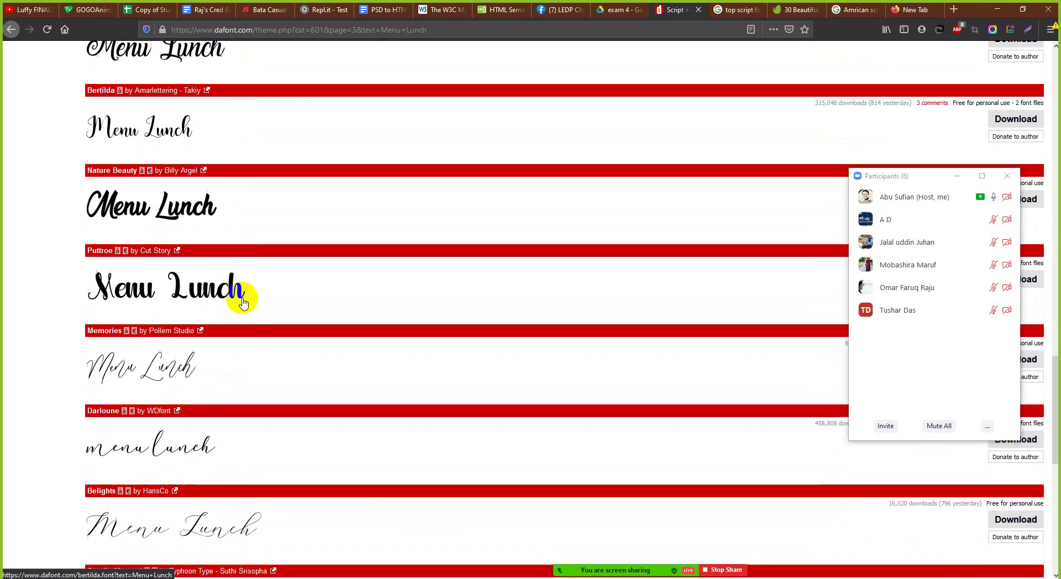
scroll(243, 303, down, 2)
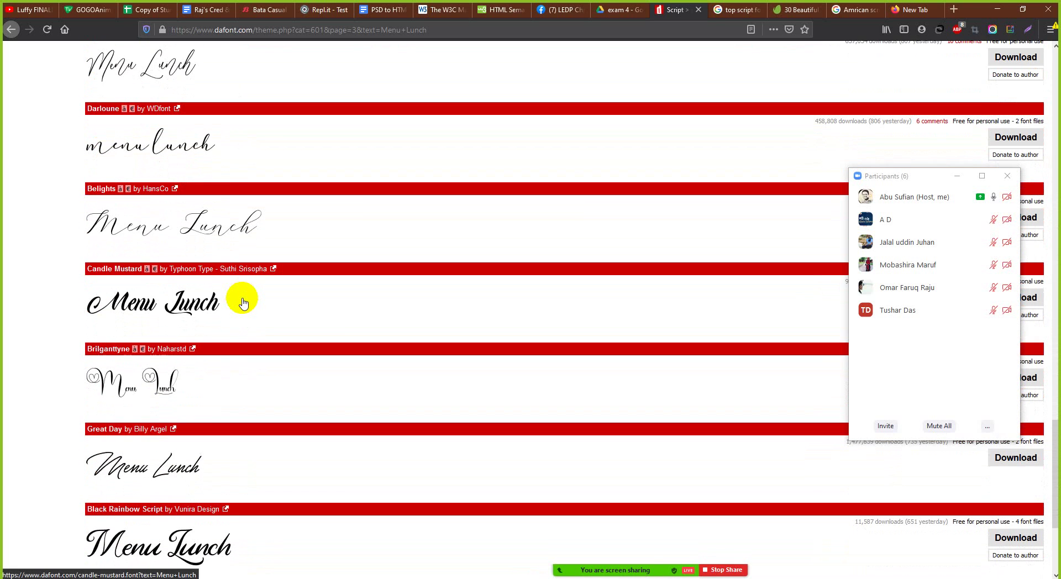
scroll(239, 300, down, 4)
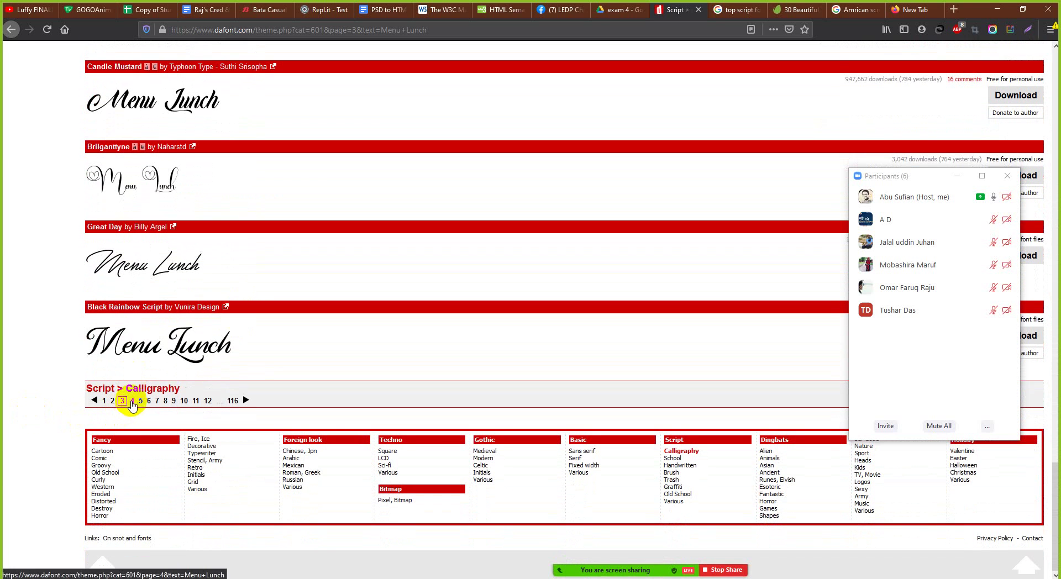
Step: Open page 4 of the Script > Calligraphy fonts and compare the "Menu Lunch" previews down the whole page
click(132, 401)
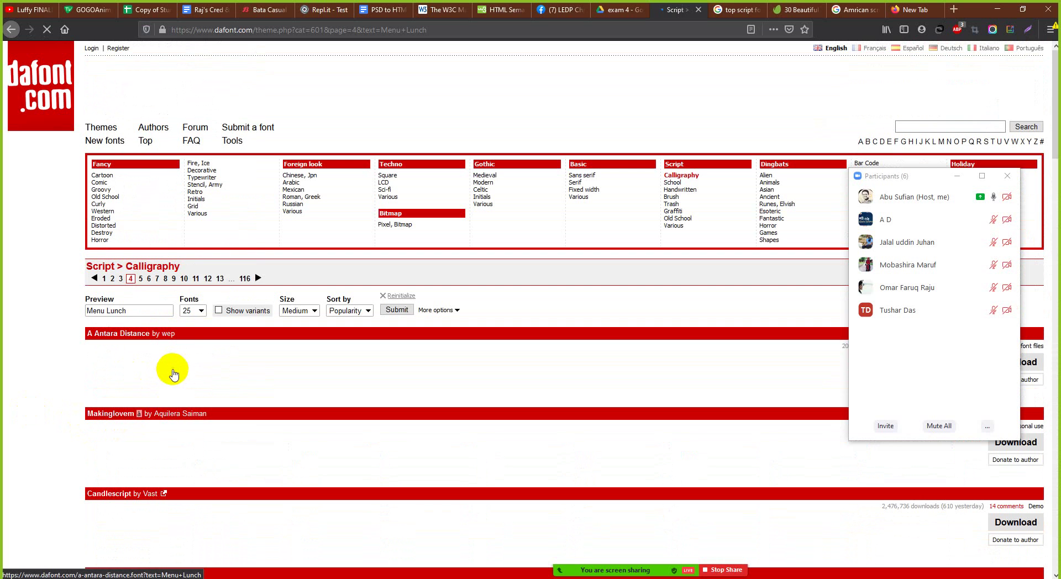
scroll(199, 370, down, 6)
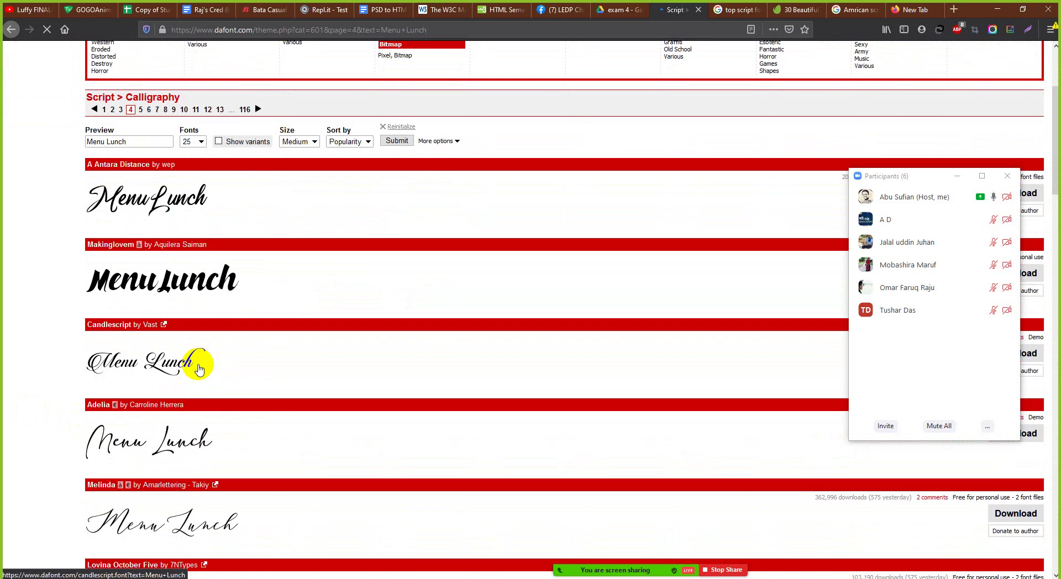
scroll(201, 369, down, 8)
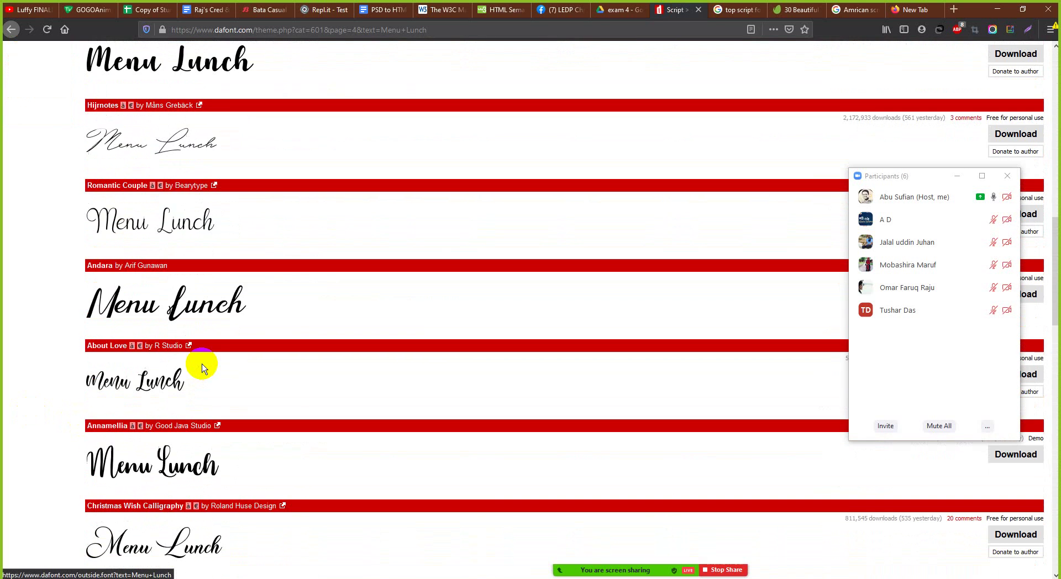
scroll(202, 370, down, 6)
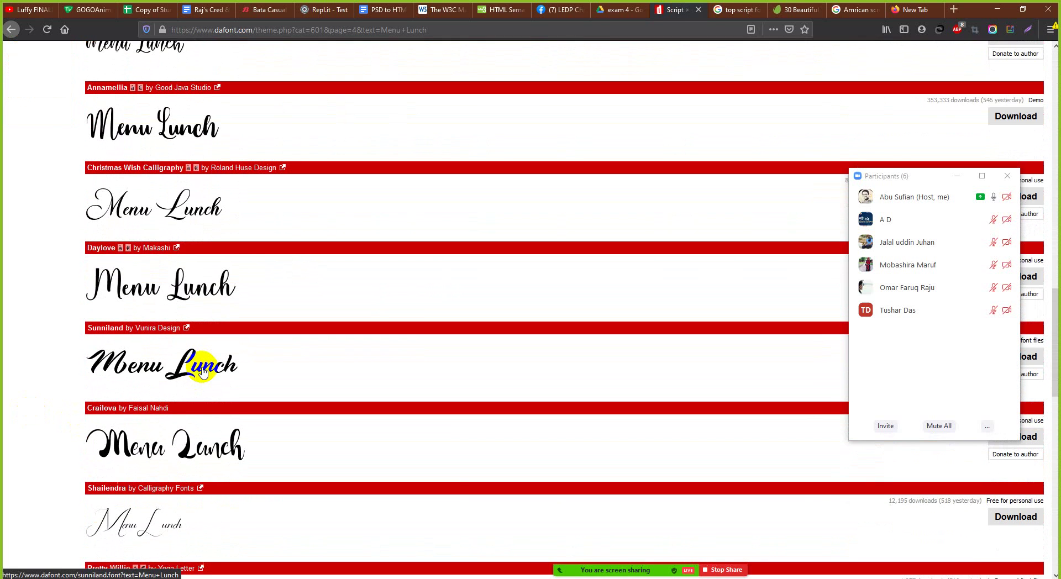
scroll(202, 373, down, 12)
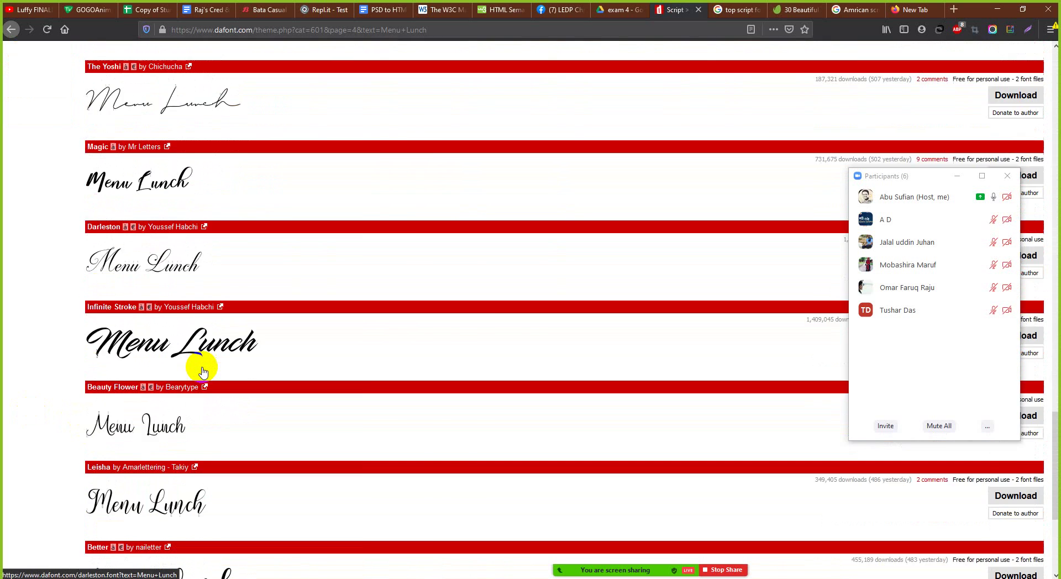
scroll(203, 373, down, 4)
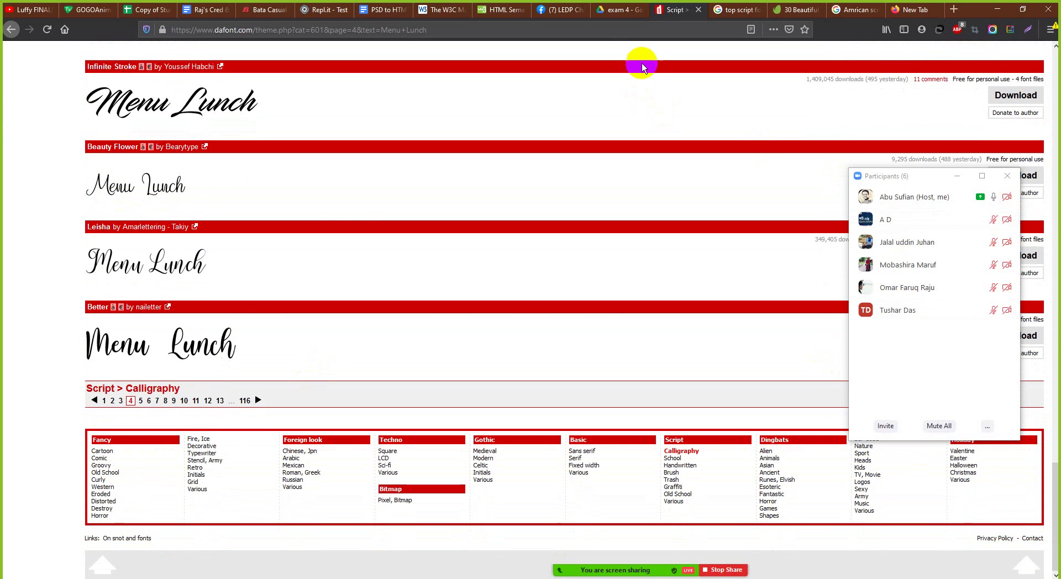
Step: Switch to the exam 4 folder in Google Drive, review the lettering in both menu images, and close the preview
click(612, 11)
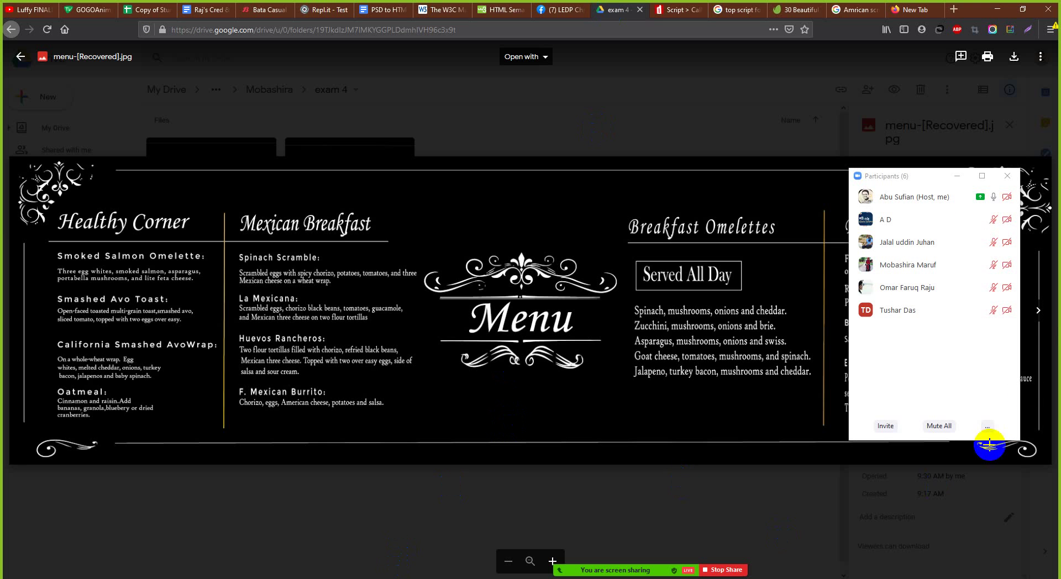
click(1045, 314)
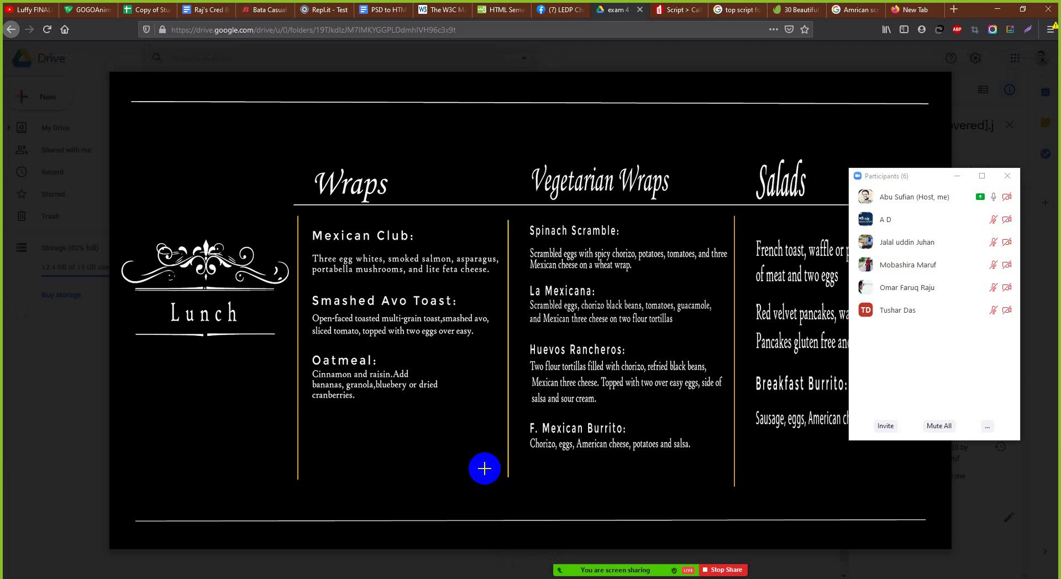
click(75, 418)
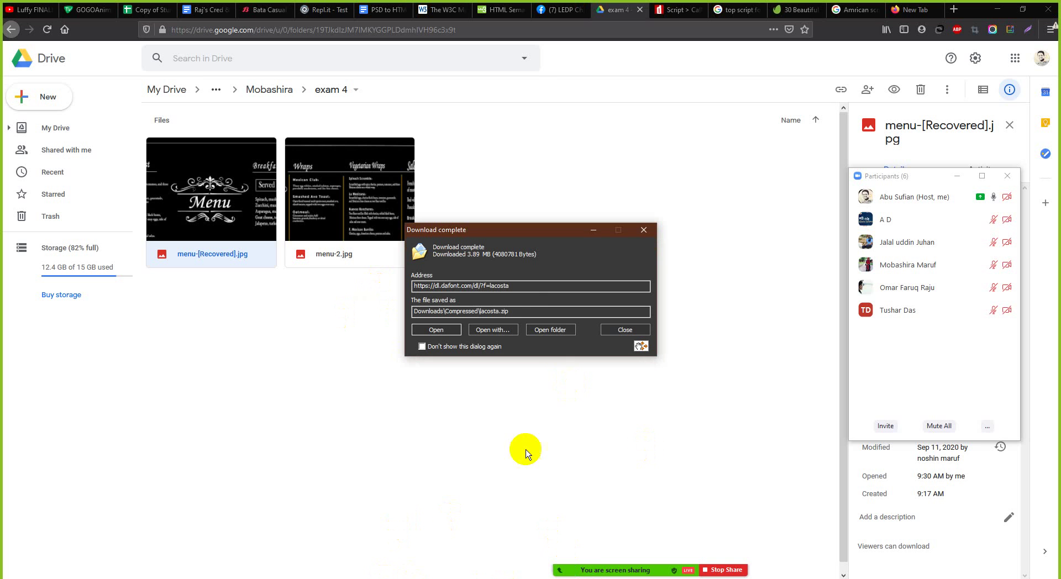
Step: Open the downloaded lacosta.zip from its folder and install the font Lacosta_PERSONAL_USE_ONLY.ttf
click(538, 330)
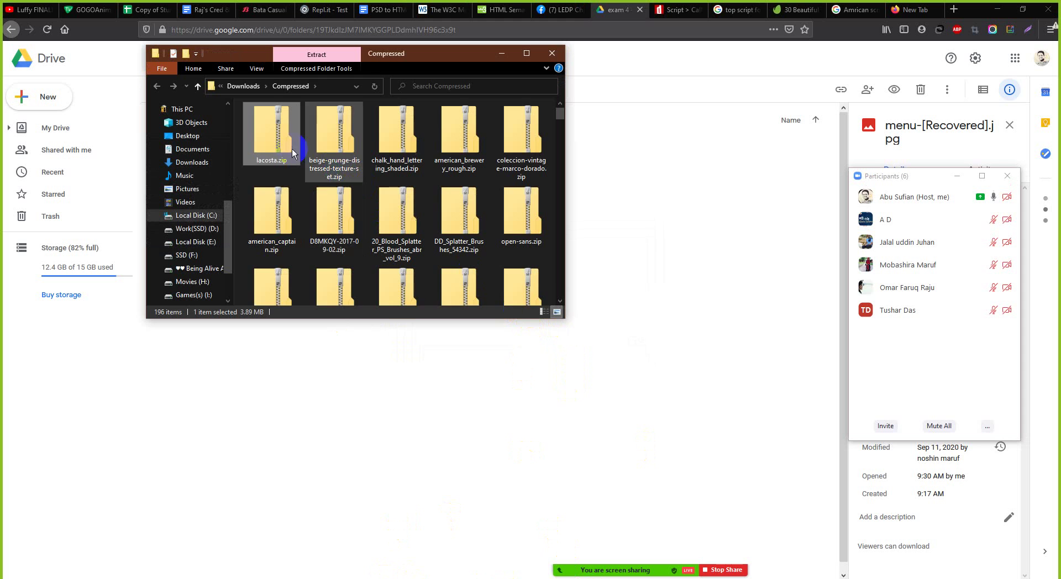
double_click(272, 139)
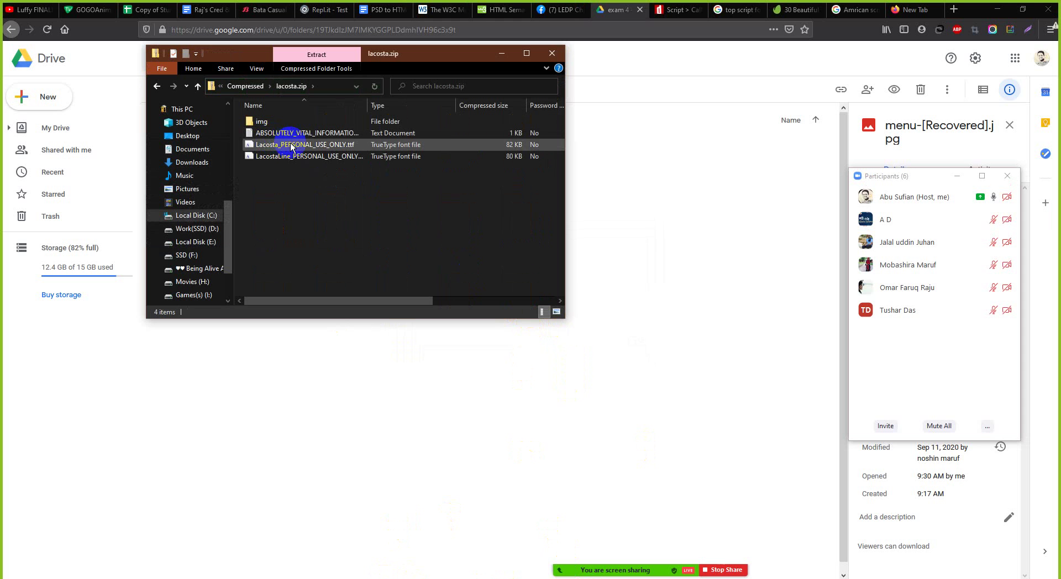
double_click(296, 145)
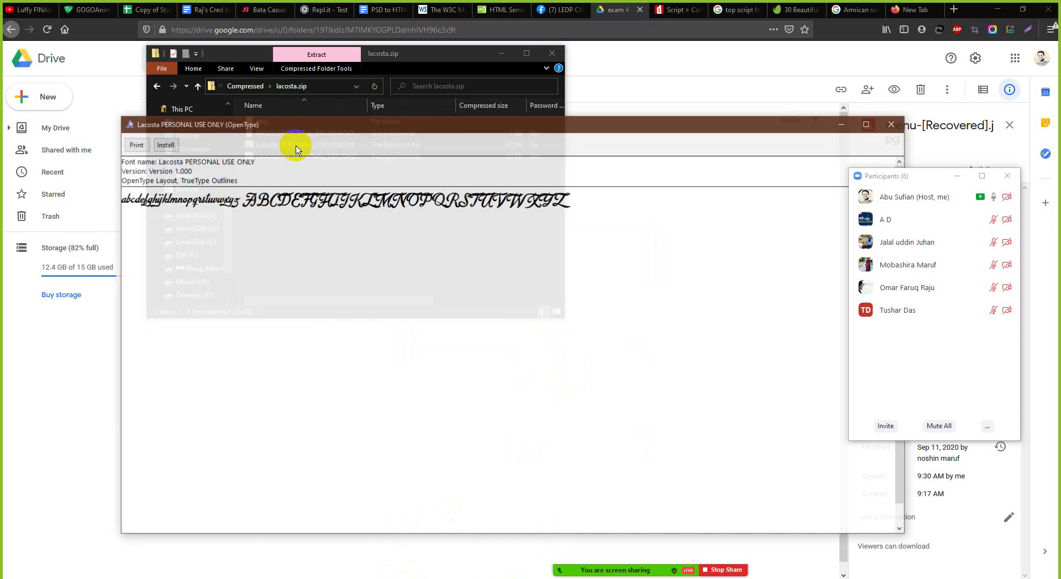
click(165, 143)
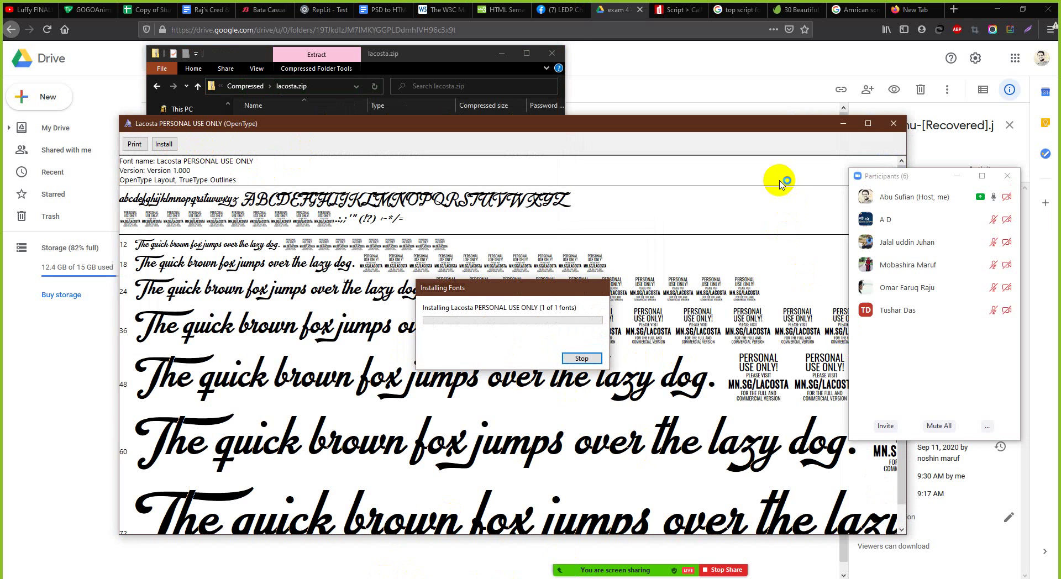
click(894, 128)
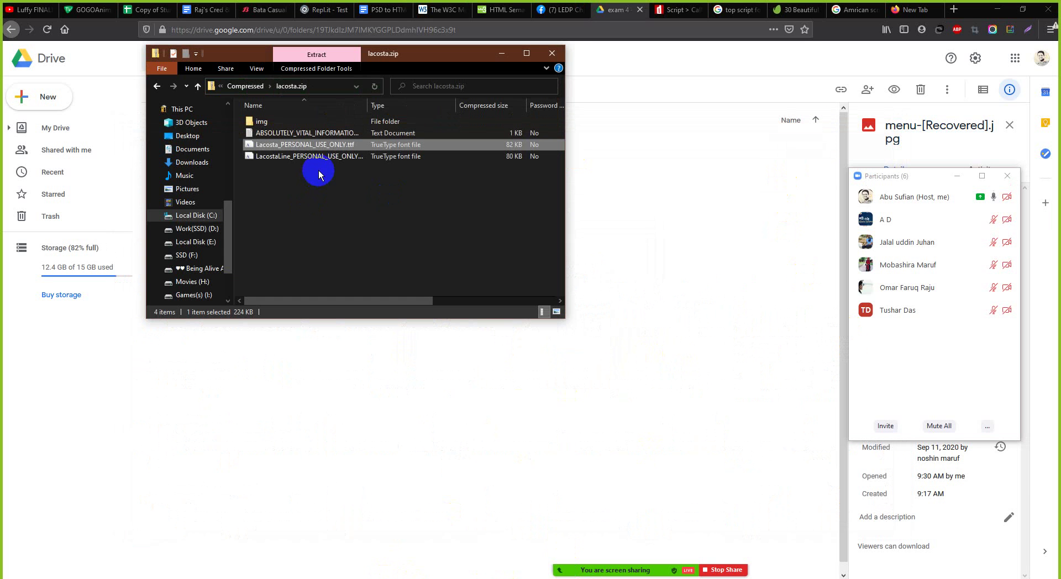
Step: Install the Lacosta Line PERSONAL USE ONLY font from the same archive and close the archive window
click(327, 156)
double_click(328, 156)
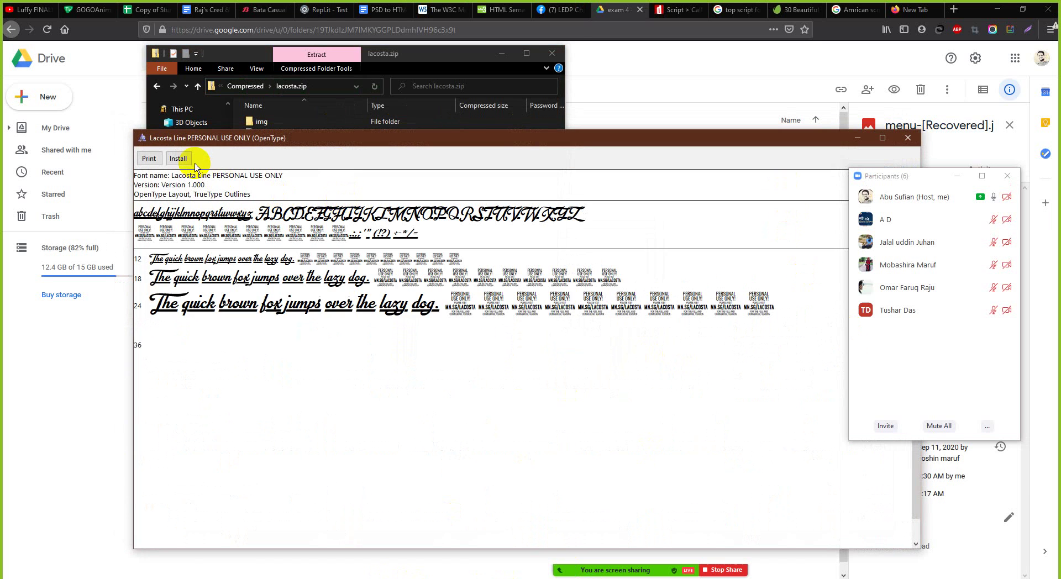
click(178, 158)
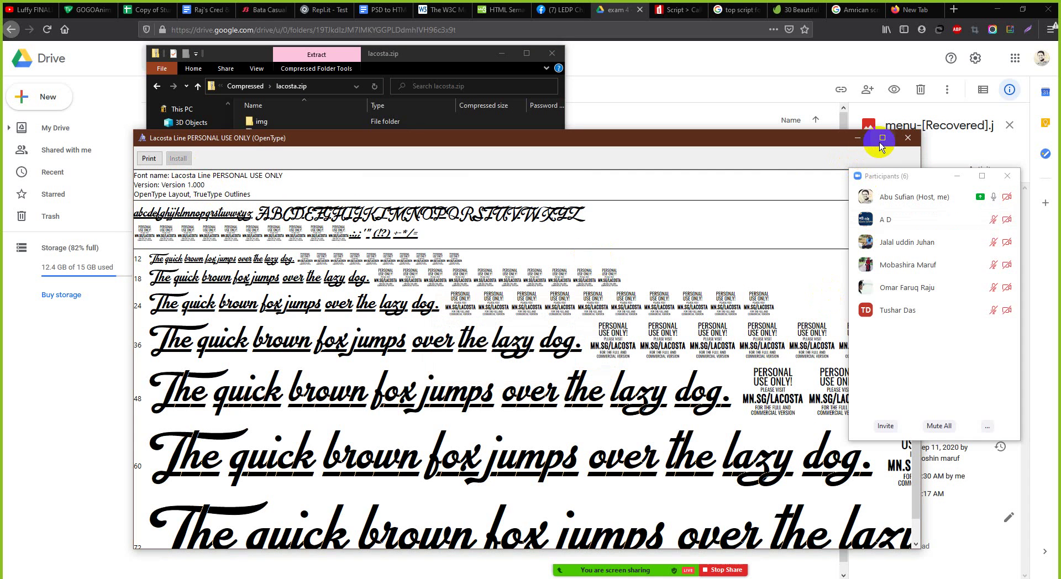
click(907, 139)
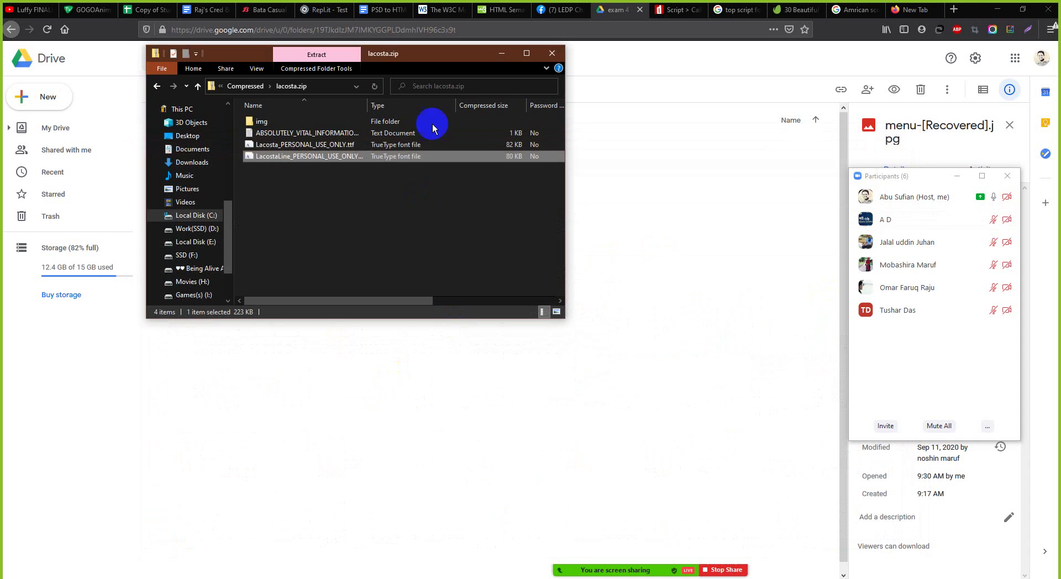
click(551, 53)
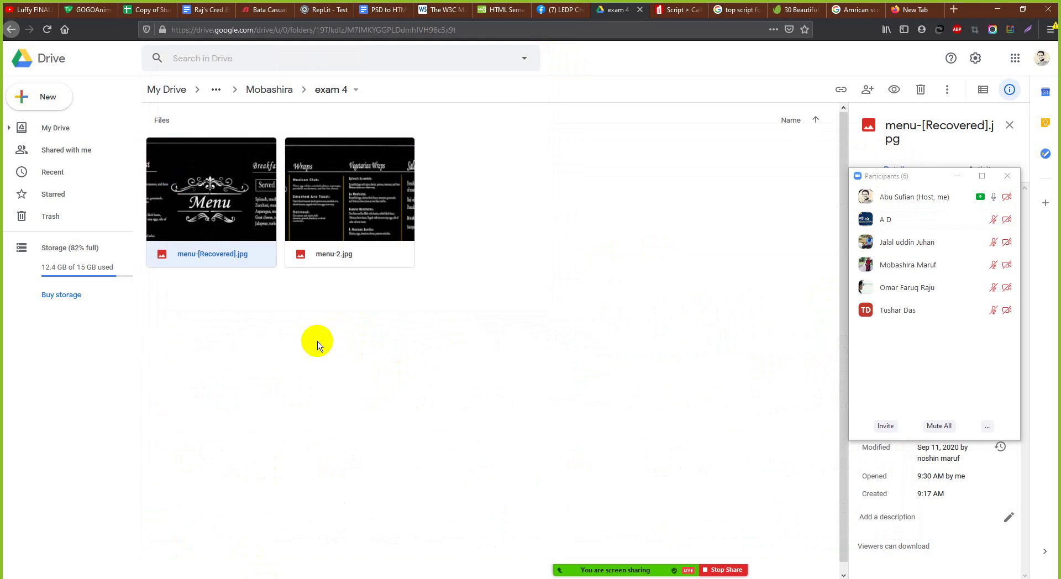
Step: Go back up to the Students Work folder in Drive
click(216, 89)
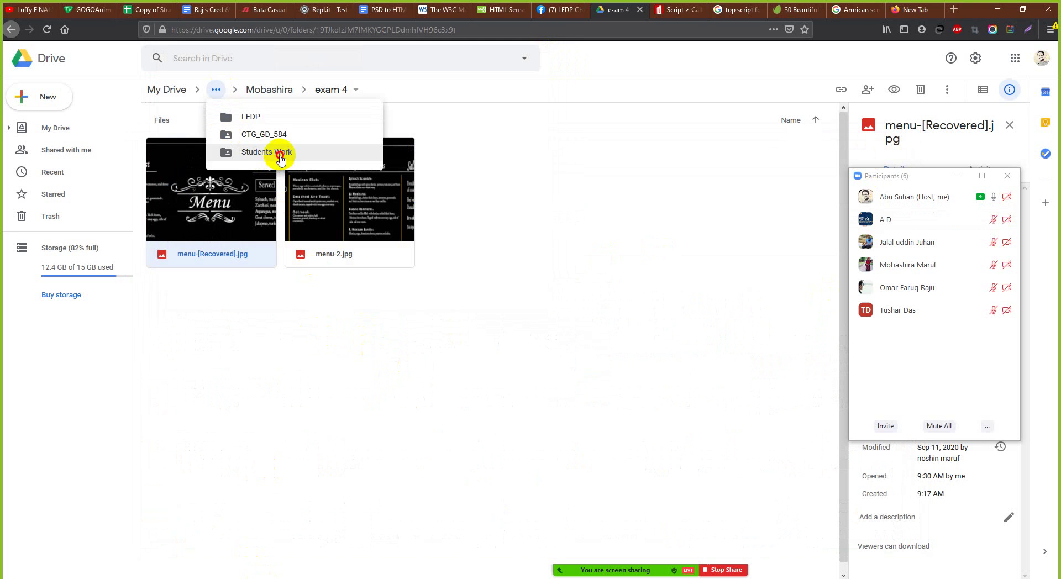
click(268, 152)
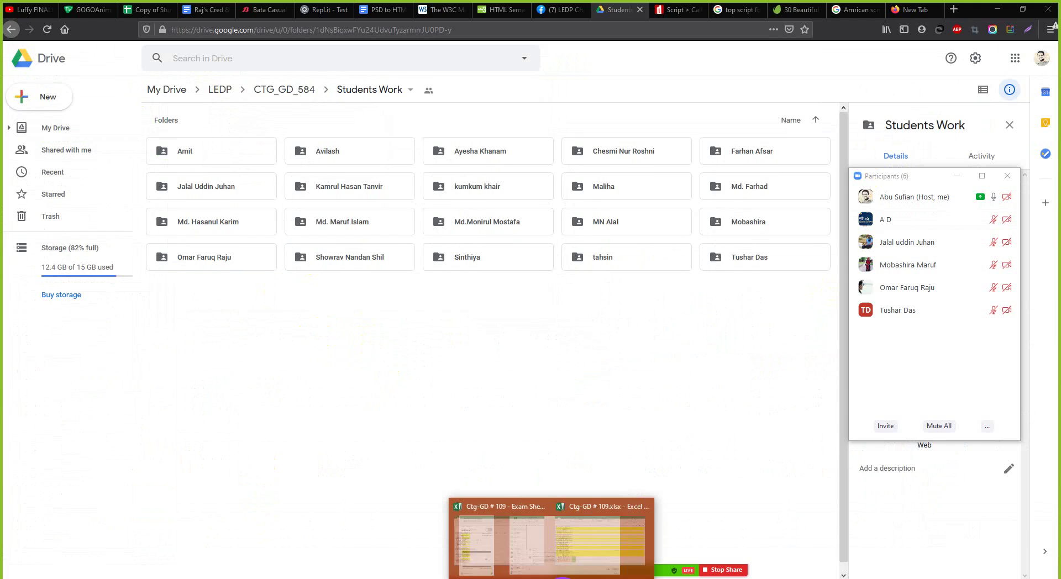
Step: Switch to the Ctg-GD # 109 Exam Sheet workbook in Excel and enter 2.5 as the Exam 4 mark in cell H44
click(581, 563)
click(492, 558)
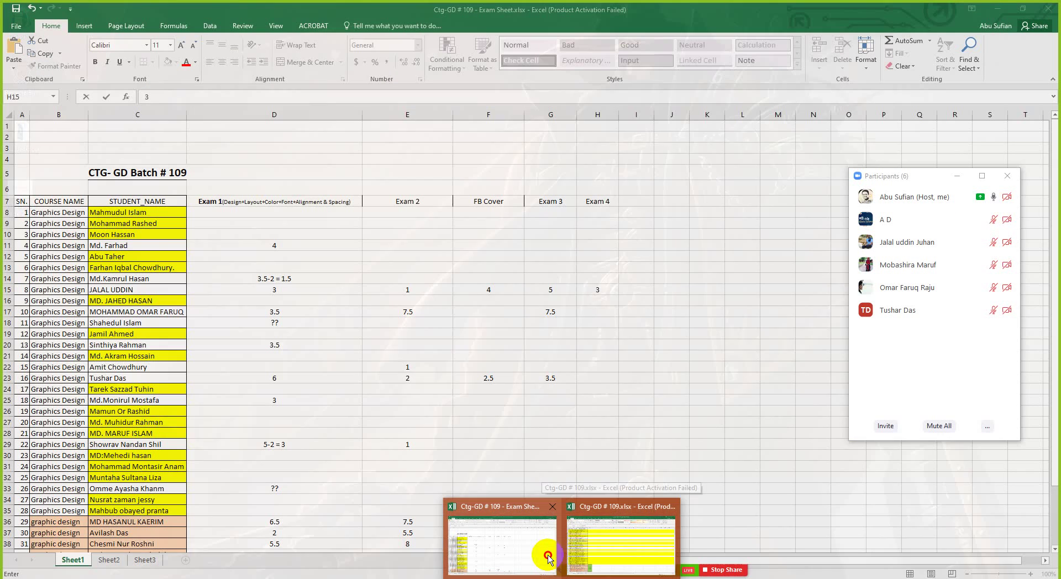
scroll(210, 469, down, 5)
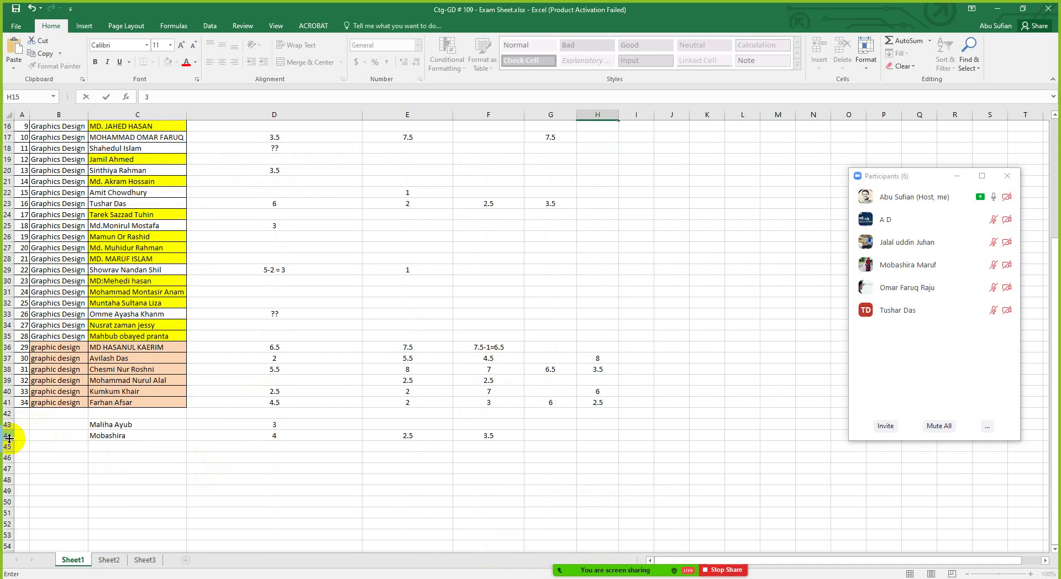
click(9, 439)
click(602, 436)
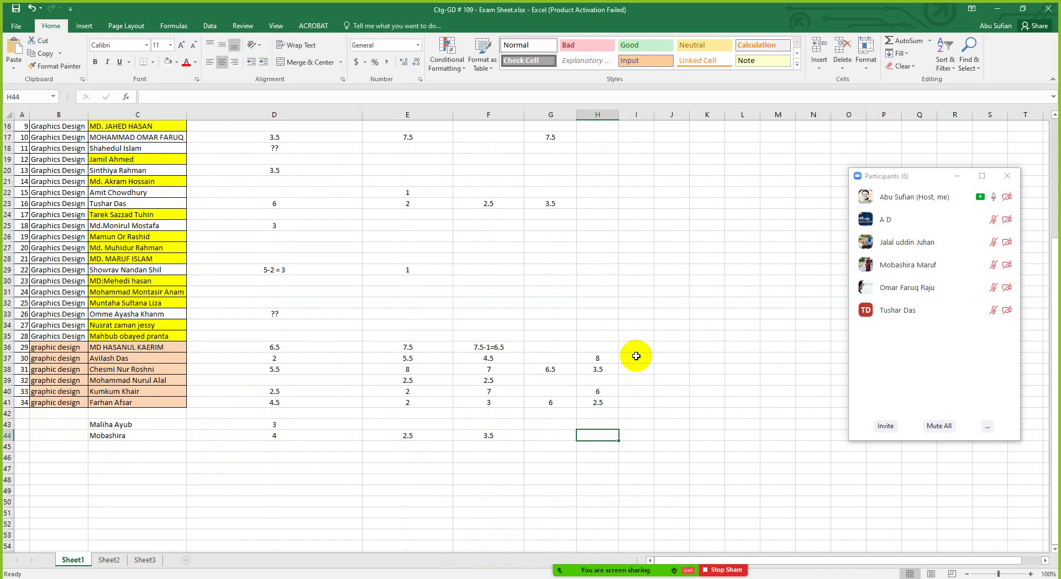
text(2.5)
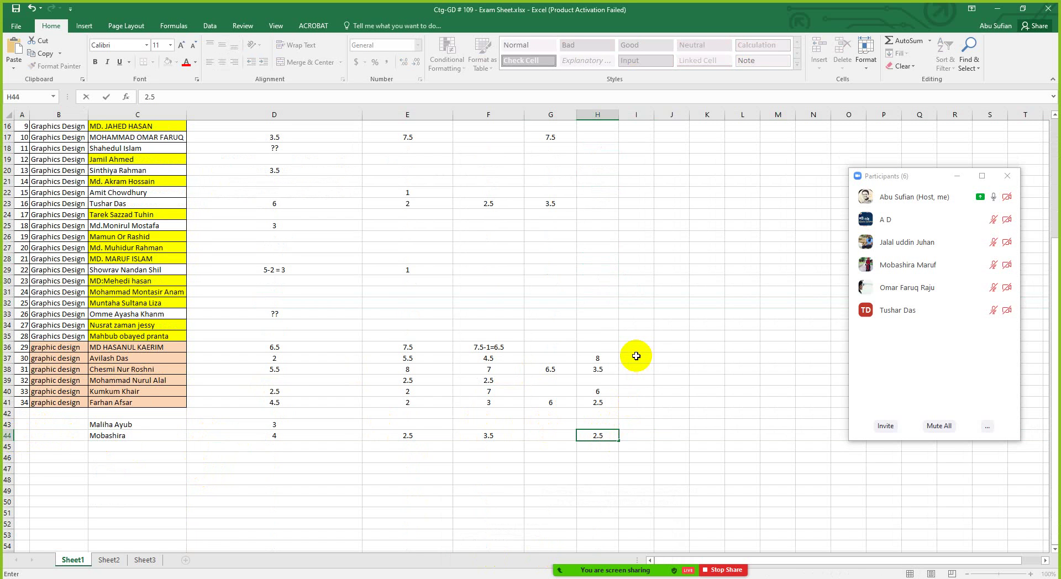
scroll(625, 355, up, 5)
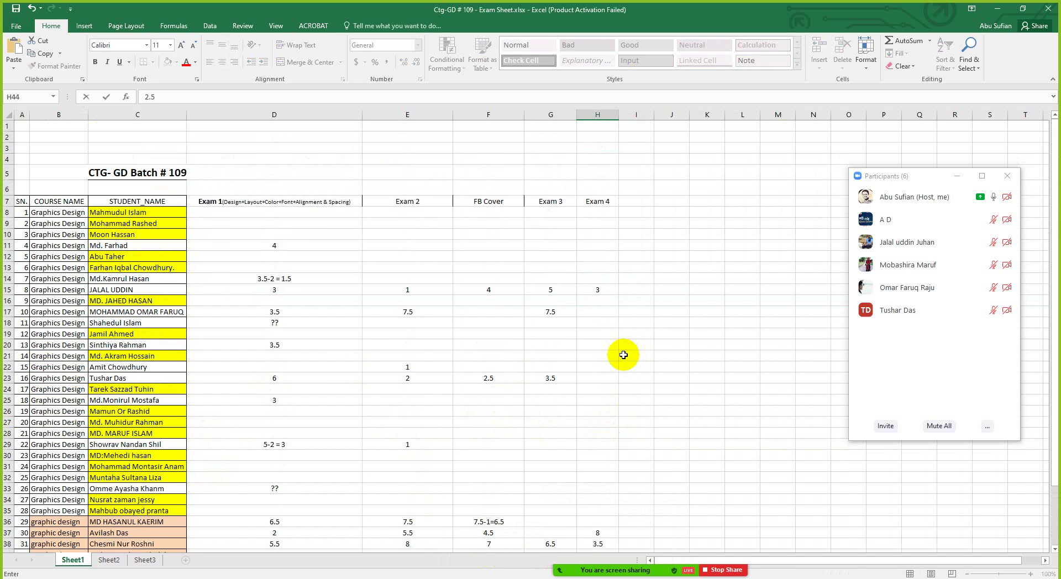
click(605, 303)
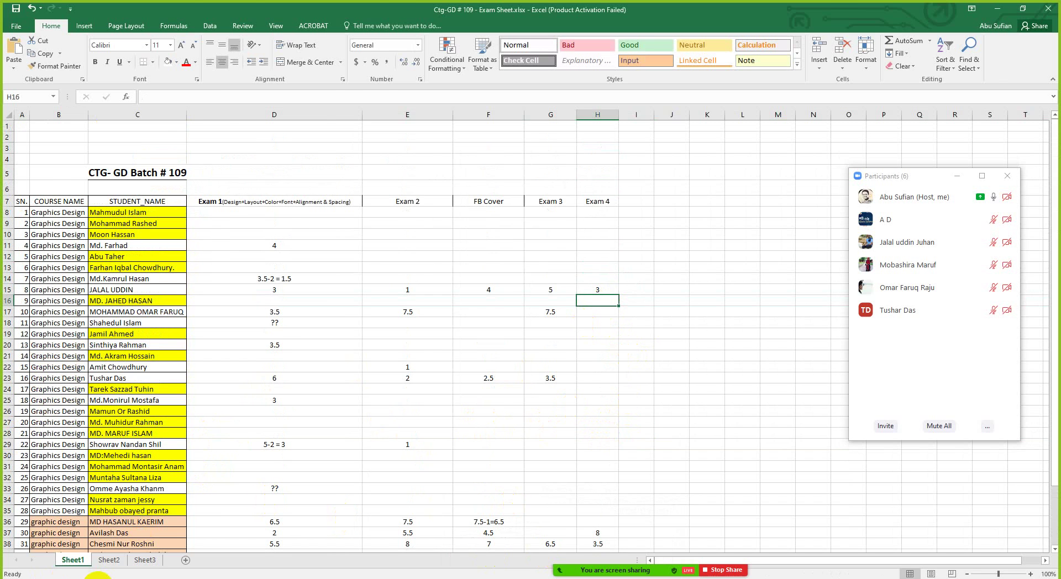
Step: Return to Drive and open Exam-4-2b.jpg from the Exam 4 folder of the first student in the last folder row, minimising the participants window
mouse_move(99, 577)
click(91, 534)
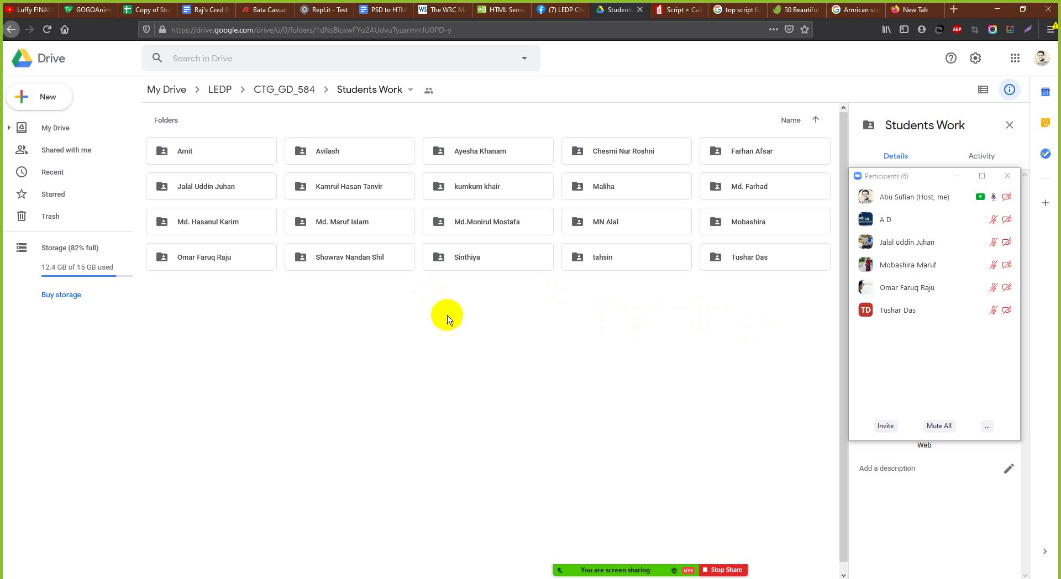
click(216, 259)
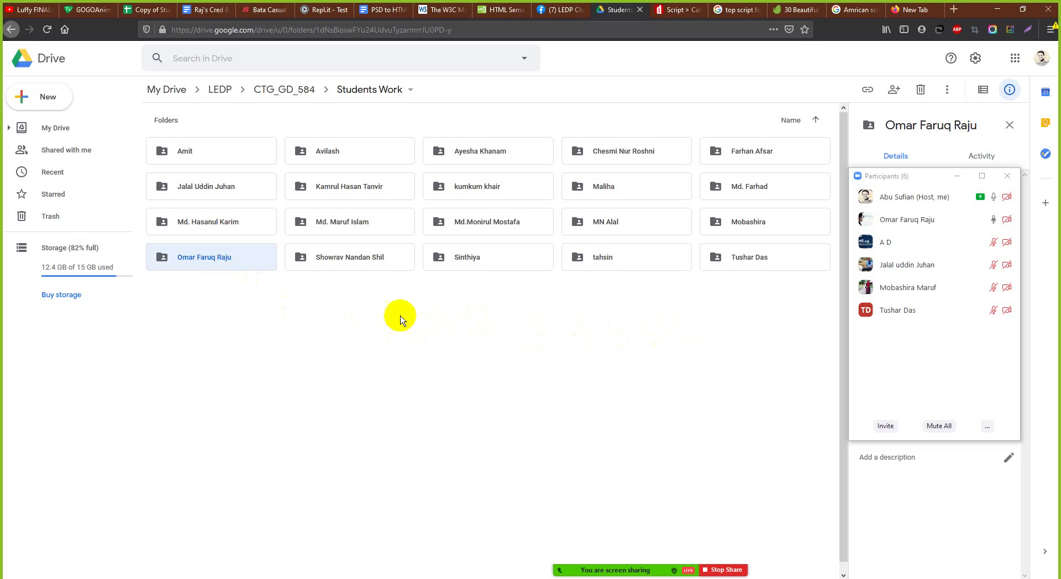
double_click(261, 268)
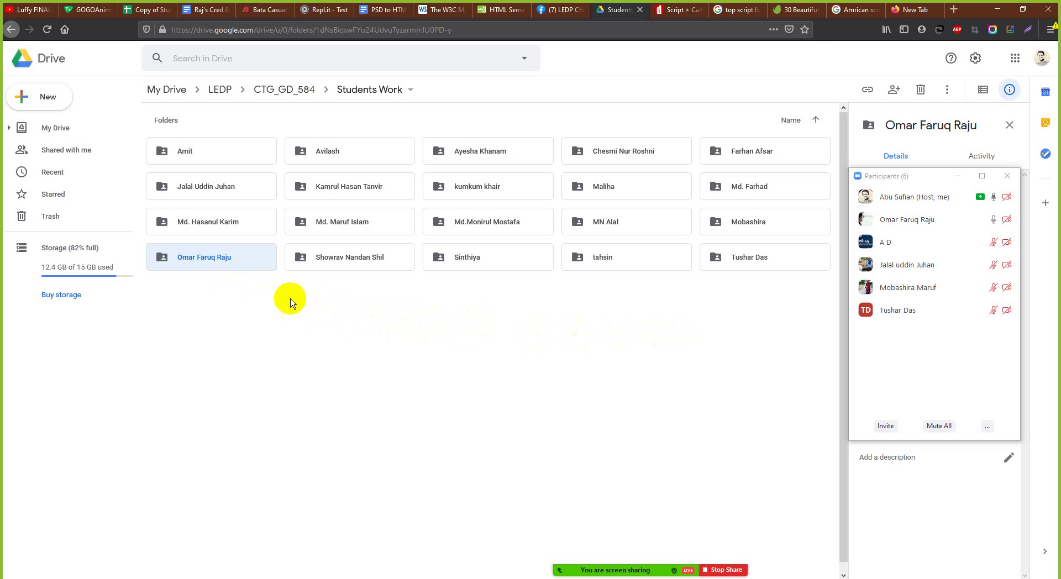
double_click(467, 329)
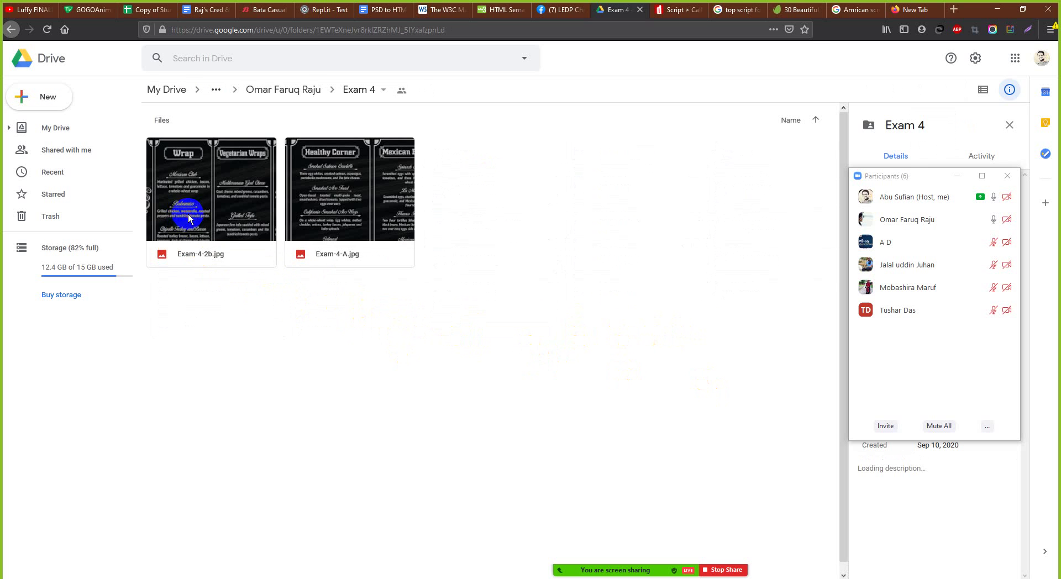
double_click(171, 223)
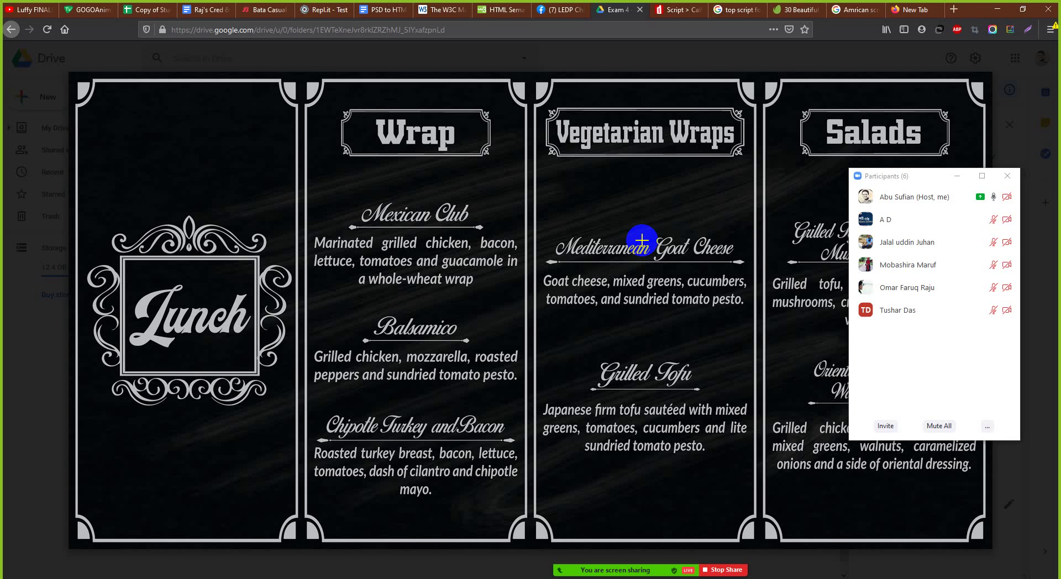
click(958, 176)
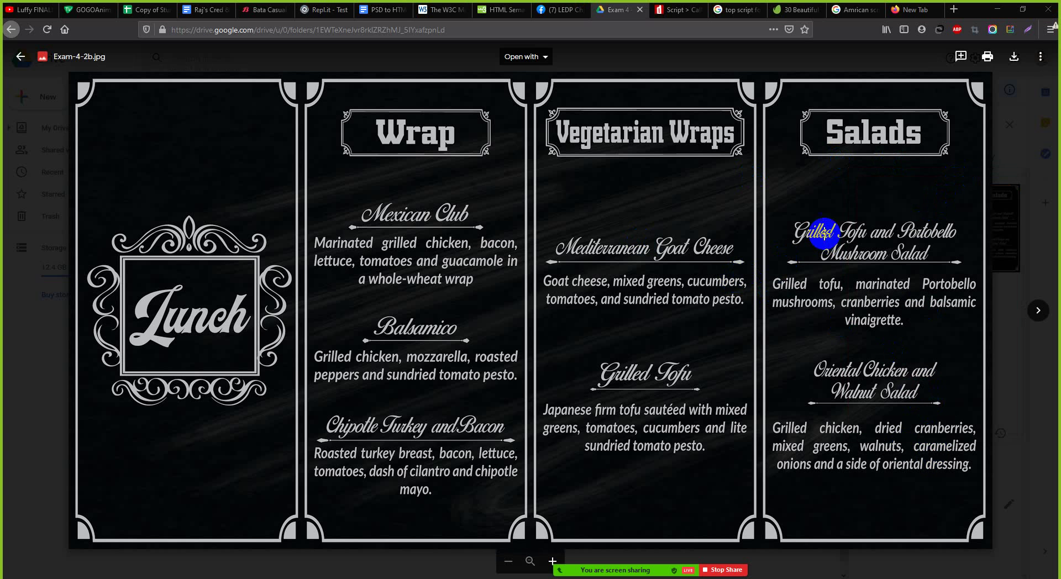
Step: Examine the lunch menu's Grilled Tofu title and the spacing below its section headings, marking these areas without posting a comment
mouse_move(794, 210)
mouse_down()
mouse_move(934, 232)
mouse_move(956, 264)
mouse_up()
click(808, 232)
click(808, 232)
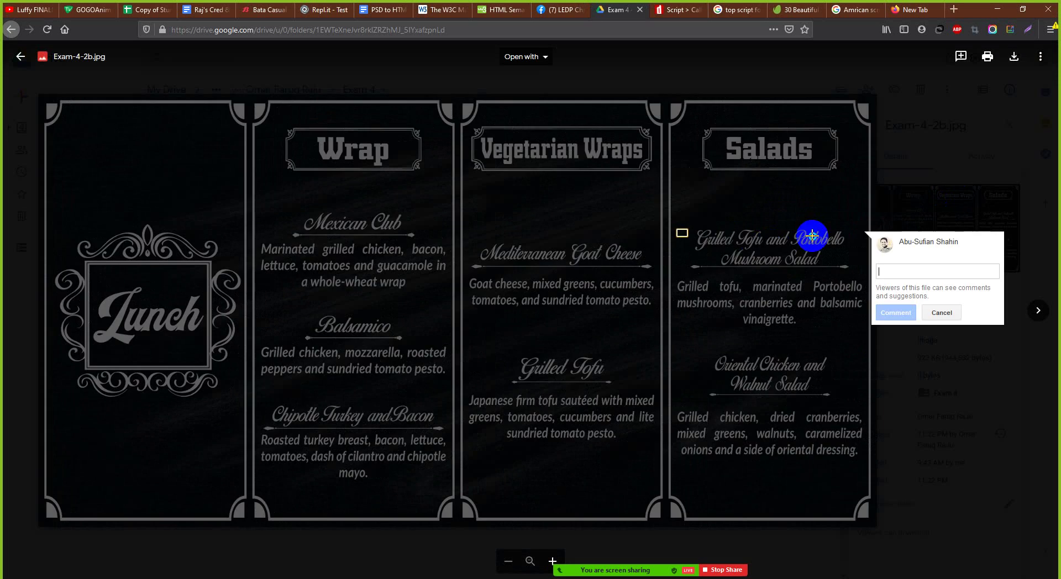
click(809, 235)
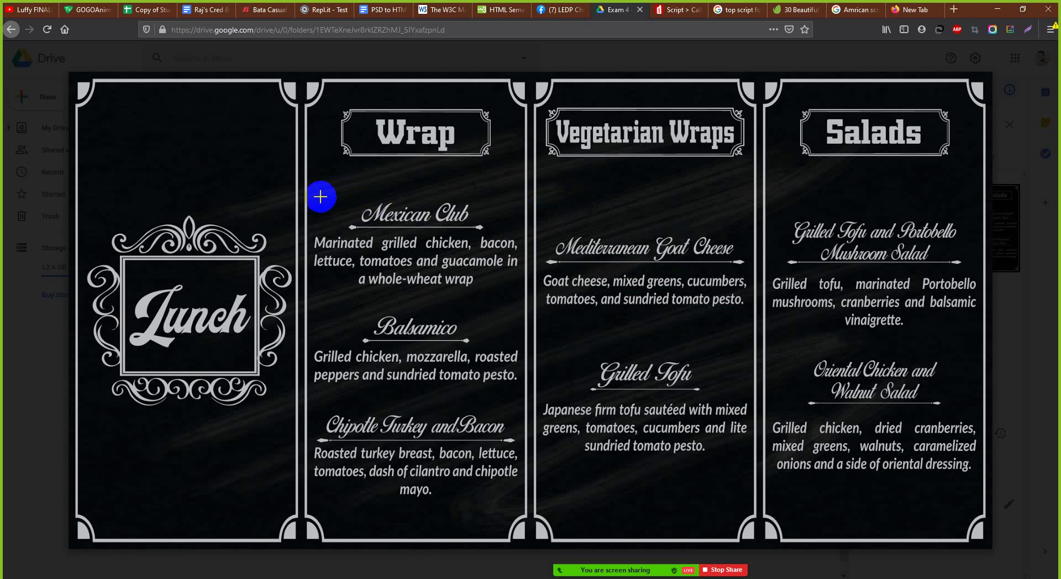
mouse_move(311, 192)
mouse_down()
mouse_move(770, 225)
mouse_move(984, 206)
mouse_up()
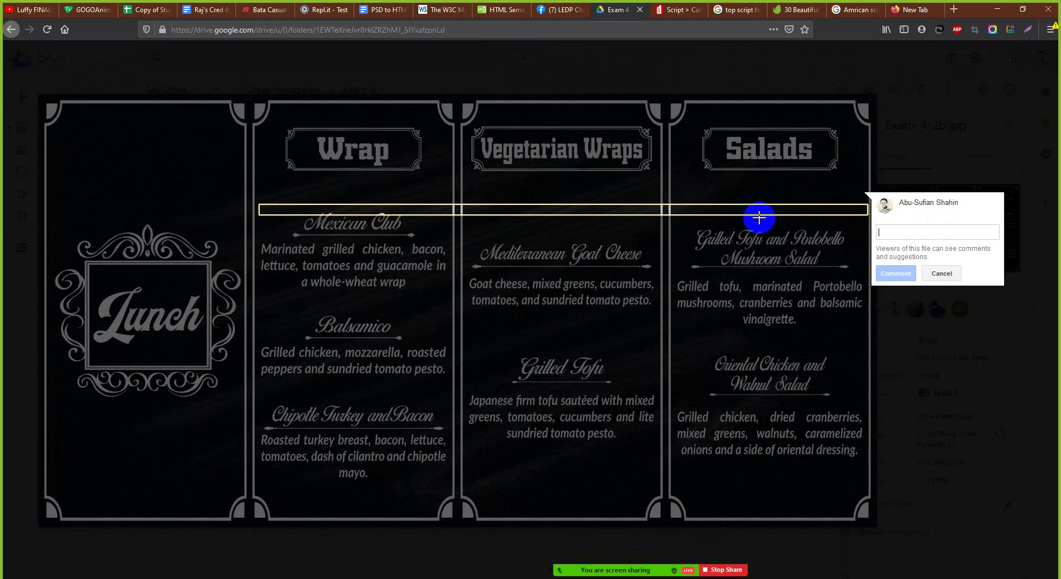
click(761, 217)
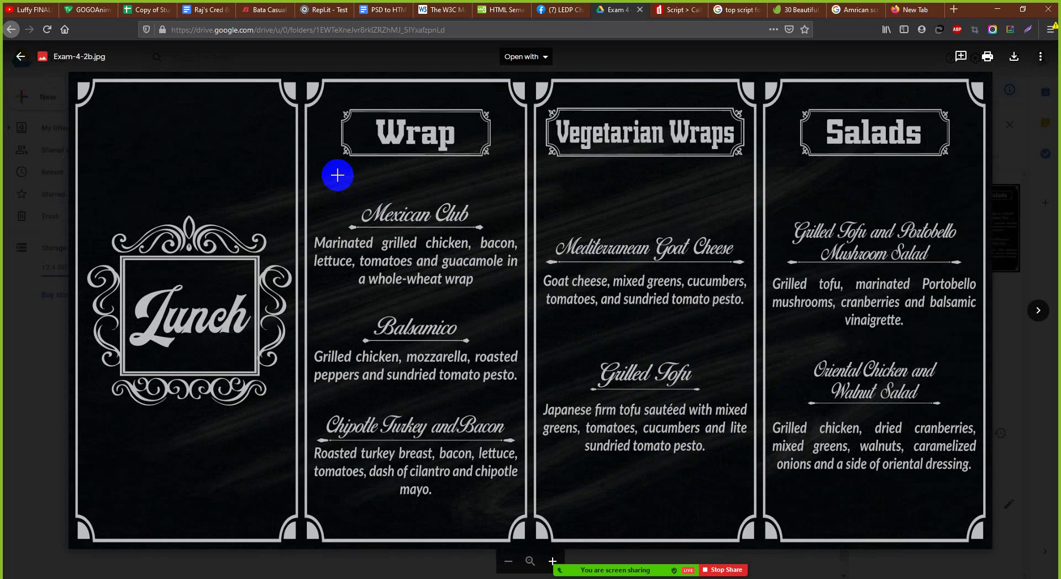
drag(314, 177, 330, 184)
mouse_move(417, 202)
mouse_down()
mouse_move(910, 216)
mouse_move(989, 206)
mouse_up()
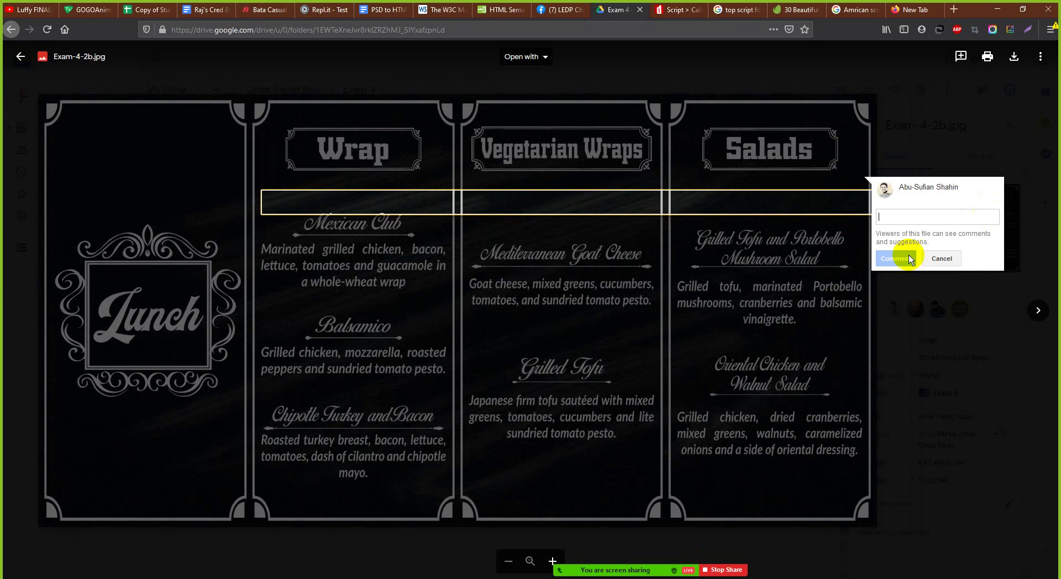
click(803, 308)
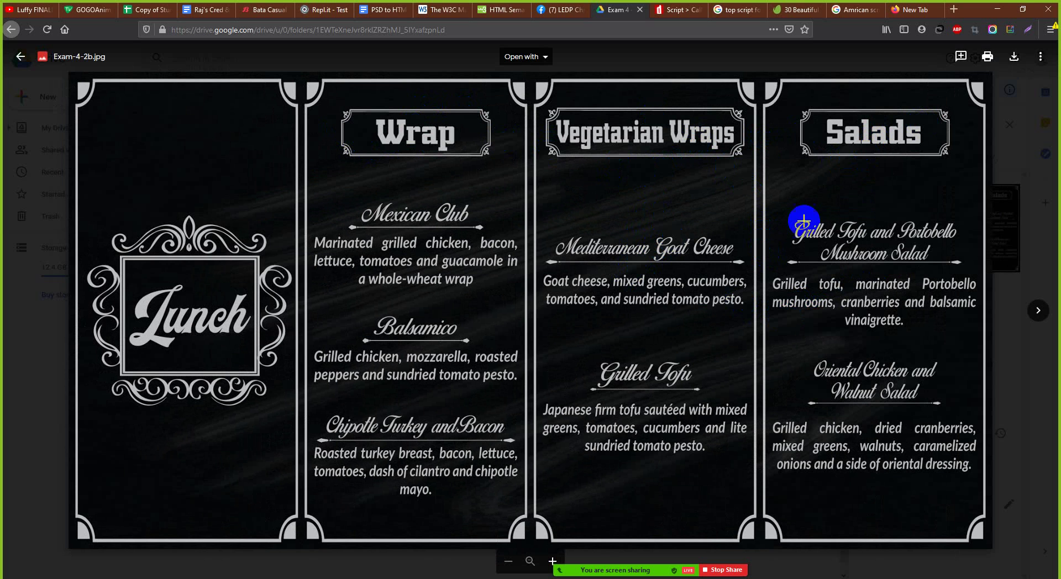
Step: View Exam-4-A.jpg and examine the Smoked Salmon Omelette title and the gaps above the other Healthy Corner item titles, marking each without commenting
click(1041, 318)
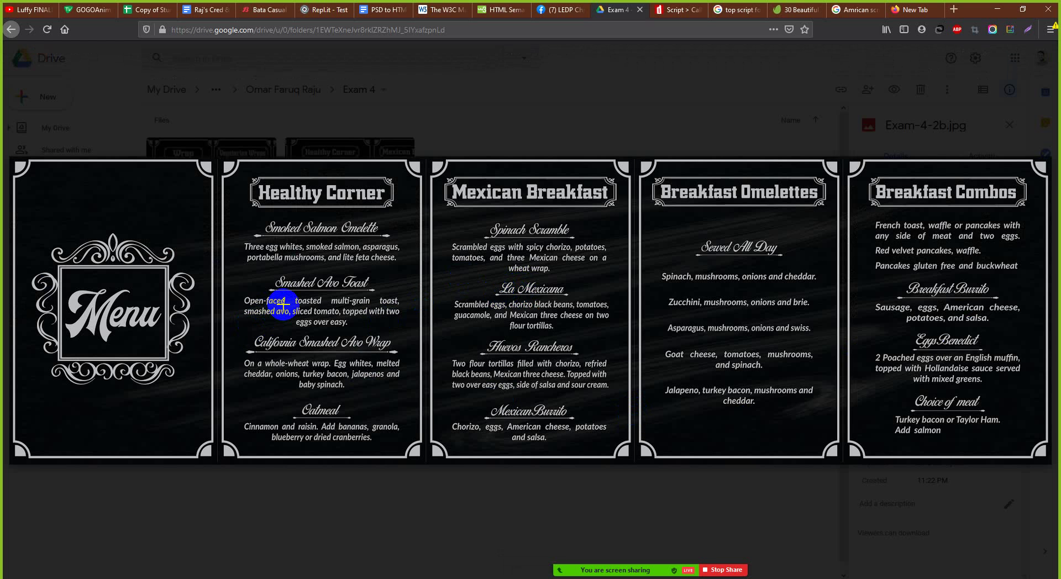
drag(261, 222, 386, 234)
key(Escape)
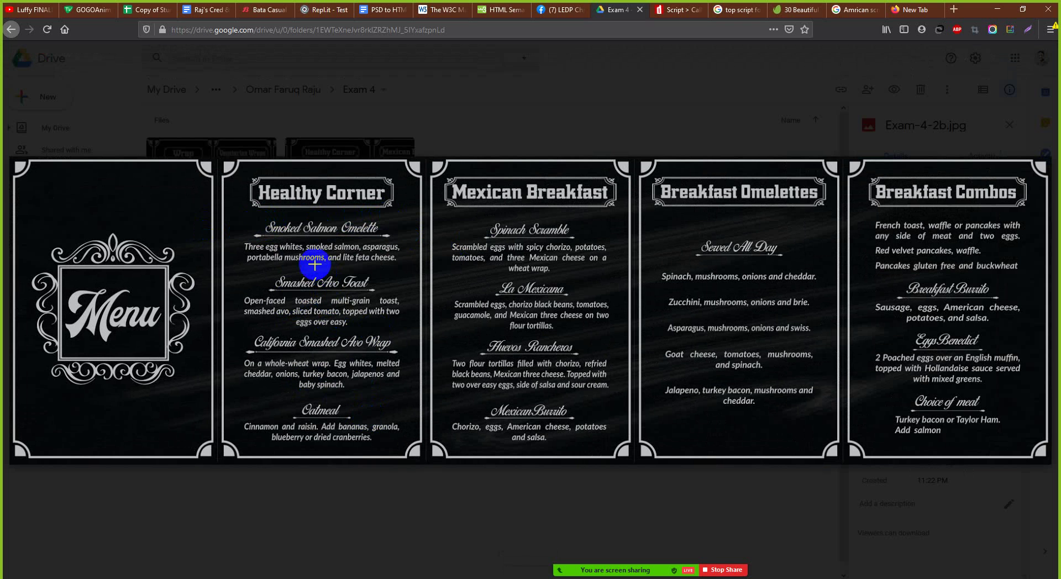
key(ctrl+shift+s)
drag(290, 264, 374, 281)
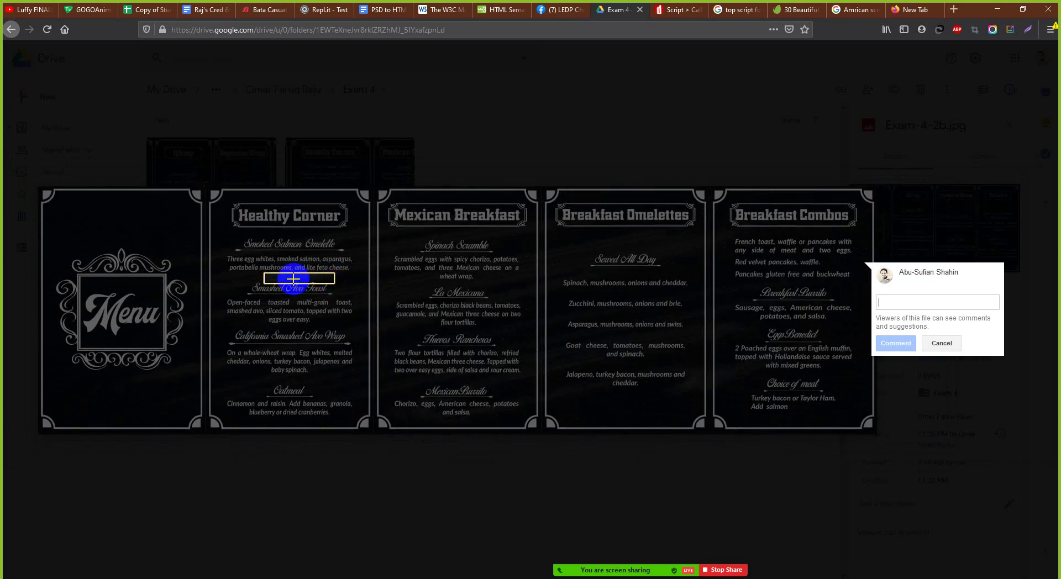
click(285, 280)
drag(288, 328, 346, 337)
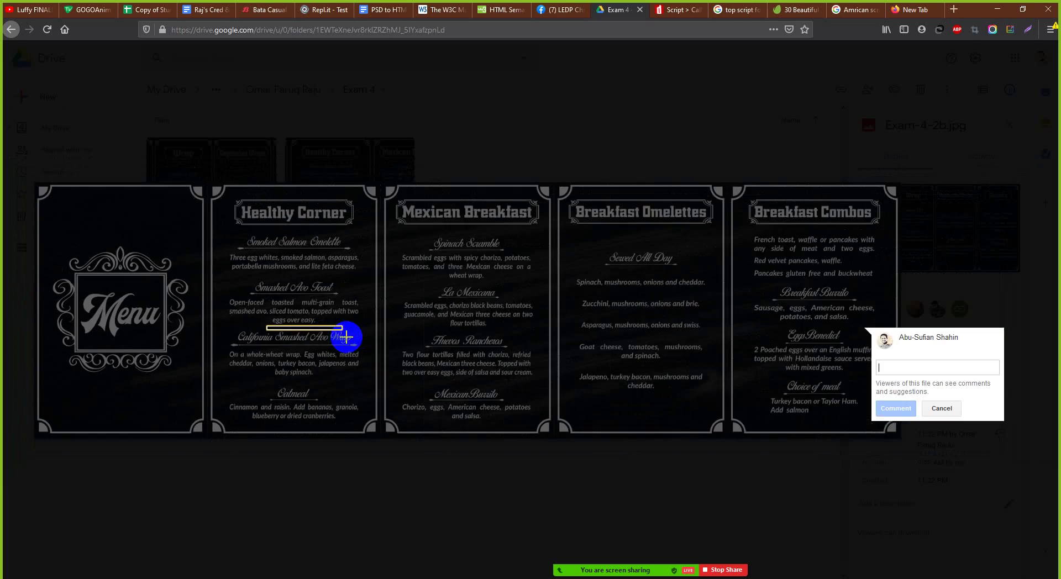
click(308, 343)
drag(297, 392, 372, 402)
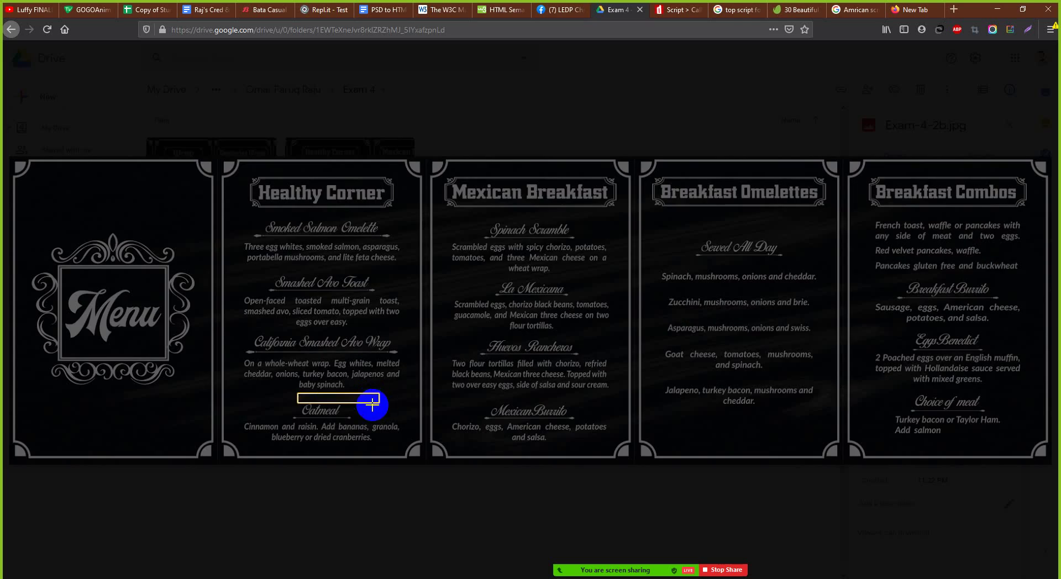
click(320, 376)
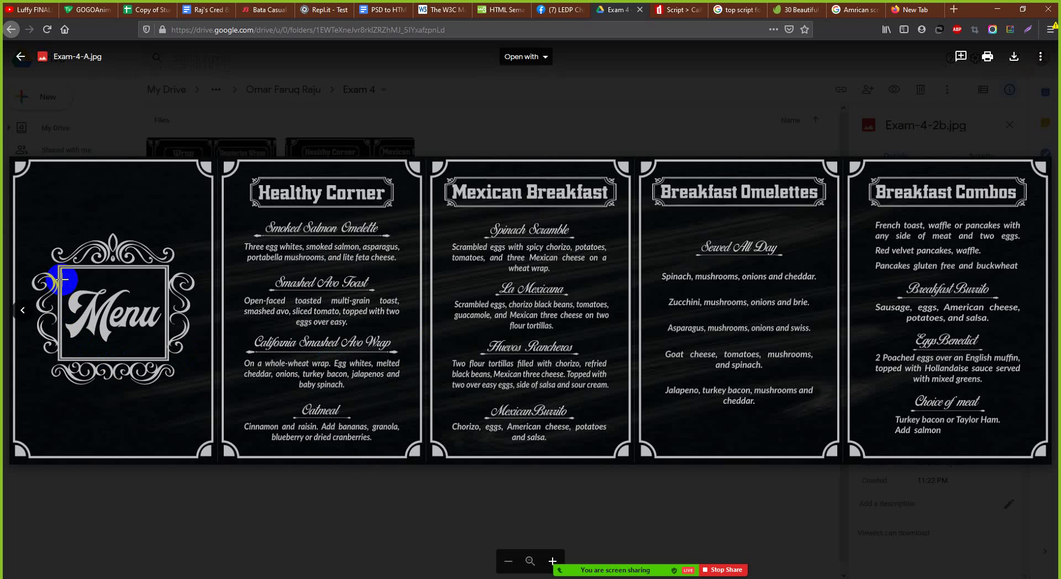
Step: Examine the Menu frame, the first item titles across the columns and the Breakfast Combos text, marking them without commenting, and close the preview
drag(62, 280, 161, 346)
key(Escape)
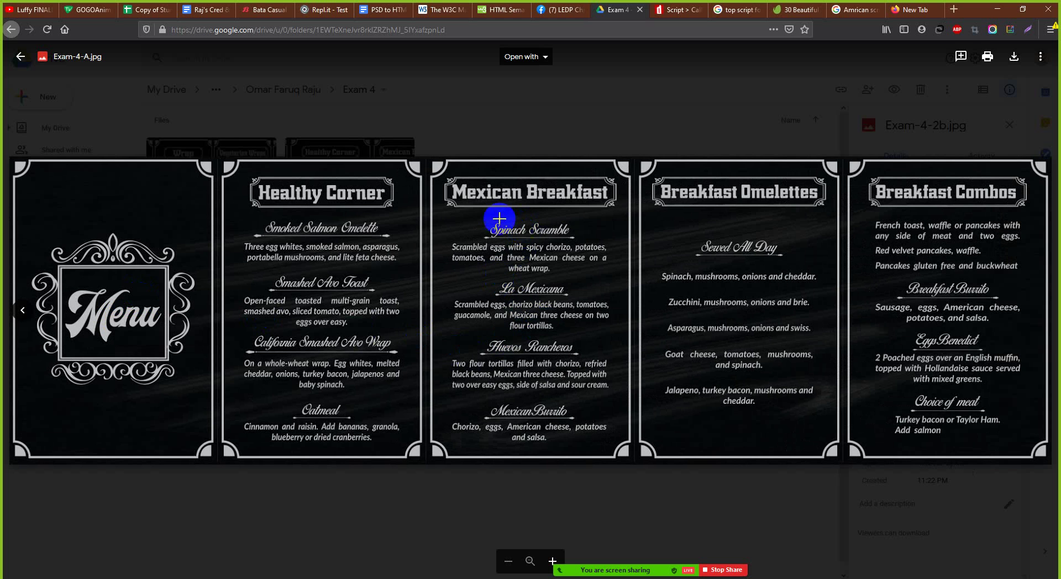
drag(245, 216, 786, 259)
key(Escape)
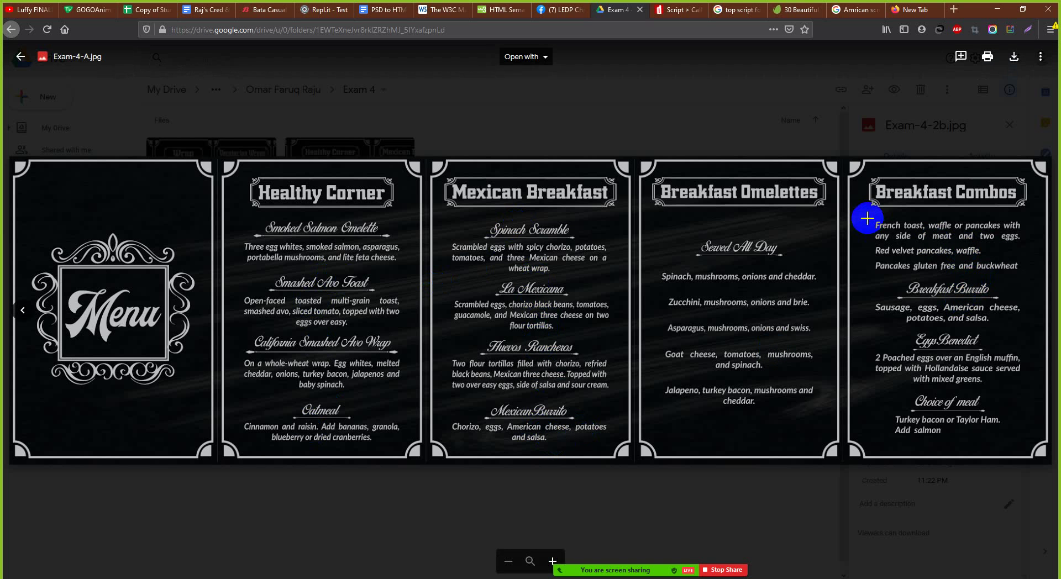
drag(869, 219, 1026, 271)
click(821, 257)
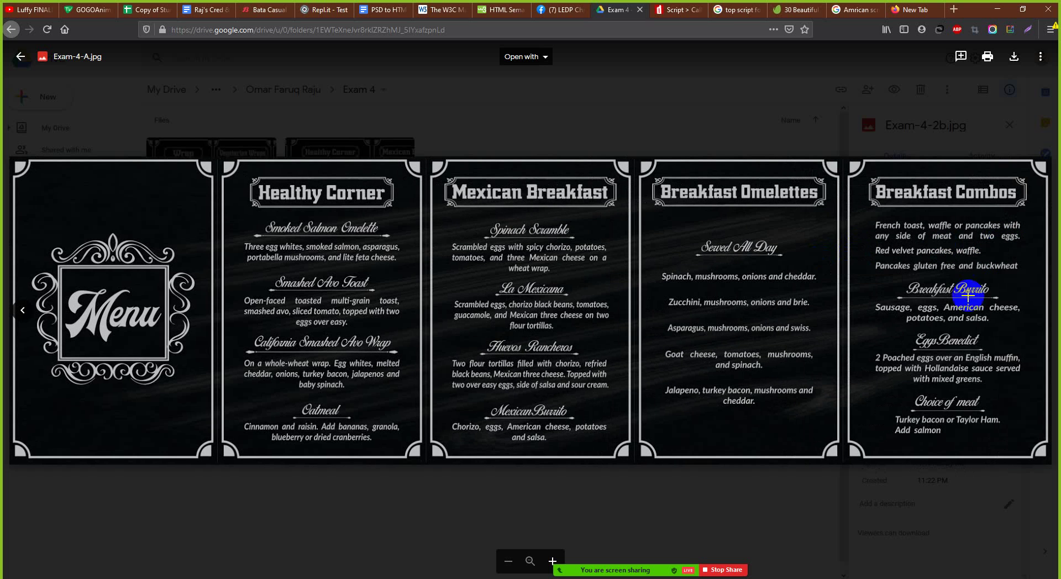
drag(882, 279, 1004, 438)
click(784, 336)
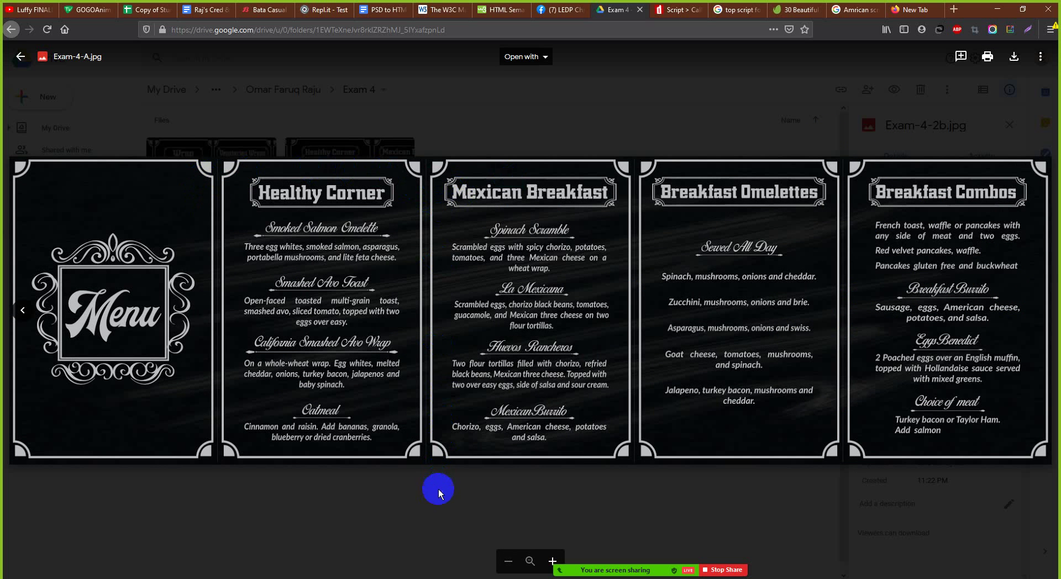
click(424, 517)
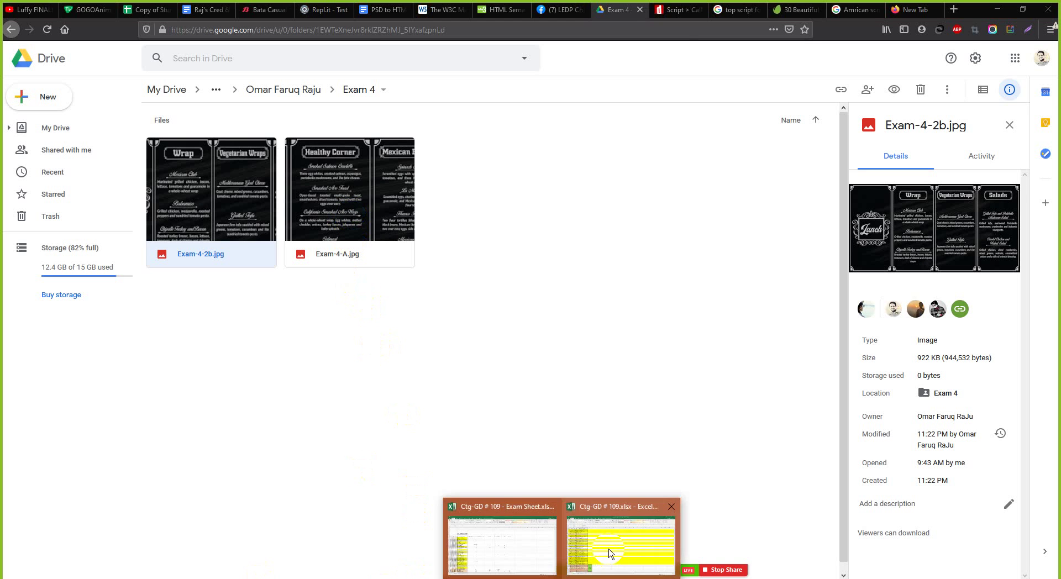
Step: Enter 8 as the Exam 4 mark in cell H17 of the Ctg-GD # 109 Exam Sheet workbook and switch back to Drive
click(624, 545)
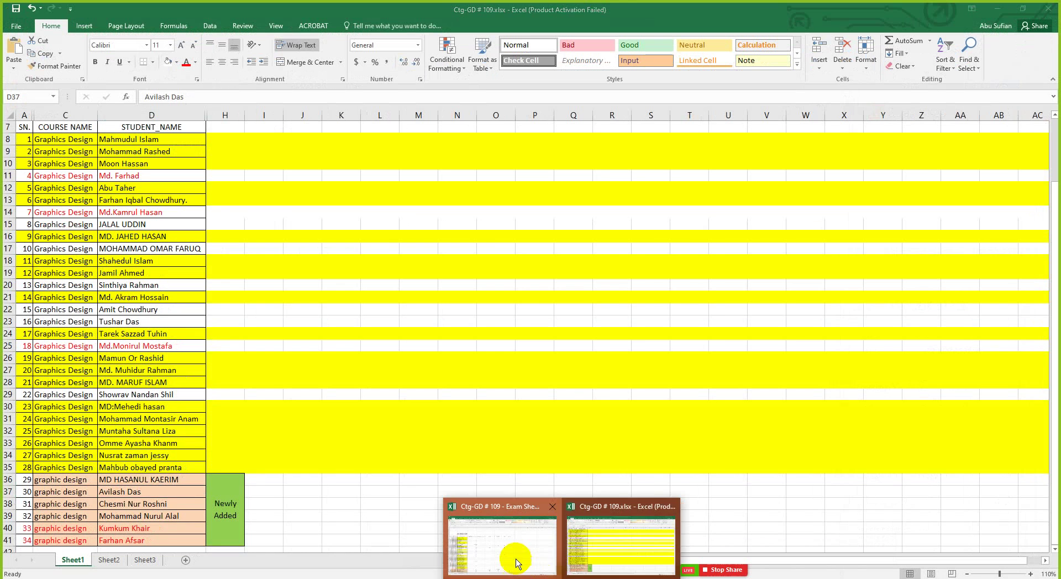
click(516, 558)
scroll(236, 426, down, 3)
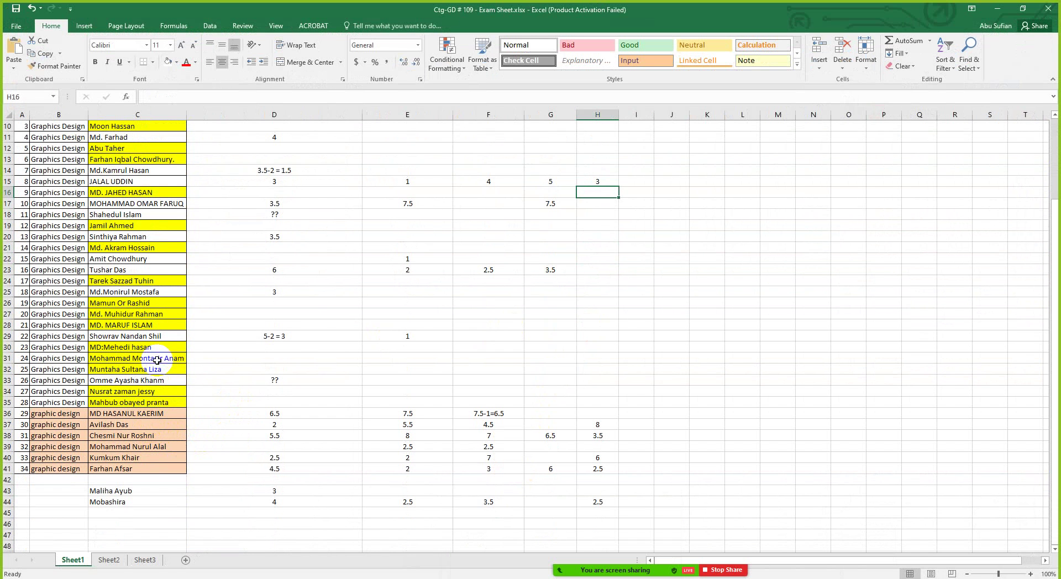
click(6, 203)
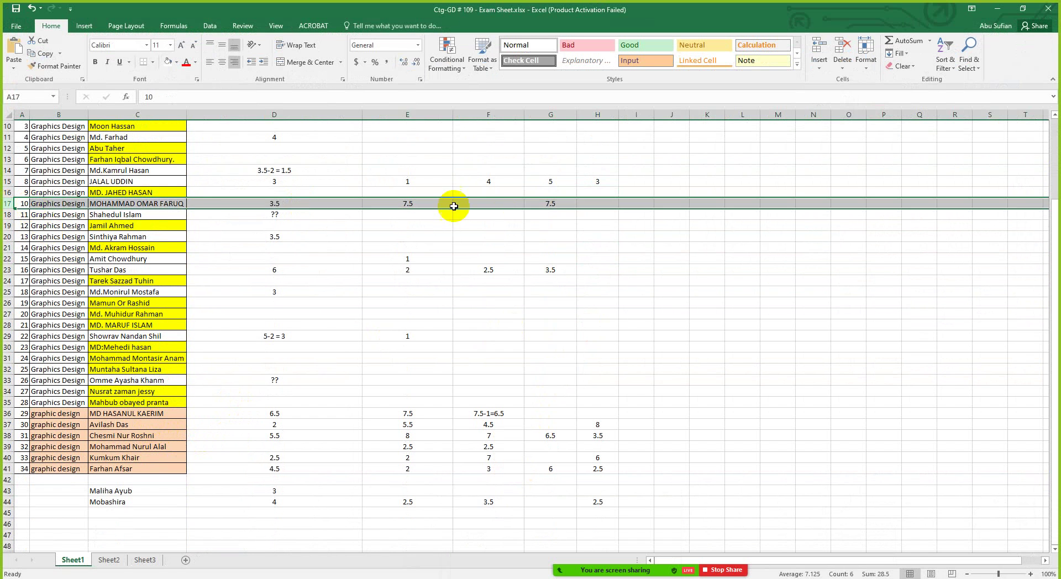
click(602, 203)
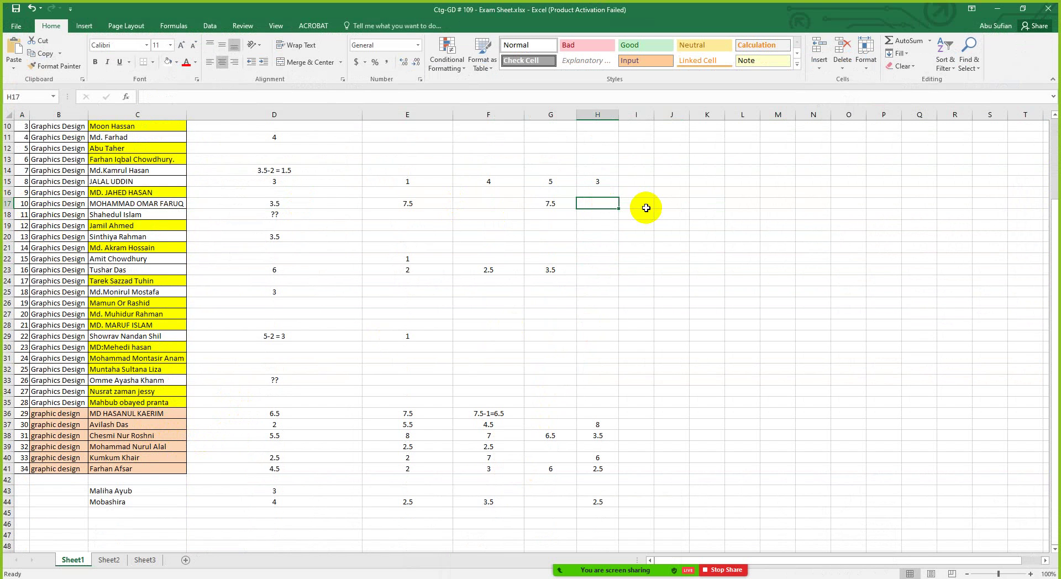
text(8)
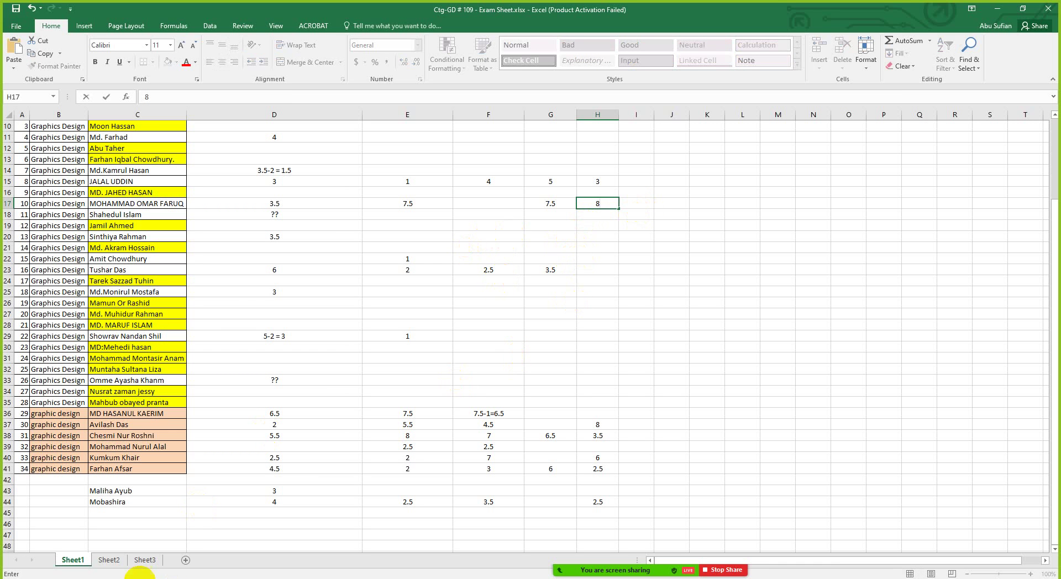
click(92, 576)
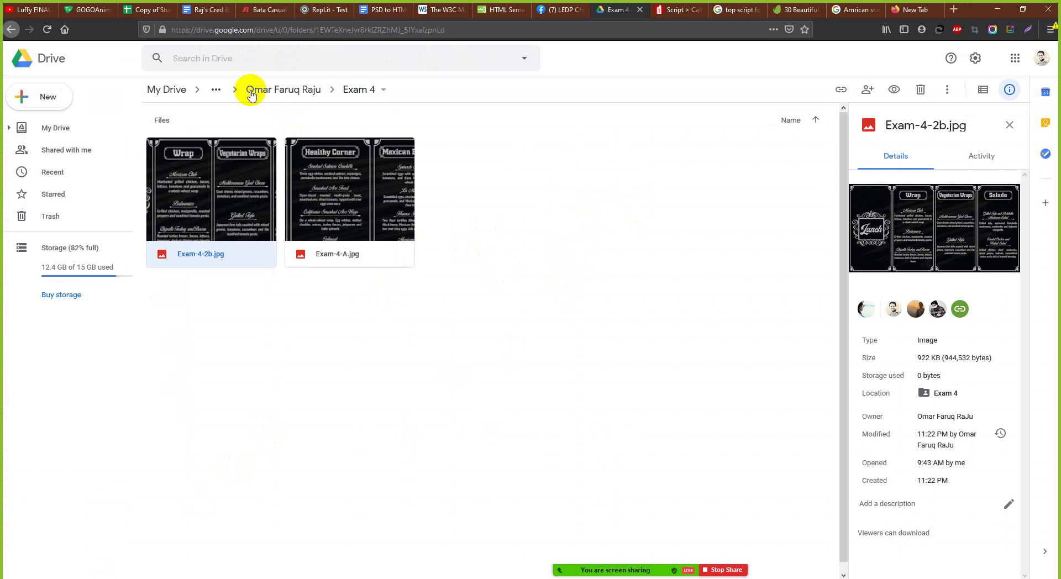
Step: Return to the Students Work folder and bring up the meeting's participants list
click(216, 90)
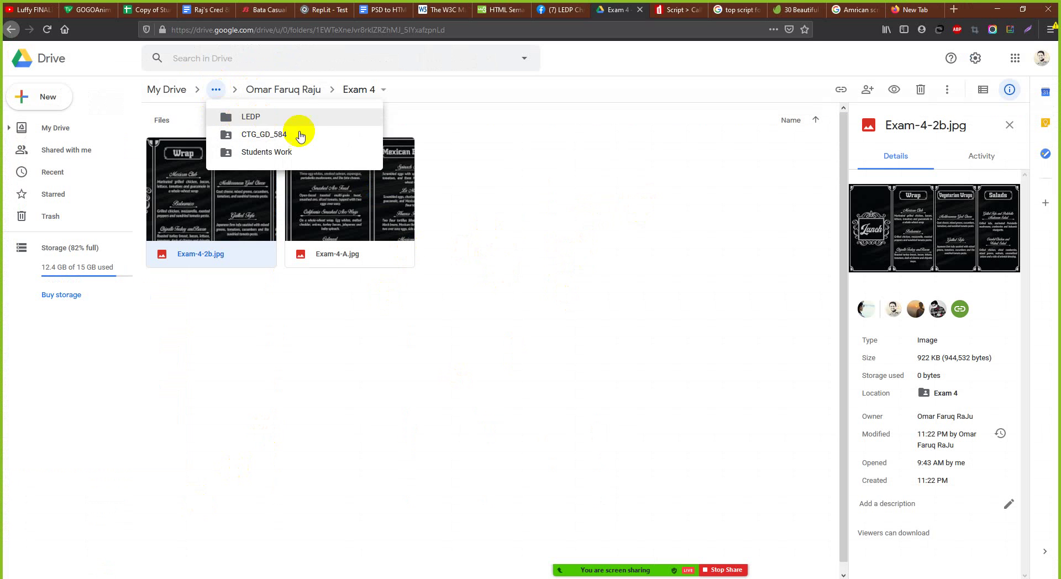
click(360, 151)
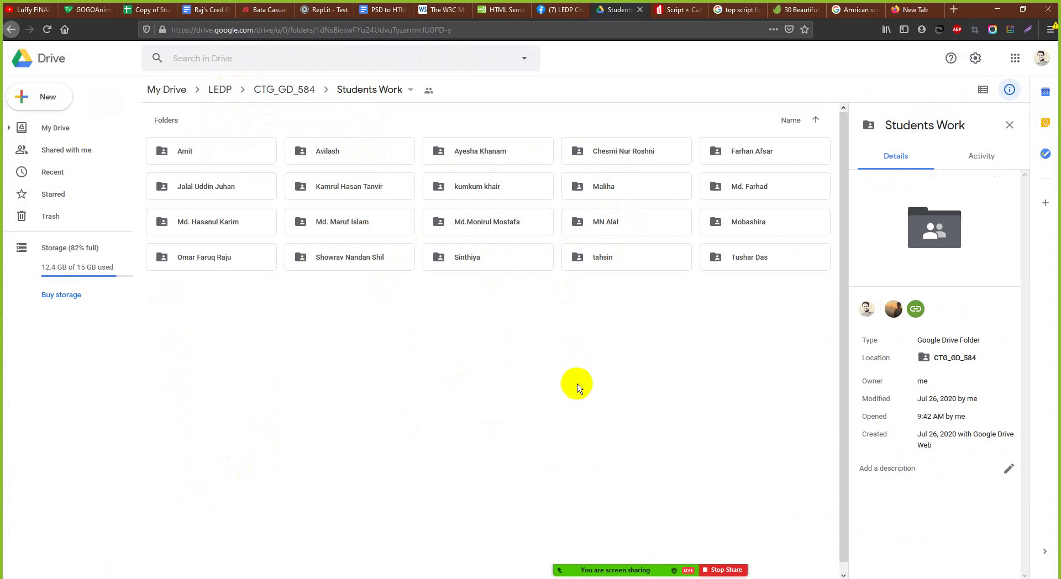
click(606, 550)
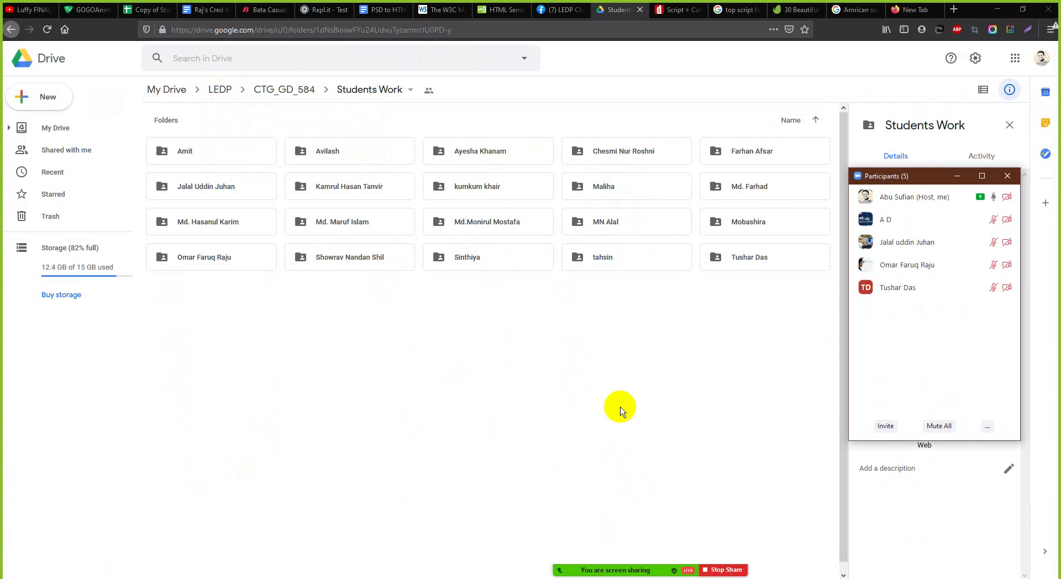
Step: Open the Exam 4 folder inside the last student folder listed in Students Work
click(750, 264)
double_click(747, 266)
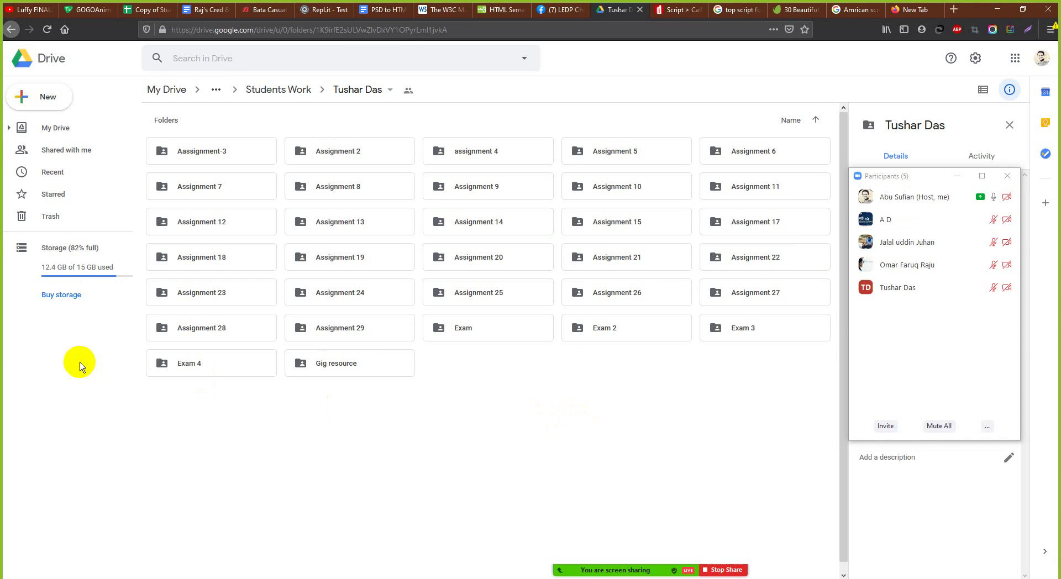
click(200, 366)
double_click(200, 366)
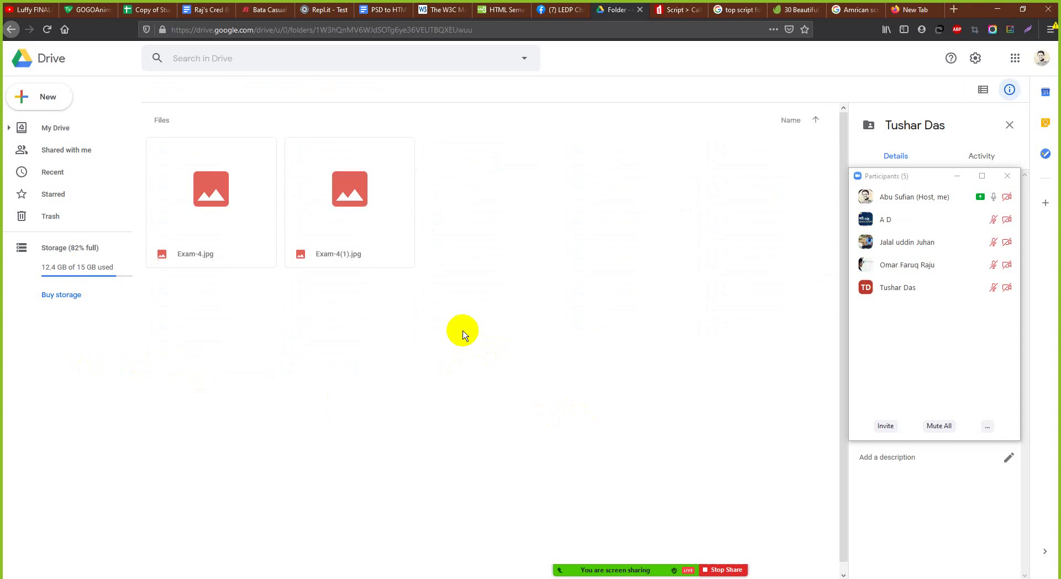
Step: View Exam-4.jpg, minimize the participants list and examine the lunch menu's border, marking the framed area without posting a comment
double_click(219, 208)
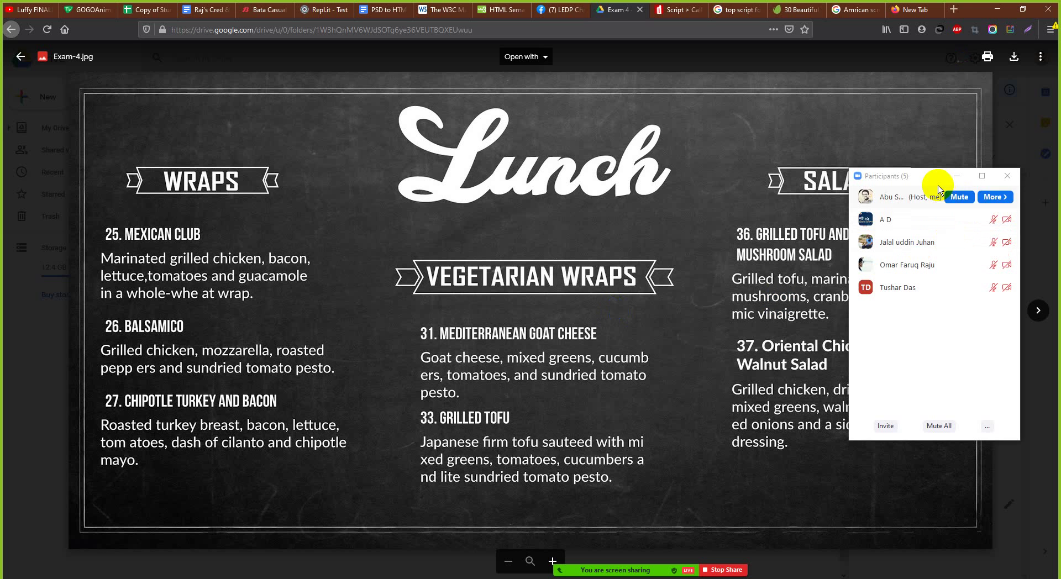
click(957, 175)
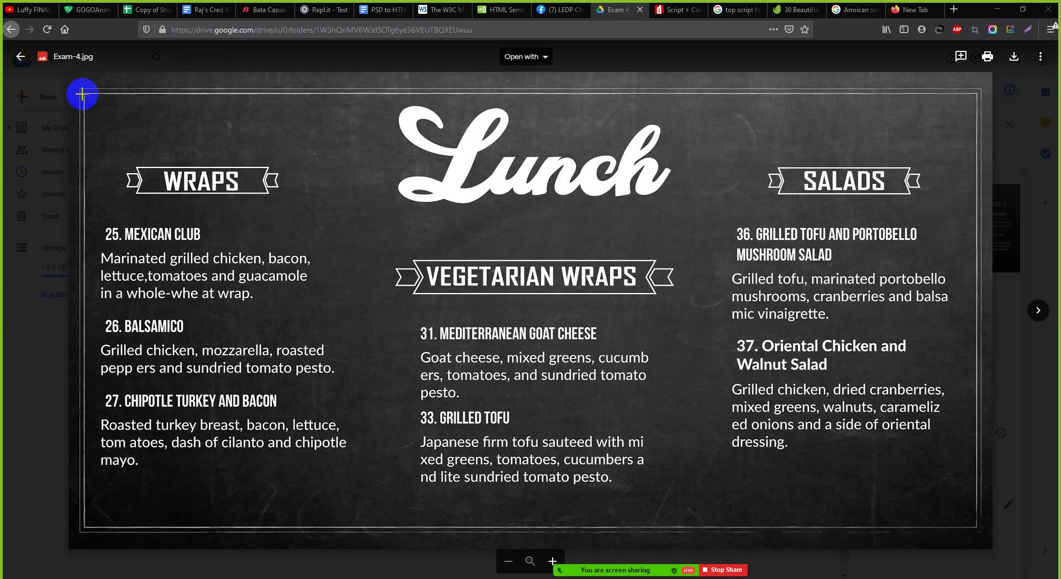
drag(84, 92, 978, 532)
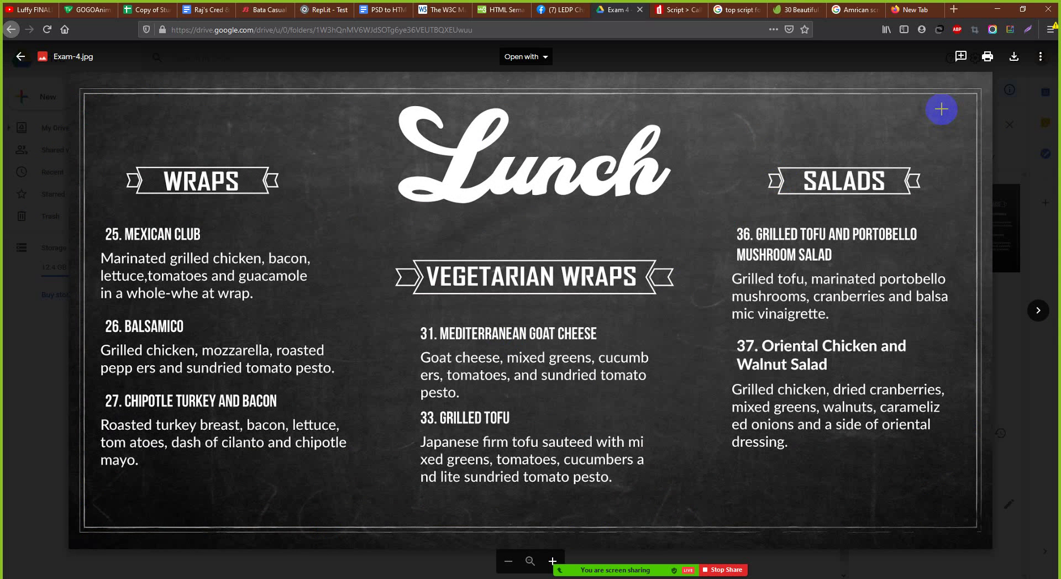
Step: View Exam-4(1).jpg and examine the central Menu emblem, marking the area around it without posting a comment
click(1038, 310)
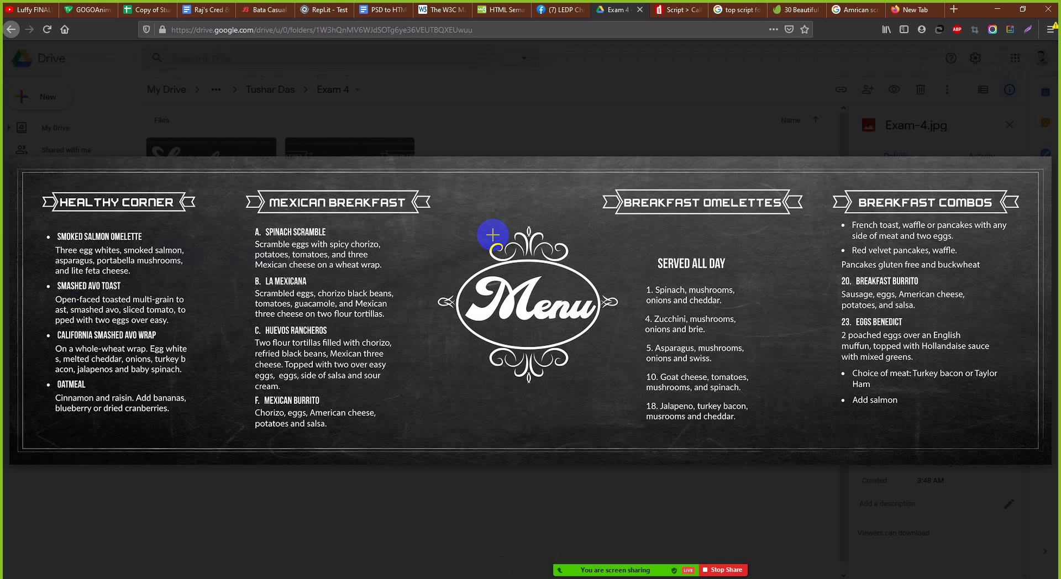
key(Print)
drag(437, 224, 613, 392)
click(471, 328)
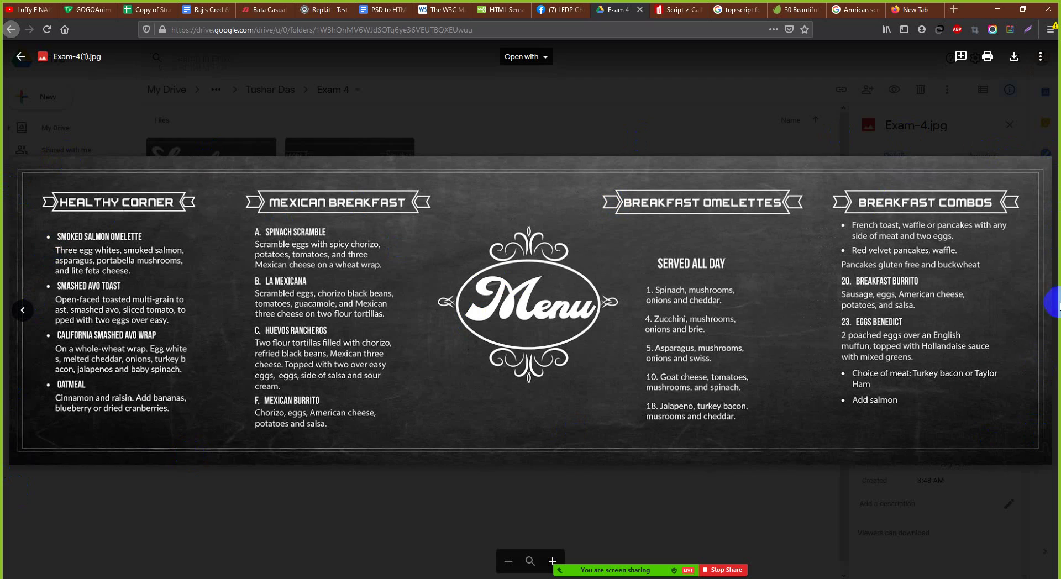
Step: Inspect the Healthy Corner and Mexican Breakfast columns up close, and mark the upper ornament of the Menu emblem without commenting
click(91, 334)
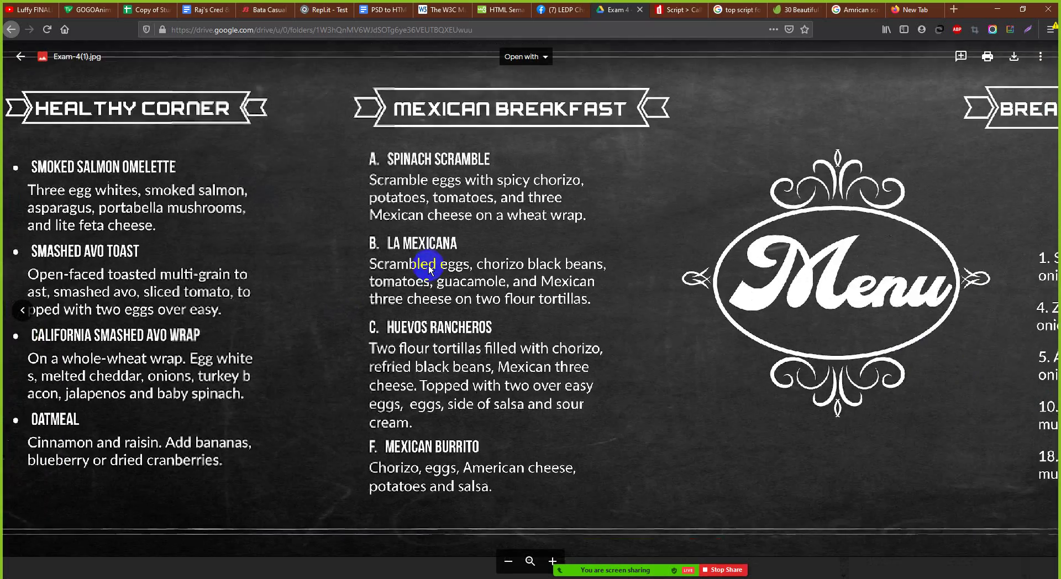
click(429, 265)
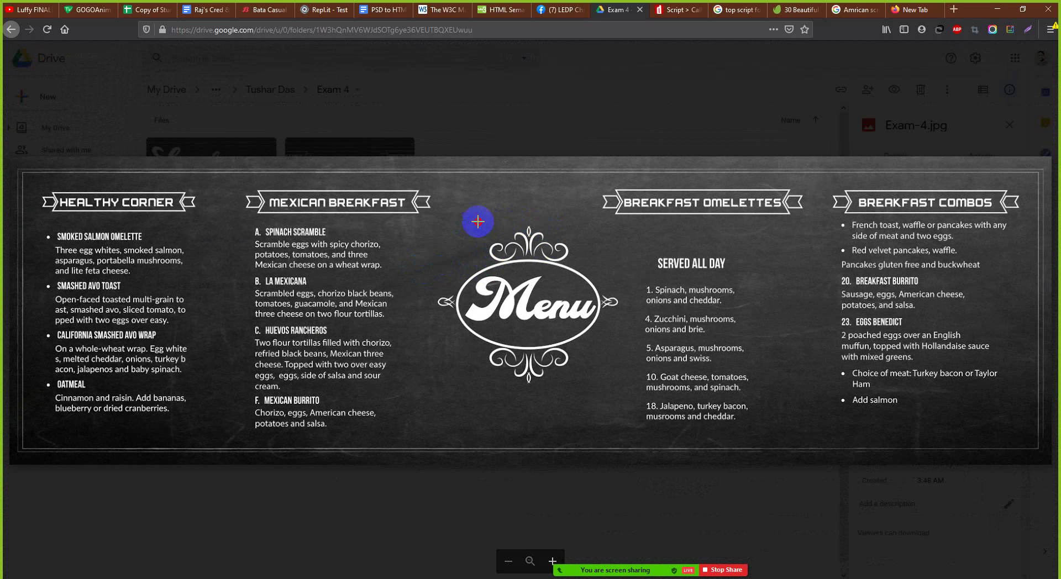
key(Print)
drag(468, 216, 583, 267)
key(Escape)
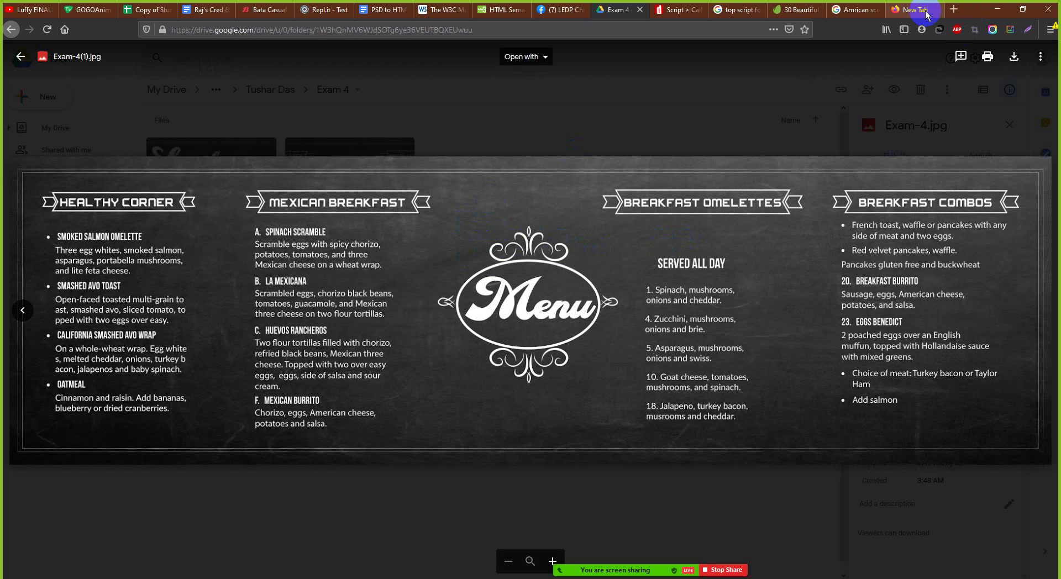
Step: Run a Google image search for "Chalk board menu" in the empty browser tab
click(904, 10)
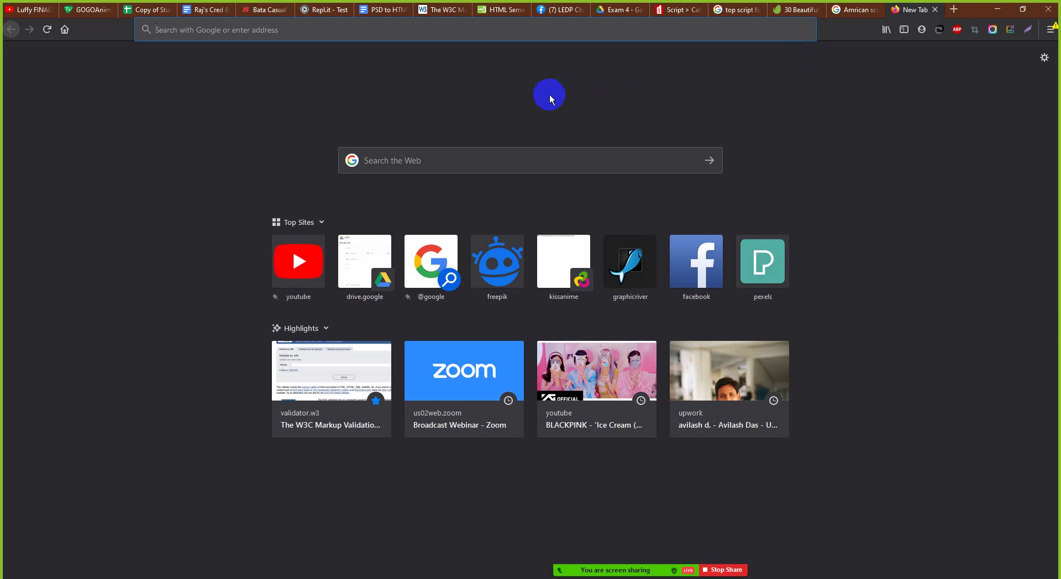
text(Chalk)
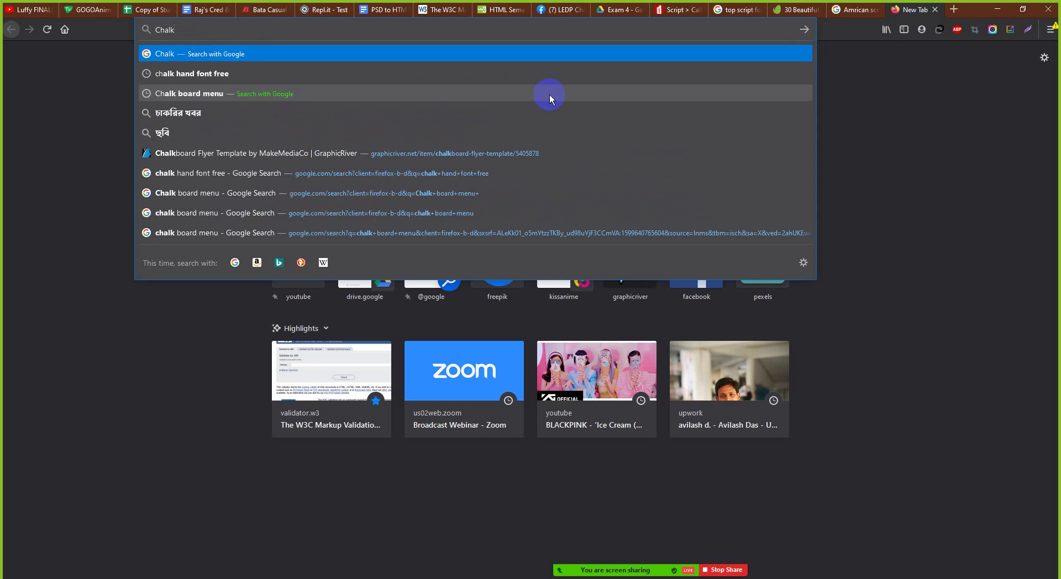
key(Down)
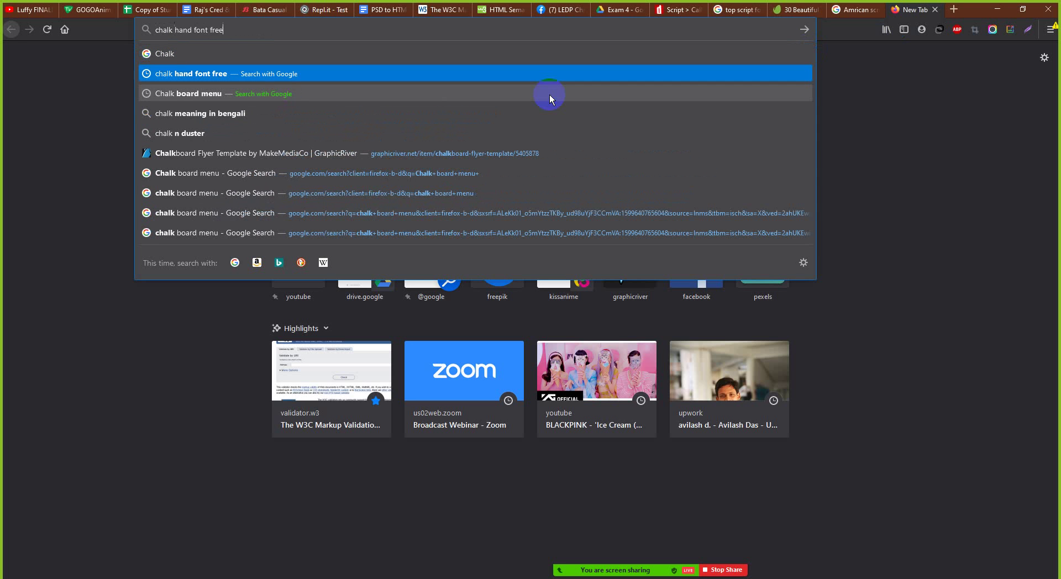
click(549, 95)
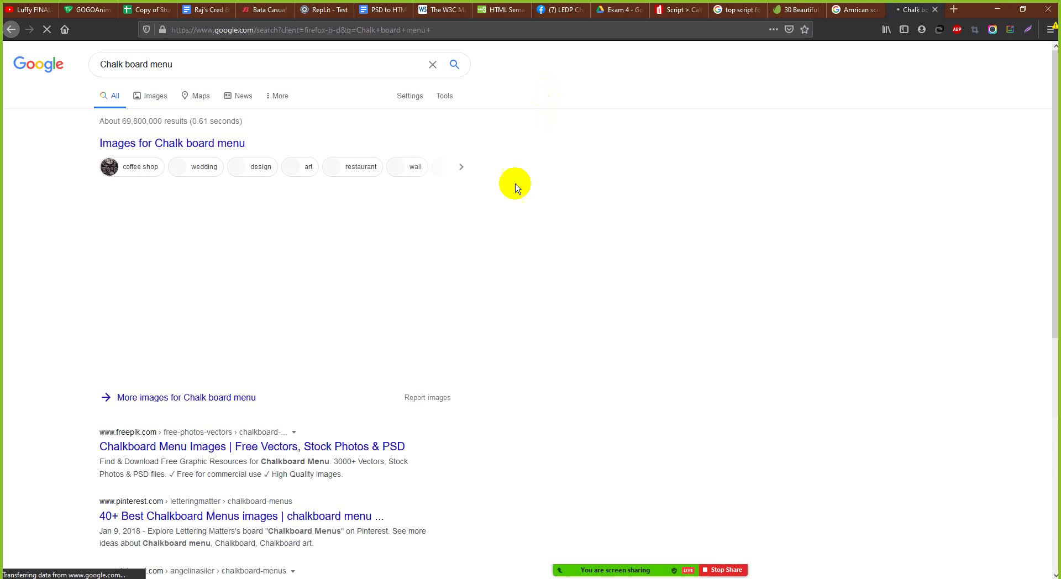
click(155, 98)
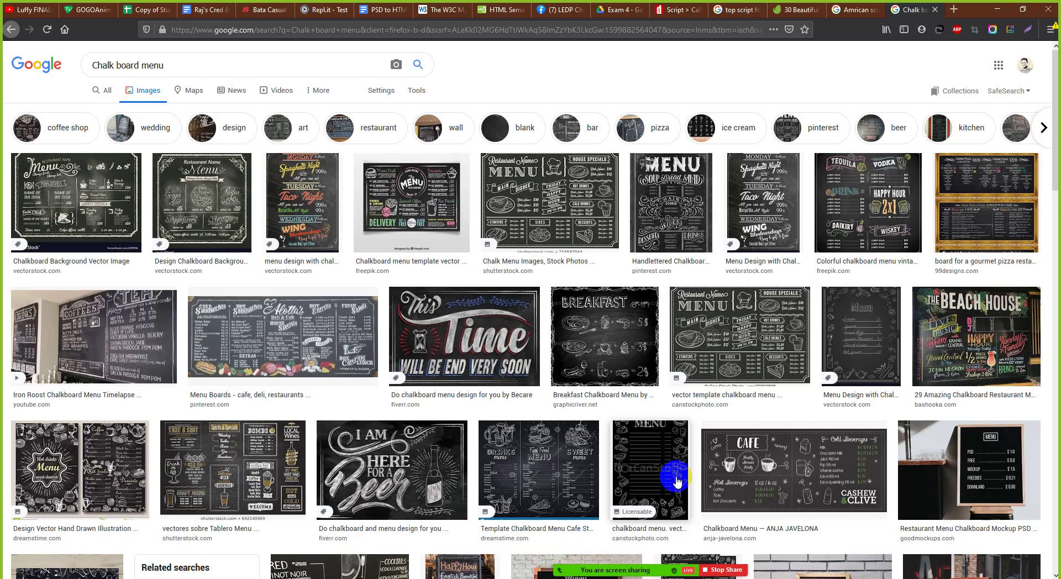
Step: Examine the chalkboard menu image results as reference designs and switch back to the Exam-4(1).jpg preview in Drive
scroll(679, 481, down, 3)
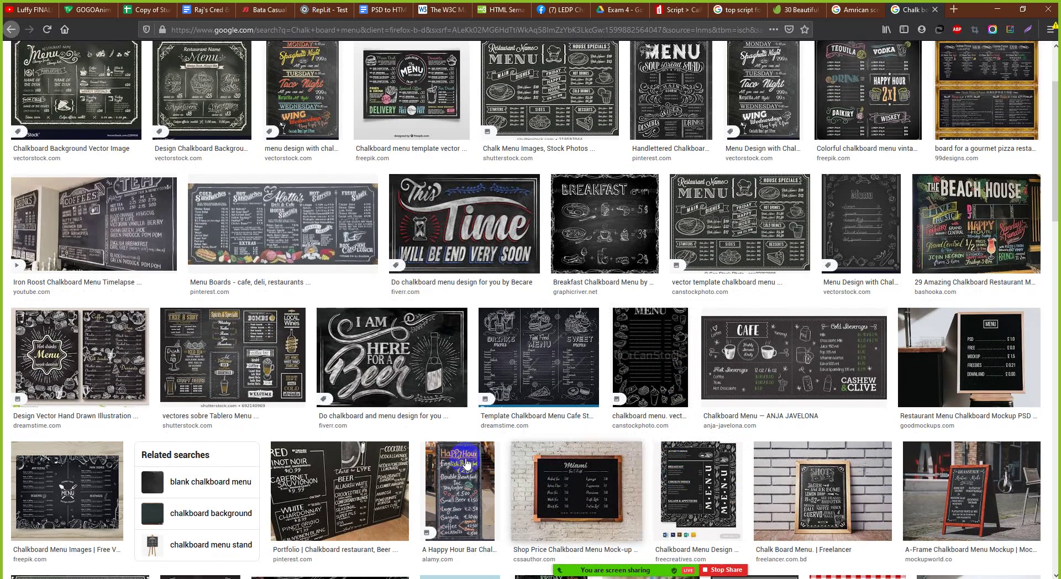
scroll(348, 436, down, 3)
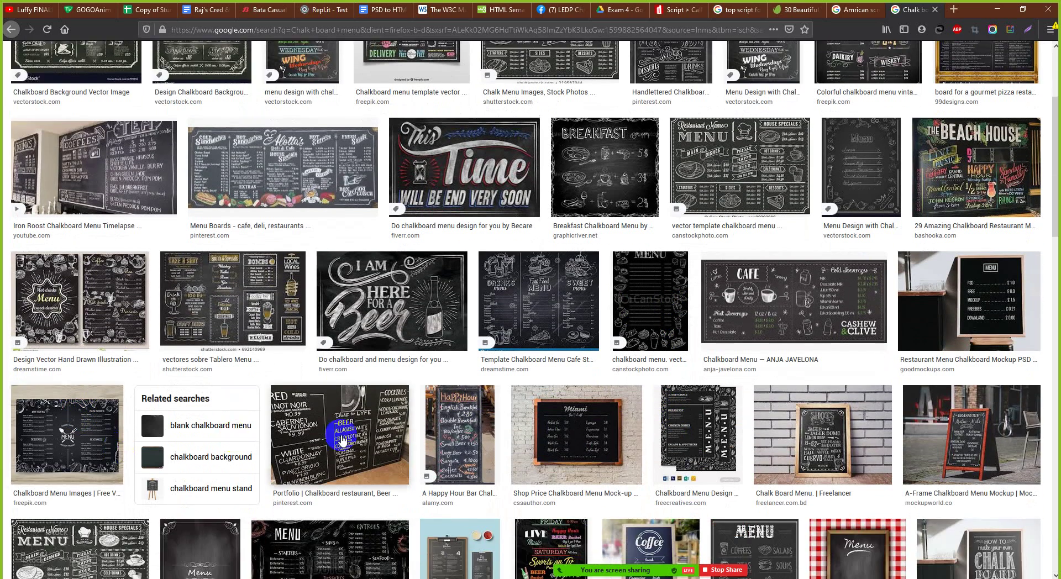
scroll(348, 436, down, 1)
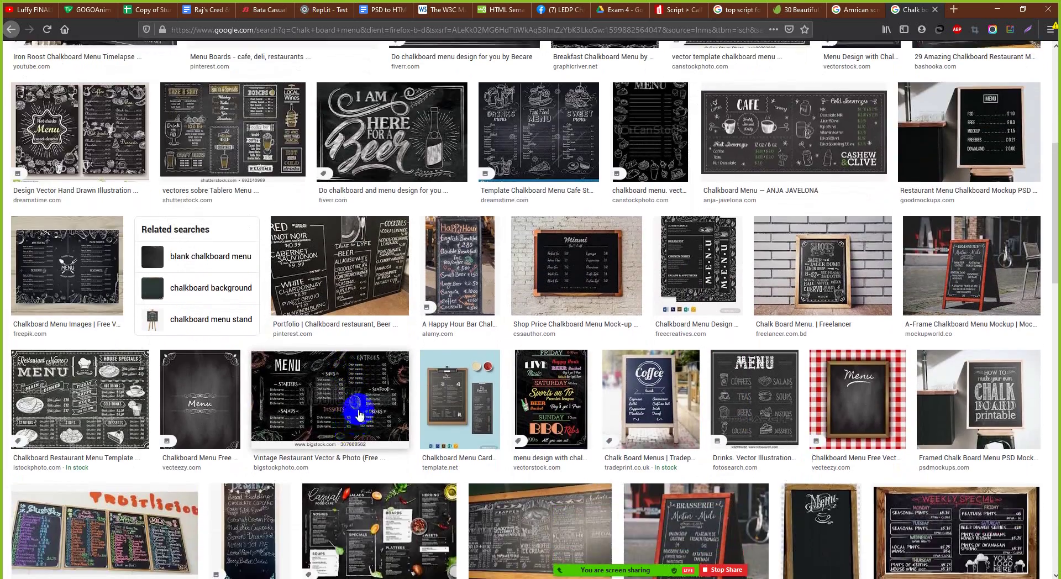
scroll(359, 414, down, 2)
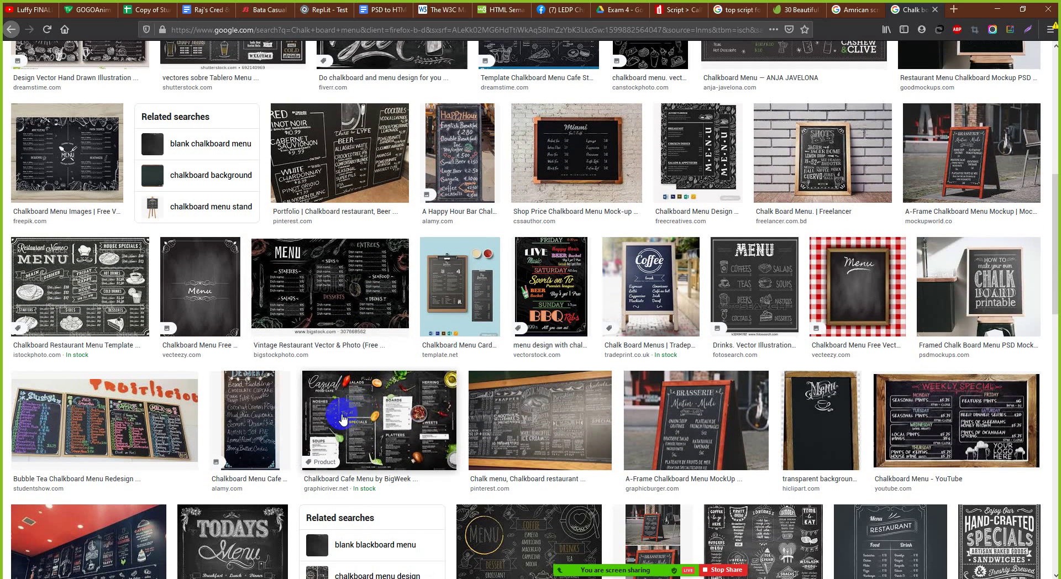
scroll(580, 484, down, 2)
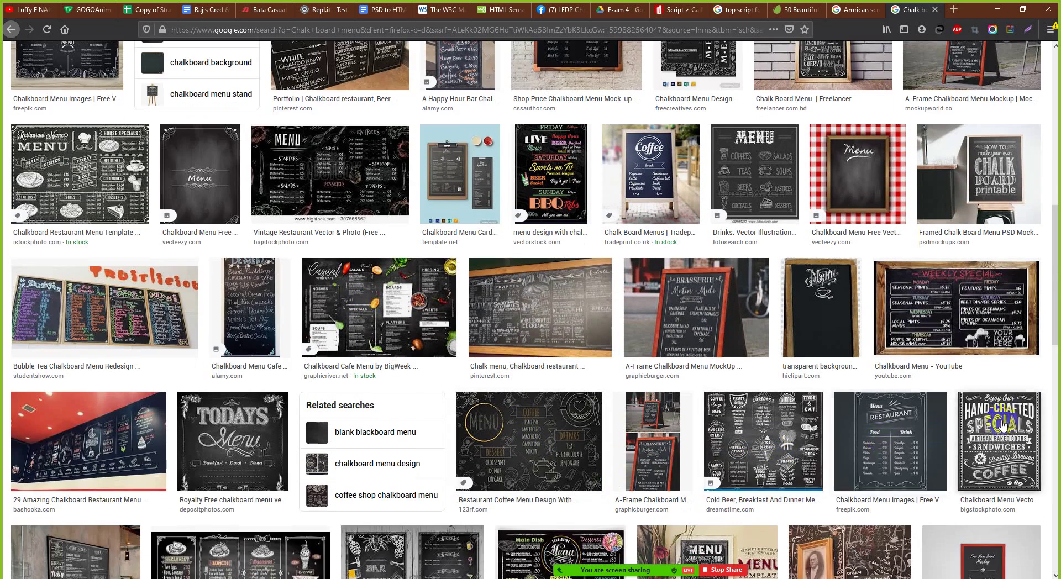
scroll(1002, 425, down, 2)
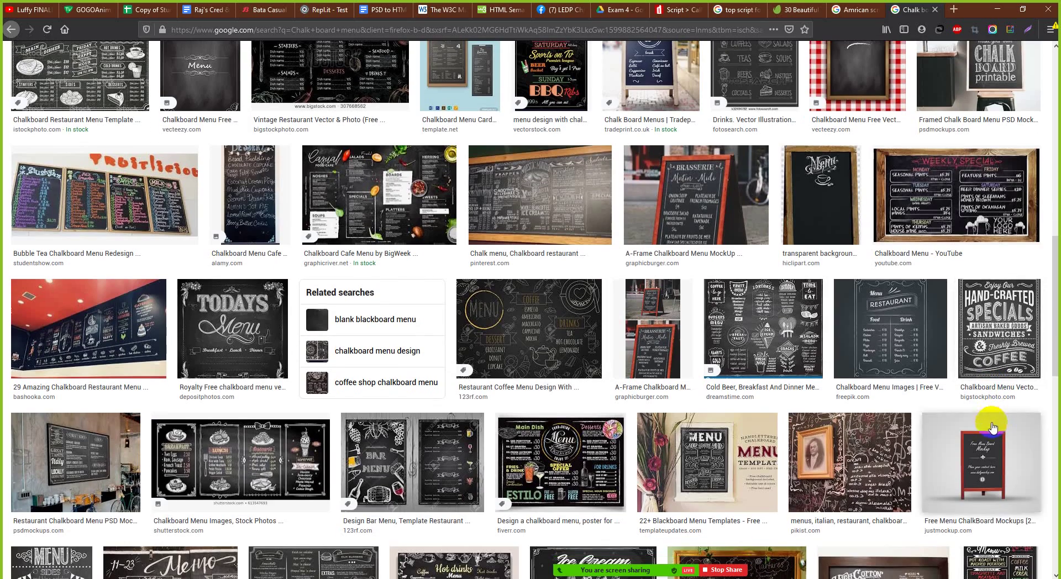
scroll(774, 332, down, 5)
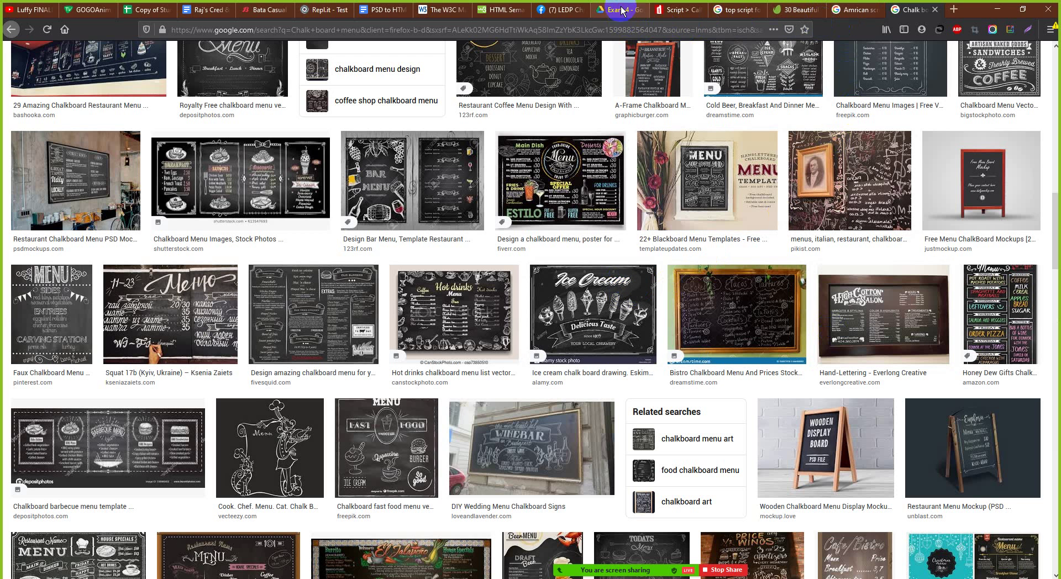
click(623, 11)
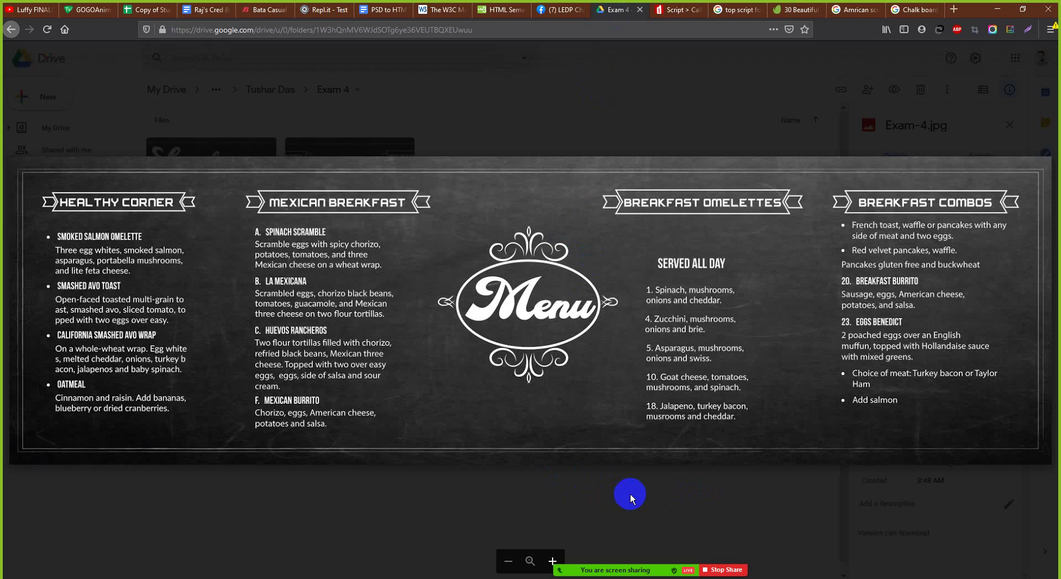
Step: Close and reopen the Exam-4(1).jpg preview and examine the gap below the section headings, marking it across the columns without commenting
click(305, 556)
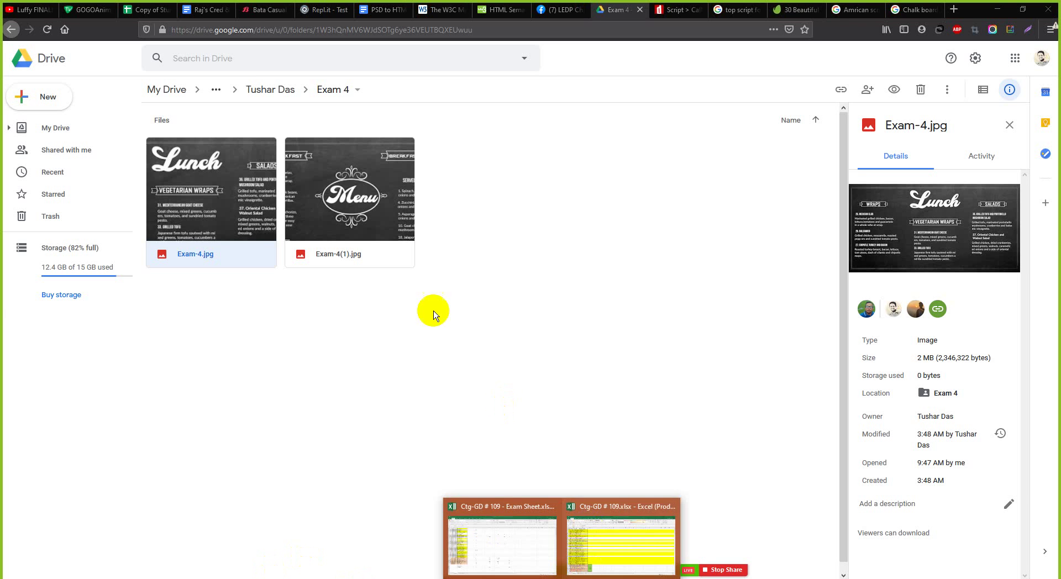
click(365, 196)
double_click(364, 197)
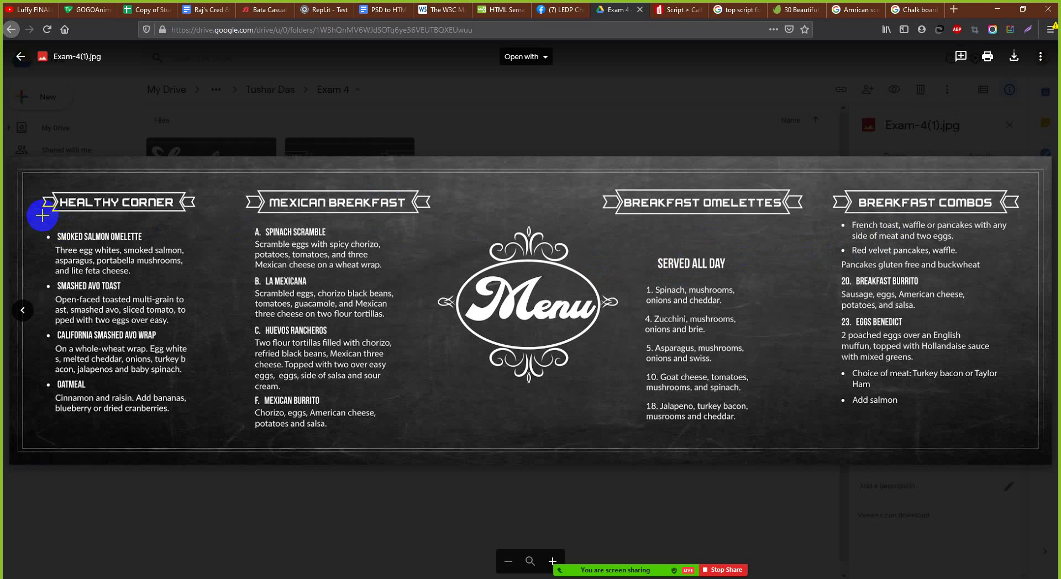
drag(42, 216, 974, 238)
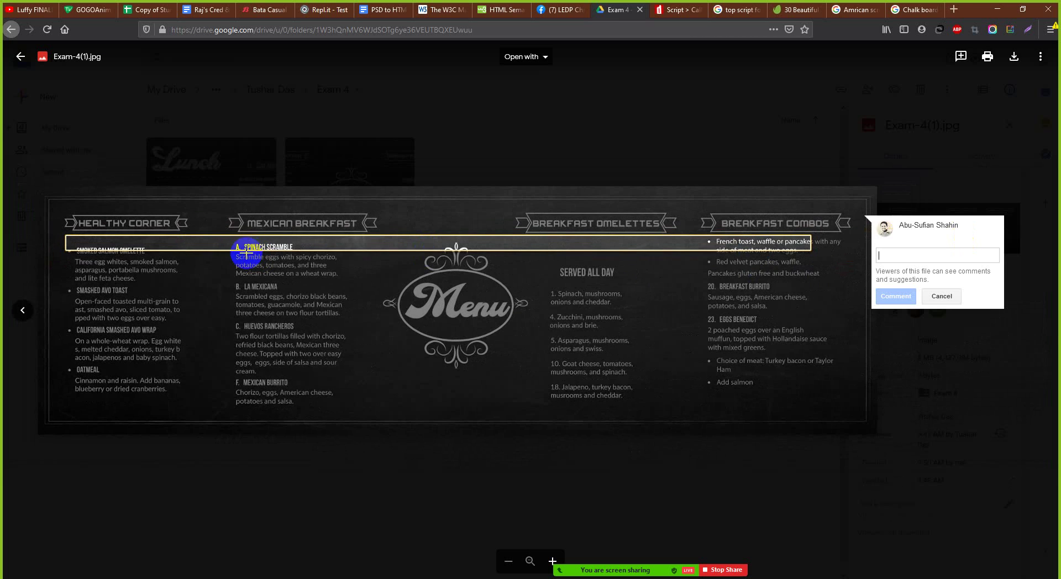
key(Escape)
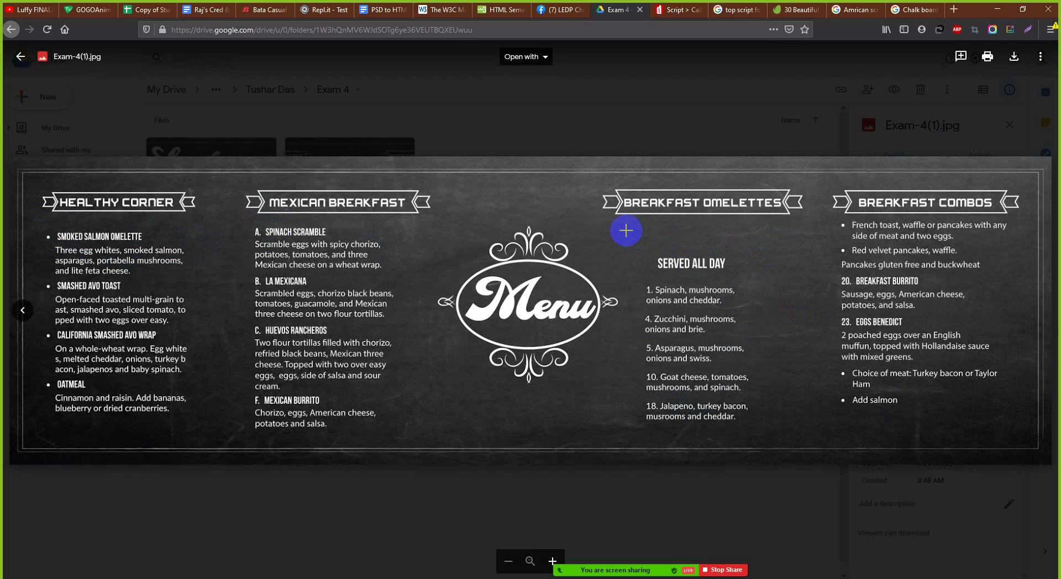
Step: Examine the Breakfast Omelettes item block and the Breakfast Combos column, marking these areas without posting a comment
drag(627, 231, 791, 431)
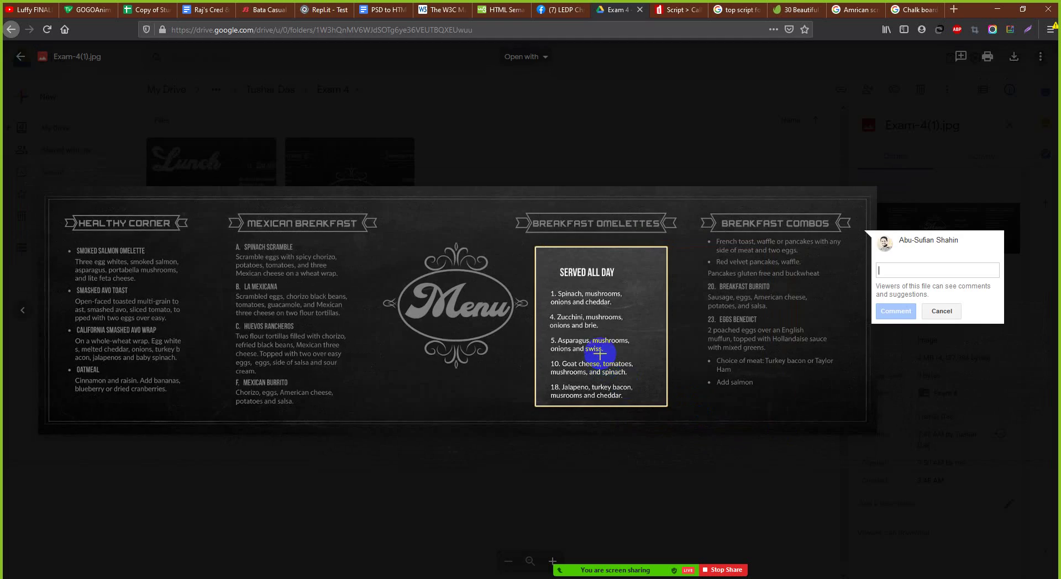
click(976, 310)
drag(844, 224, 950, 411)
click(791, 307)
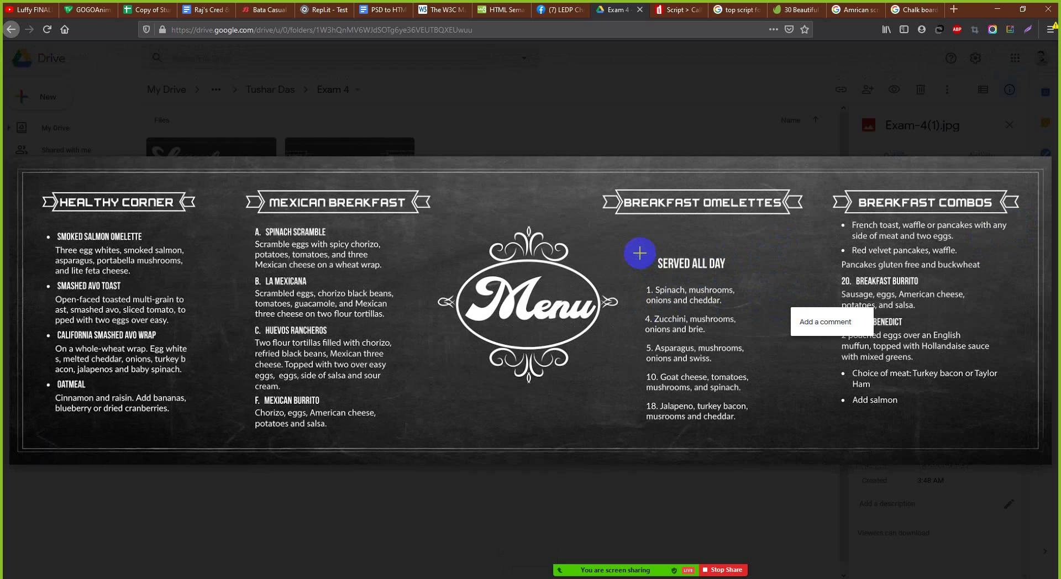
click(771, 289)
click(563, 247)
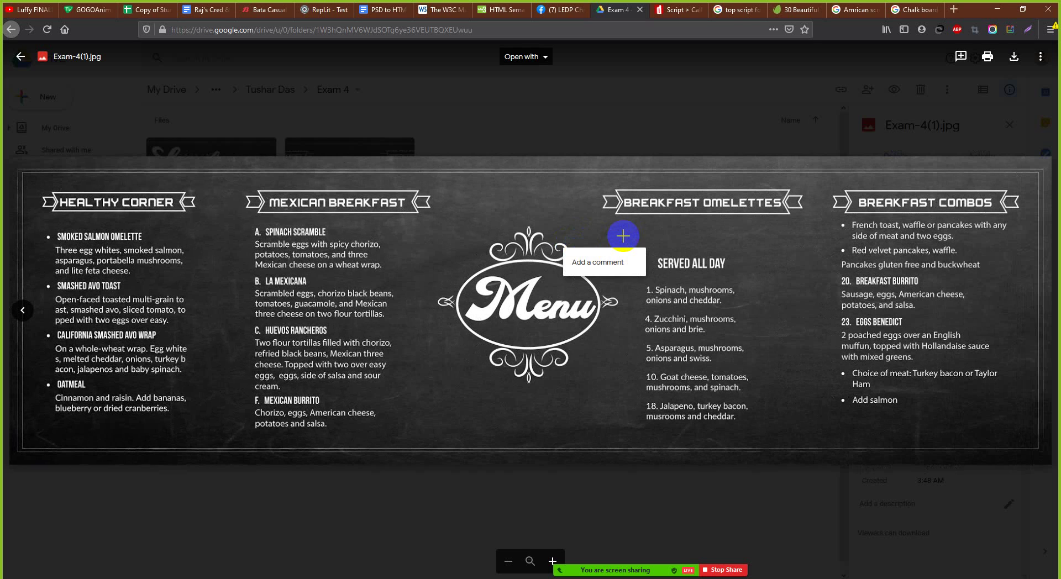
drag(624, 237, 752, 430)
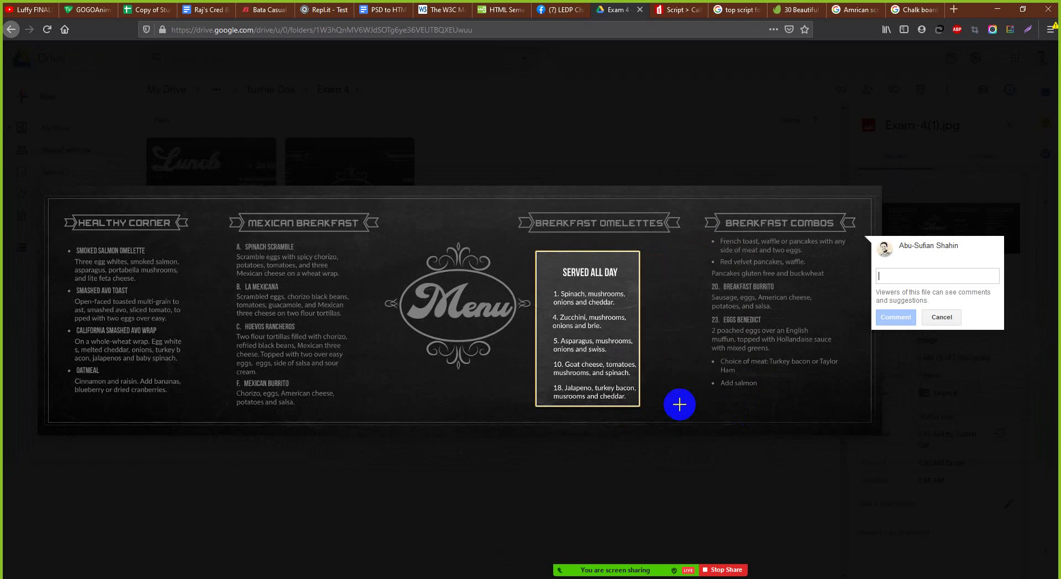
click(607, 350)
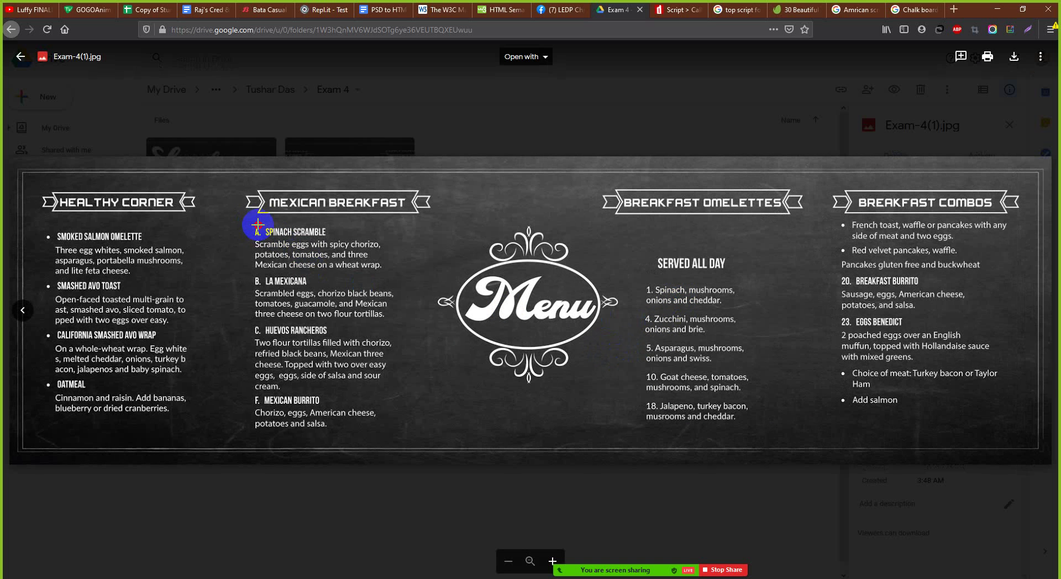
Step: Examine the item lists under Mexican Breakfast and Breakfast Omelettes, marking each block without posting a comment
drag(257, 226, 415, 434)
click(320, 322)
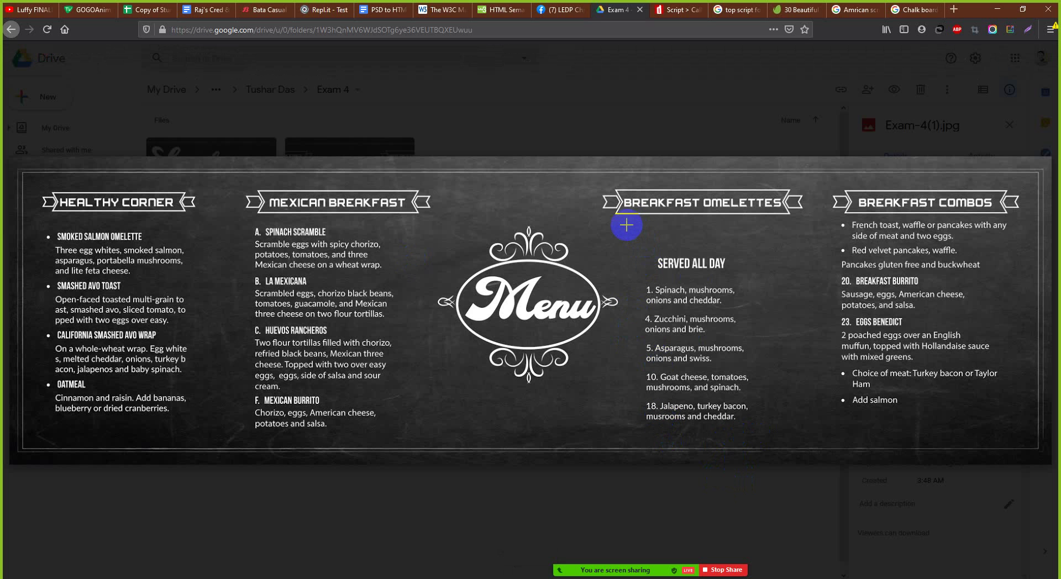
key(shift+super+s)
drag(621, 225, 787, 427)
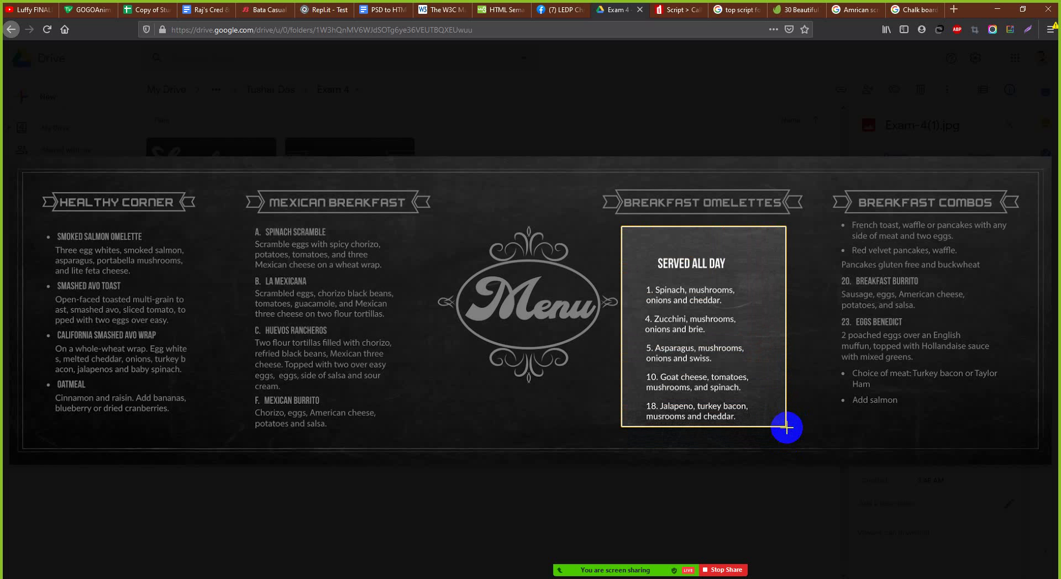
drag(787, 427, 787, 427)
click(600, 348)
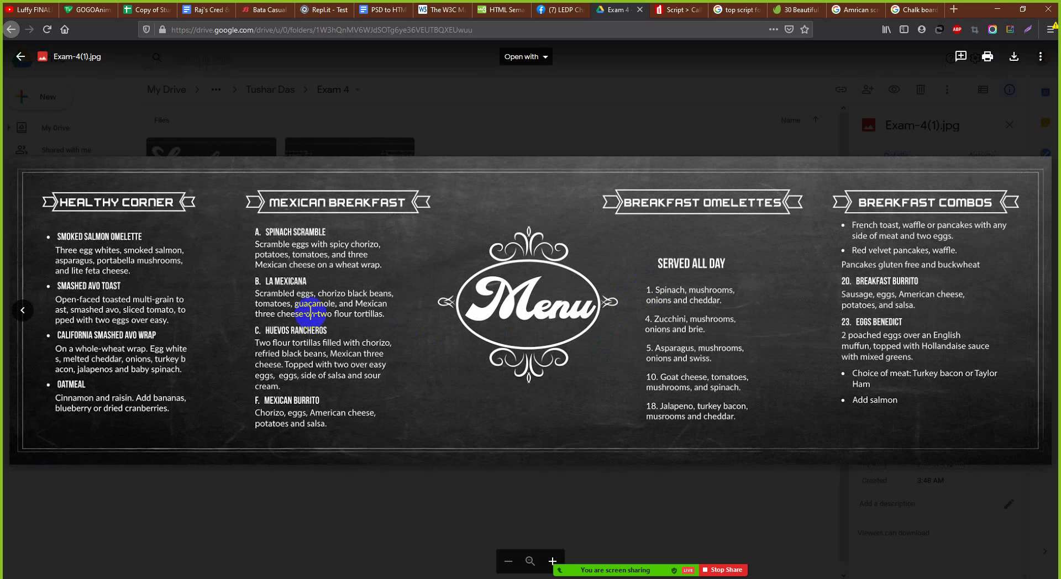
Step: Examine the Smoked Salmon Omelette and California Smashed Avo Wrap headings, marking the Healthy Corner and Mexican Breakfast columns together without commenting
drag(62, 228, 147, 245)
click(139, 239)
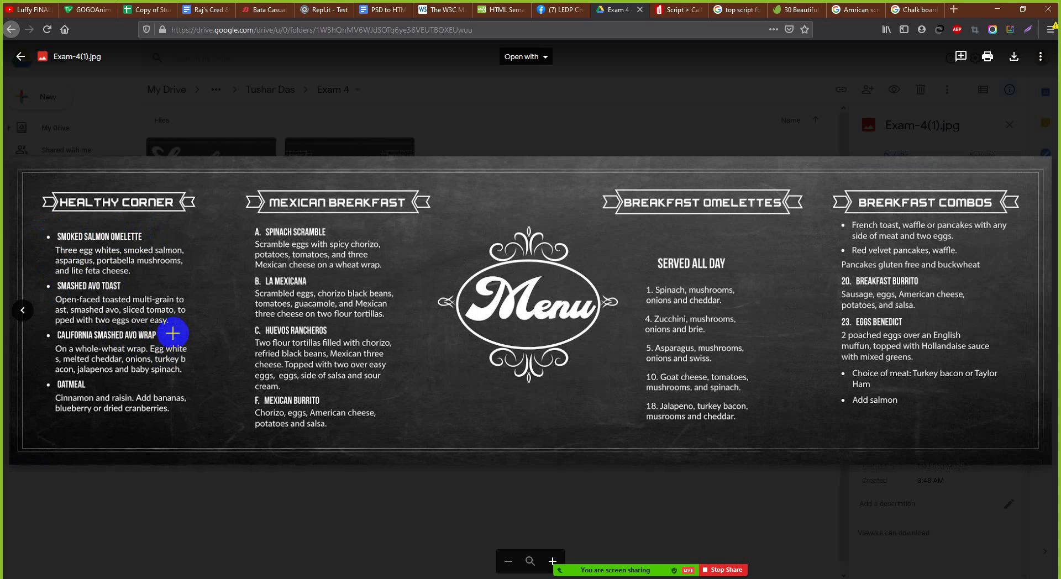
key(Print)
drag(176, 330, 56, 339)
key(Escape)
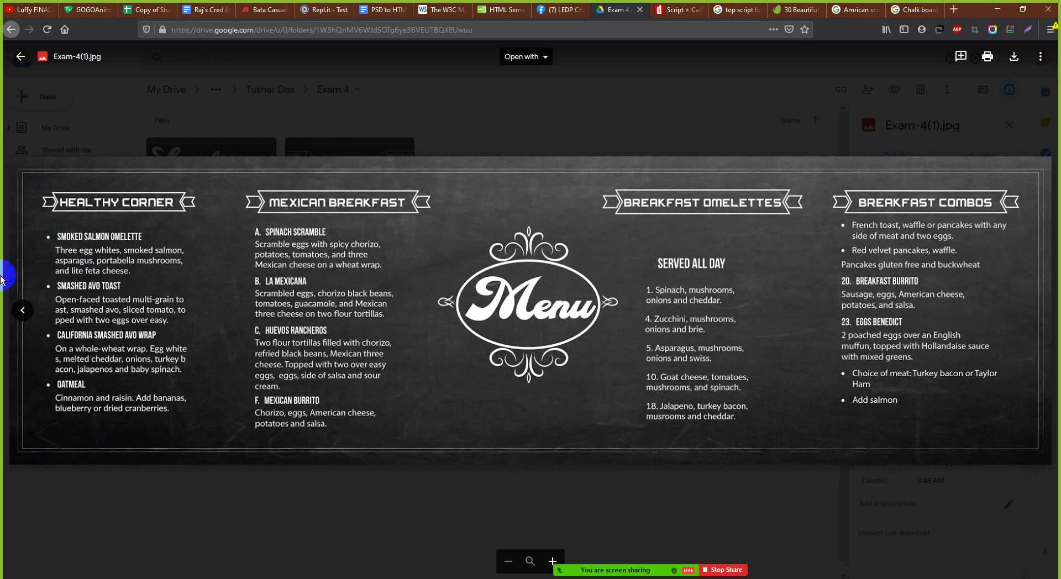
drag(40, 187, 434, 436)
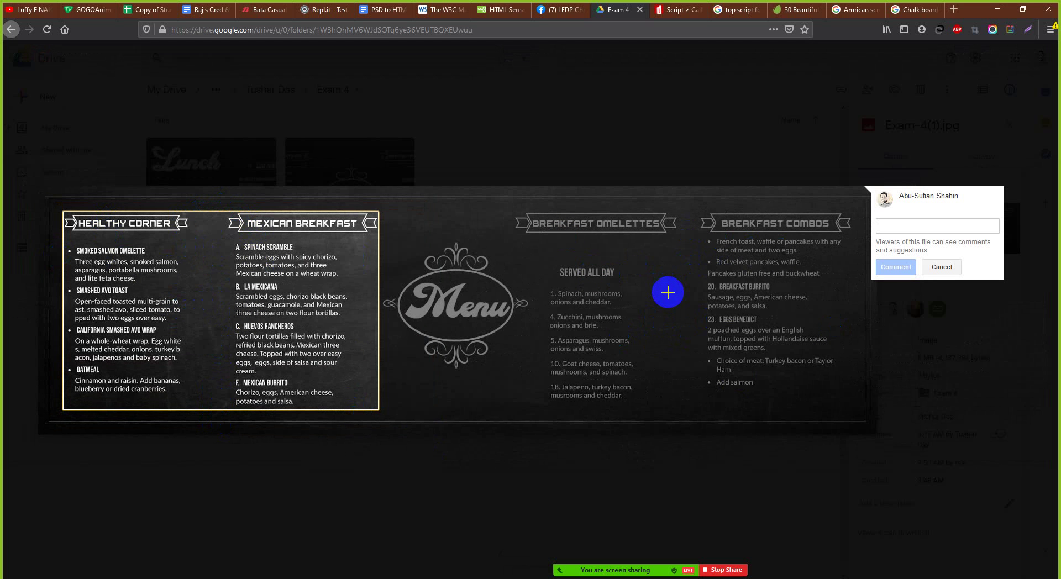
key(Escape)
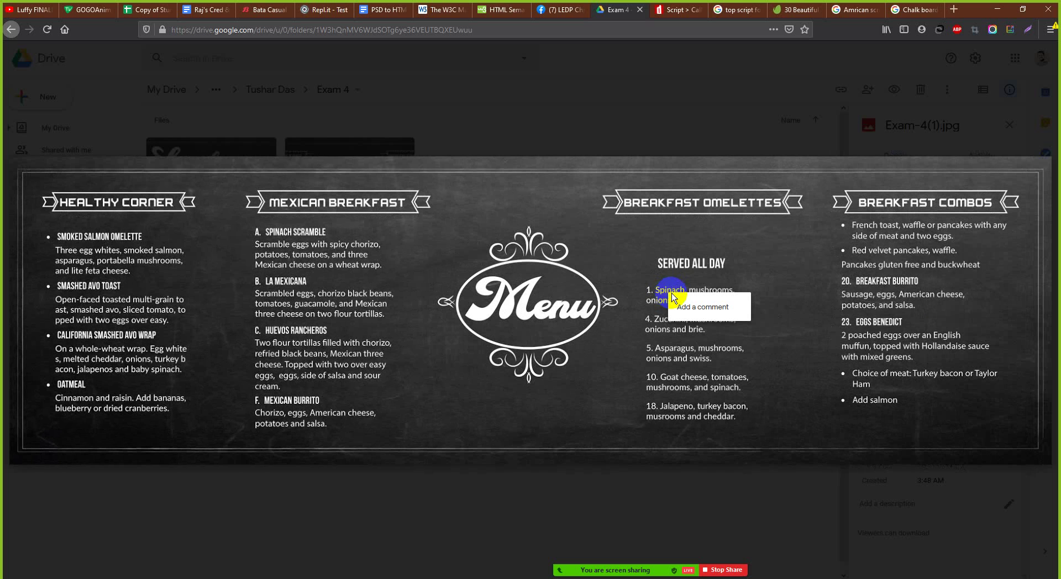
Step: Close the Exam-4(1).jpg preview and switch to the Ctg-GD # 109 - Exam Sheet workbook in Excel
click(539, 115)
click(606, 550)
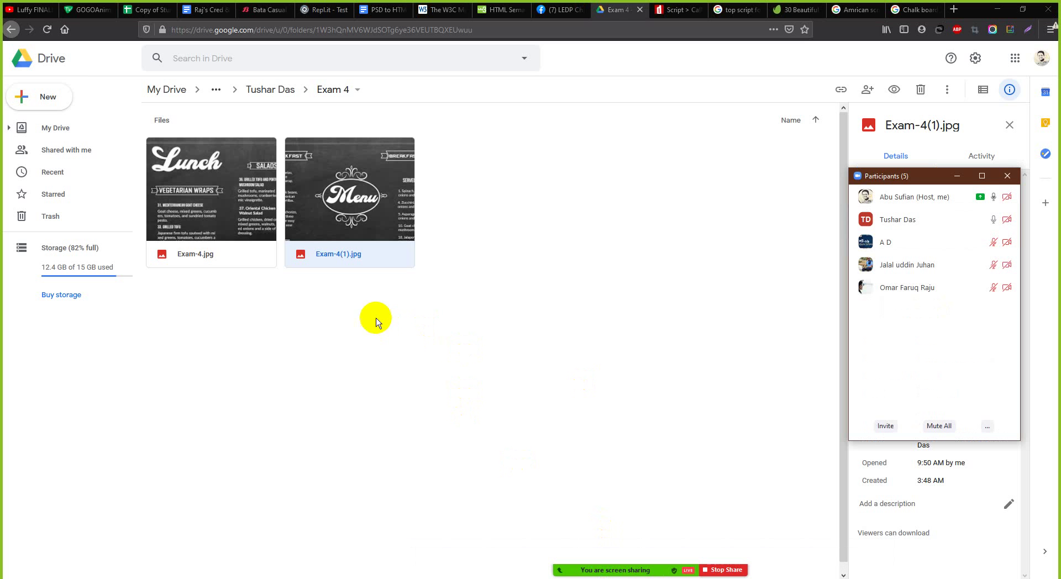
click(216, 95)
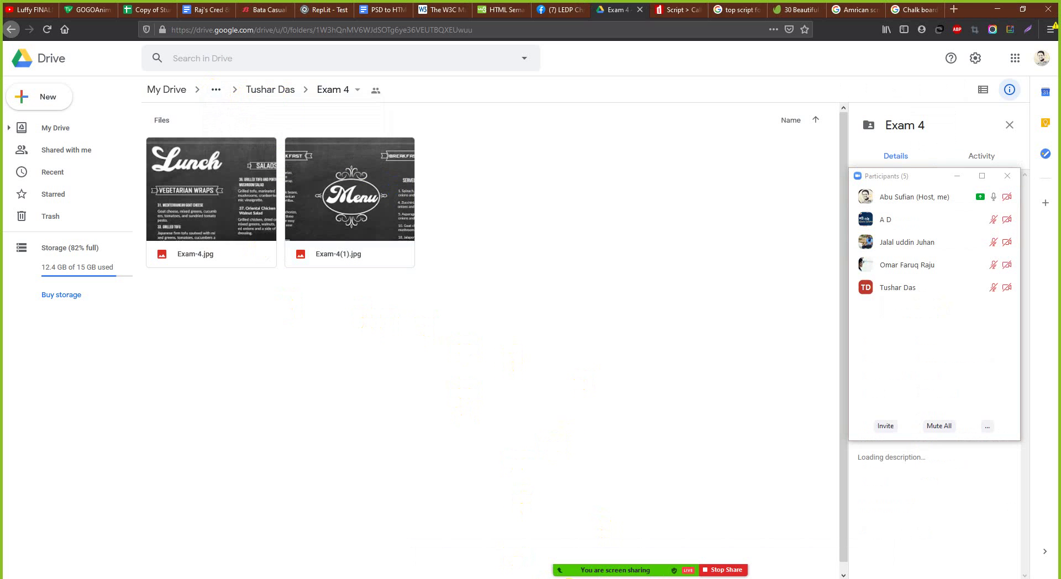
mouse_move(561, 578)
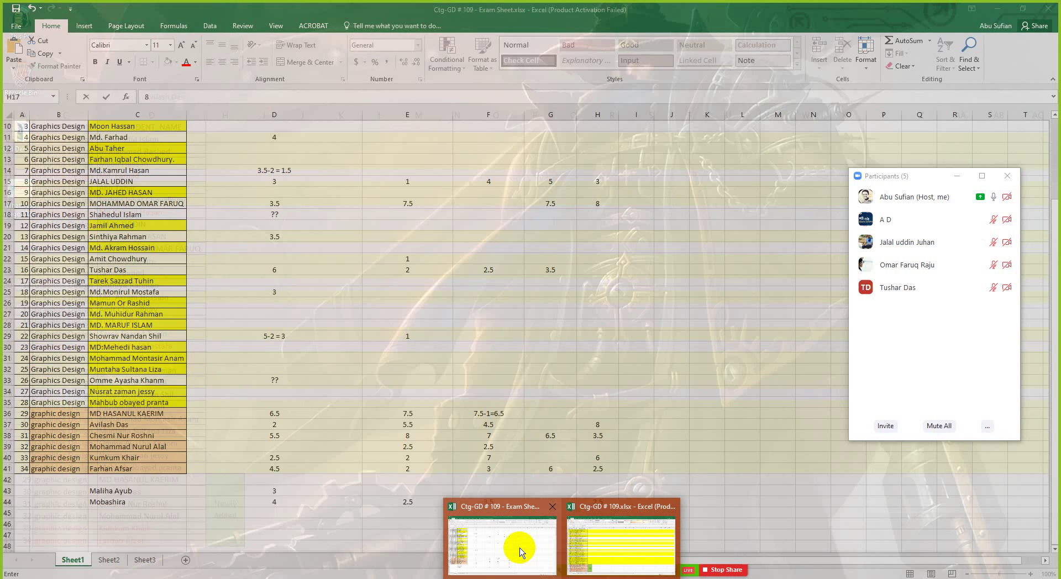
click(519, 547)
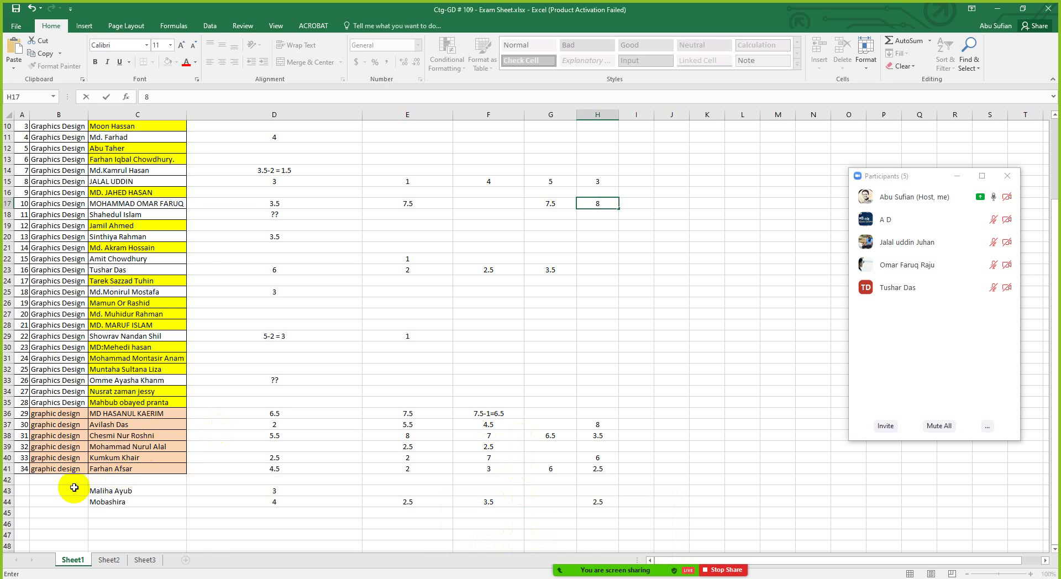
Step: Enter 4 as the Exam 4 mark of the student in row 23
scroll(113, 396, up, 1)
scroll(113, 396, up, 2)
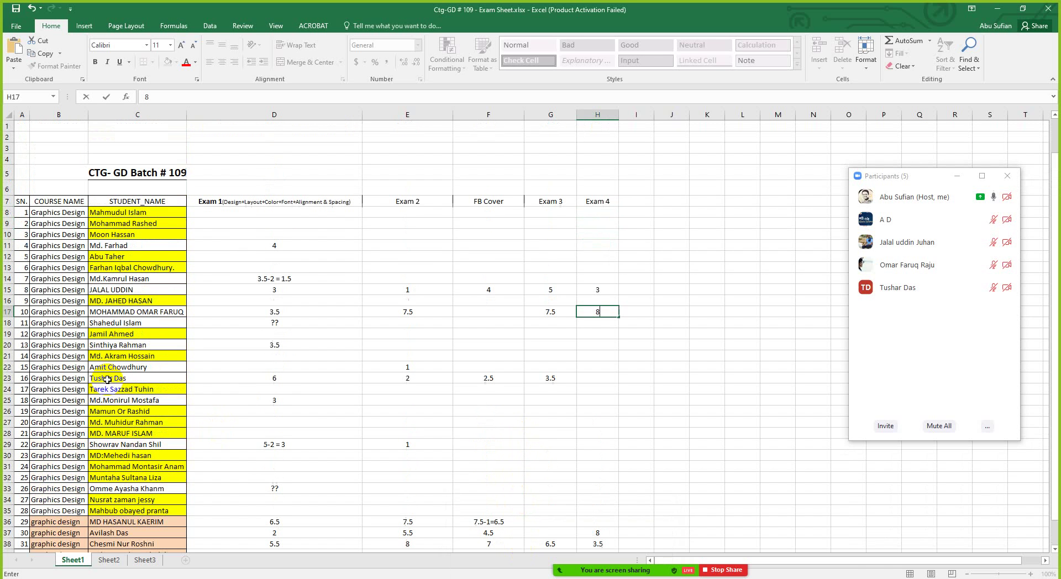
click(6, 380)
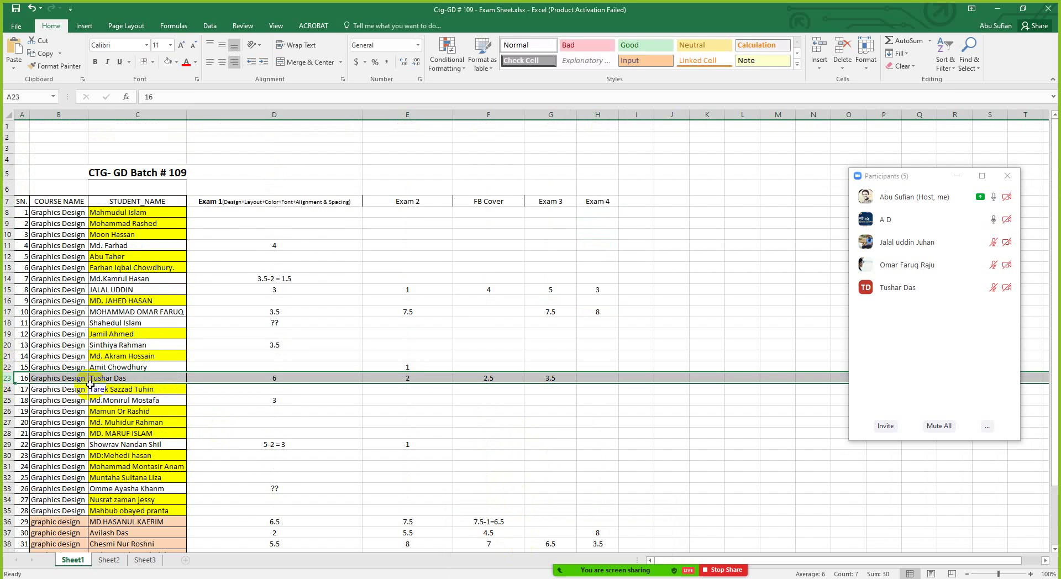
click(603, 380)
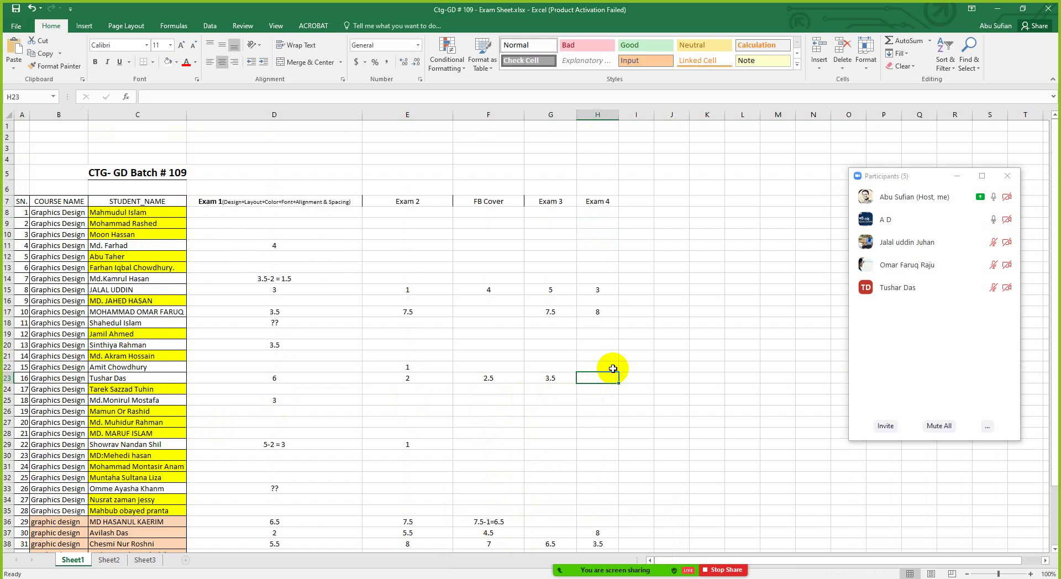
text(4)
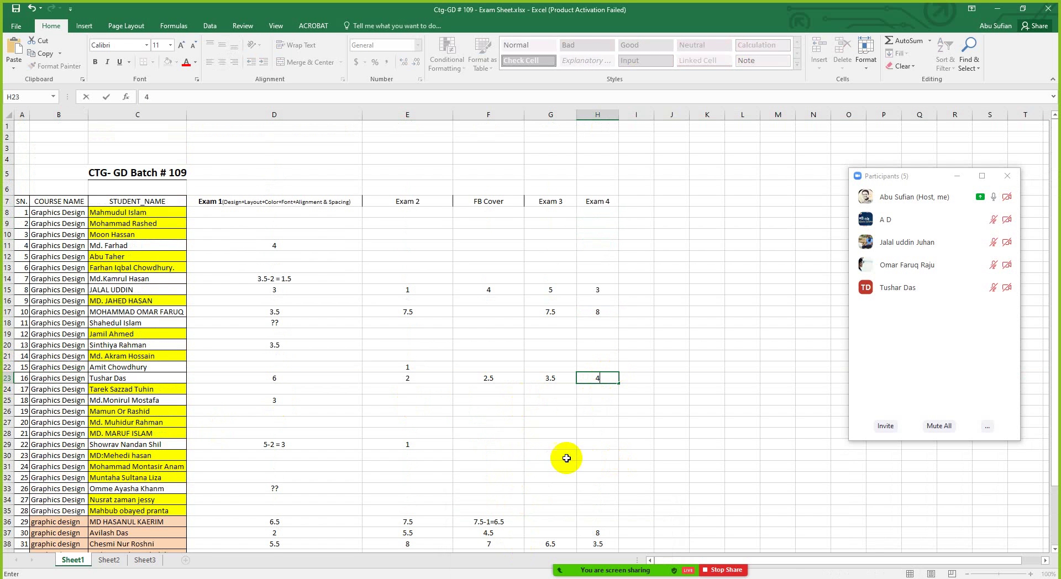
scroll(561, 457, down, 2)
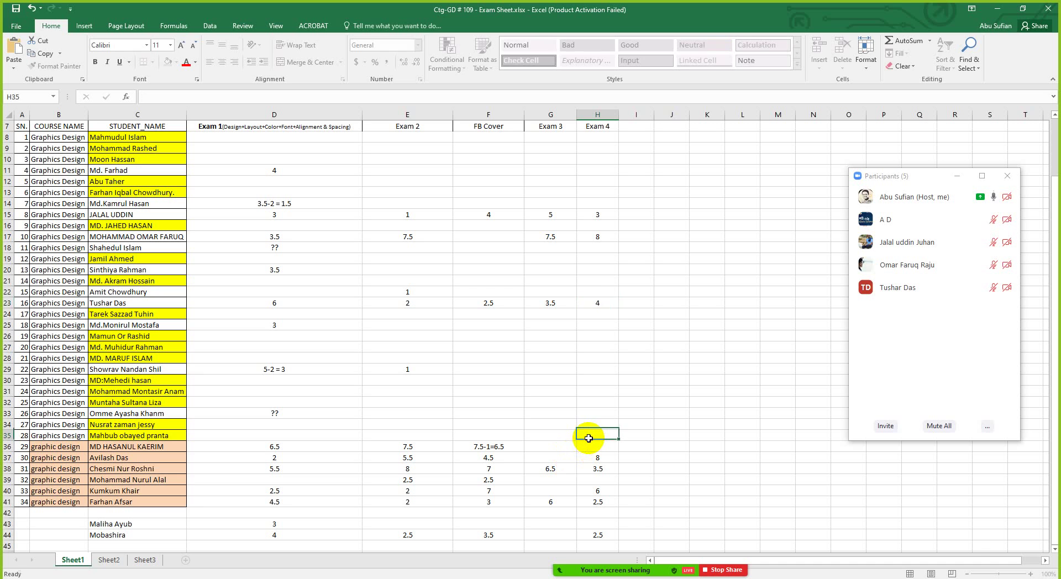
Step: Examine the Exam 4 marks in rows 23, 37, 38 and 17, highlighting the students' rows for comparison
click(608, 304)
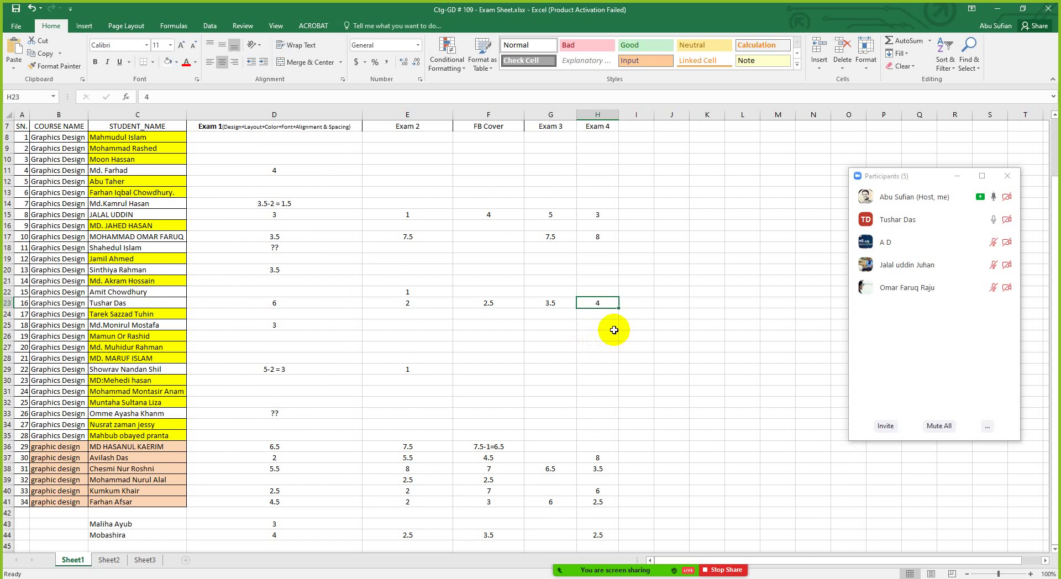
scroll(614, 332, down, 1)
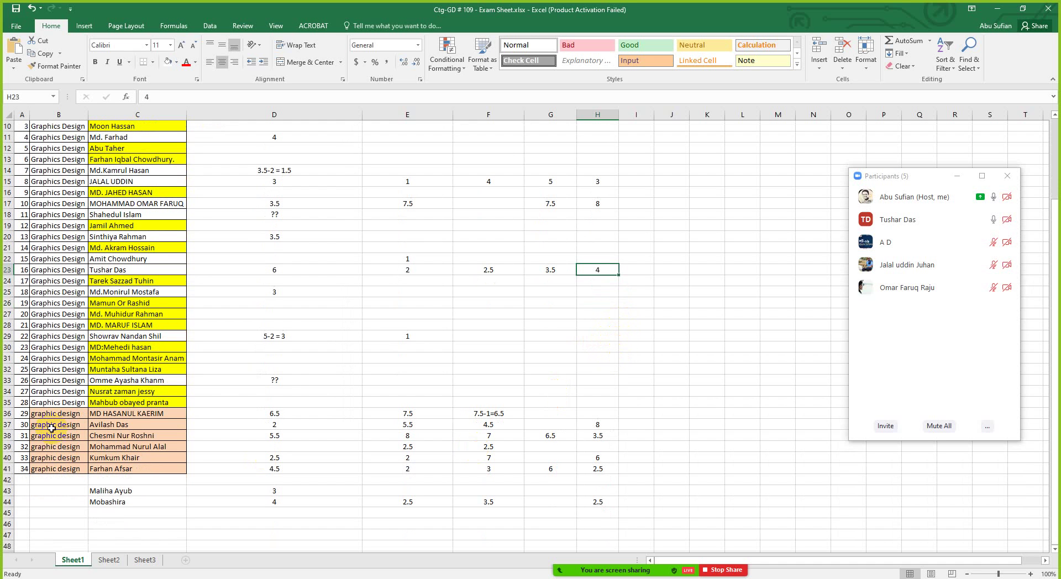
drag(7, 425, 6, 425)
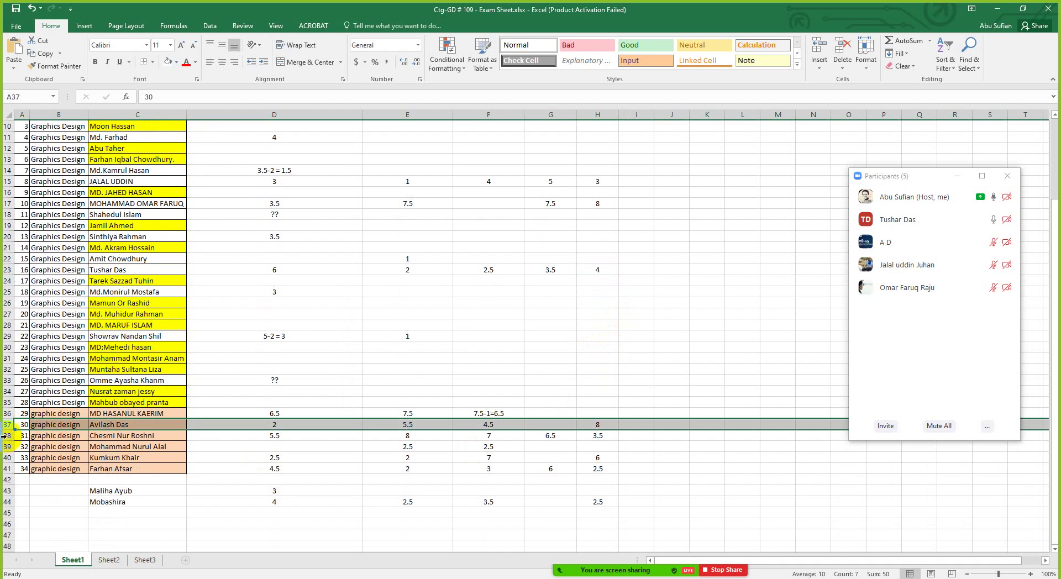
click(5, 435)
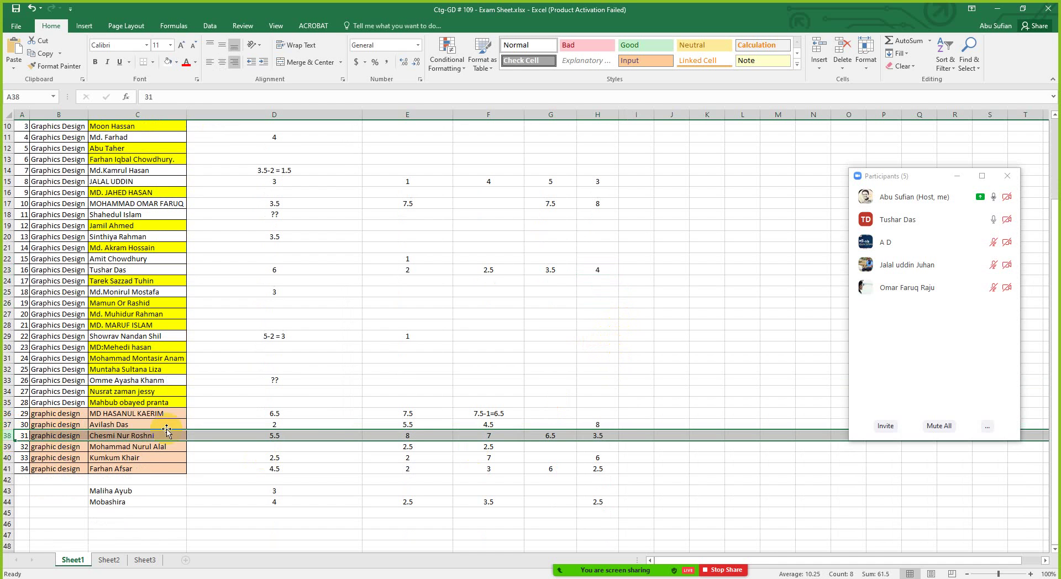
click(606, 425)
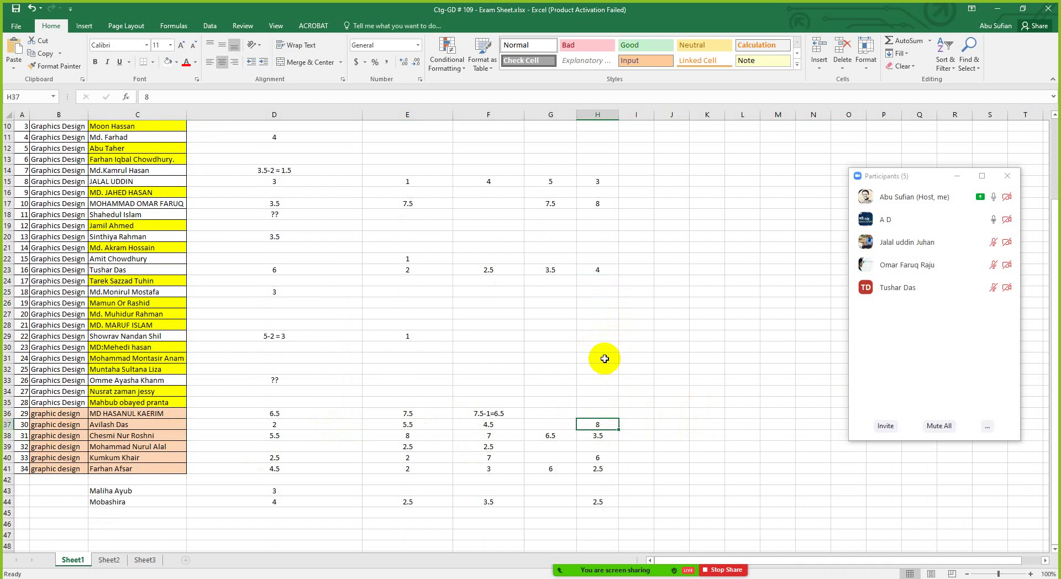
click(604, 206)
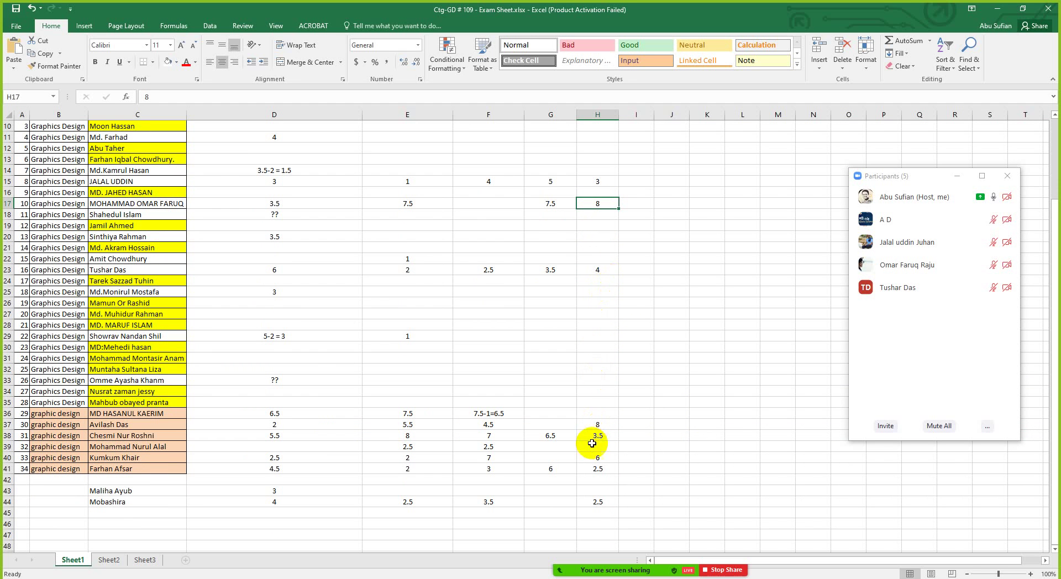
click(7, 204)
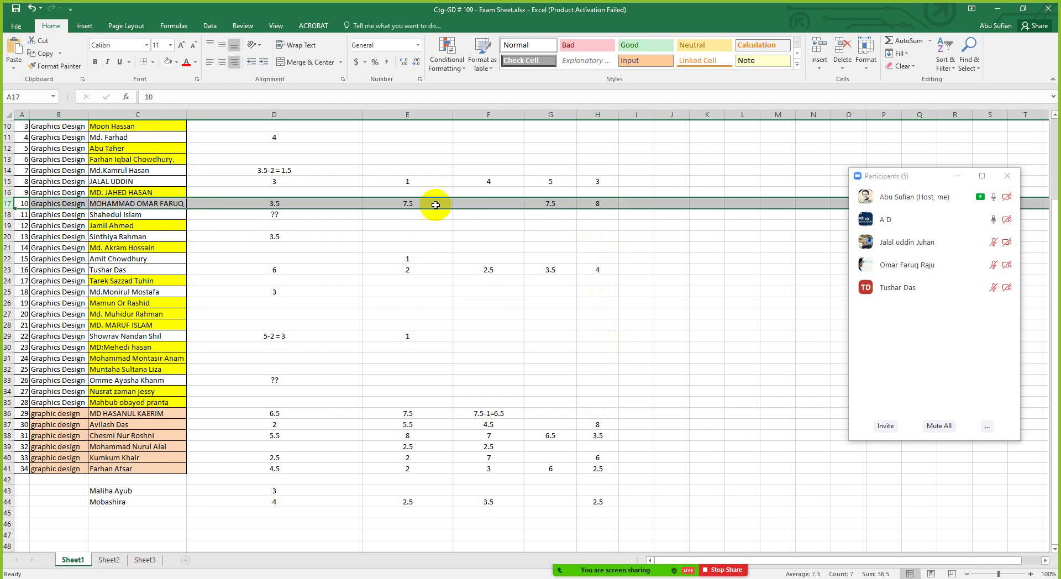
click(597, 202)
Step: Go through the marks of the students in rows 15, 23, 37, 38, 40 and 41 one row at a time
scroll(597, 203, up, 3)
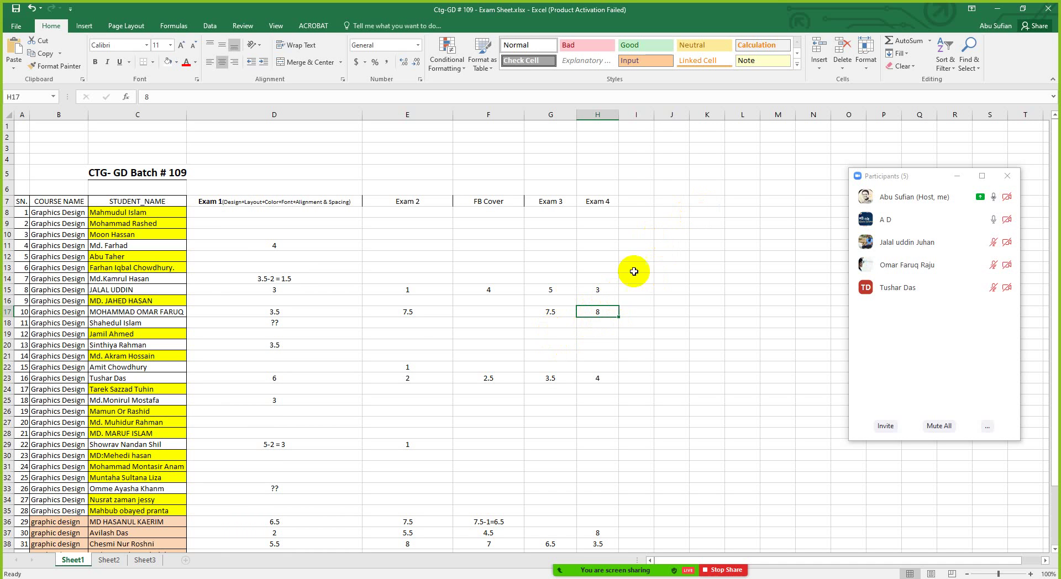
click(7, 289)
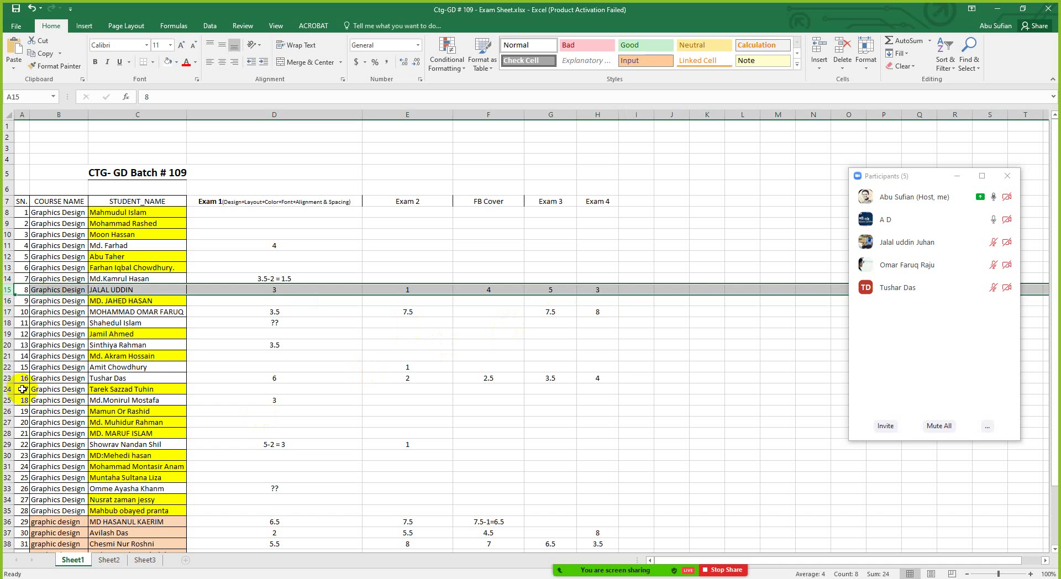
click(7, 379)
scroll(17, 383, down, 3)
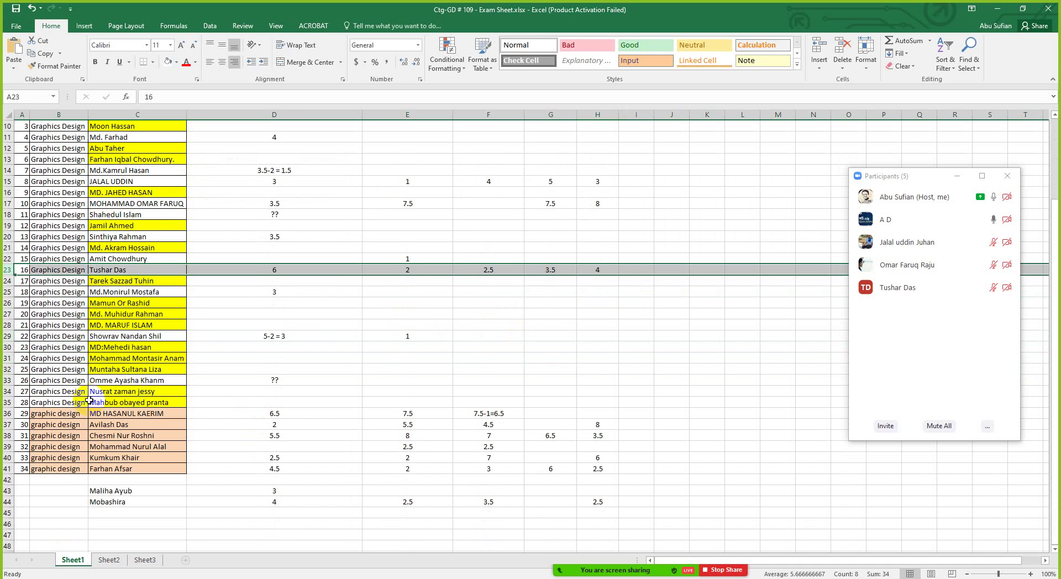
click(7, 426)
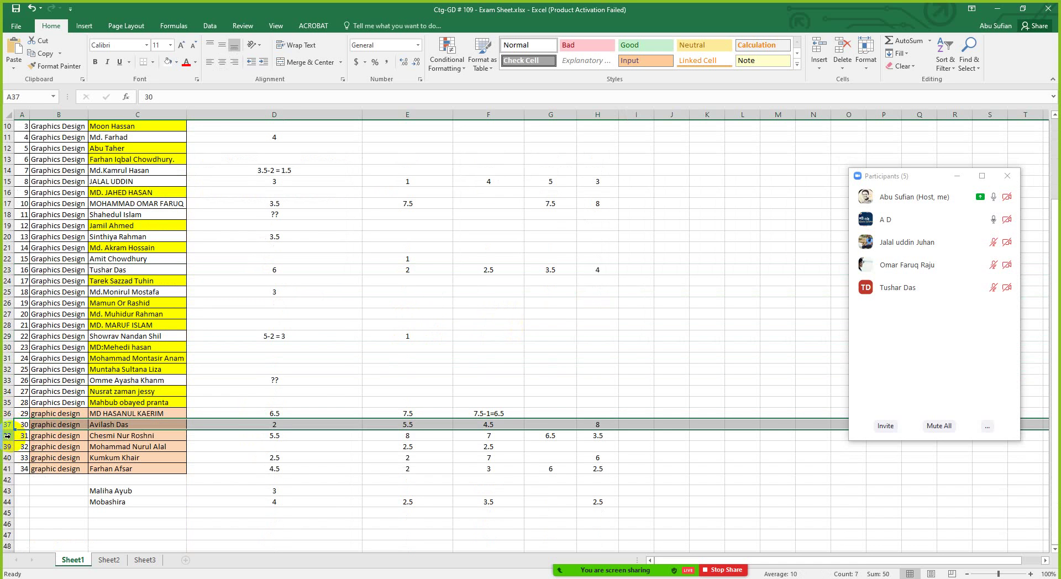
click(8, 436)
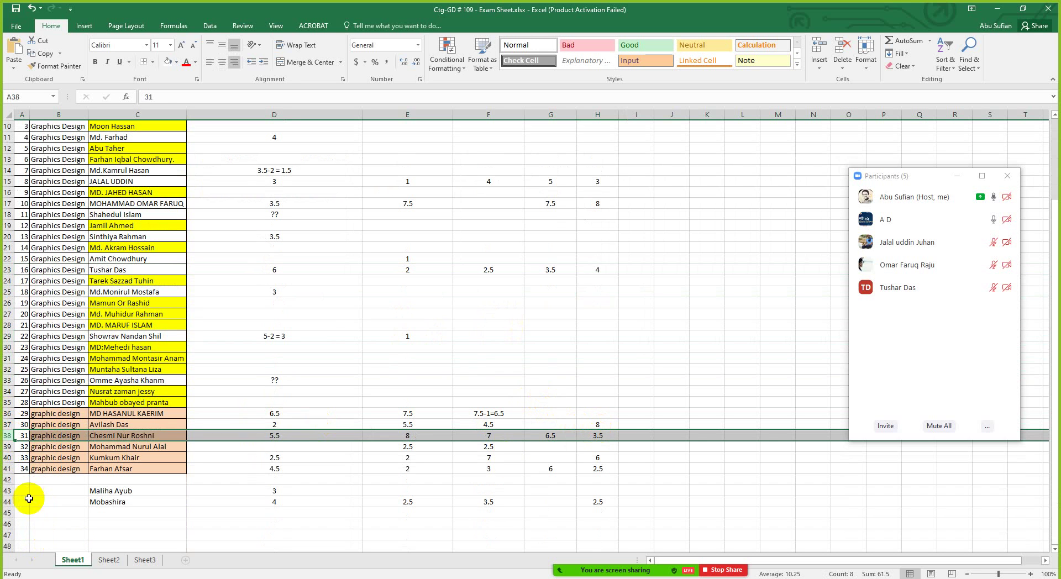
click(6, 458)
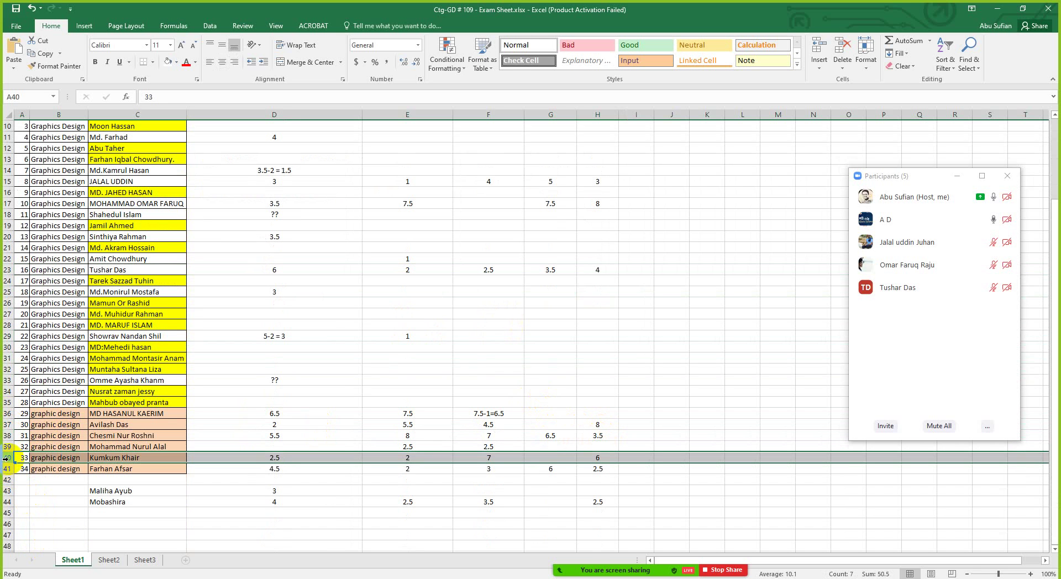
click(6, 469)
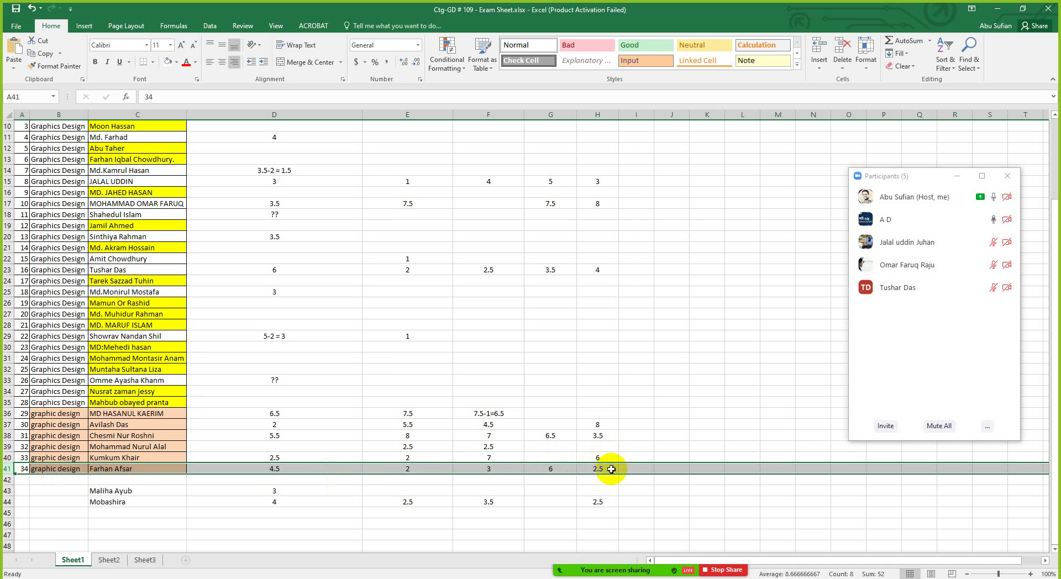
Step: Check the Exam 4 marks in H41, H44 and H40, and return to the Exam 4 folder in Google Drive
click(612, 470)
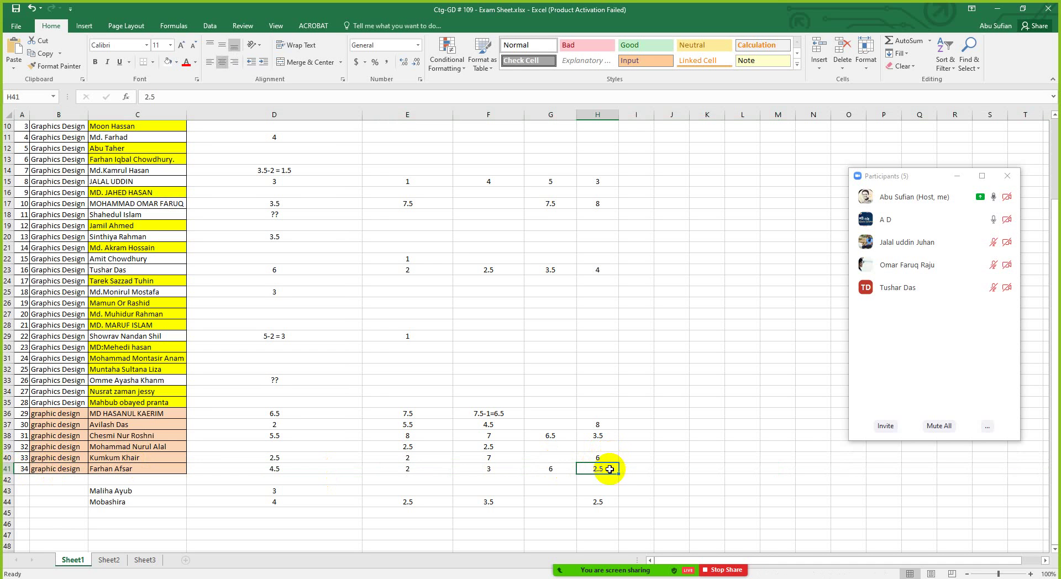
click(608, 503)
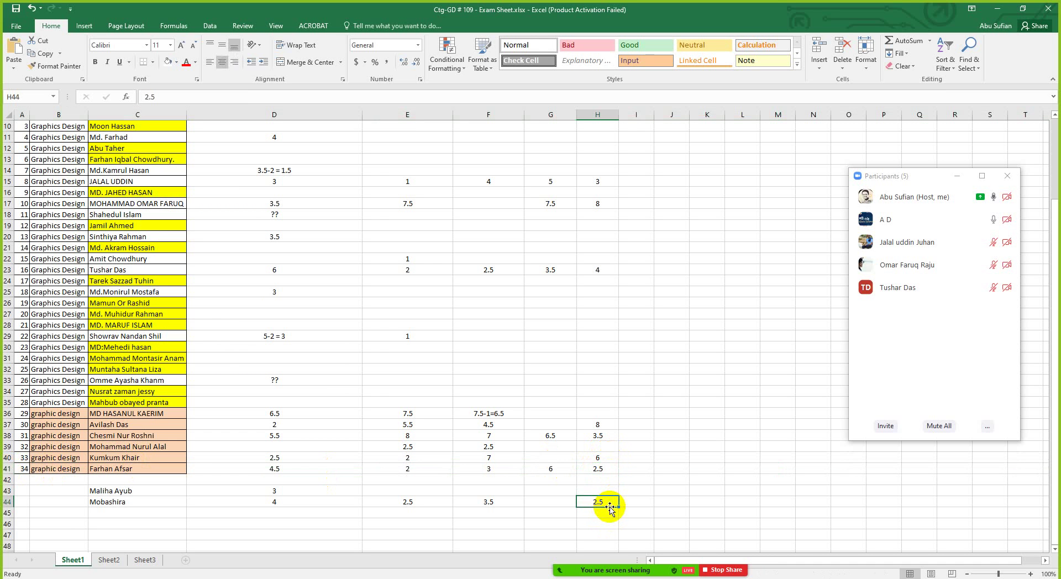
click(608, 459)
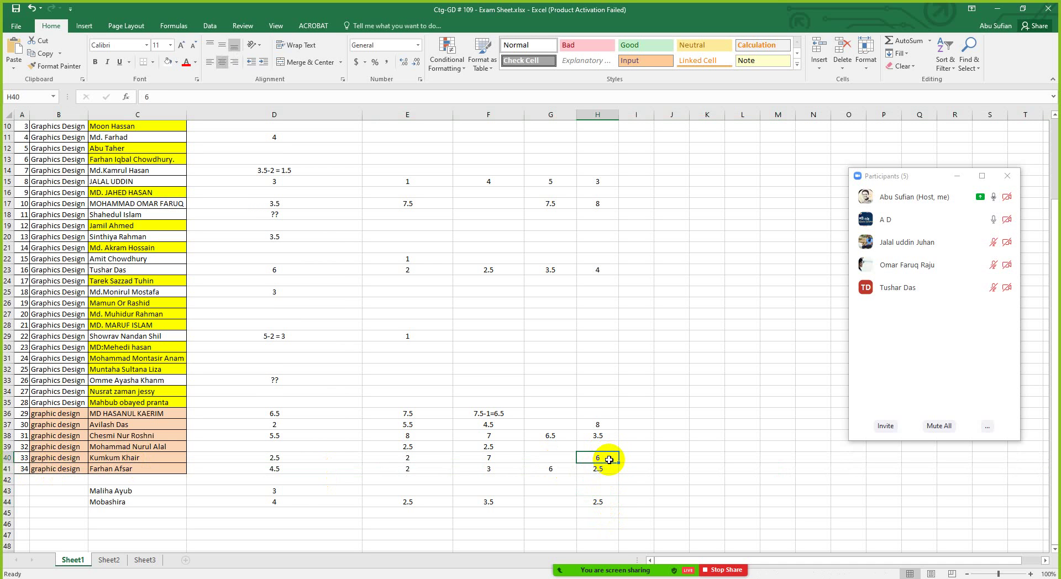
click(7, 458)
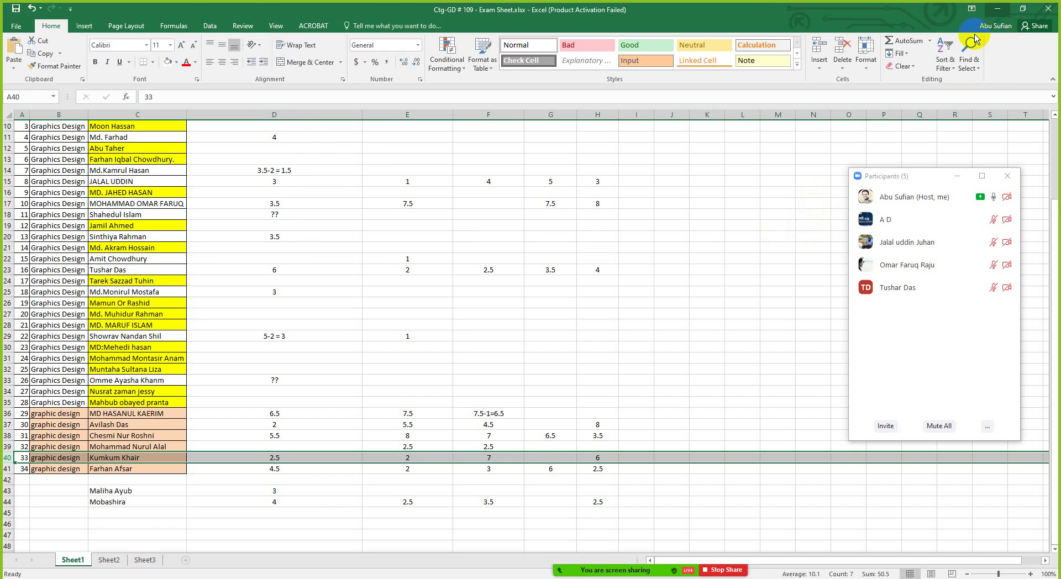
click(1003, 10)
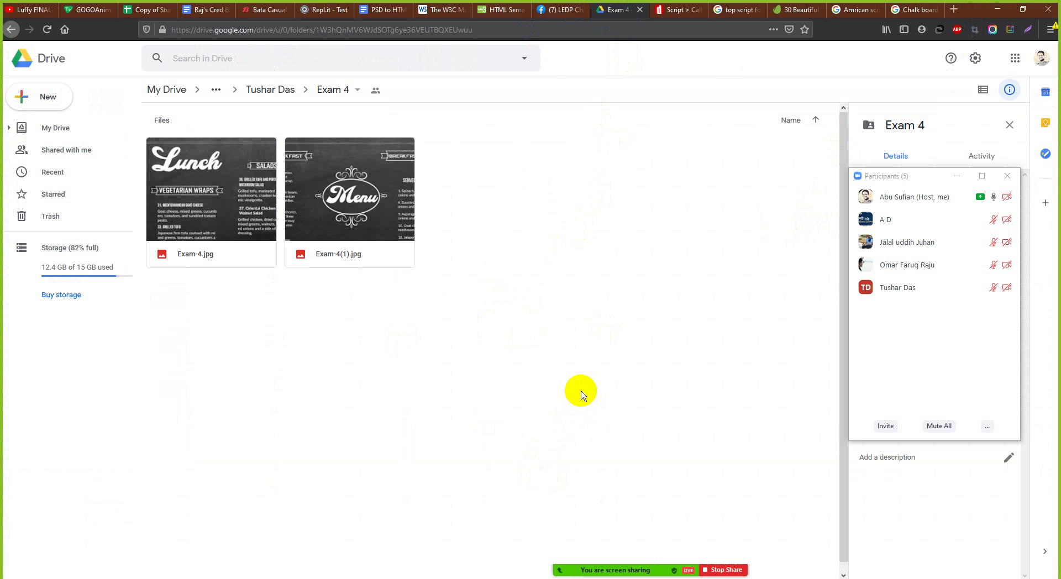
Step: Return to the CTG_GD_584 batch folder in Google Drive by way of the Students Work folder
click(216, 89)
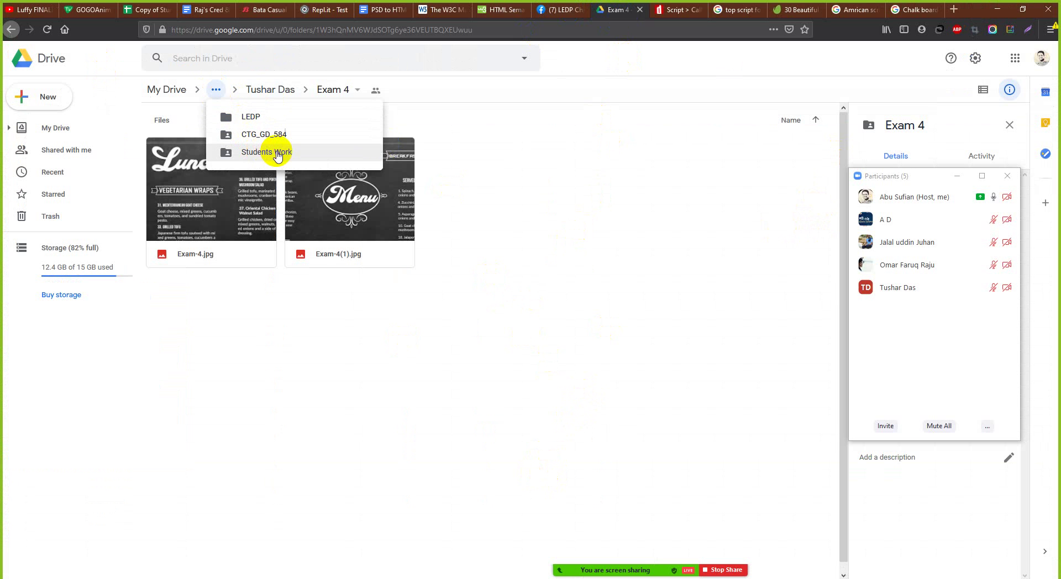
click(260, 152)
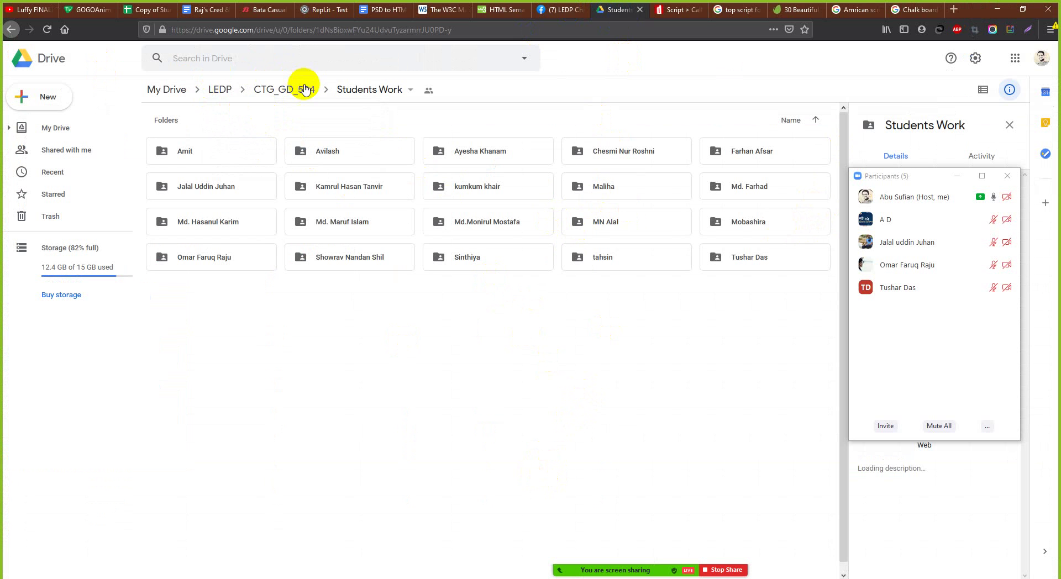
click(283, 90)
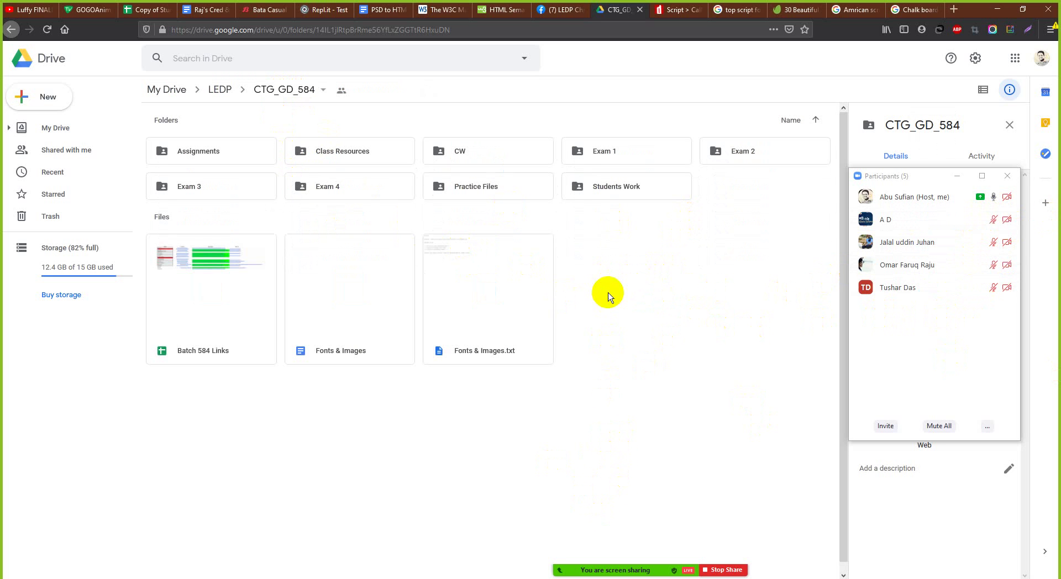
Step: Check the Class 44 live video on the LEDP Chittagong Division Facebook page and return to the batch folder in Google Drive
click(570, 16)
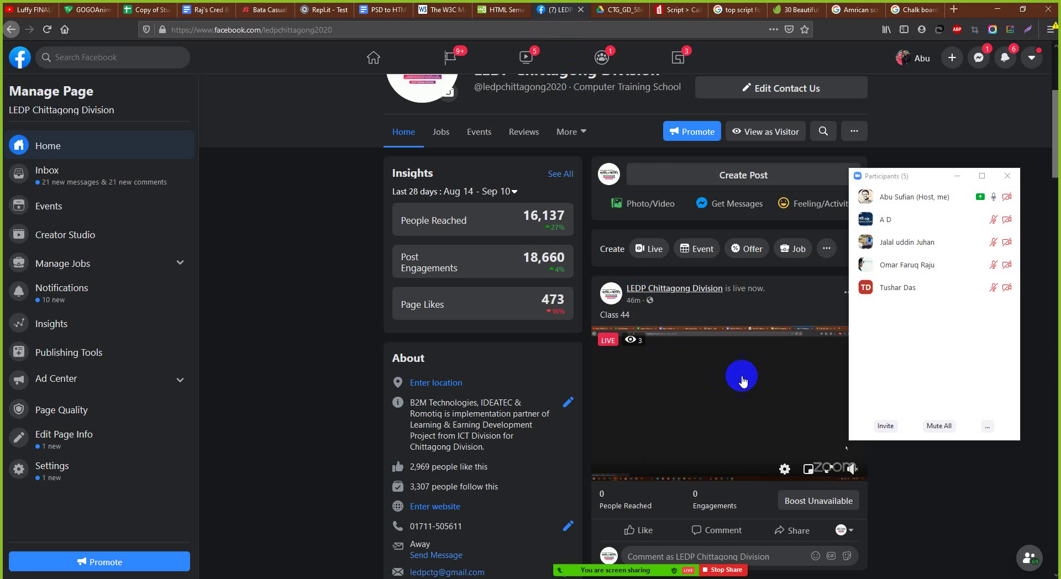
click(620, 12)
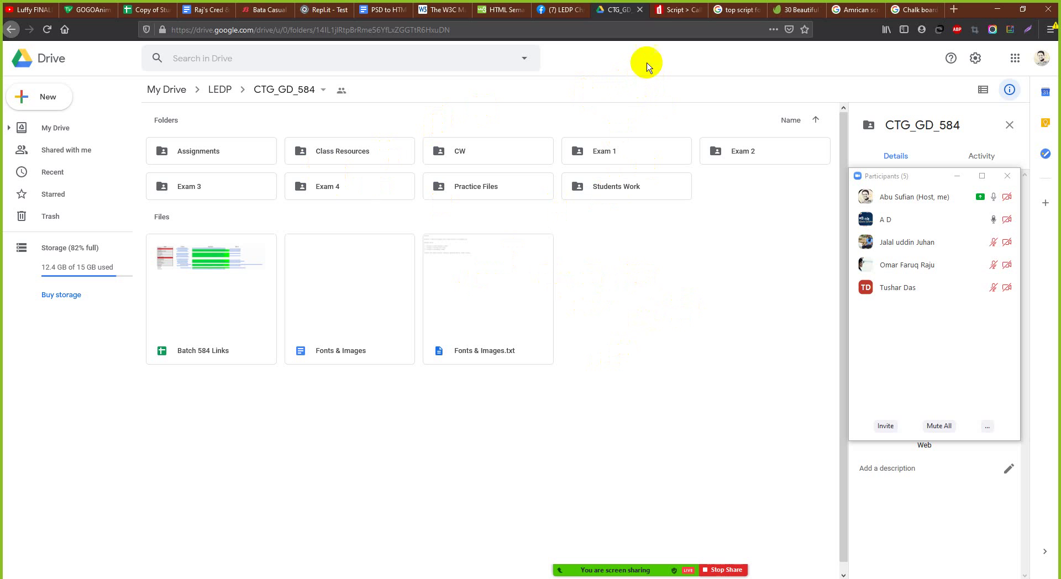
click(674, 19)
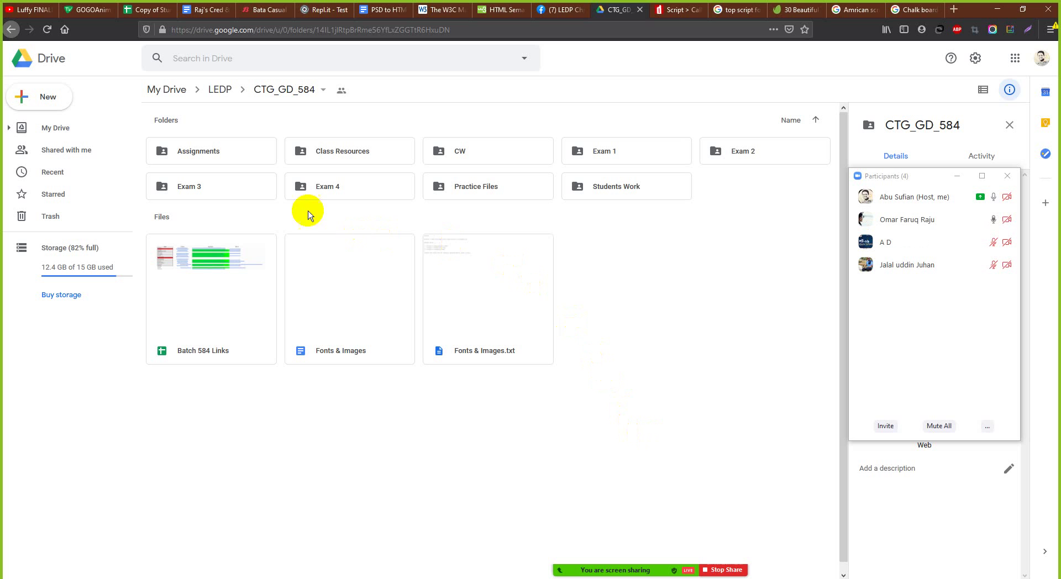
Step: Look through the Bi-Fold files in the Exam 3 folder and return to the CTG_GD_584 folder
double_click(221, 194)
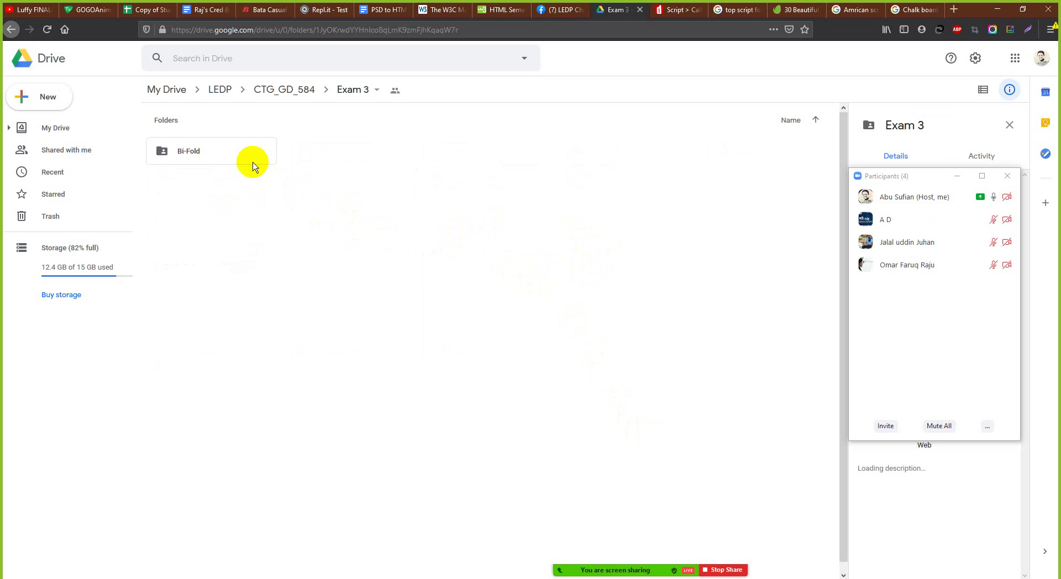
click(201, 156)
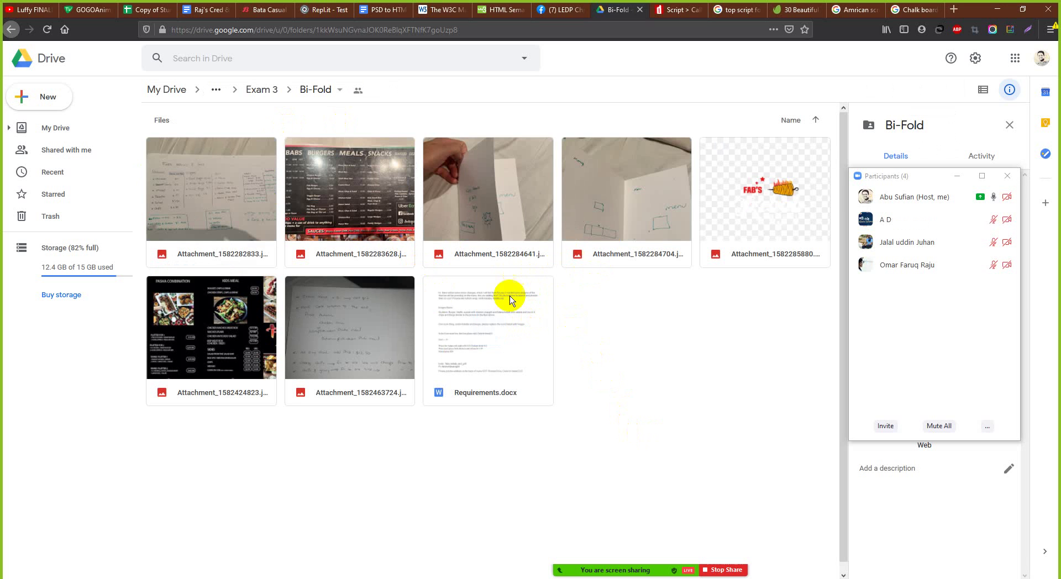
click(255, 91)
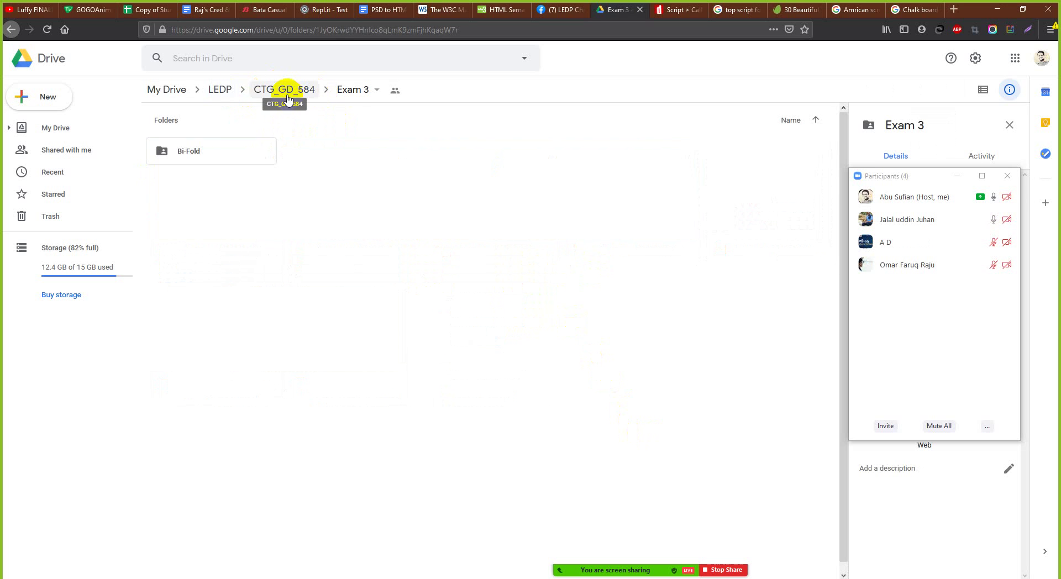
click(287, 94)
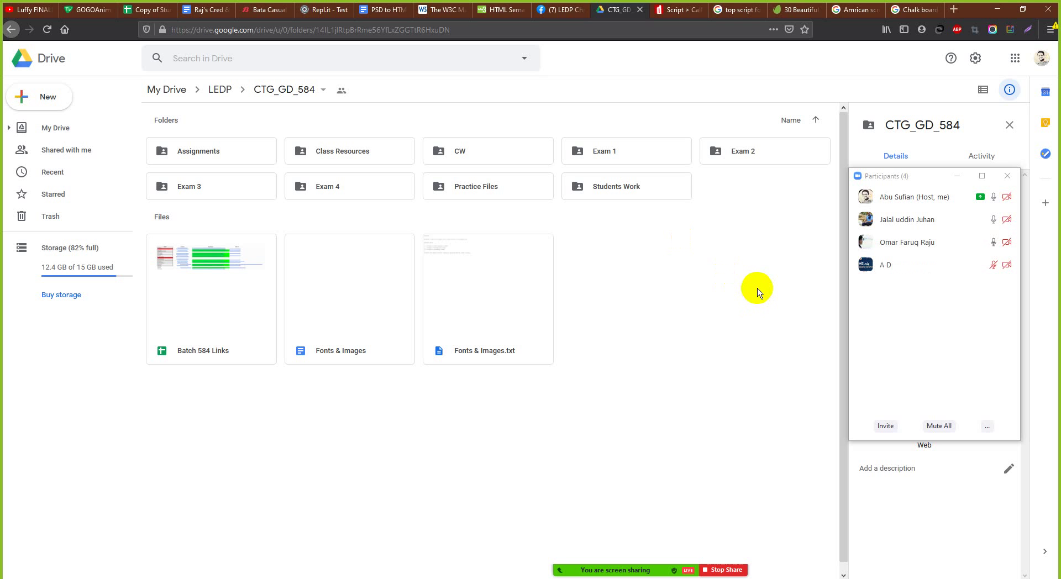
Step: Read the Requirement document in the Assignment_28 folder, close it and go back to the batch folders
double_click(189, 154)
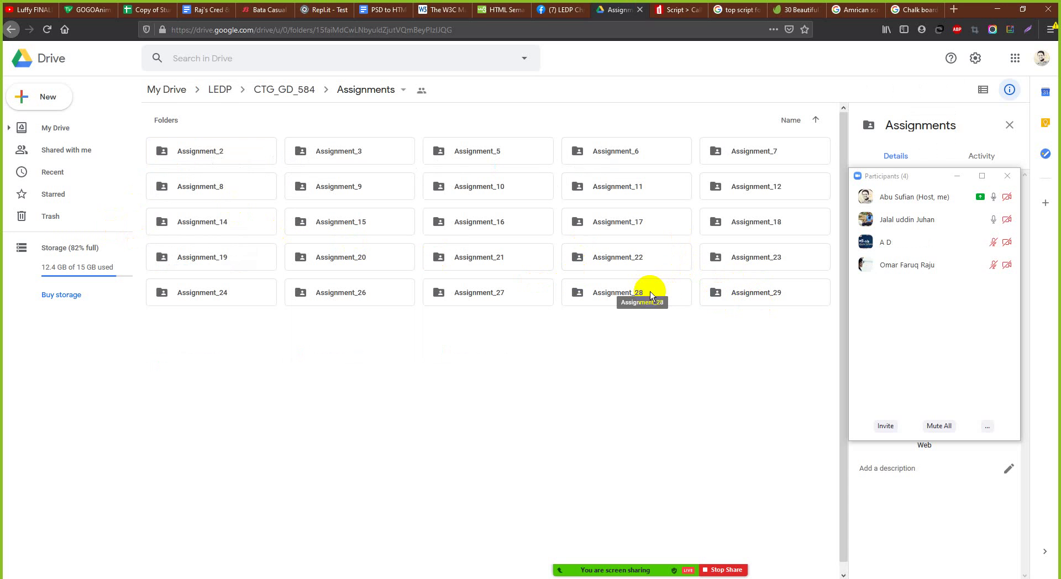
click(641, 293)
double_click(640, 293)
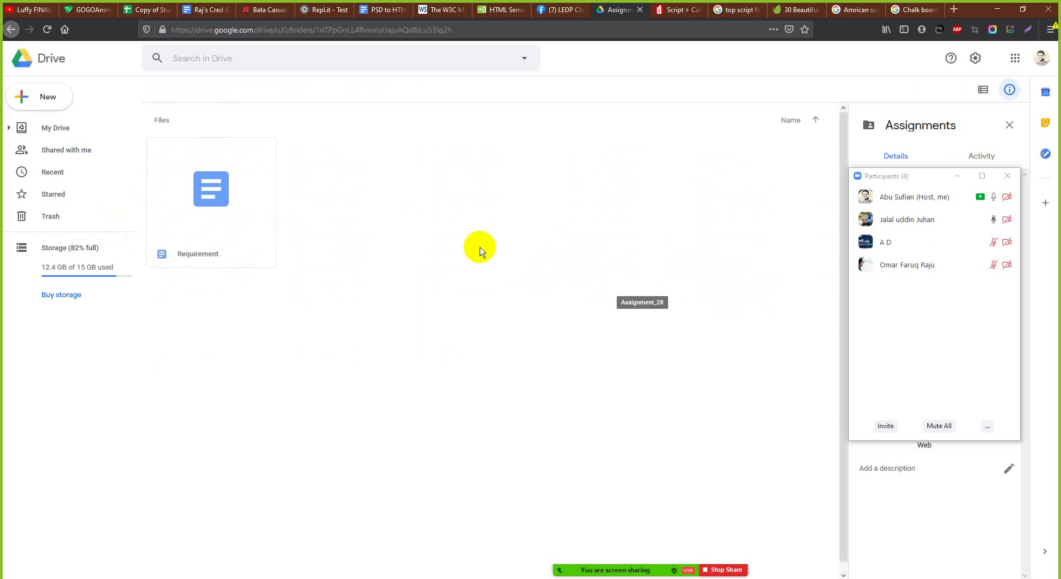
double_click(248, 203)
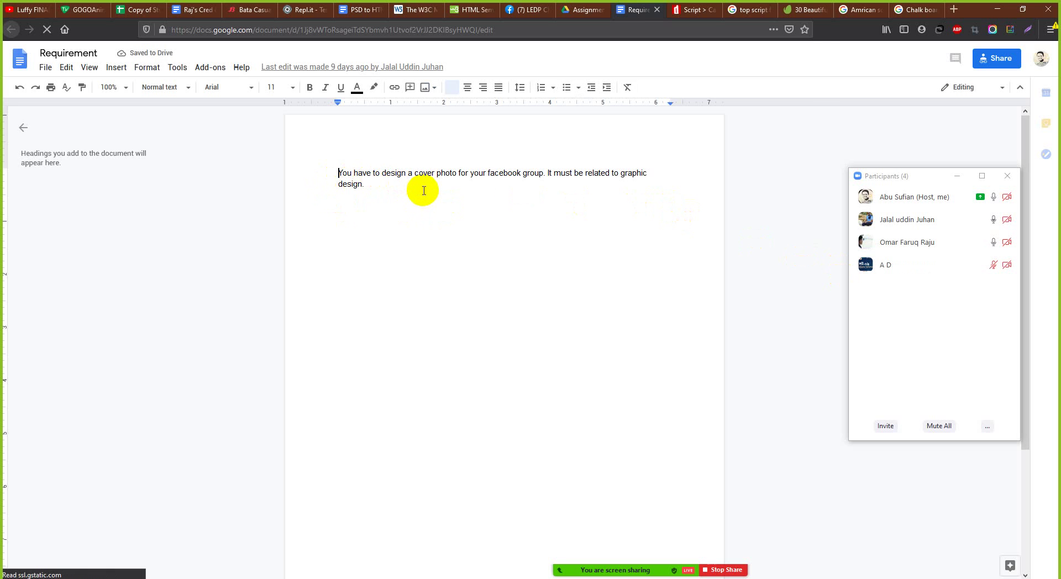
click(657, 9)
click(276, 93)
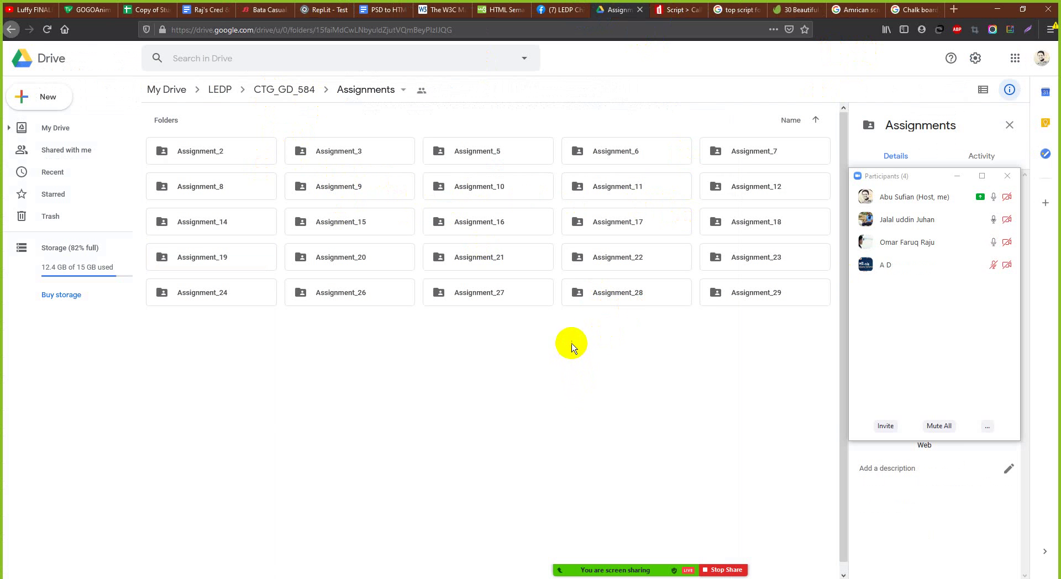
click(734, 297)
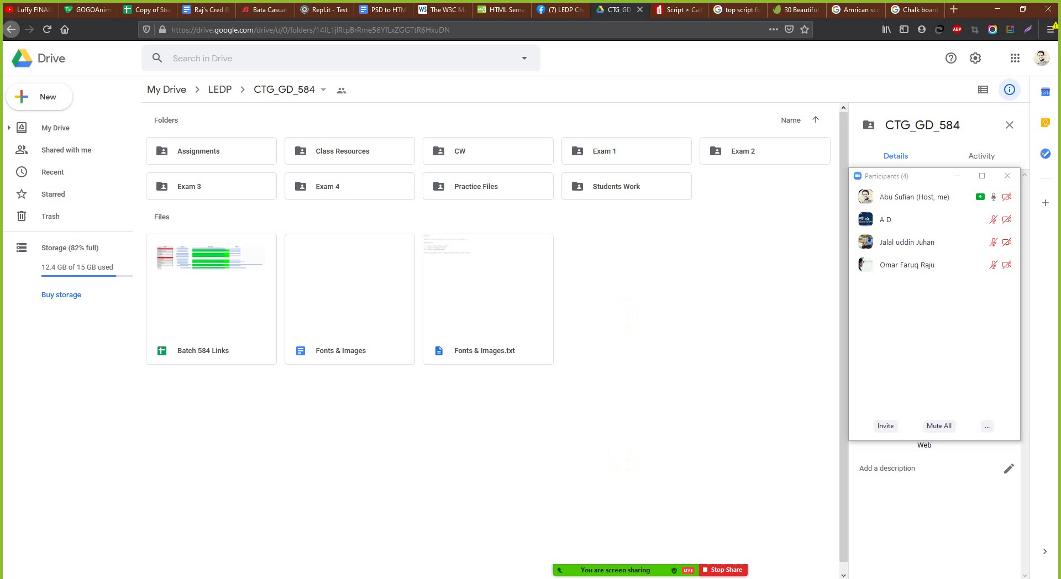
Step: Open the additional Zoom meeting options and stop the current screen share
mouse_move(719, 570)
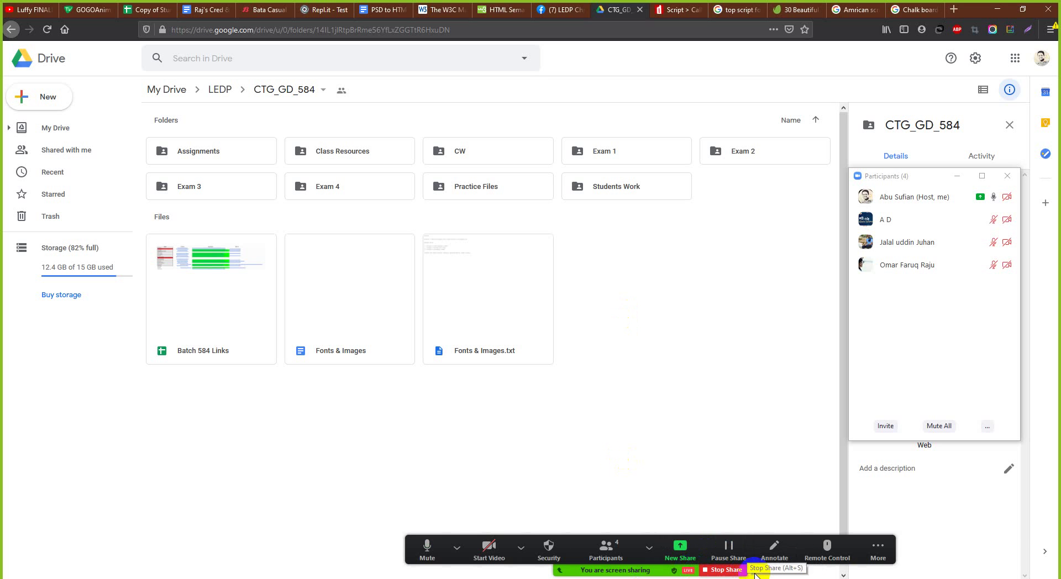
click(878, 548)
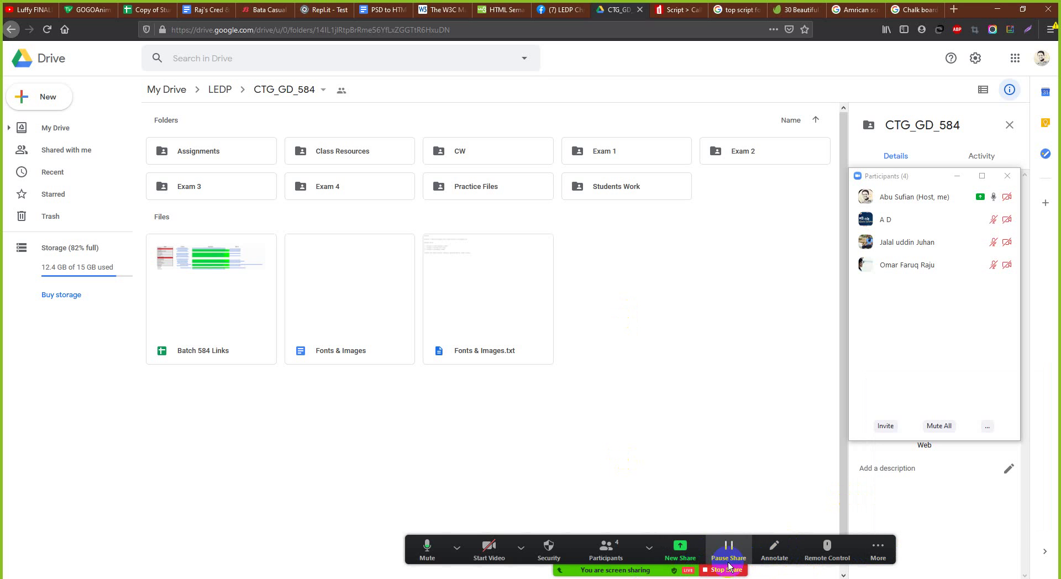
click(874, 552)
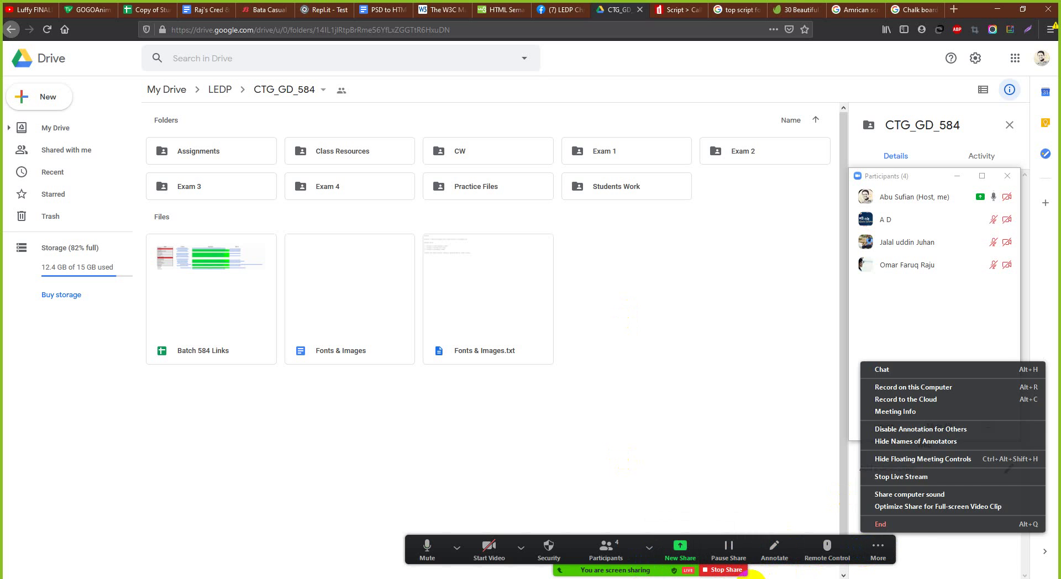
click(737, 570)
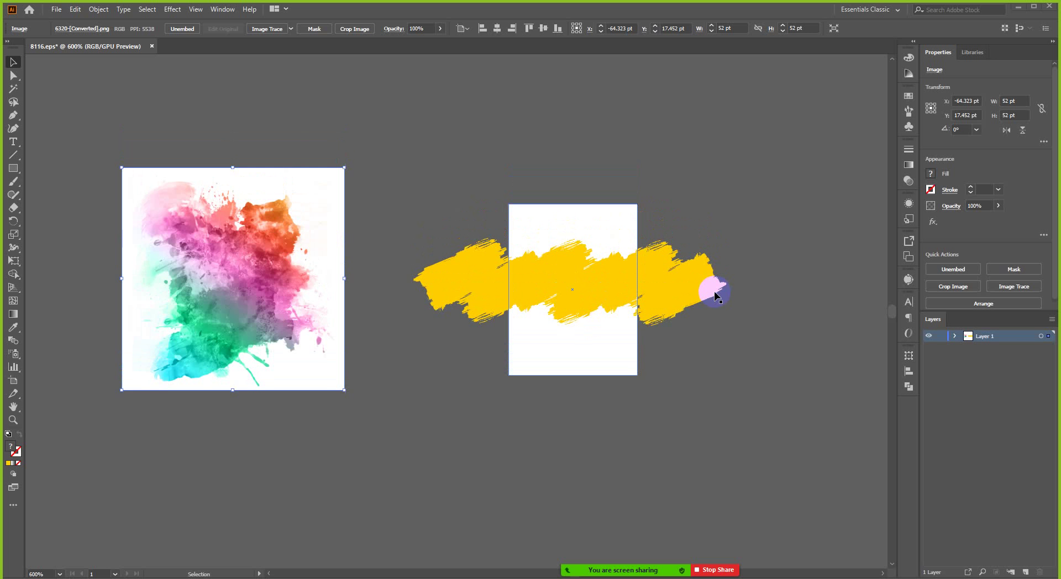
Step: Switch to Illustrator and examine the yellow brush-stroke group in 8116.eps up close, selecting and deselecting it
scroll(713, 298, up, 2)
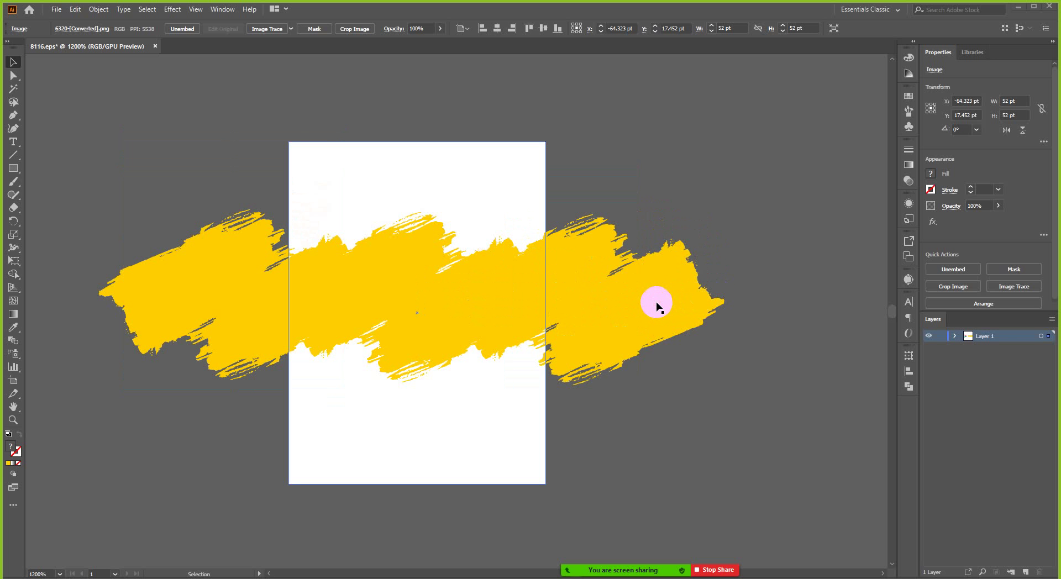
scroll(663, 301, left, 2)
scroll(663, 301, left, 2)
scroll(645, 296, down, 2)
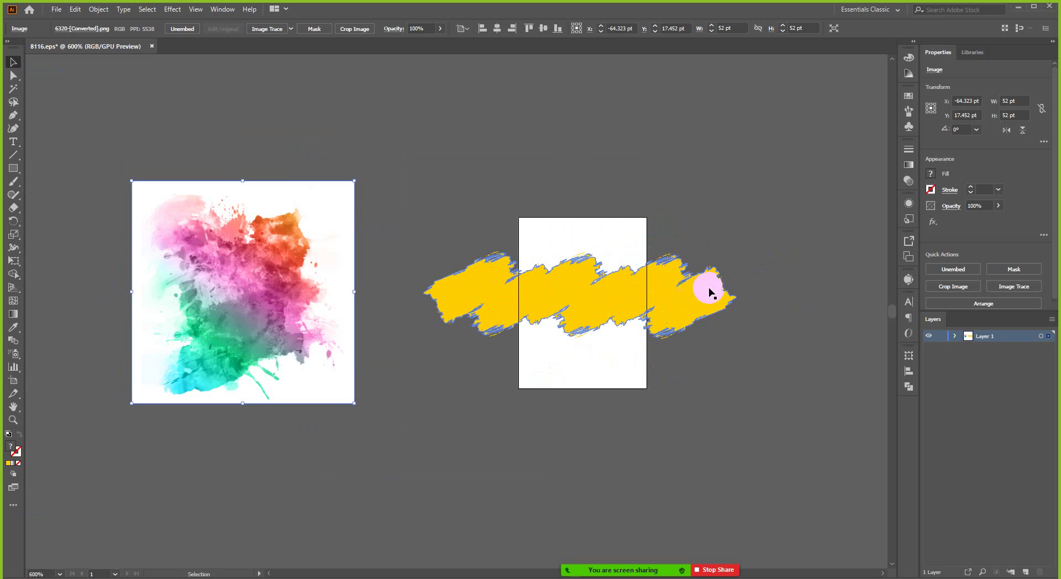
click(706, 290)
scroll(721, 255, up, 2)
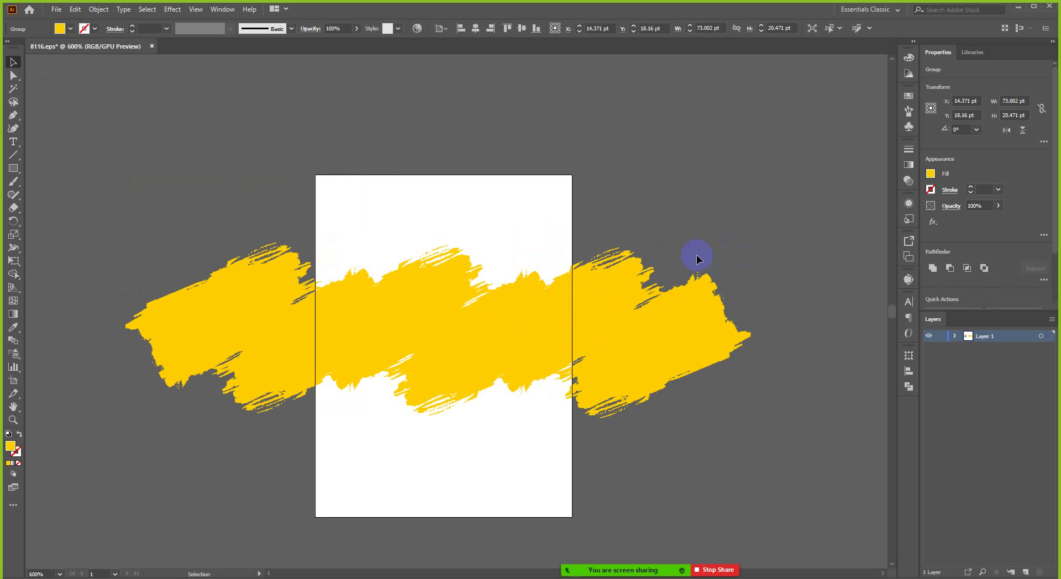
click(526, 246)
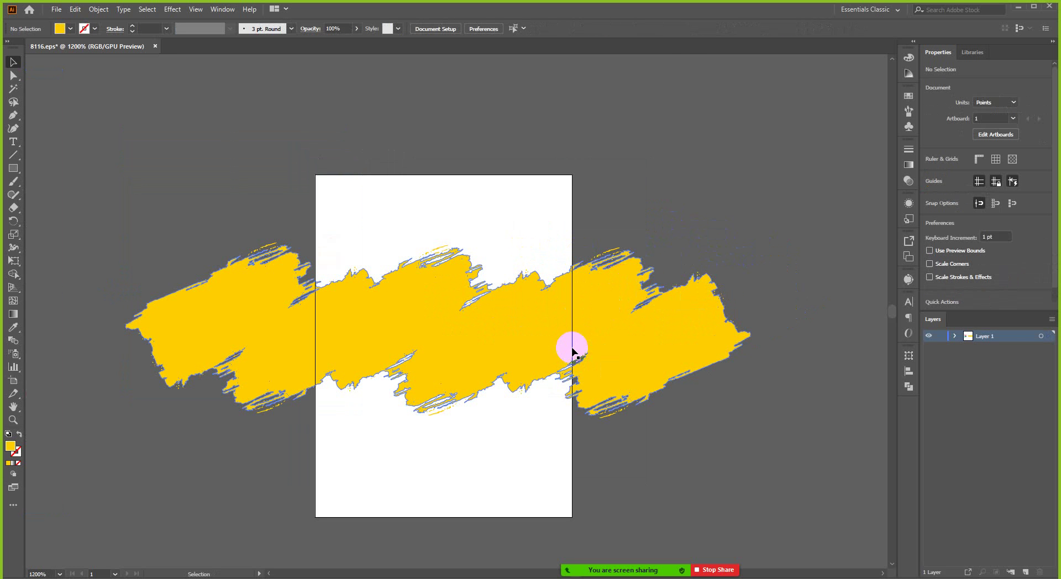
Step: Try to direct-select the brush stroke's upper anchor points, undo the change, and check the white rectangle by selecting it
key(a)
drag(556, 231, 729, 301)
key(ctrl+z)
click(766, 261)
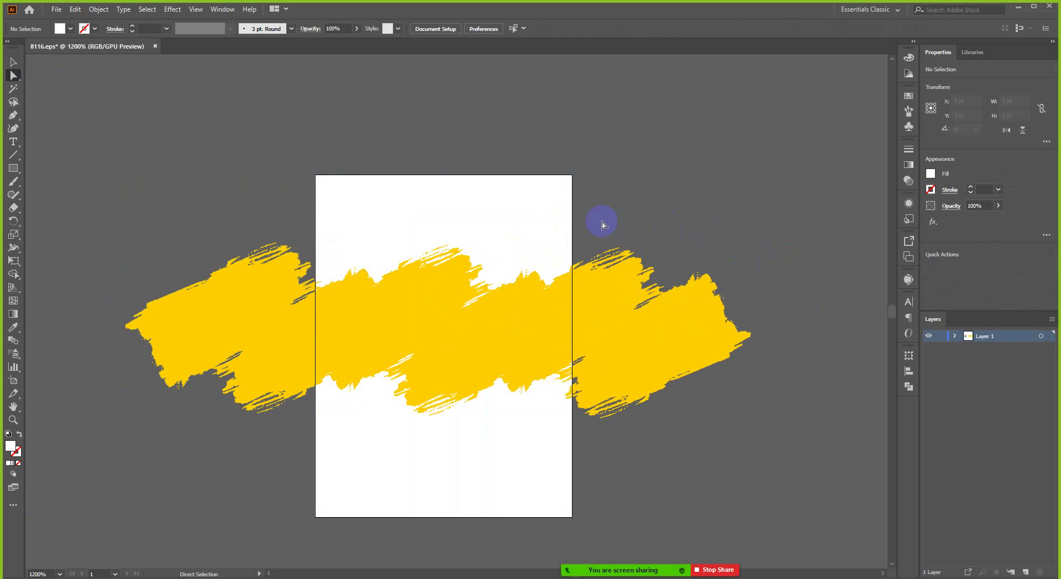
key(v)
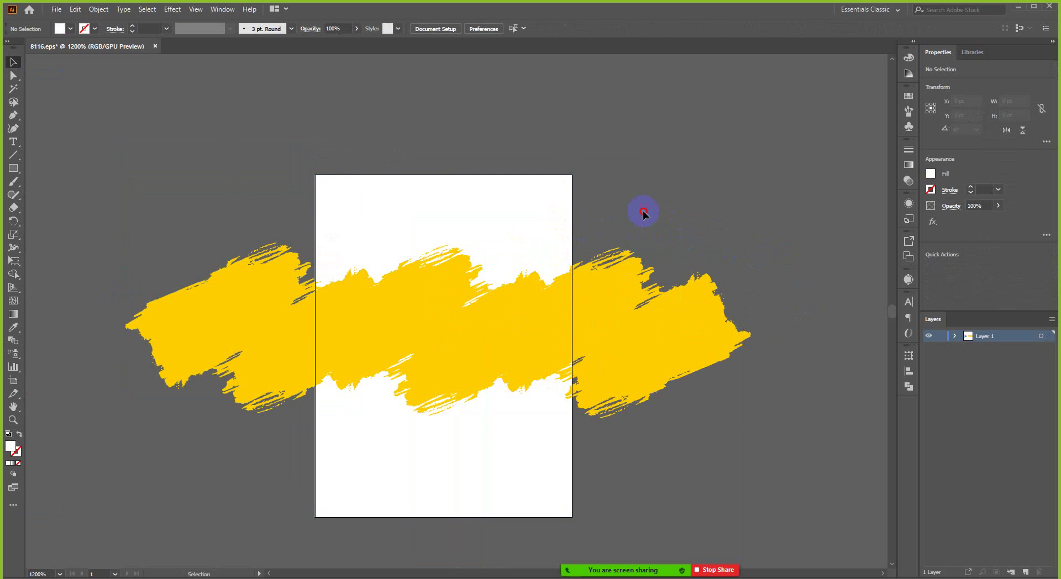
click(553, 222)
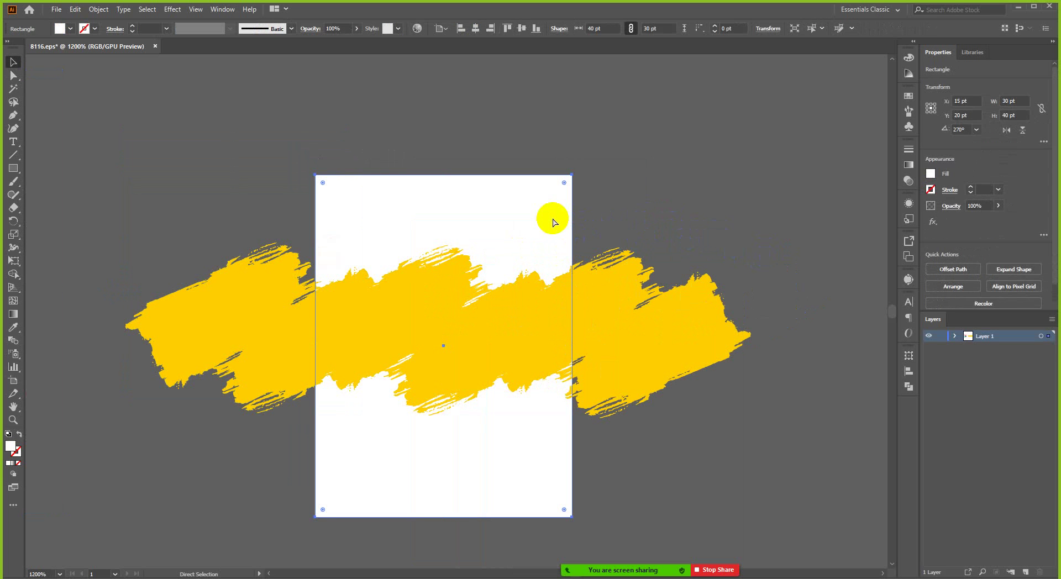
click(608, 202)
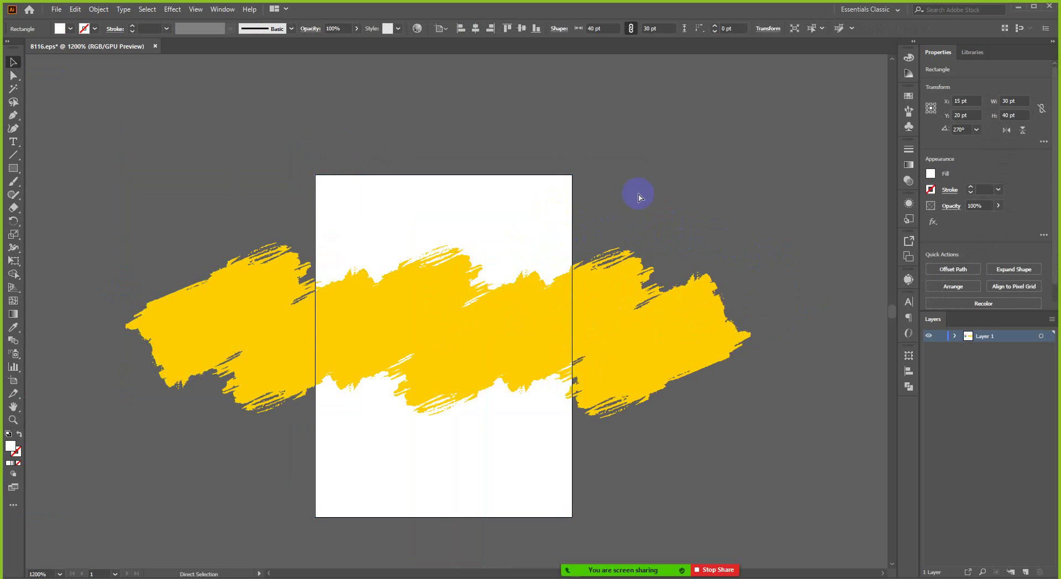
Step: Direct-select the brush stroke's upper anchor points from its middle to its right tip and nudge them about 1 pt upward
click(13, 75)
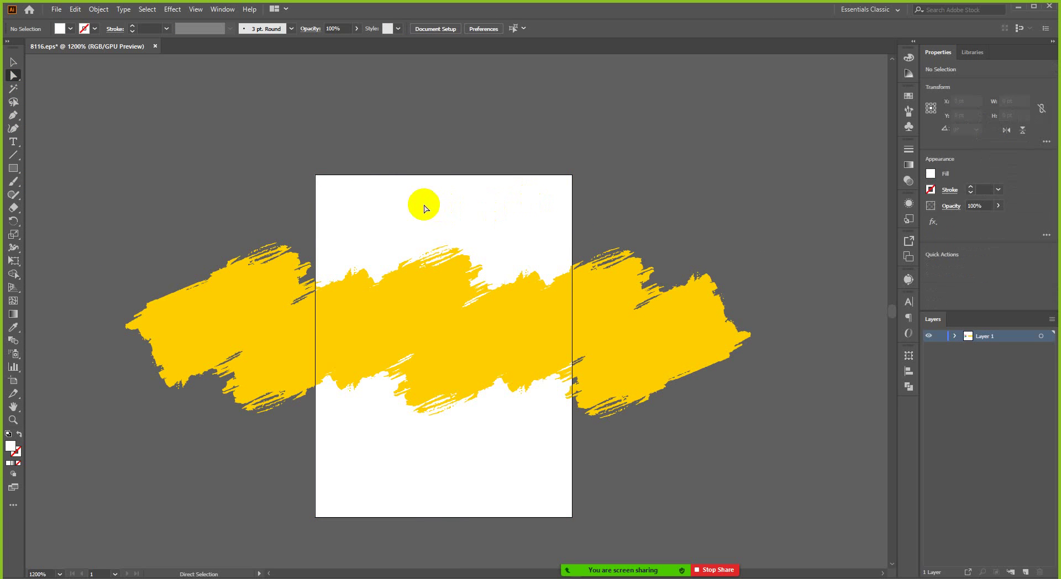
click(401, 223)
mouse_move(401, 223)
mouse_down()
mouse_move(661, 301)
mouse_move(807, 317)
mouse_move(827, 333)
mouse_up()
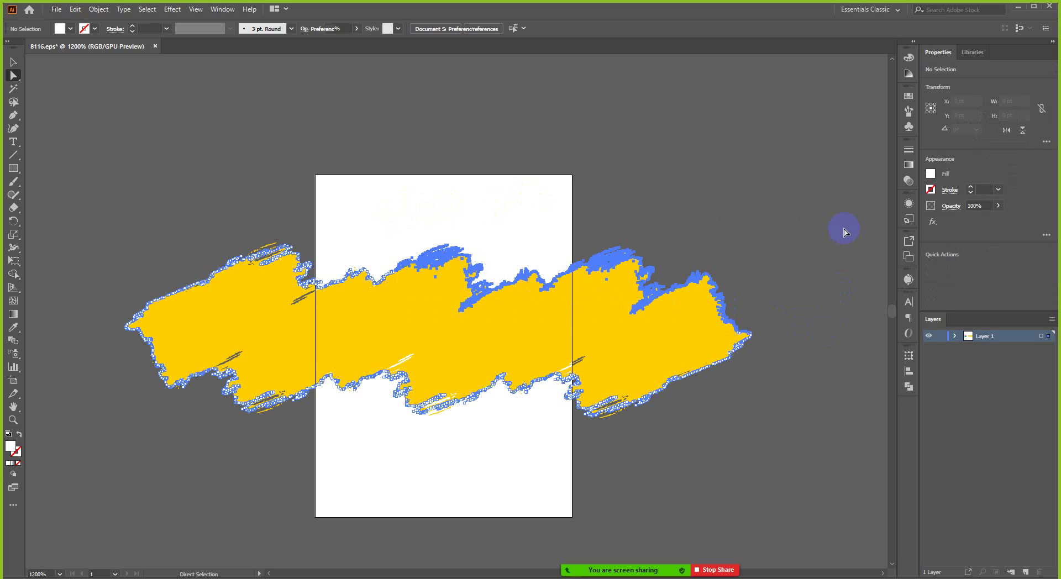
key(shift+Up)
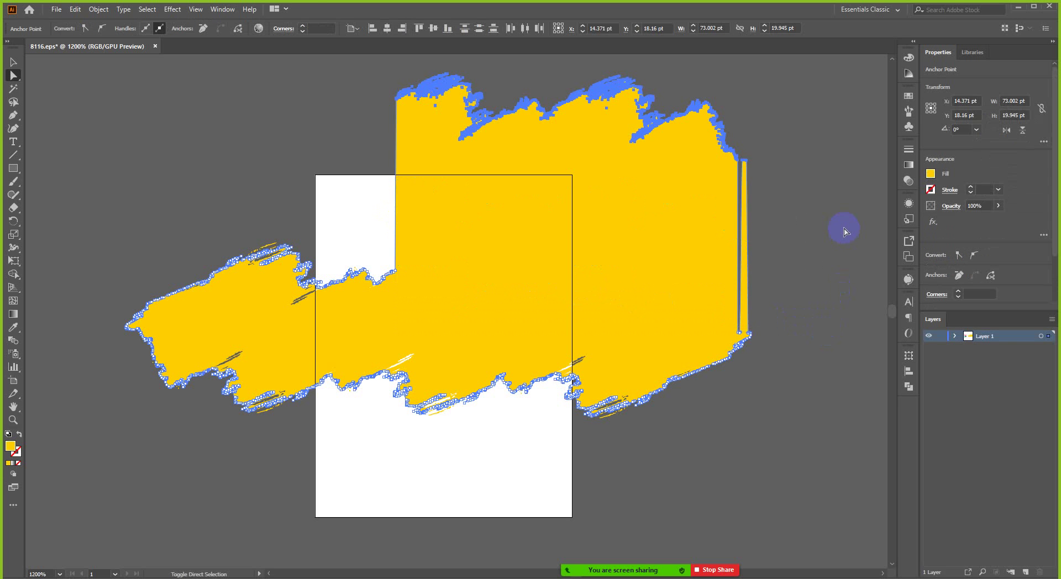
key(shift+Down)
key(shift+Down)
key(Up)
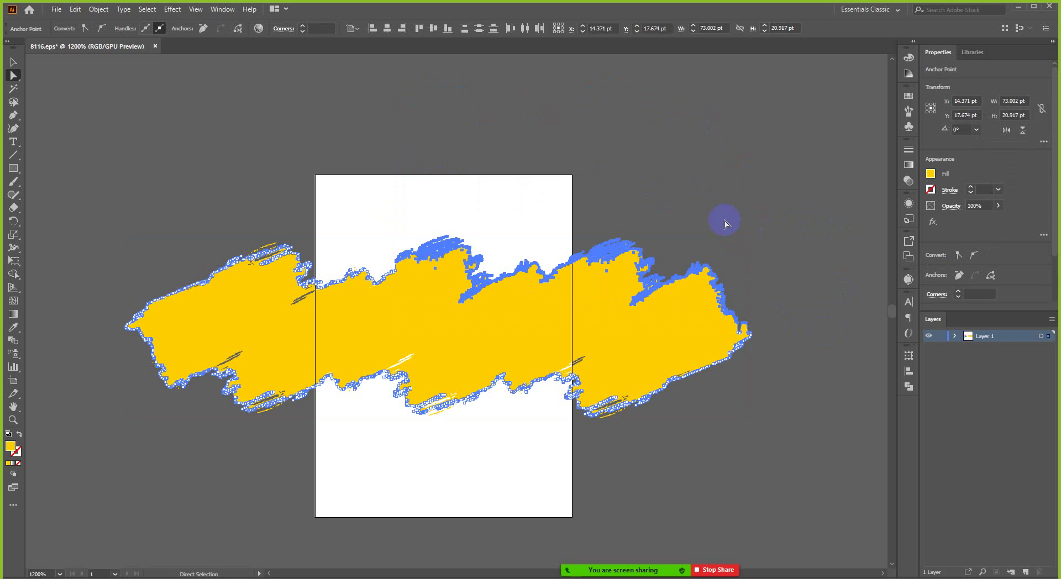
Step: Direct-select the anchor points along the brush stroke's upper right end and nudge them about 2 pt up and 2 pt right
click(745, 222)
scroll(753, 229, up, 1)
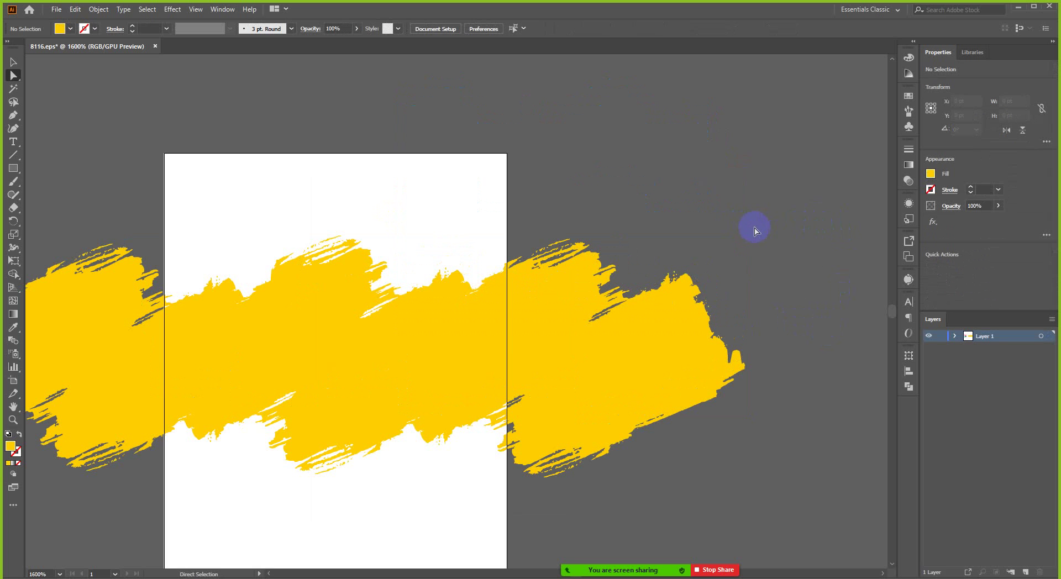
mouse_move(739, 195)
mouse_down()
mouse_move(457, 346)
mouse_move(408, 350)
mouse_move(421, 366)
mouse_up()
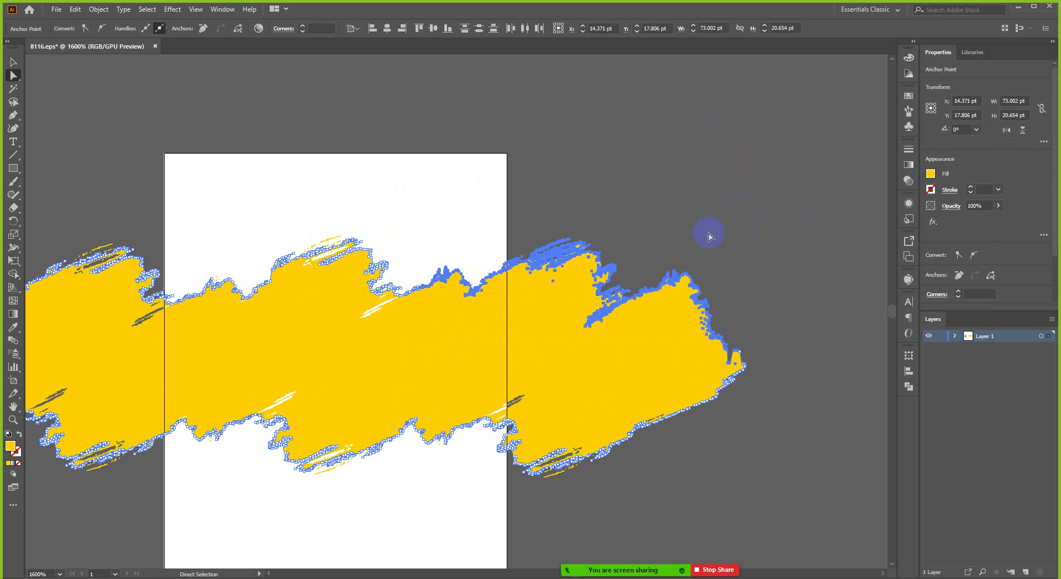
key(Up)
key(Up)
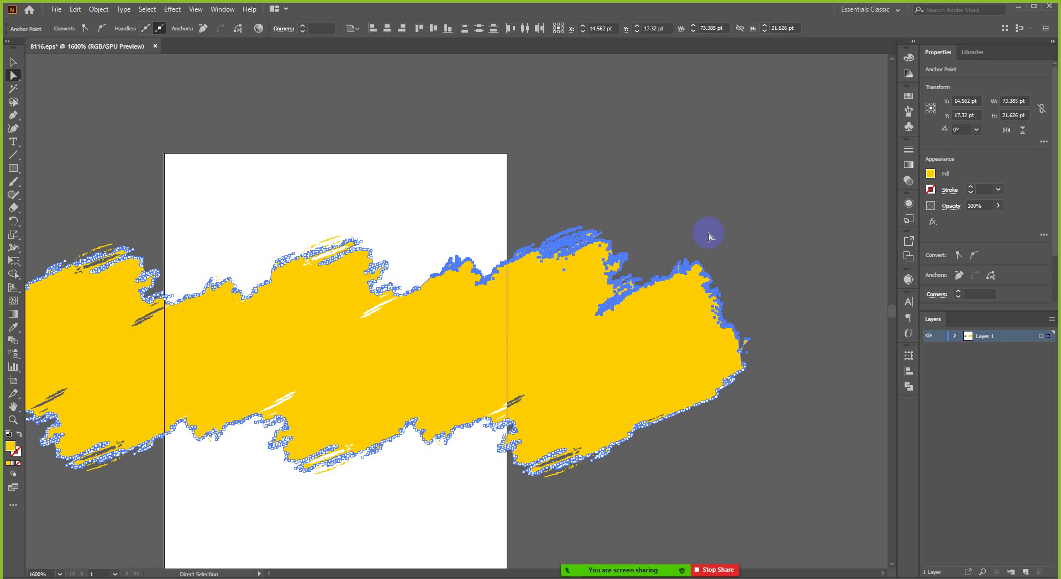
key(Right)
key(Right)
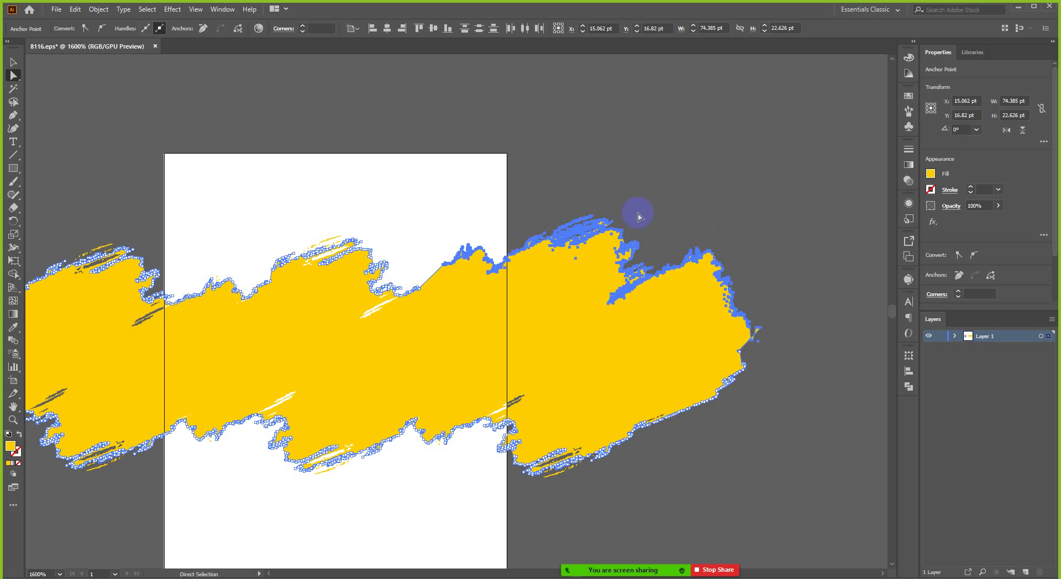
Step: Direct-select the anchor points along the brush stroke's upper edge from its middle to its right tip and nudge them 5 pt up and 6 pt right
click(656, 190)
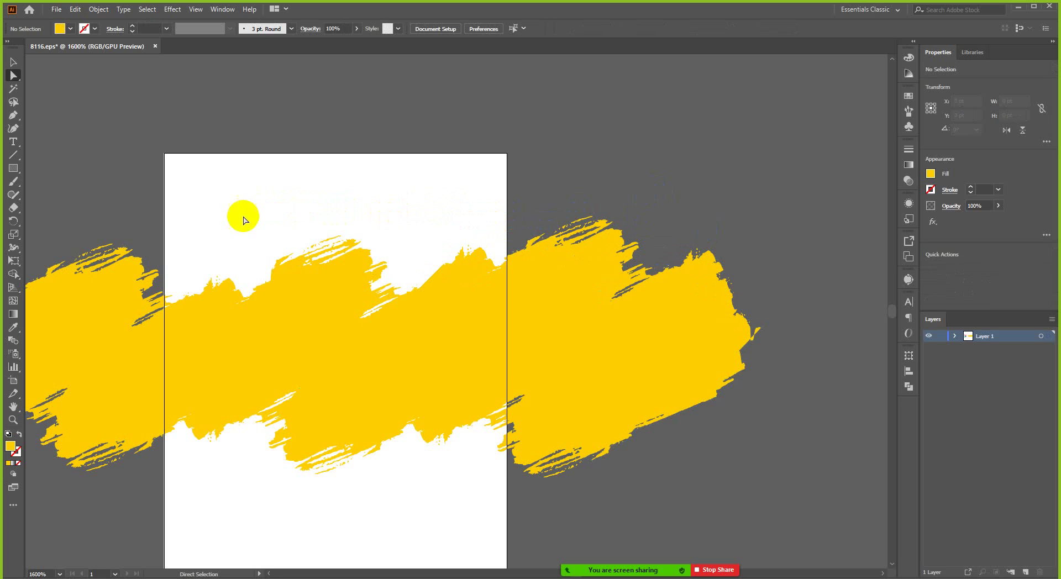
mouse_move(364, 211)
mouse_down()
mouse_move(635, 306)
mouse_move(799, 342)
mouse_up()
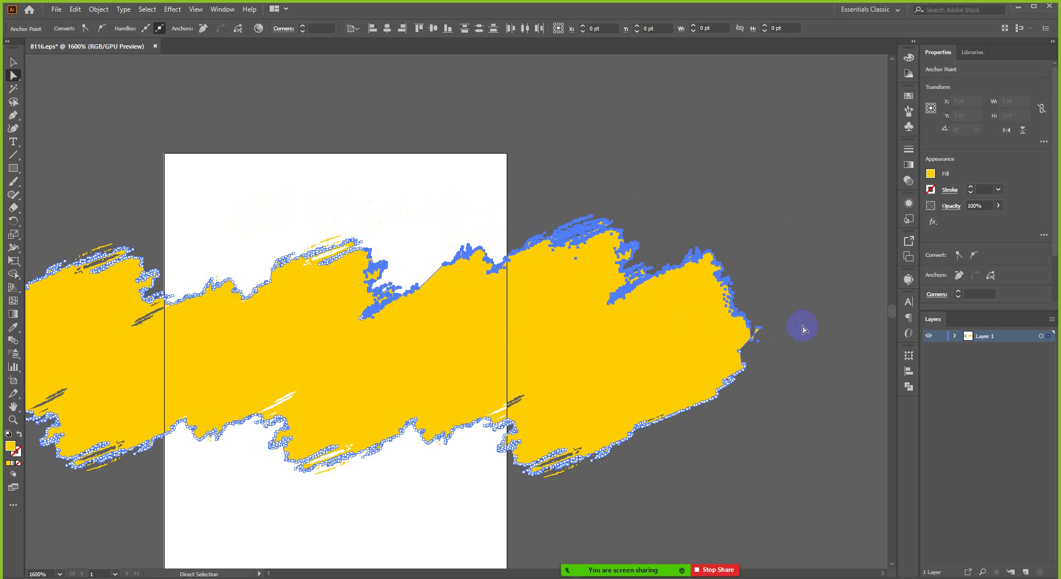
key(Up)
key(Right)
key(Up)
key(Right)
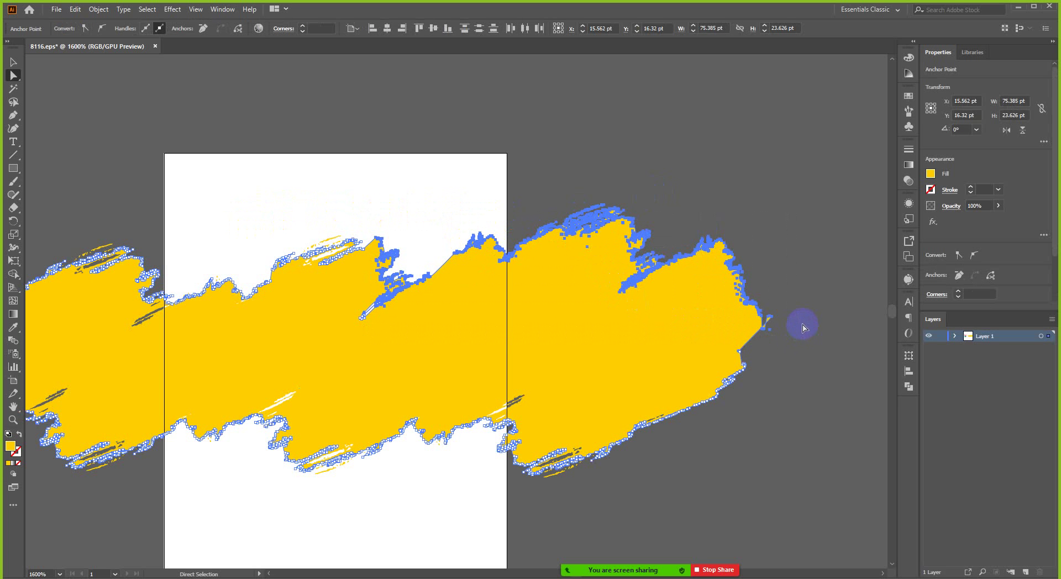
key(Up)
key(Up)
key(Right)
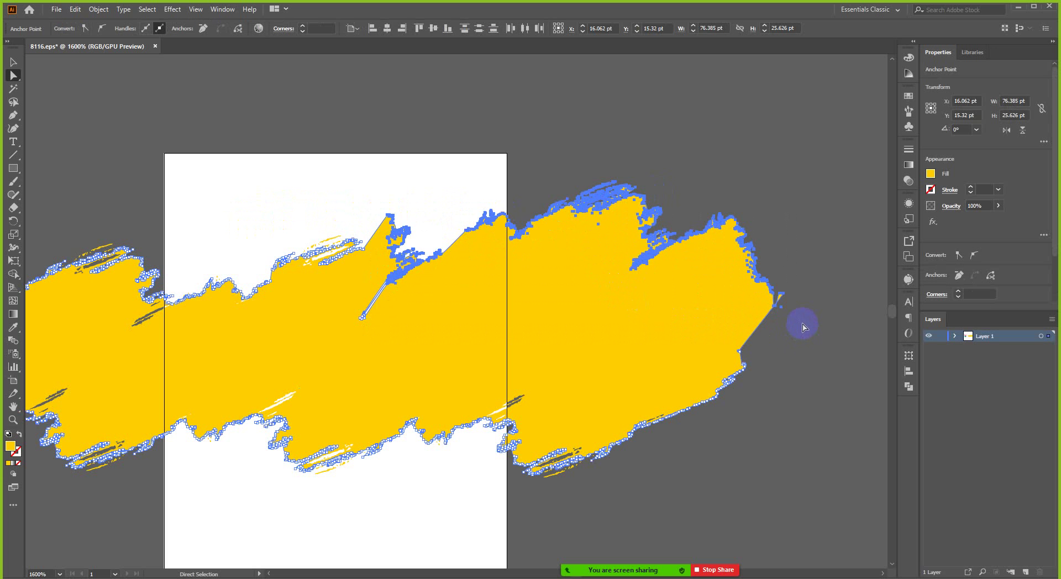
key(Up)
key(Right)
key(Right)
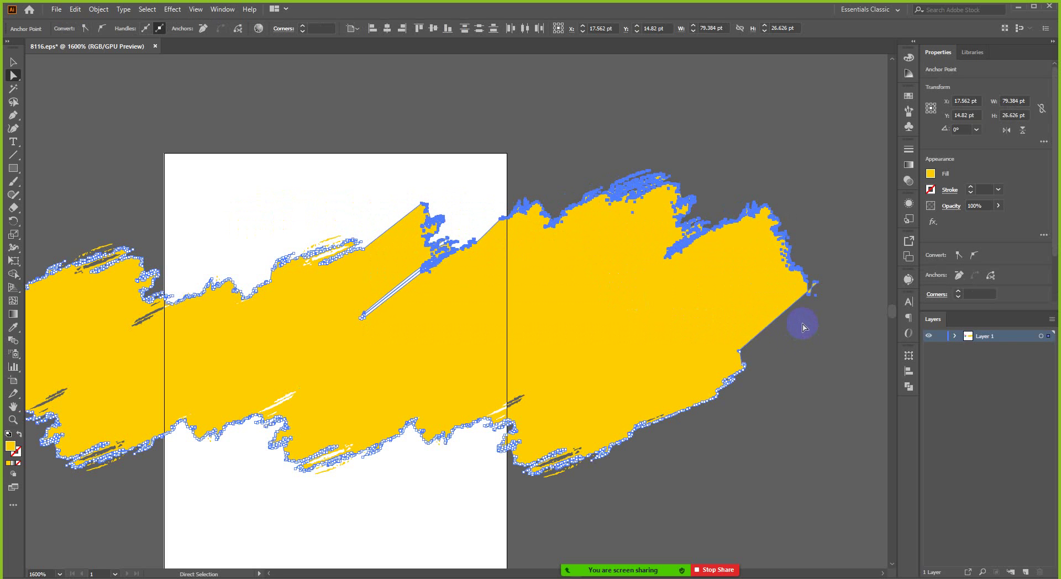
key(Up)
key(Right)
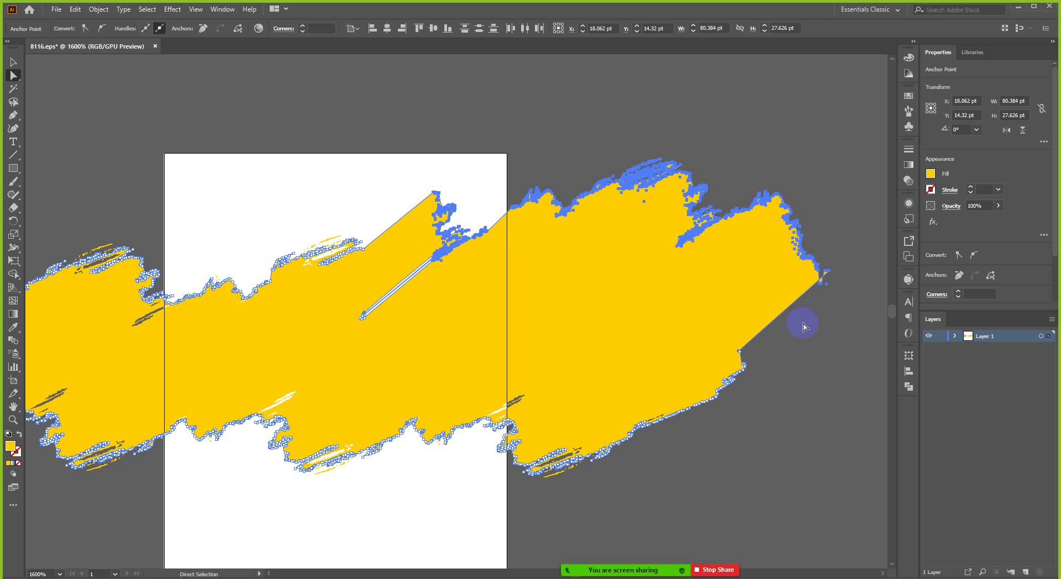
Step: Examine up close the stretched slit and upper edge left by the moved anchor points, and the brush stroke as a whole
click(734, 149)
alt+scroll(381, 299, up, 2)
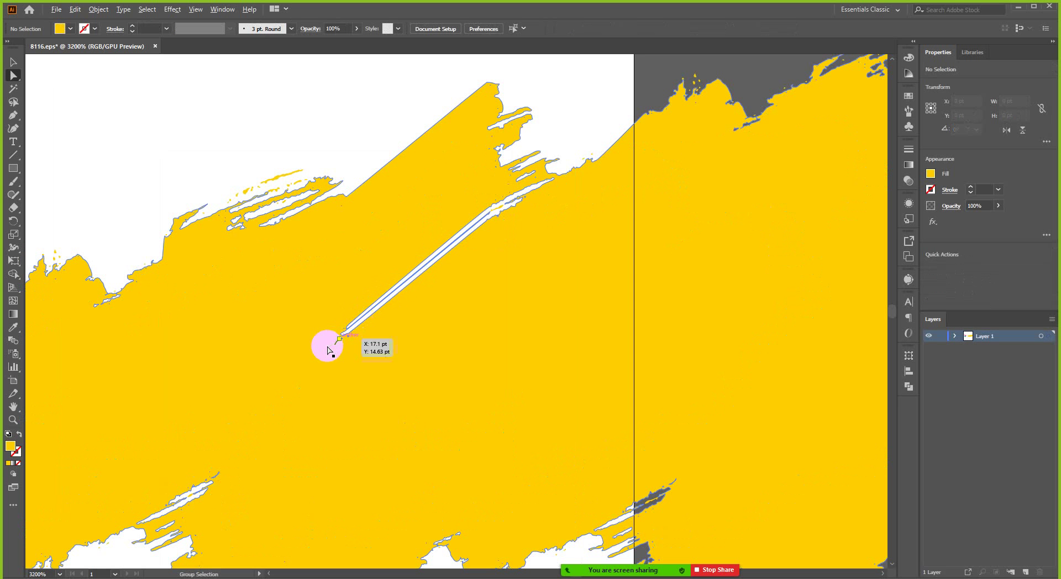
drag(327, 350, 345, 339)
alt+scroll(345, 341, up, 3)
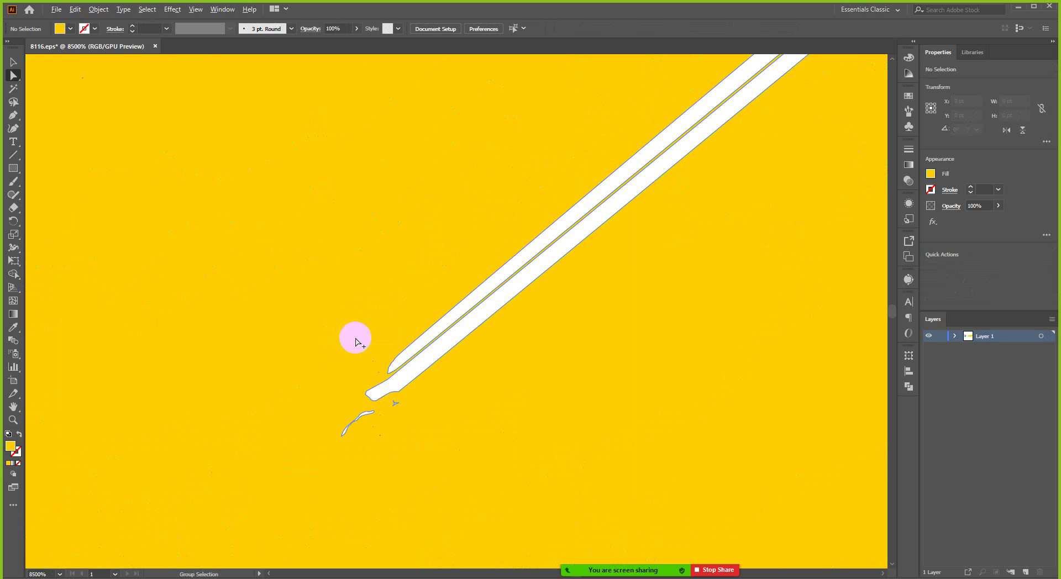
alt+scroll(357, 343, down, 4)
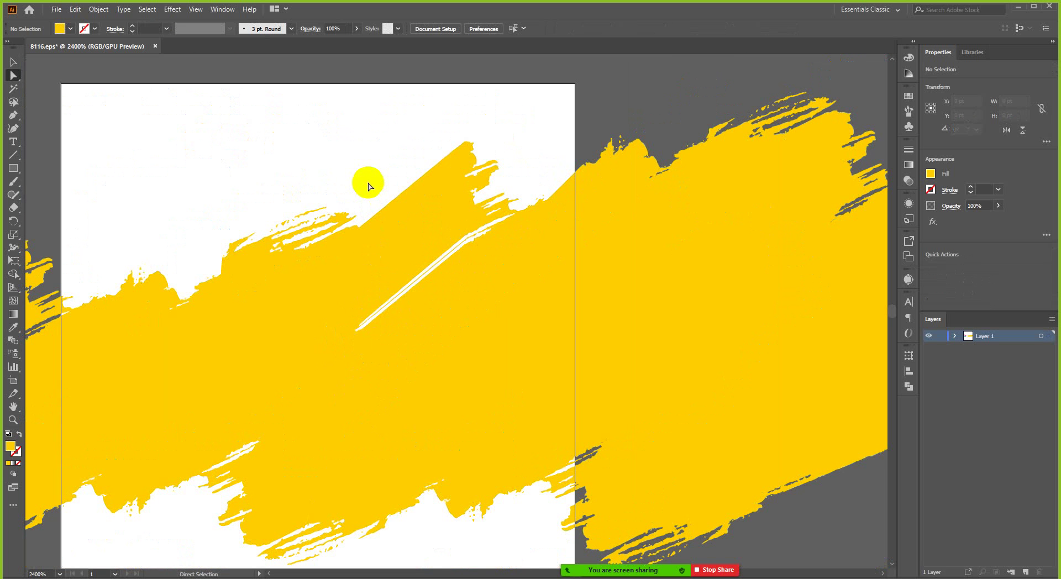
alt+scroll(457, 287, down, 3)
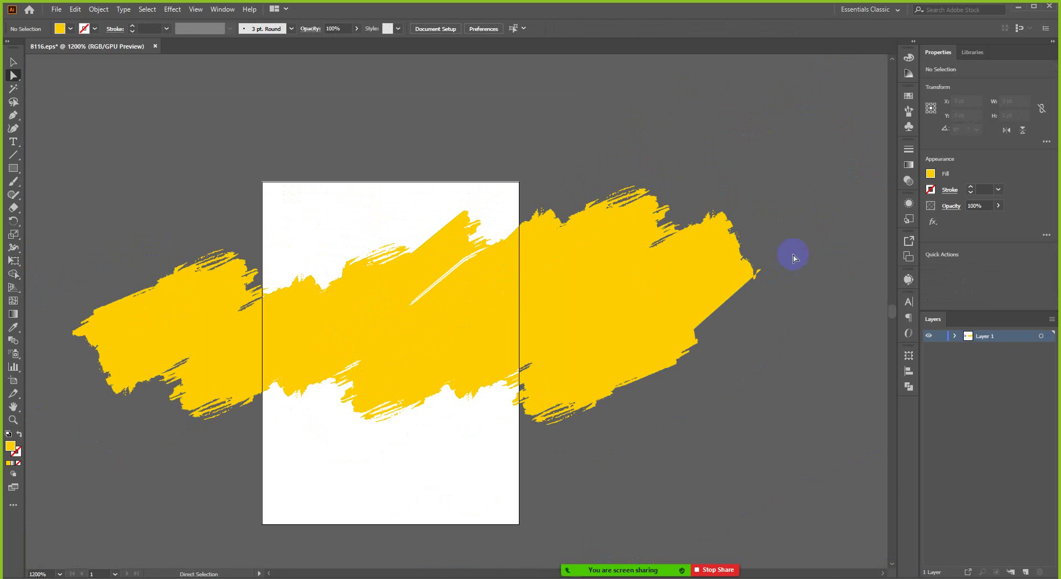
key(v)
click(758, 314)
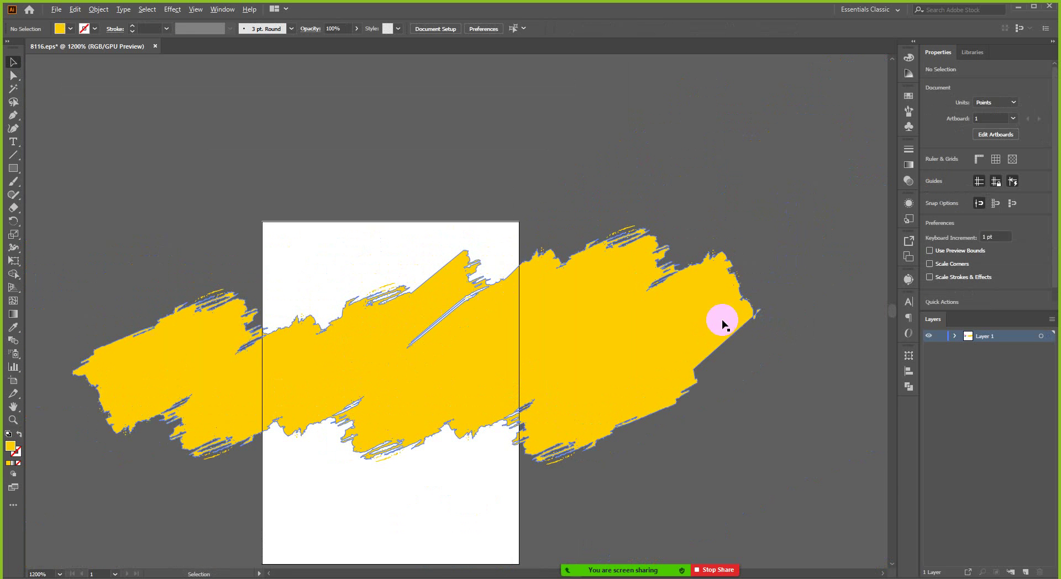
scroll(616, 327, down, 2)
scroll(598, 336, up, 3)
Step: Select the whole brush-stroke group and nudge it 5 pt to the right
click(659, 324)
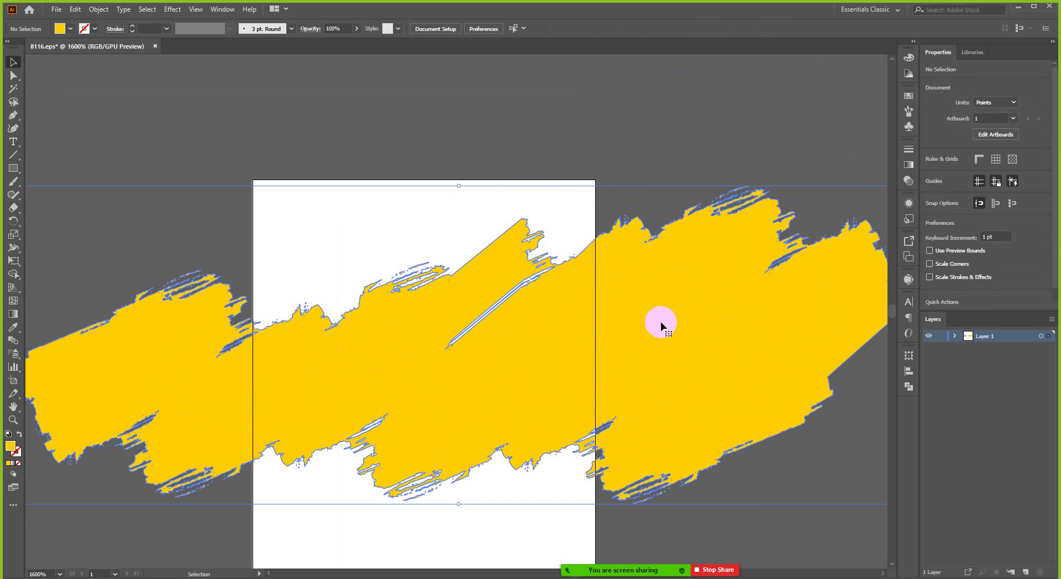
key(shift+Right)
key(Left)
key(Left)
key(Left)
key(Left)
key(Left)
key(Left)
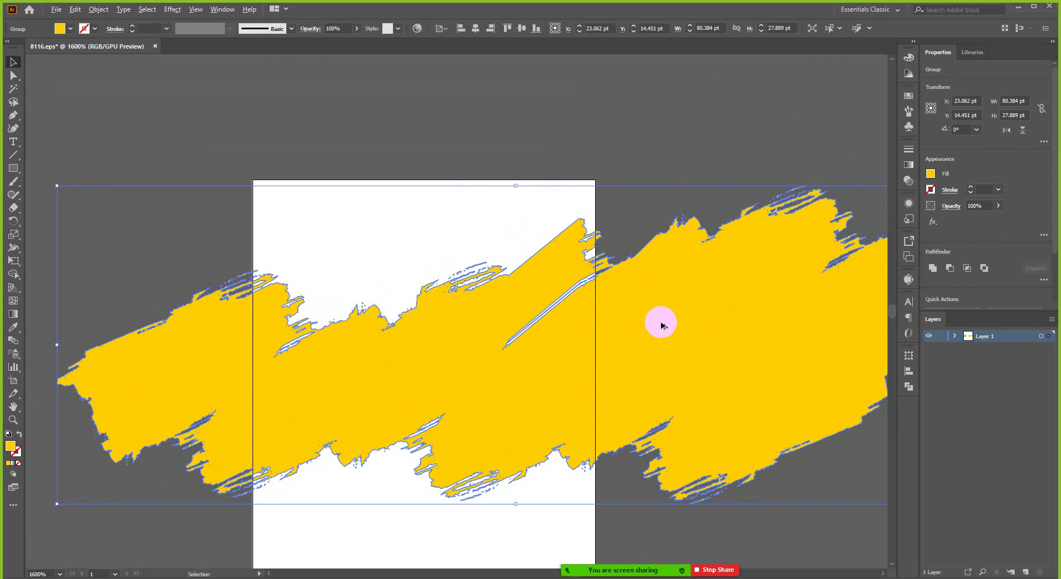
Step: Place the watercolor splash image over the brush stroke, rotated 90°, and send it to the back
scroll(662, 325, down, 2)
scroll(318, 275, down, 1)
click(184, 277)
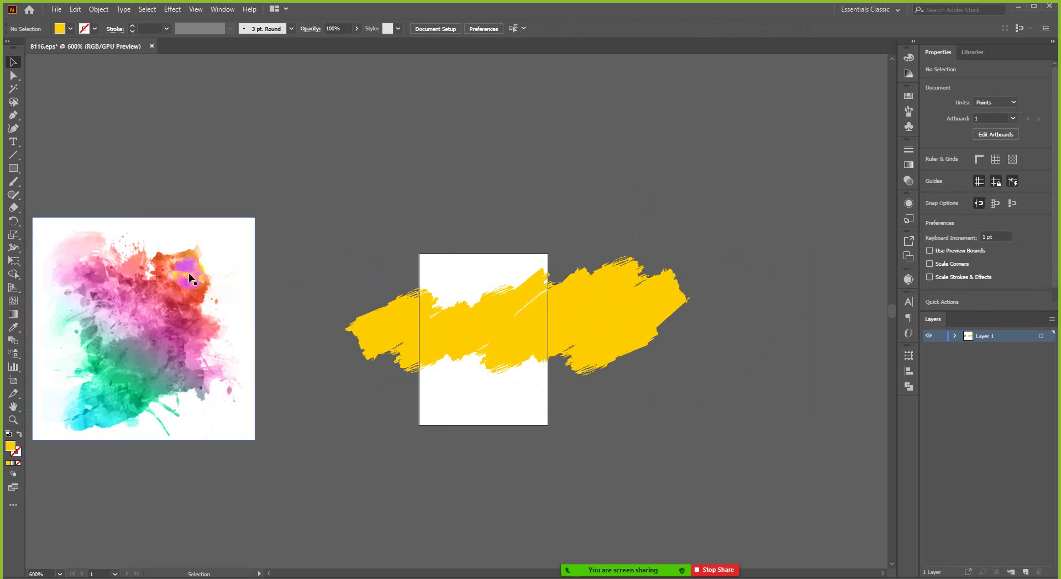
mouse_move(158, 284)
mouse_down()
mouse_move(595, 302)
mouse_move(497, 296)
mouse_up()
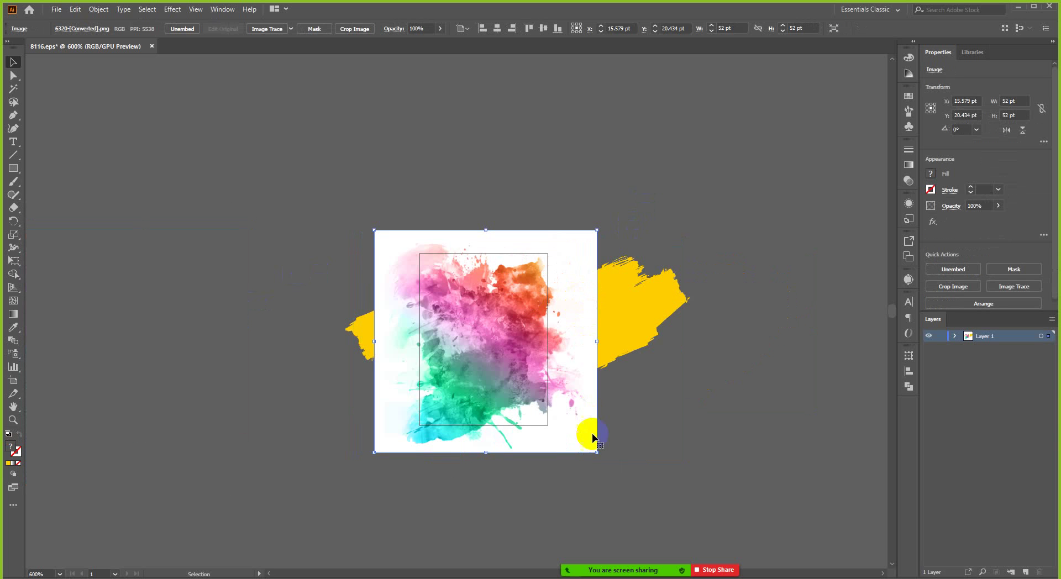
drag(603, 455, 684, 202)
key(ctrl+shift+bracketleft)
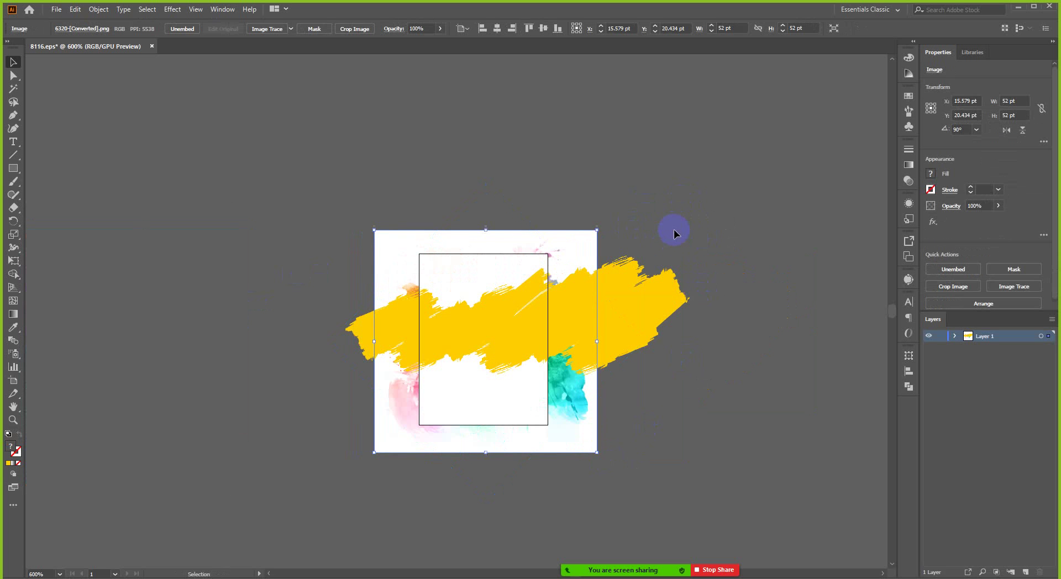
Step: Try to clip the watercolor image with the brush-stroke group as a clipping mask, then undo the mask
shift+click(636, 318)
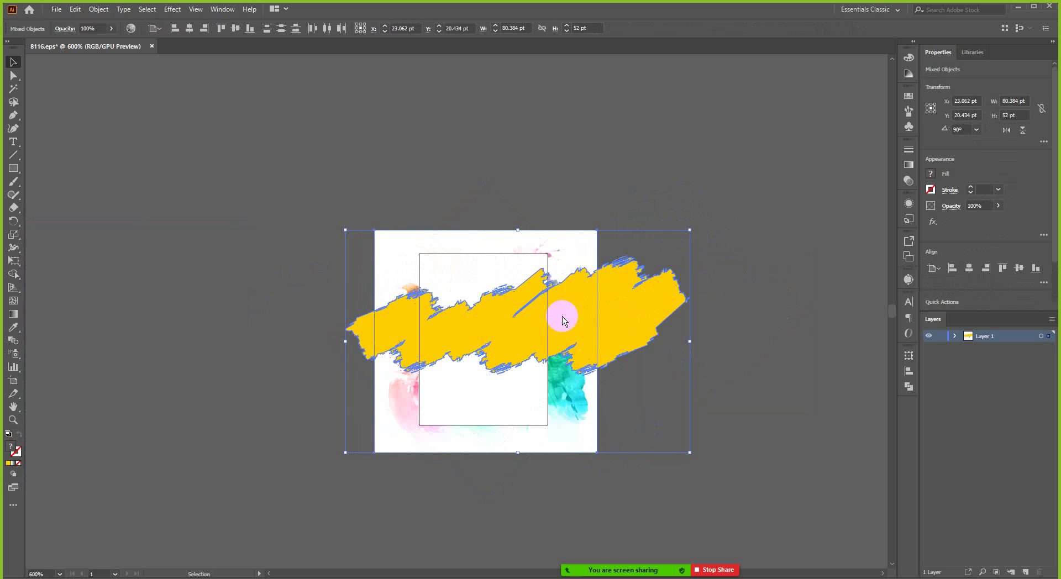
right_click(562, 317)
click(615, 412)
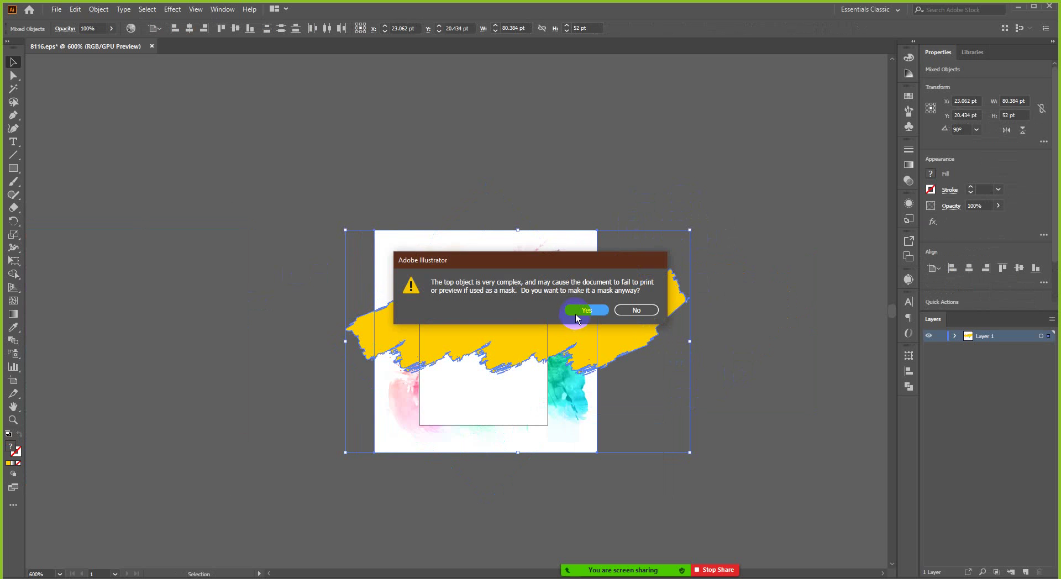
key(Escape)
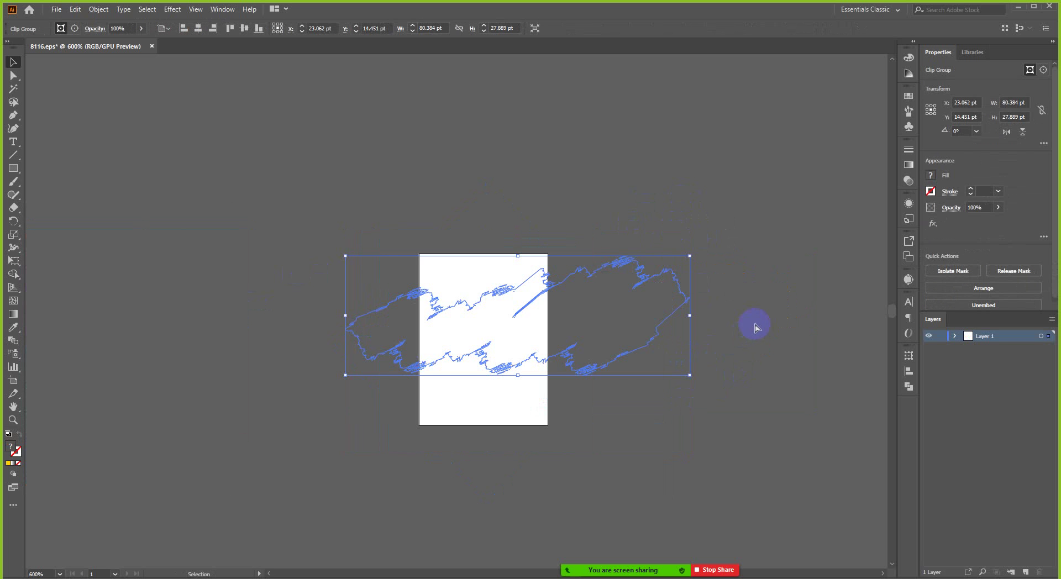
click(753, 326)
click(632, 316)
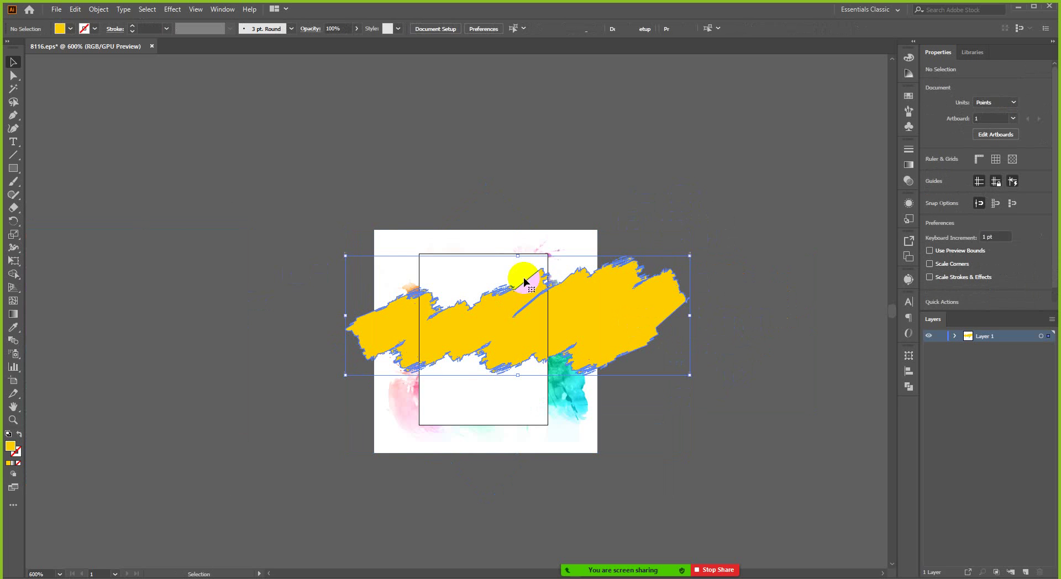
right_click(560, 314)
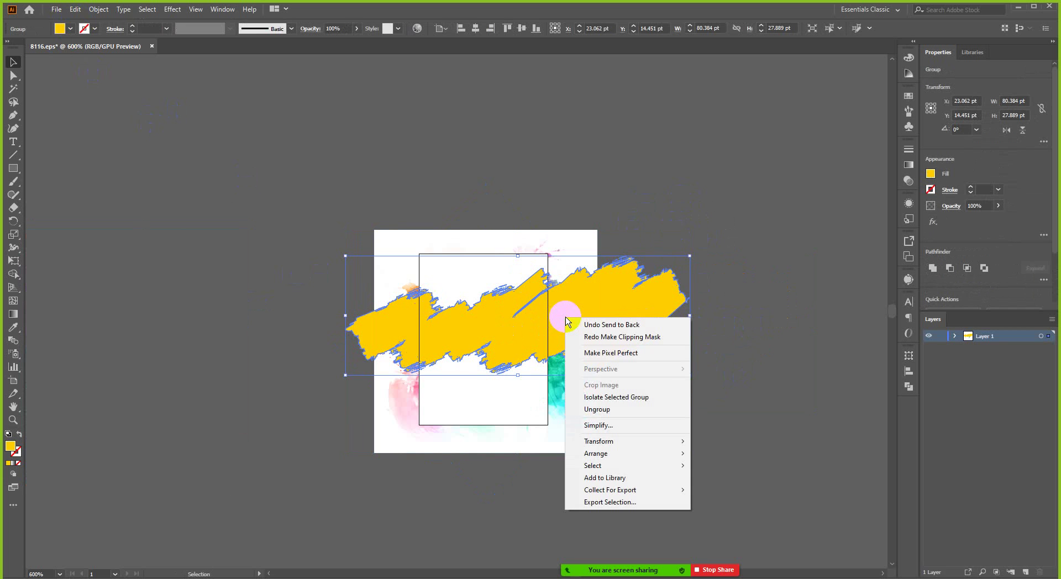
click(239, 294)
Step: Convert the yellow brush-stroke group into a compound path
click(545, 312)
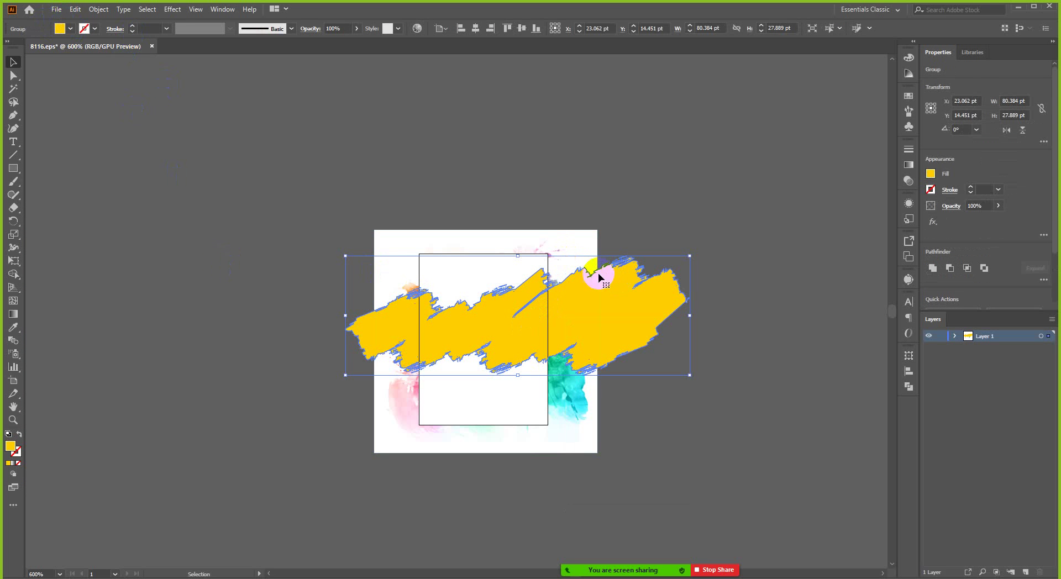
click(99, 10)
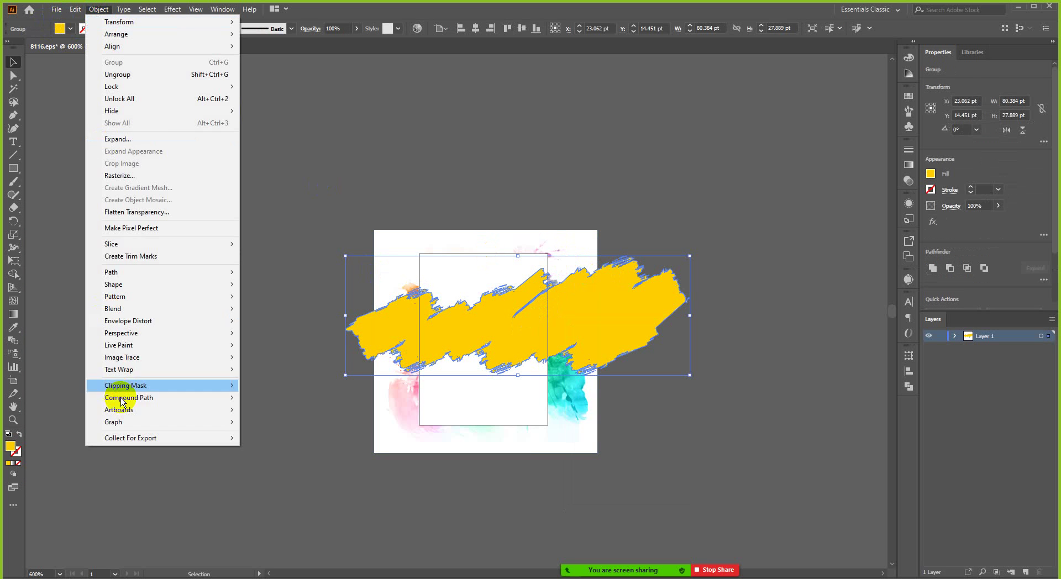
mouse_move(168, 398)
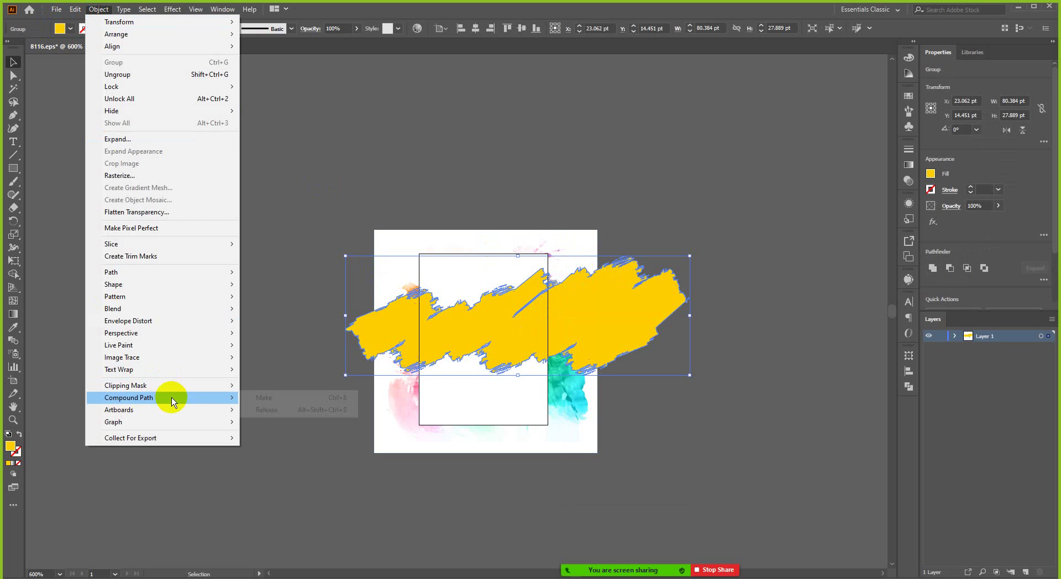
click(295, 399)
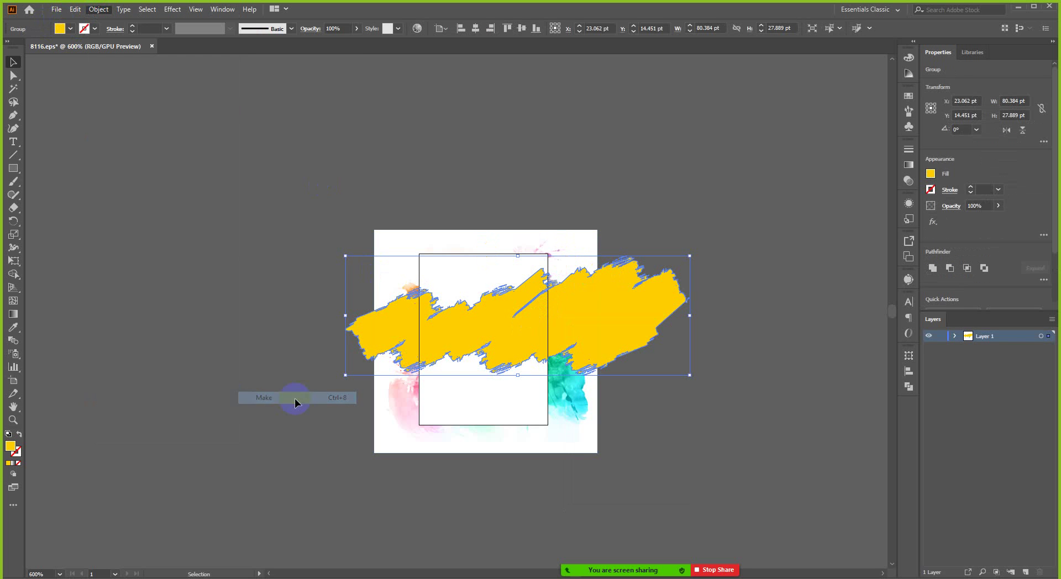
Step: Make a clipping mask from the brush-stroke compound path and the watercolor image, accepting the complex mask, and deselect the result
shift+click(575, 399)
right_click(614, 337)
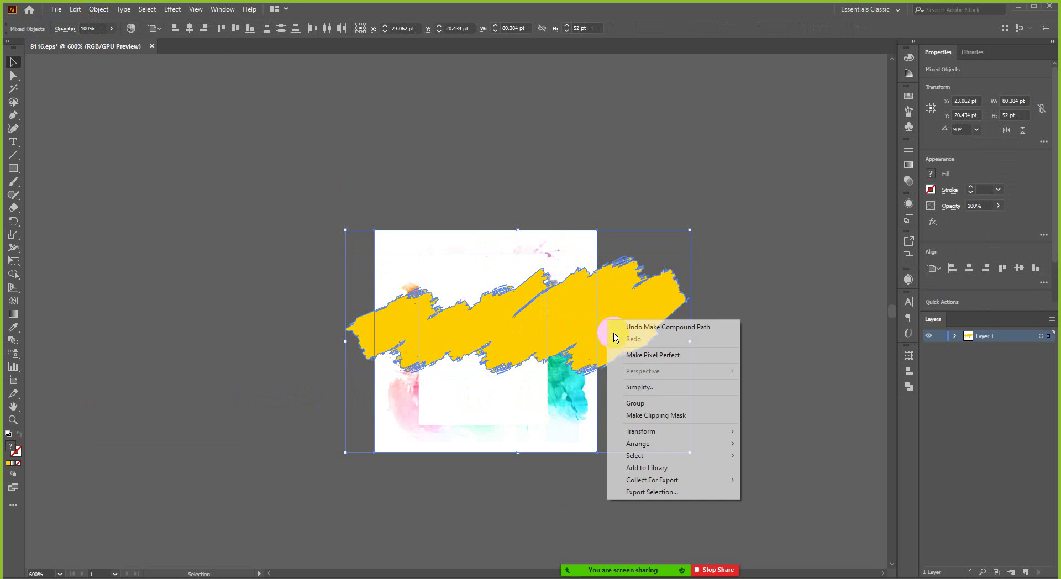
click(641, 416)
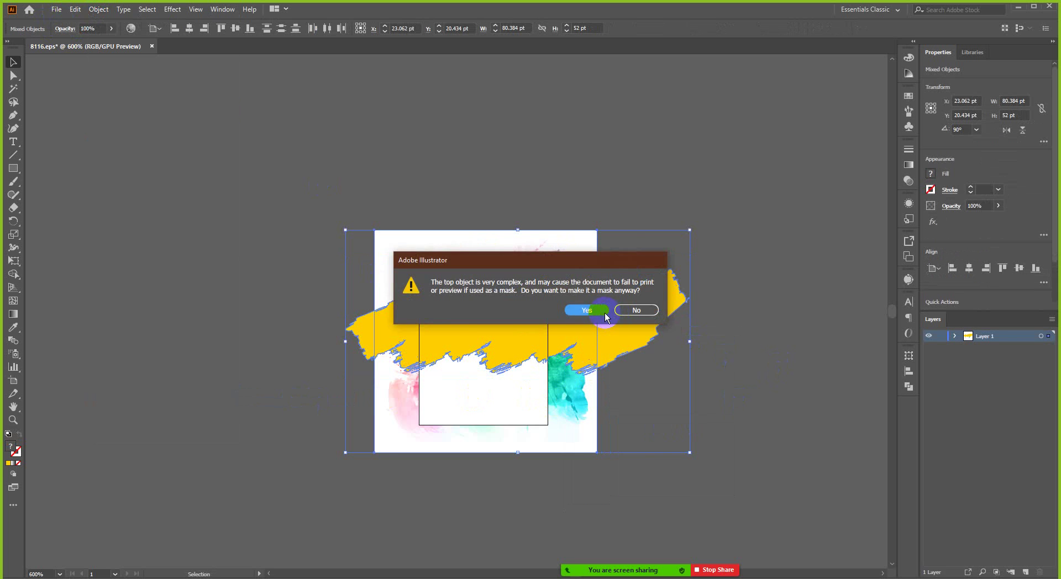
click(587, 310)
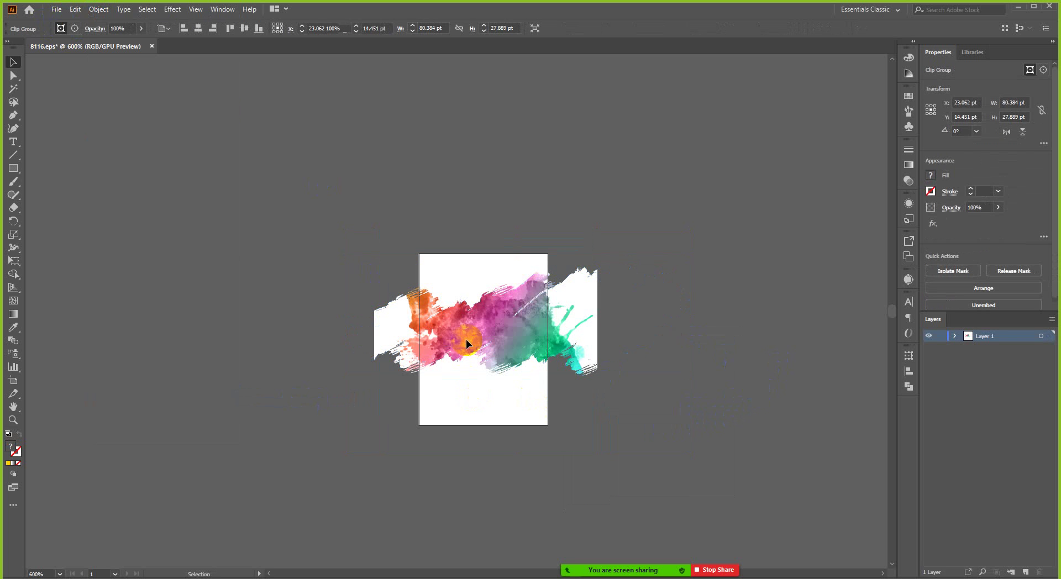
key(ctrl+shift+a)
Step: Isolate the clip group, enlarge the watercolor image proportionally from its center to about 56.7 pt square, and leave isolation mode
scroll(509, 331, up, 1)
click(512, 327)
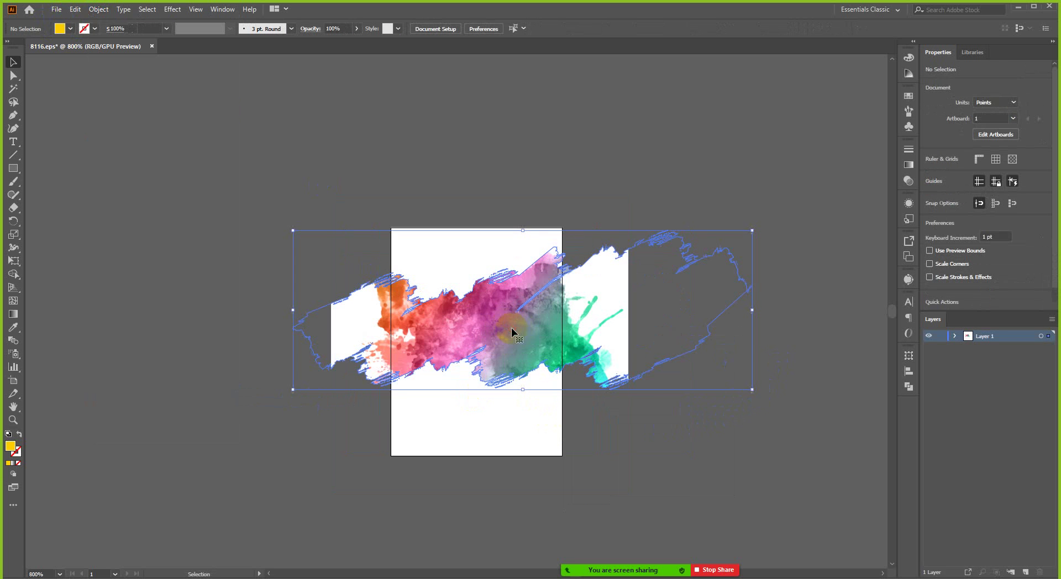
double_click(512, 327)
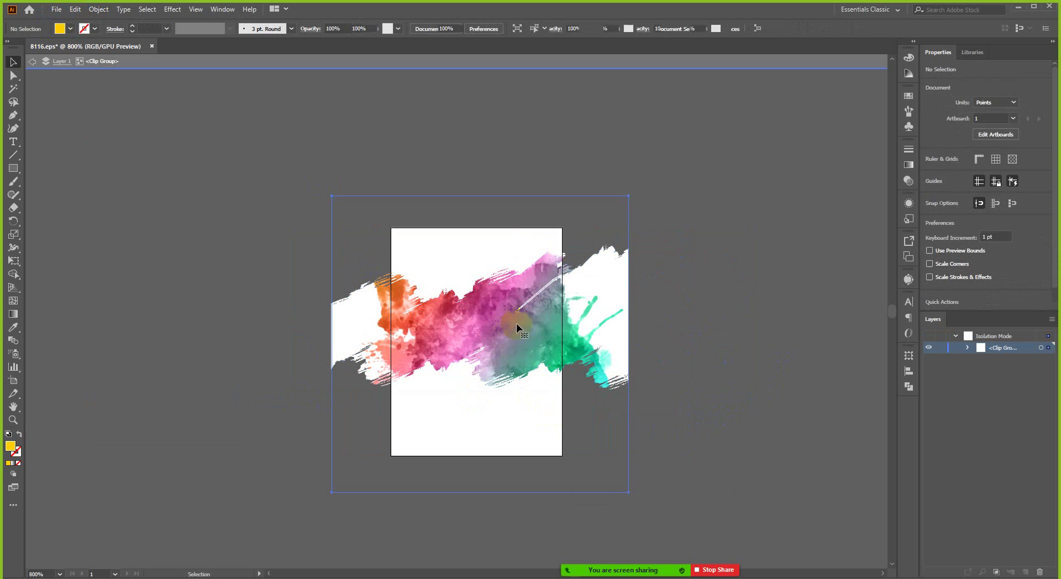
drag(628, 196, 642, 182)
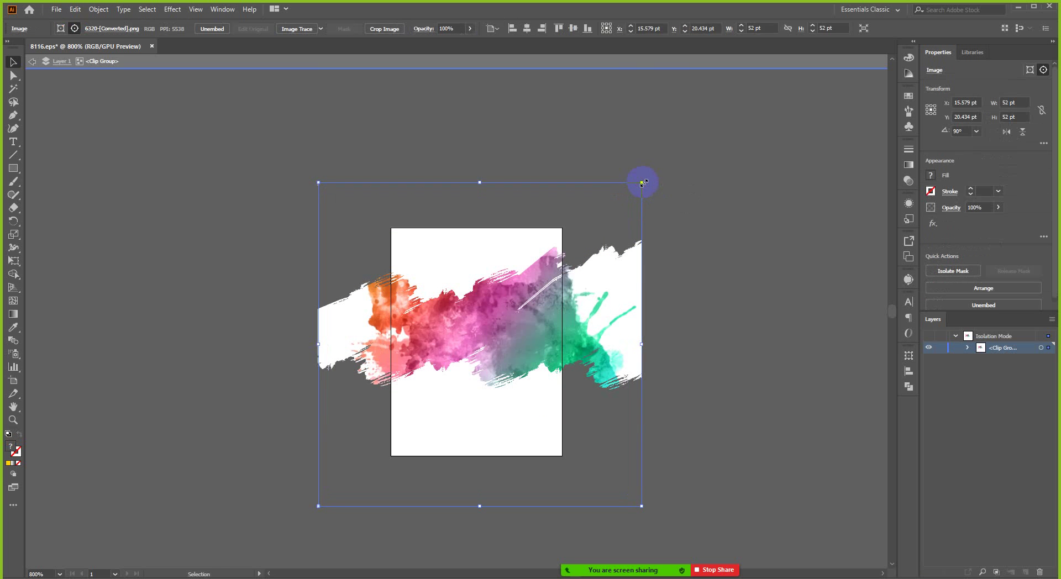
click(737, 202)
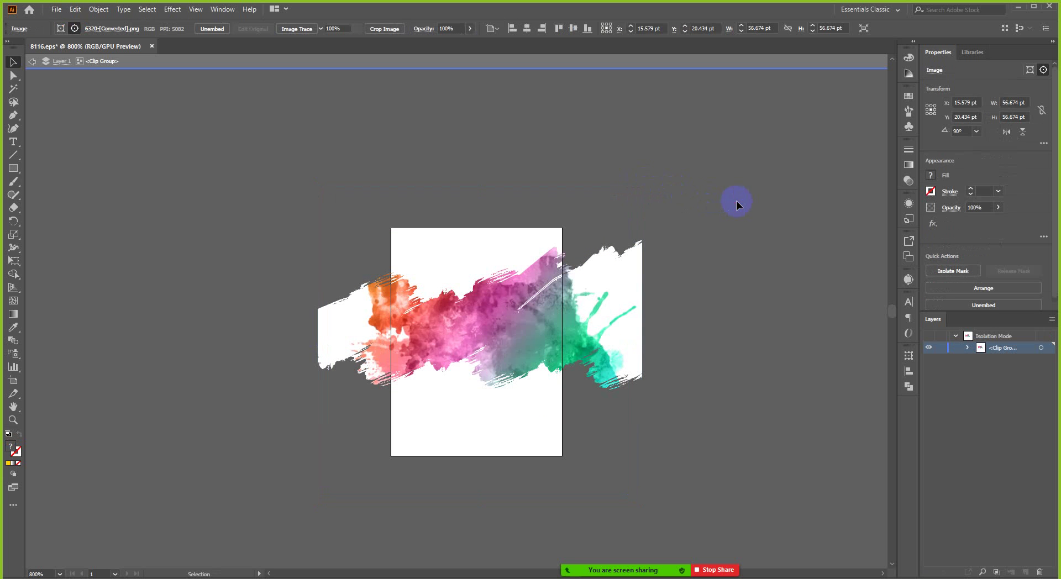
double_click(619, 316)
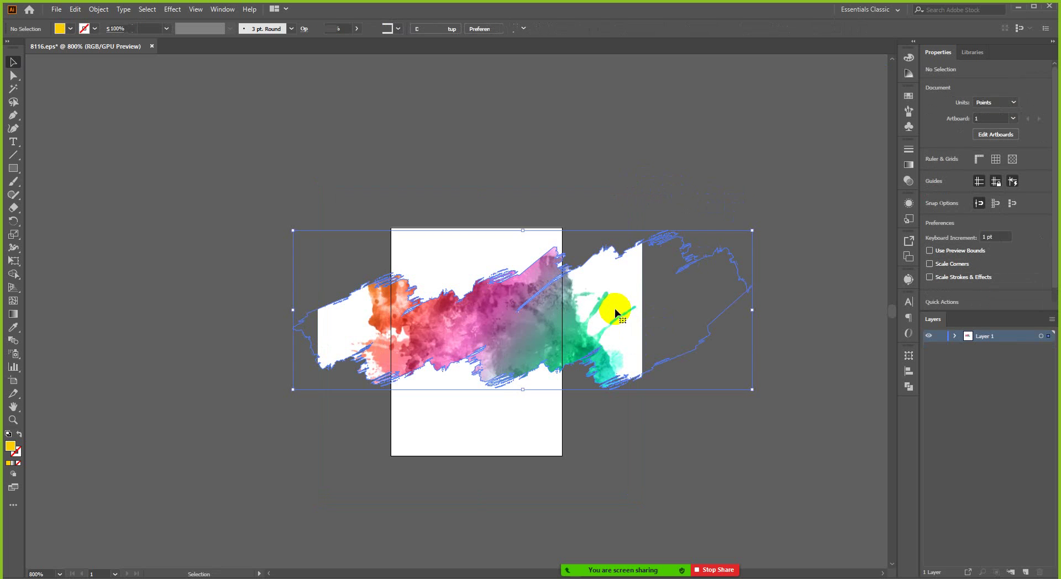
click(804, 261)
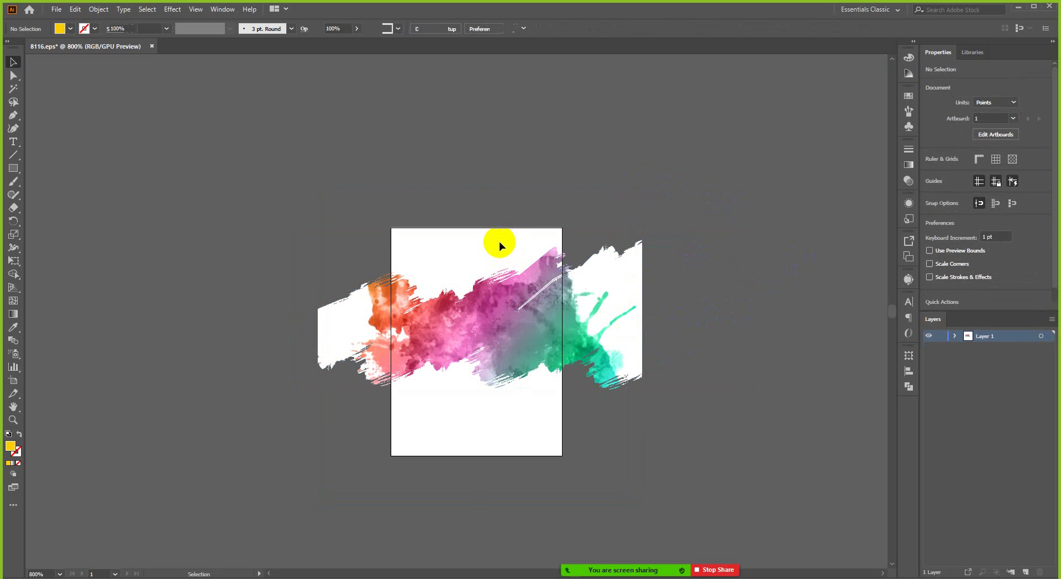
drag(431, 231, 450, 193)
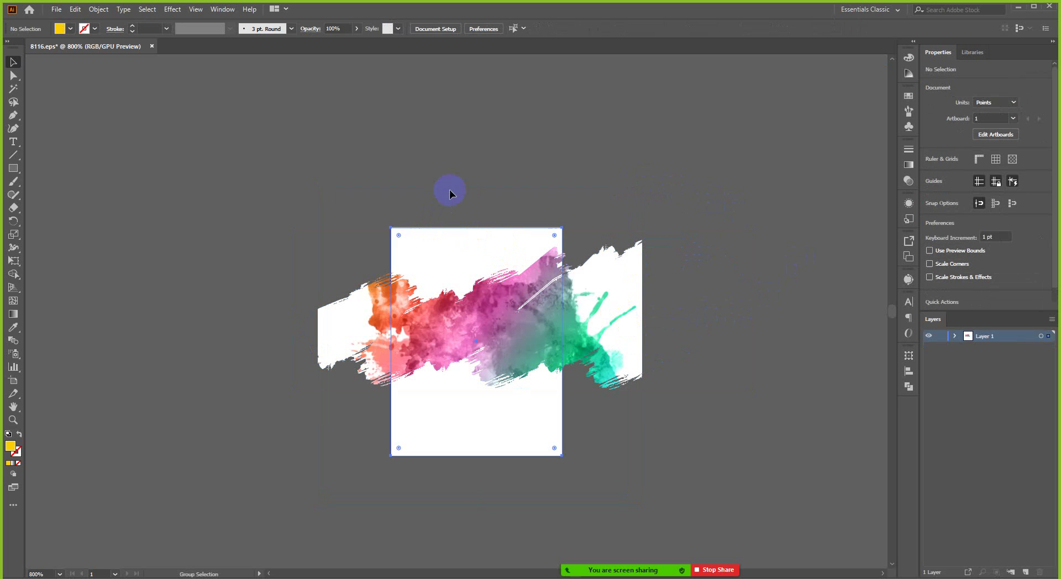
Step: Try to make a clipping mask from the white artboard-sized rectangle and the brush-stroke clip group
click(456, 243)
click(545, 247)
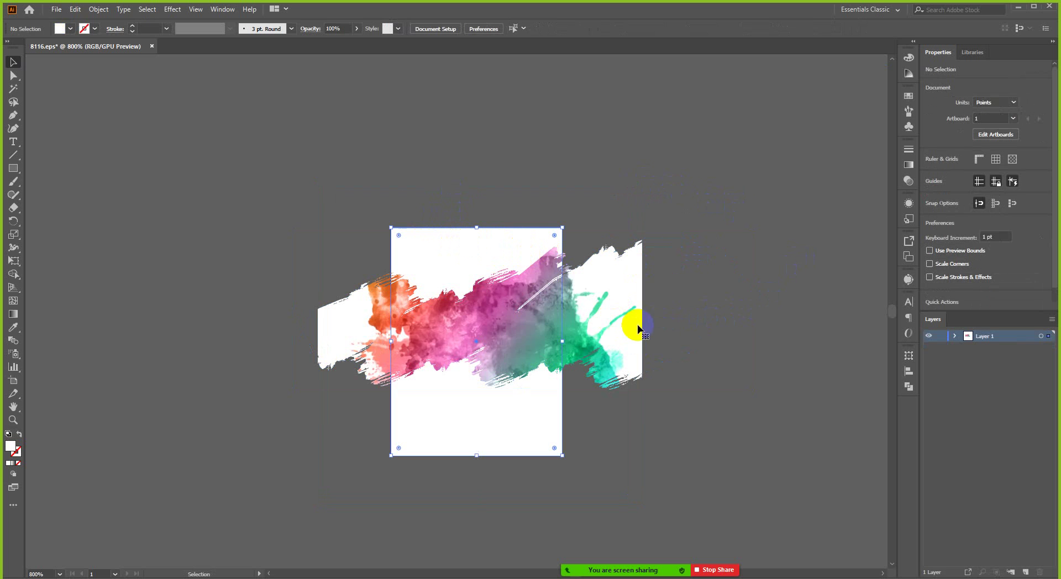
click(586, 318)
click(610, 417)
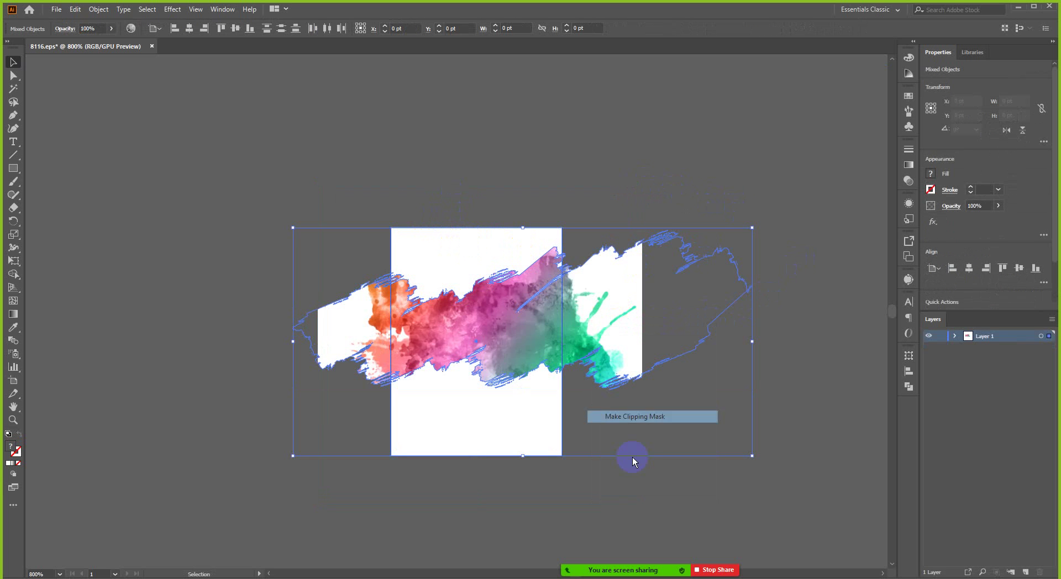
click(565, 313)
click(491, 504)
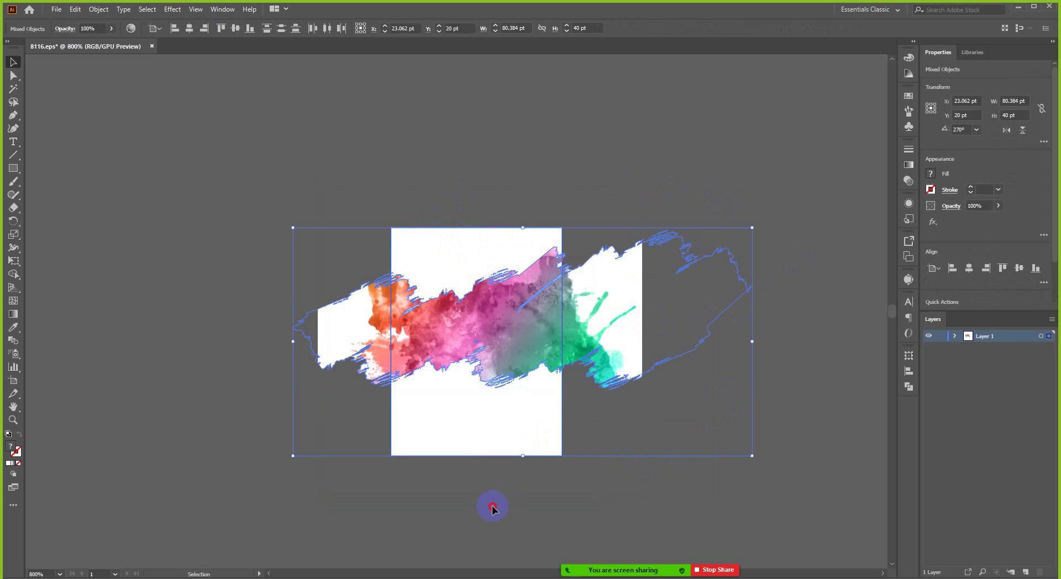
Step: Send the brush-stroke clip group behind the white artboard-sized rectangle and clip it to that rectangle with a clipping mask
click(579, 360)
key(ctrl+7)
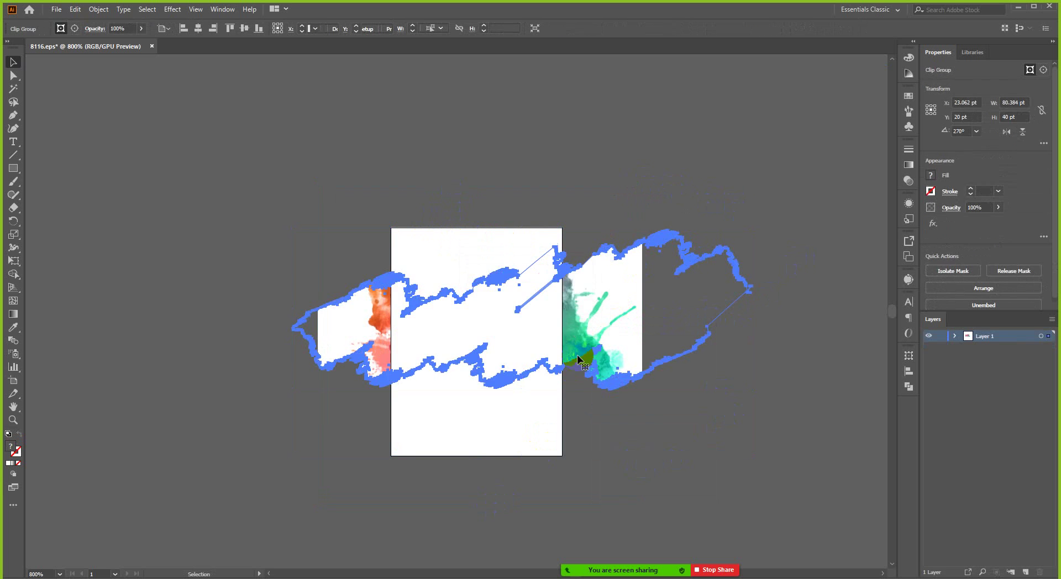
click(527, 260)
click(489, 250)
right_click(489, 250)
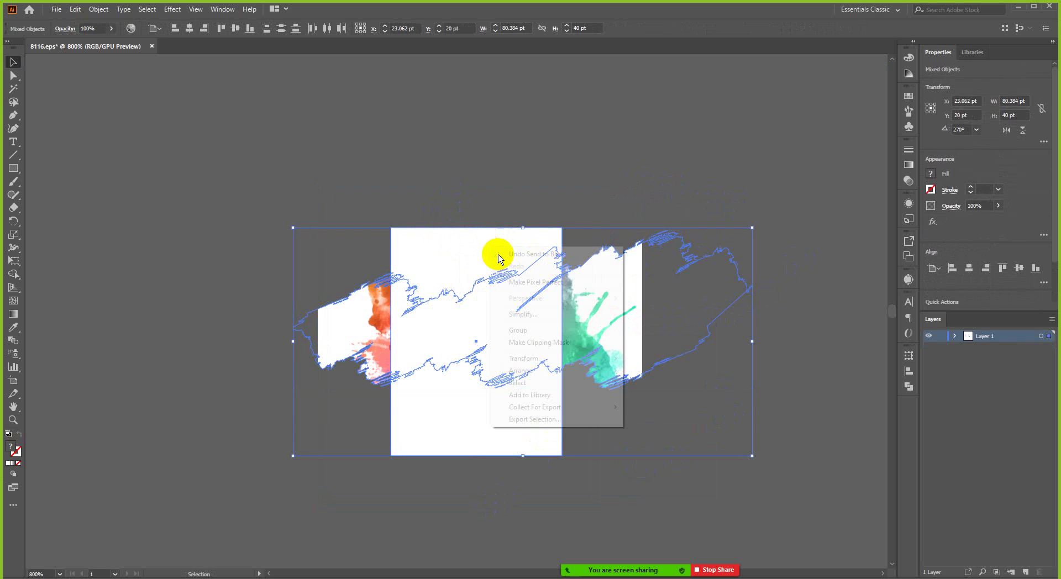
click(525, 338)
click(538, 453)
Step: Isolate the artboard clip group and nudge the nested brush-stroke clip group left to X 19.062 pt
scroll(526, 390, up, 2)
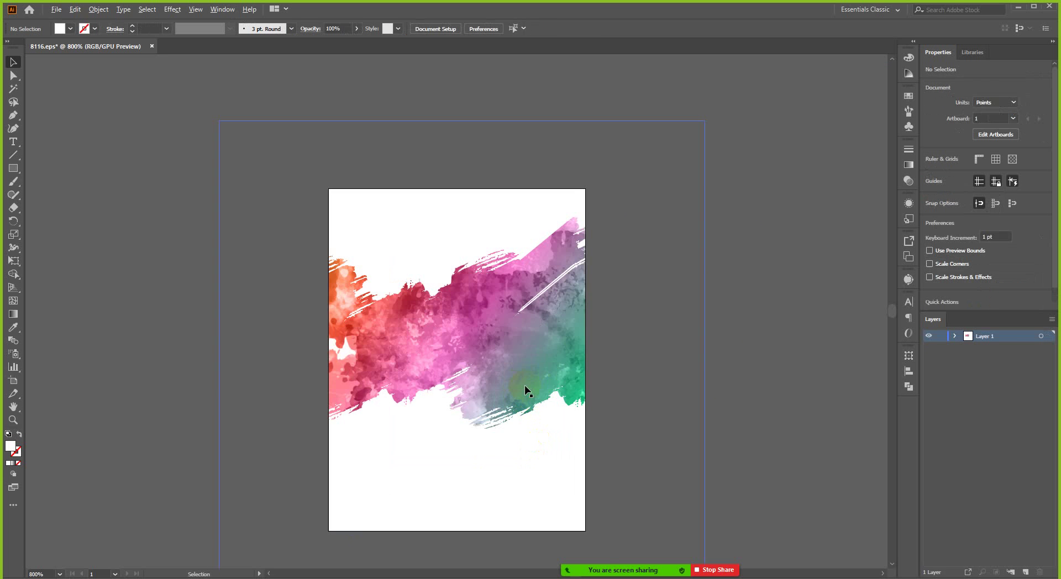
scroll(552, 360, down, 1)
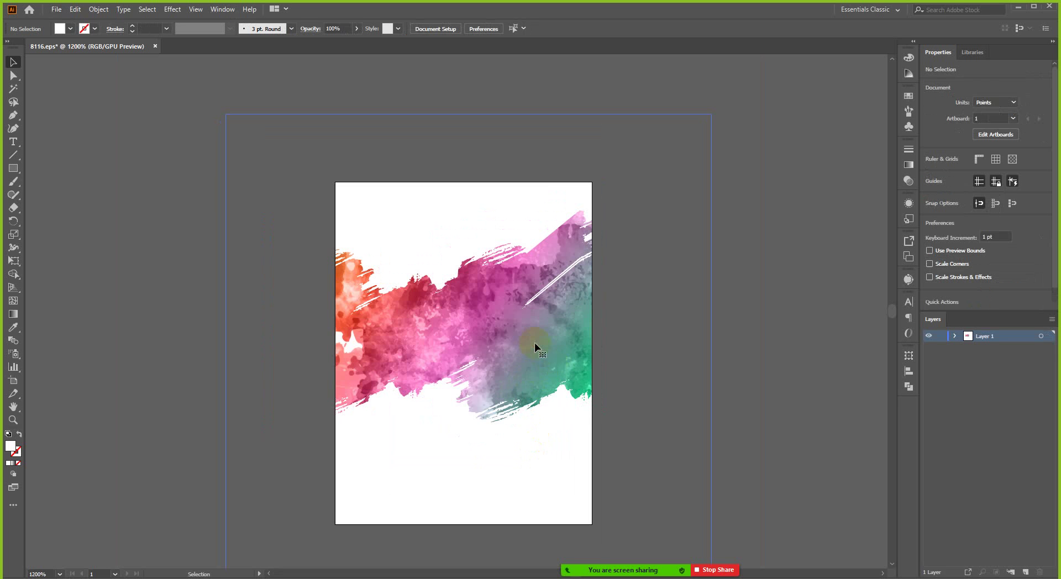
double_click(534, 344)
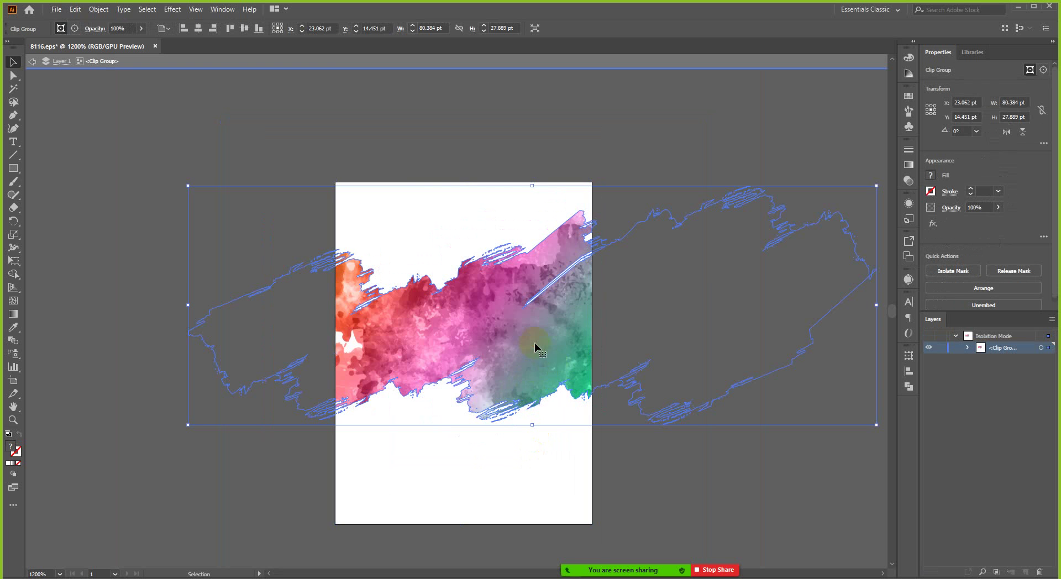
key(shift+Left)
key(shift+Left)
key(shift+Right)
key(Right)
key(Right)
key(Right)
key(Right)
key(Right)
key(Right)
key(Right)
key(Right)
key(Right)
key(Right)
key(Right)
key(Right)
key(Right)
key(Right)
key(Right)
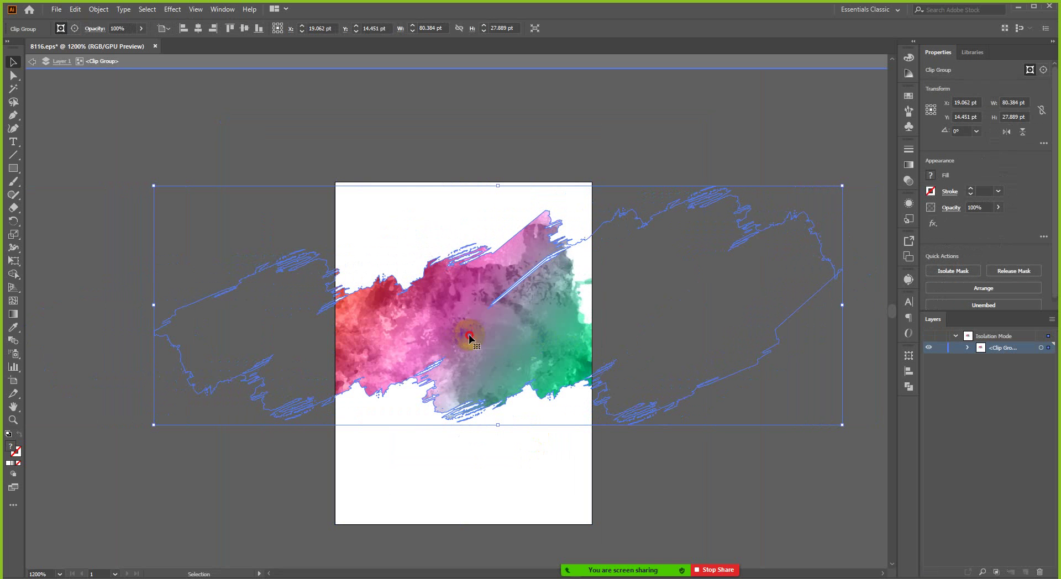
Step: Isolate the nested brush-stroke clip group and nudge its watercolor image right to X 13.579 pt
double_click(486, 324)
click(486, 322)
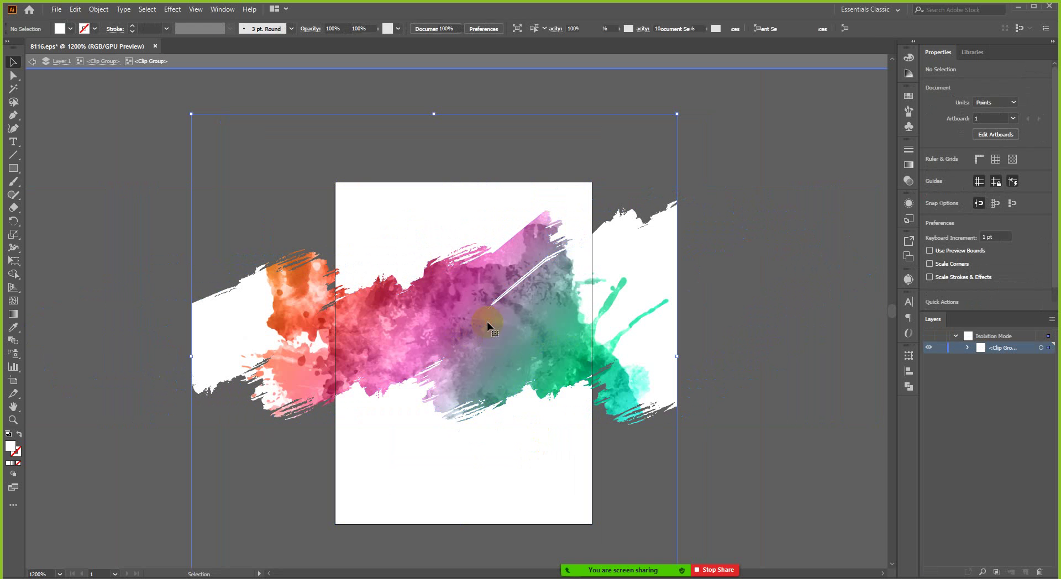
key(Right)
key(Right)
key(Right)
key(Right)
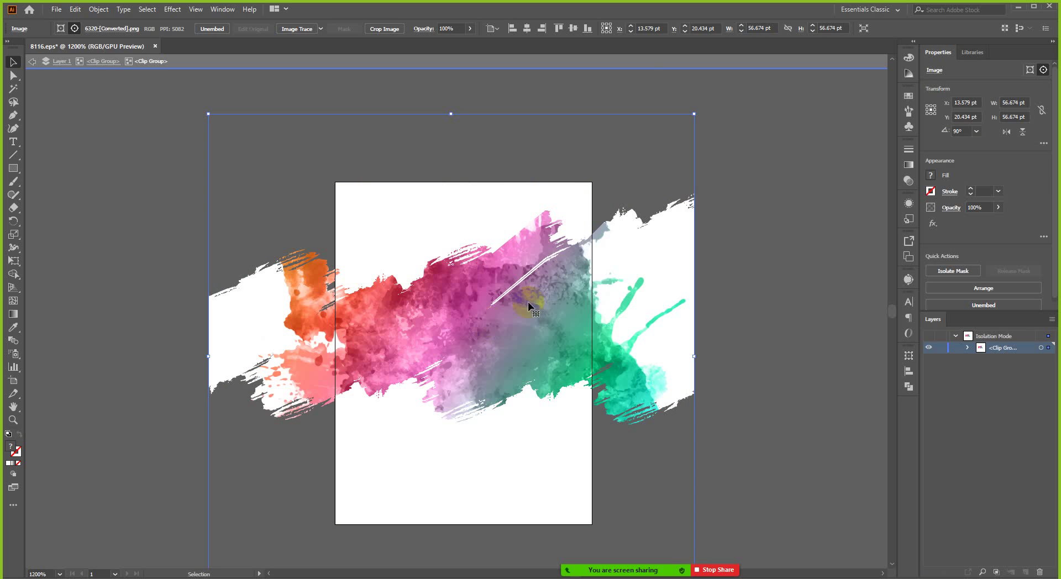
Step: Enlarge the watercolor image proportionally from its center to about 62.5 pt square and leave isolation mode
drag(693, 114, 720, 89)
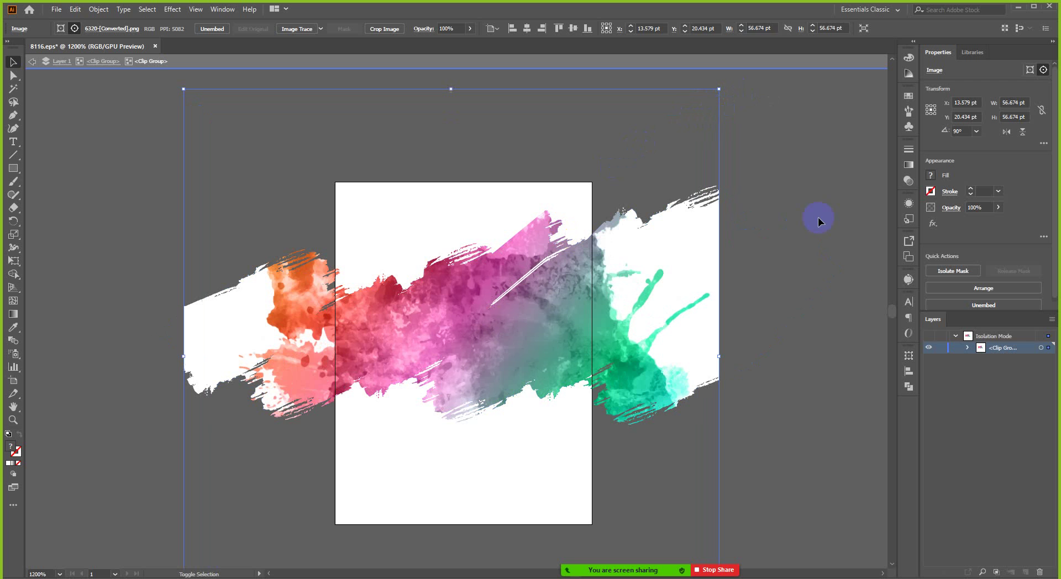
double_click(827, 187)
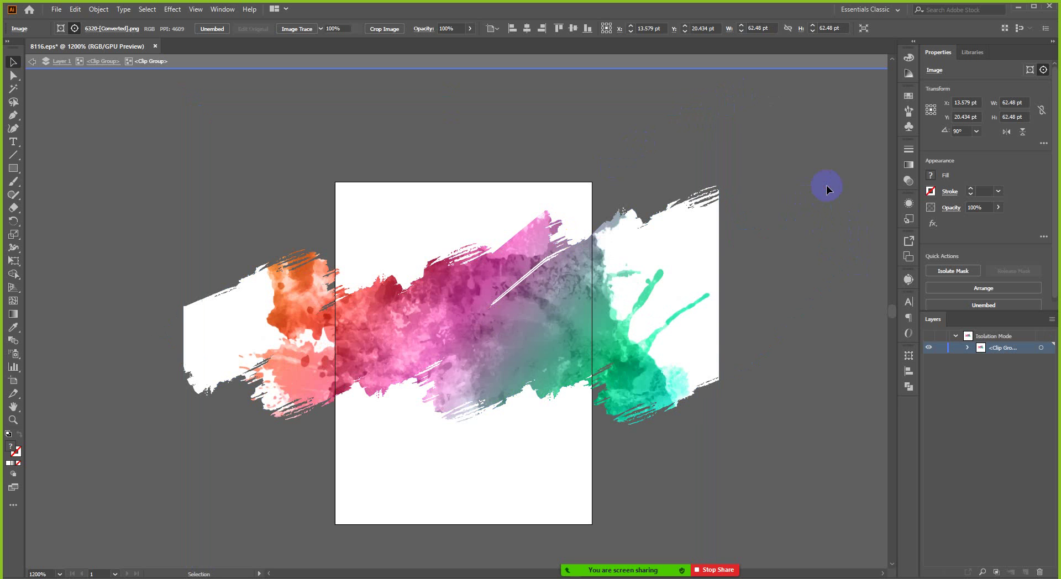
scroll(598, 330, down, 2)
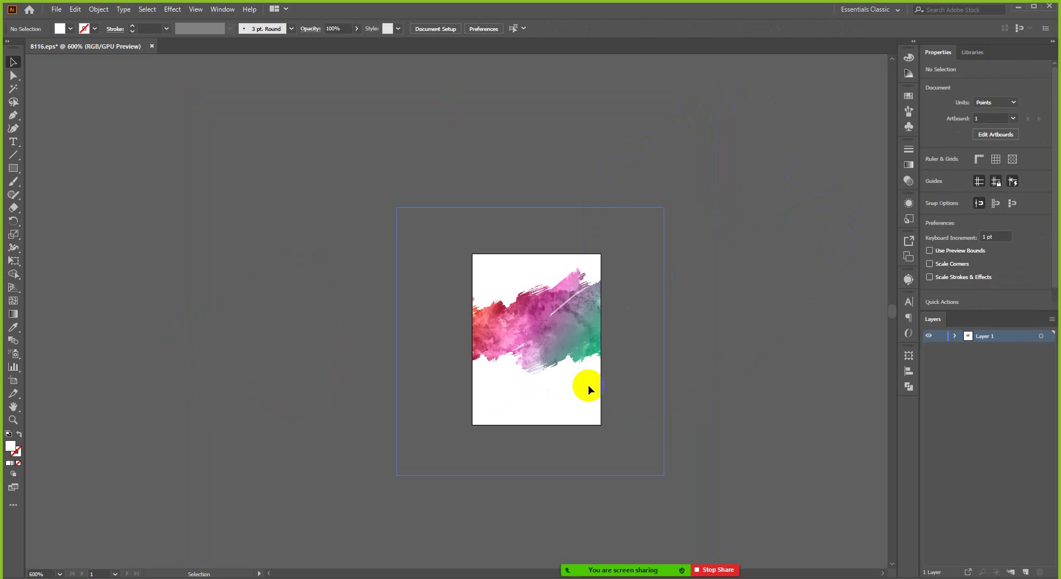
scroll(593, 370, up, 2)
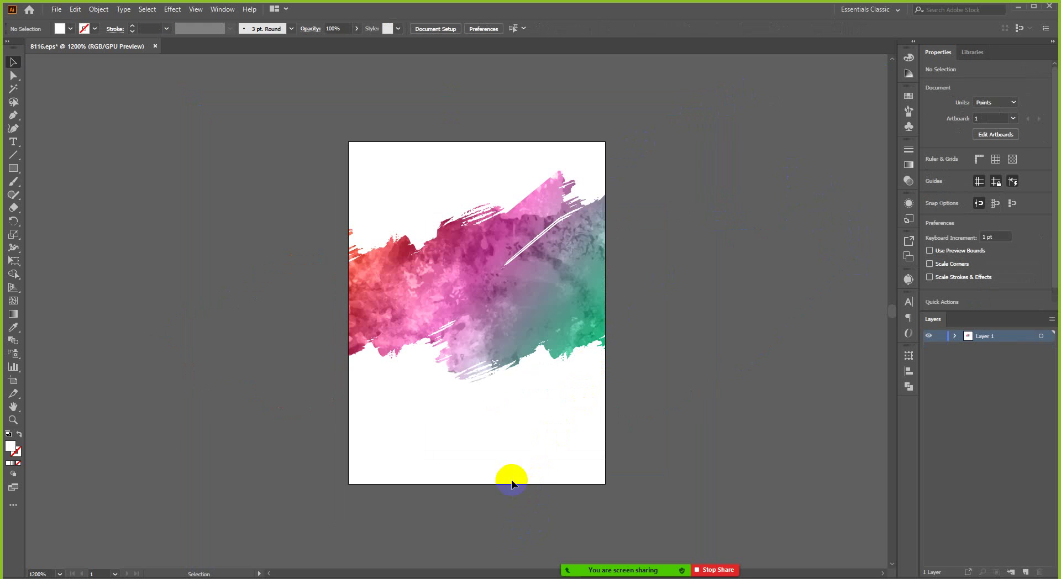
drag(505, 446, 470, 309)
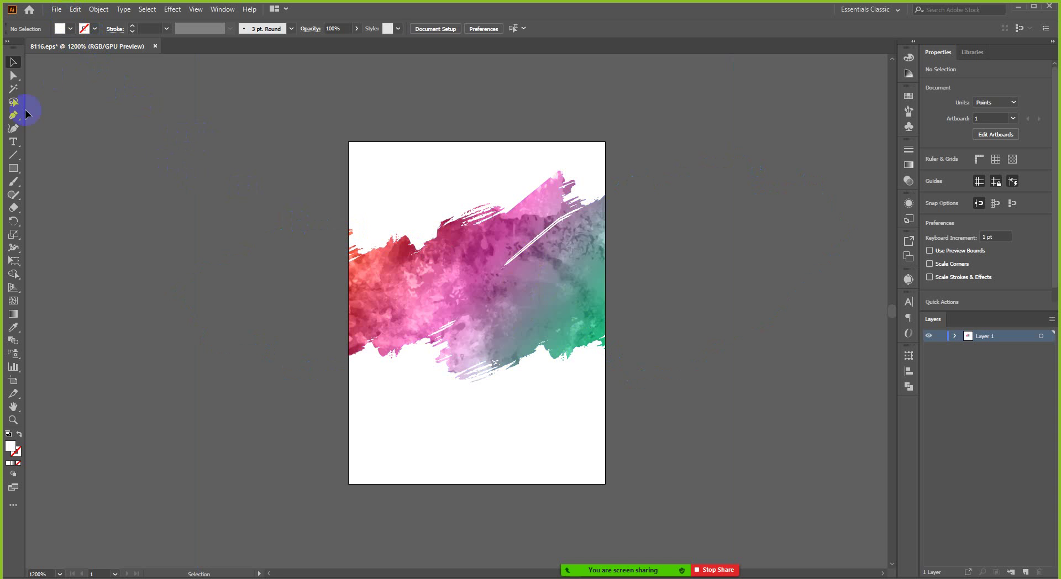
Step: Try painting a white dot with the Paintbrush tool over the green part of the watercolor, then undo it
click(15, 155)
click(14, 182)
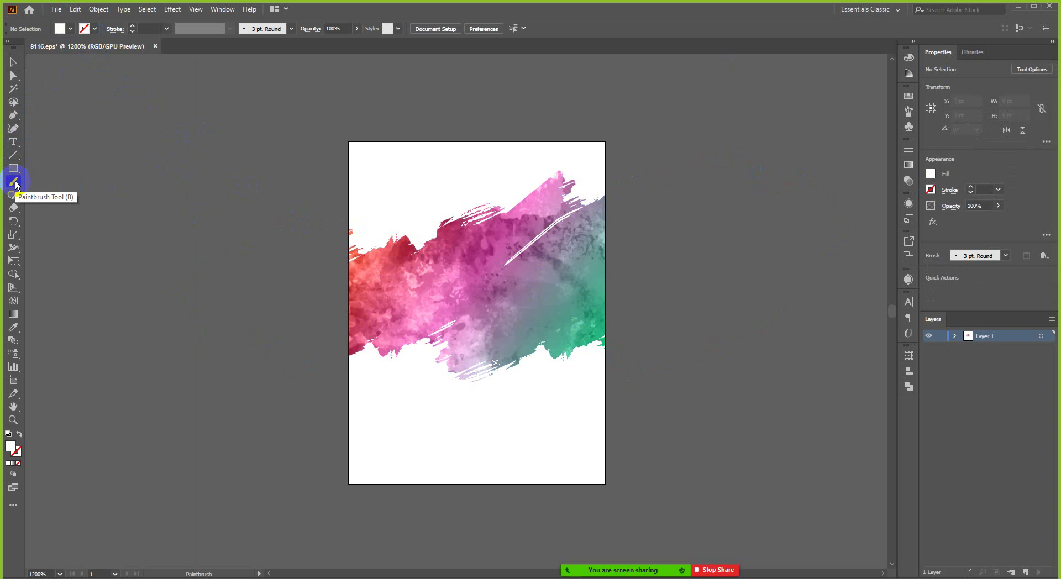
click(15, 184)
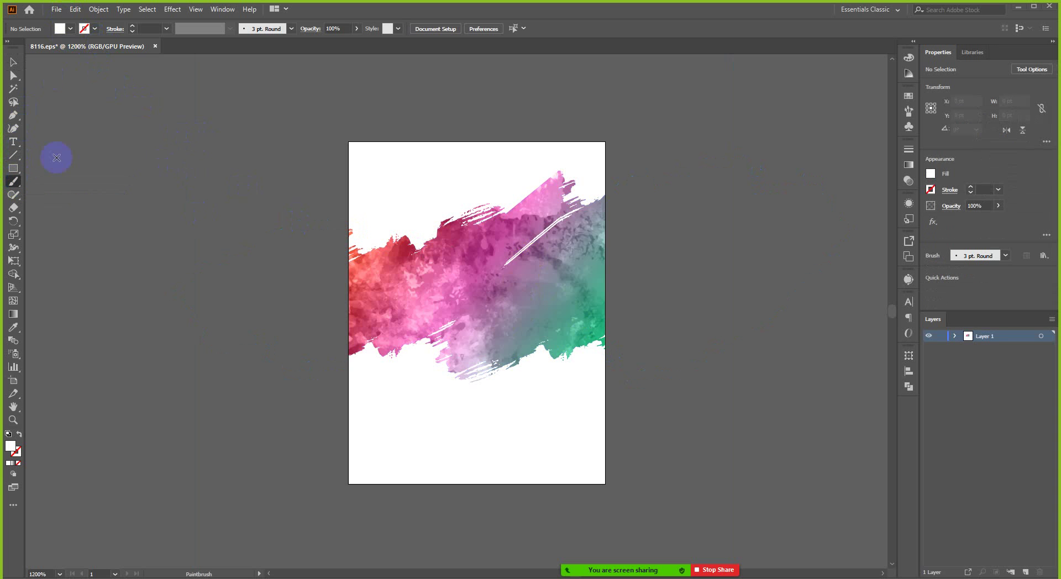
click(472, 188)
key(shift+x)
drag(571, 296, 542, 312)
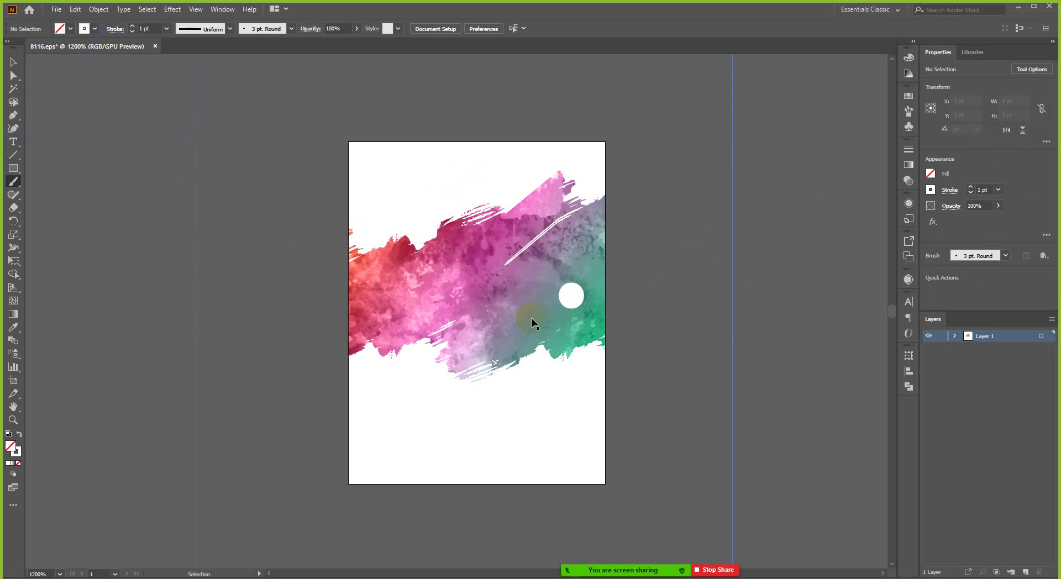
key(ctrl+z)
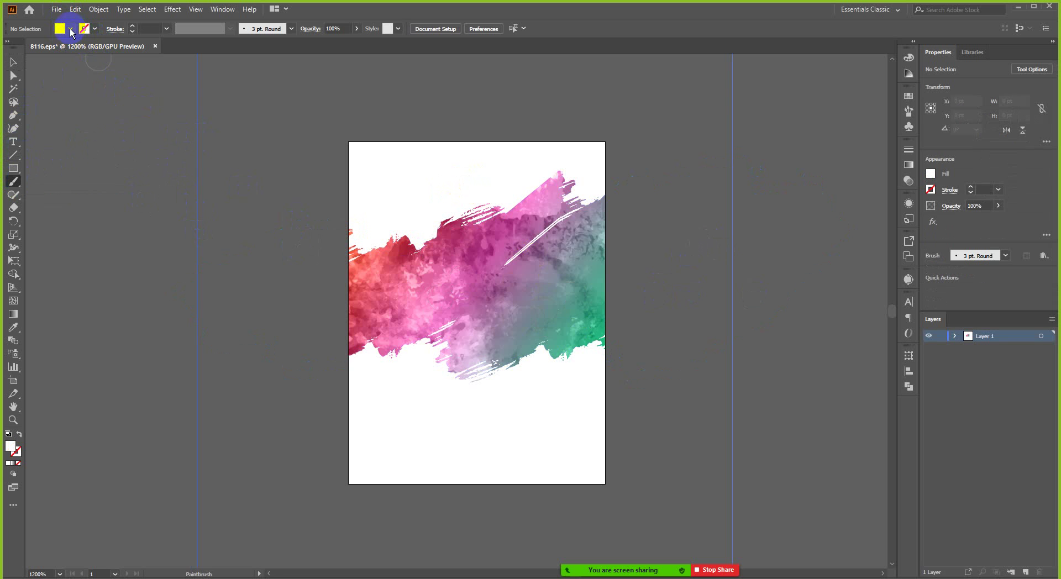
click(15, 183)
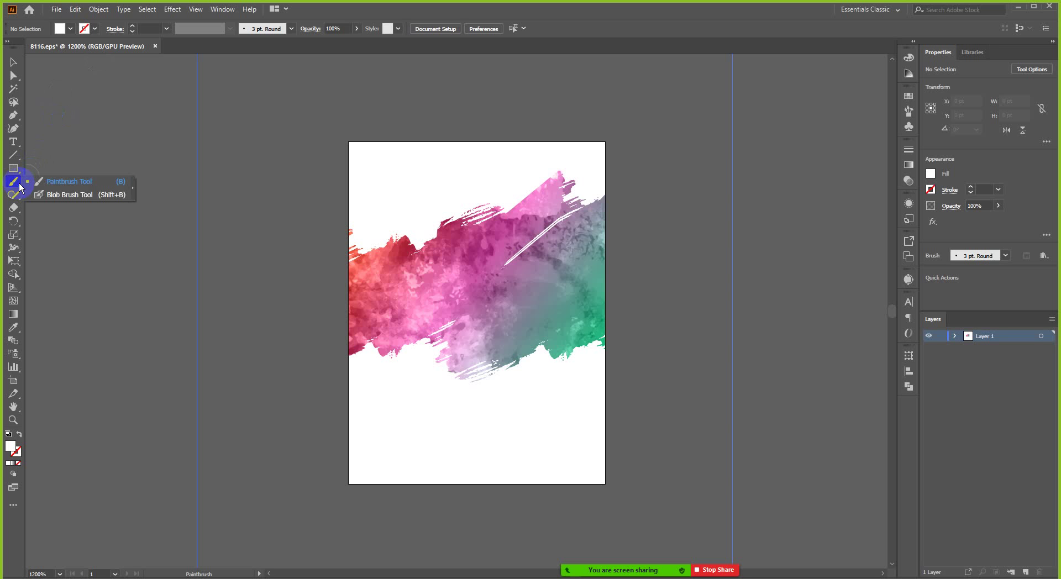
click(71, 29)
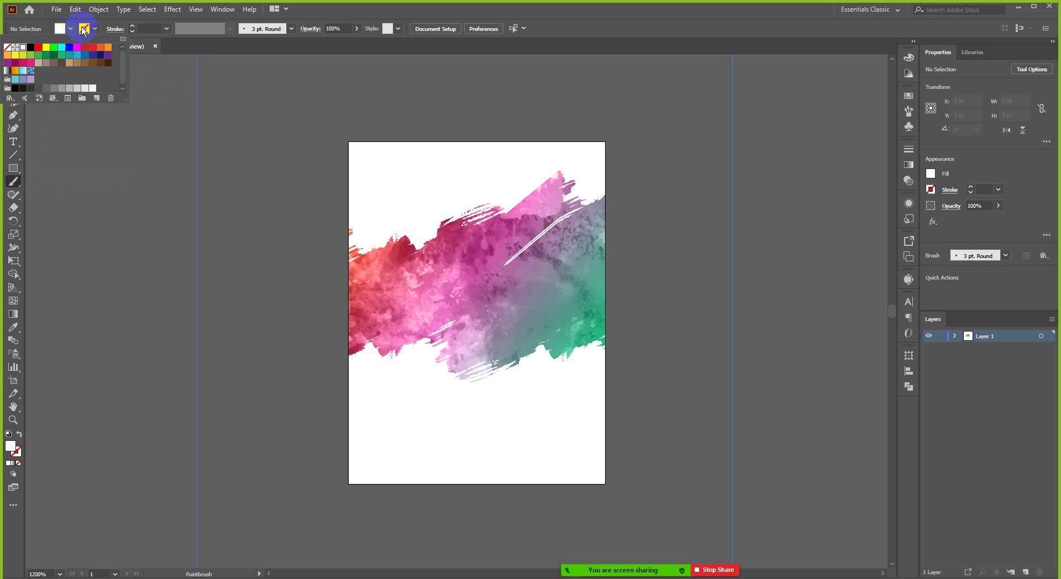
key(Escape)
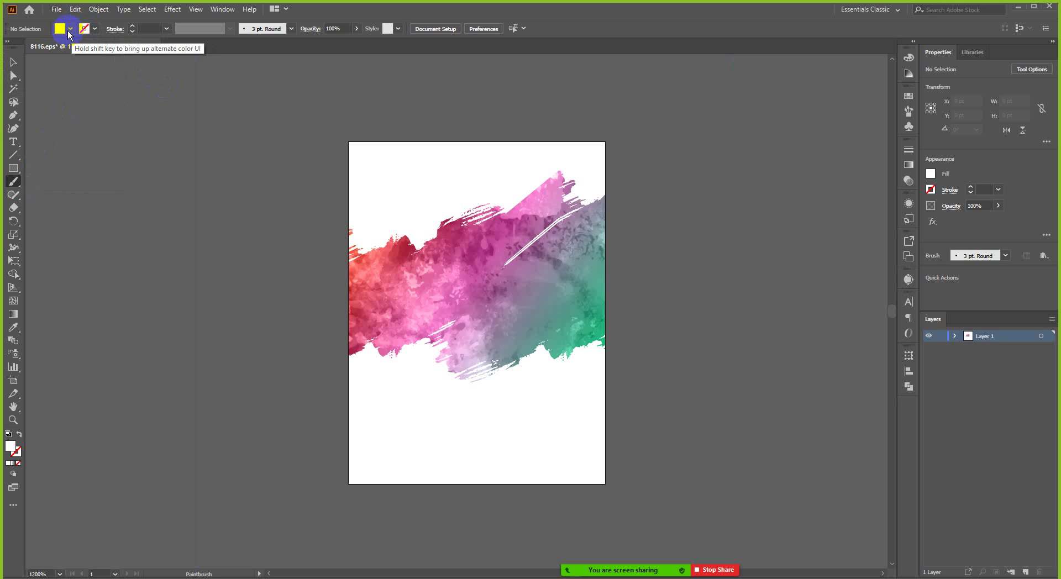
click(13, 182)
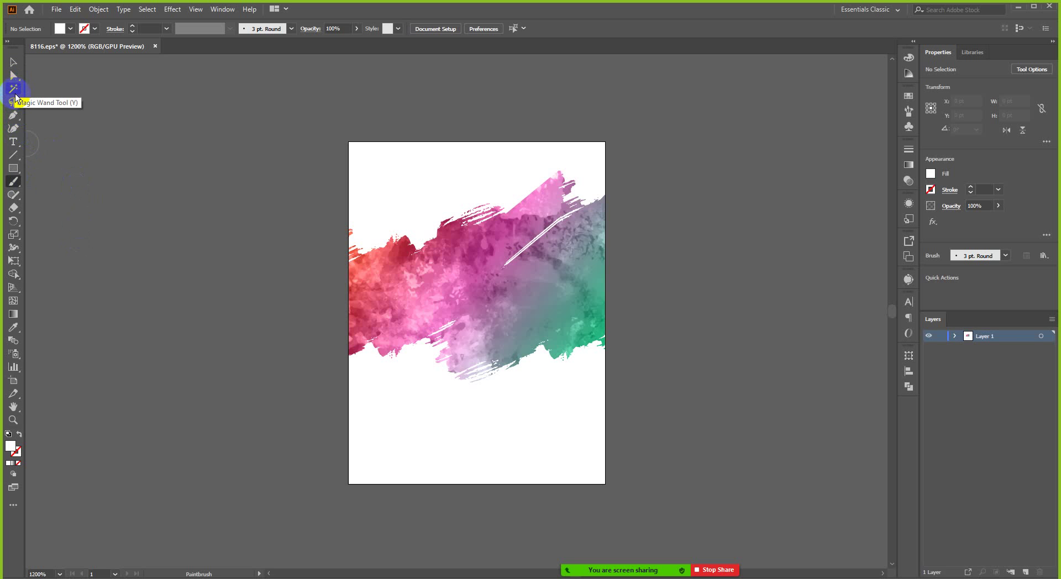
click(13, 62)
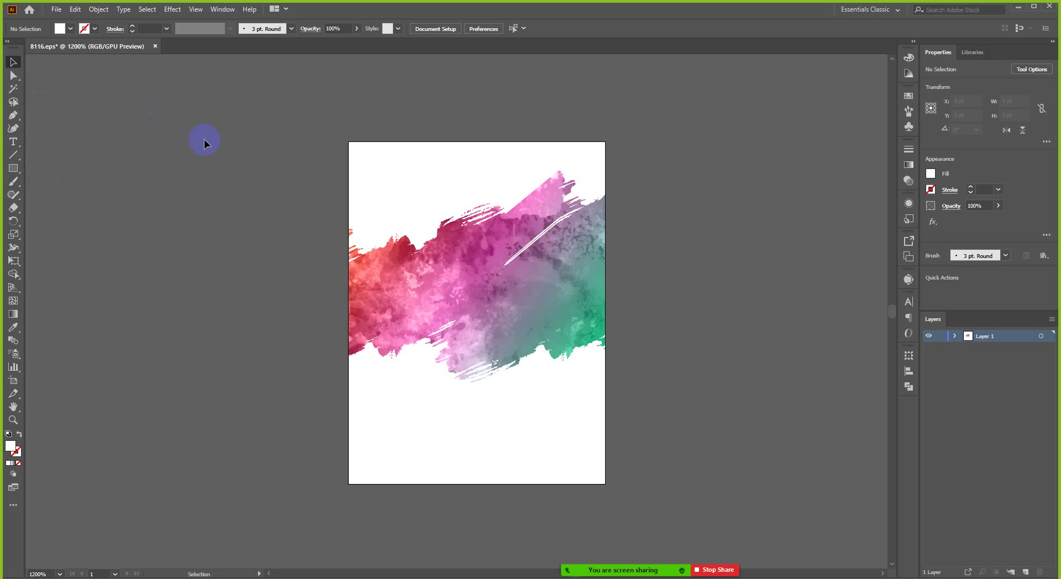
click(549, 222)
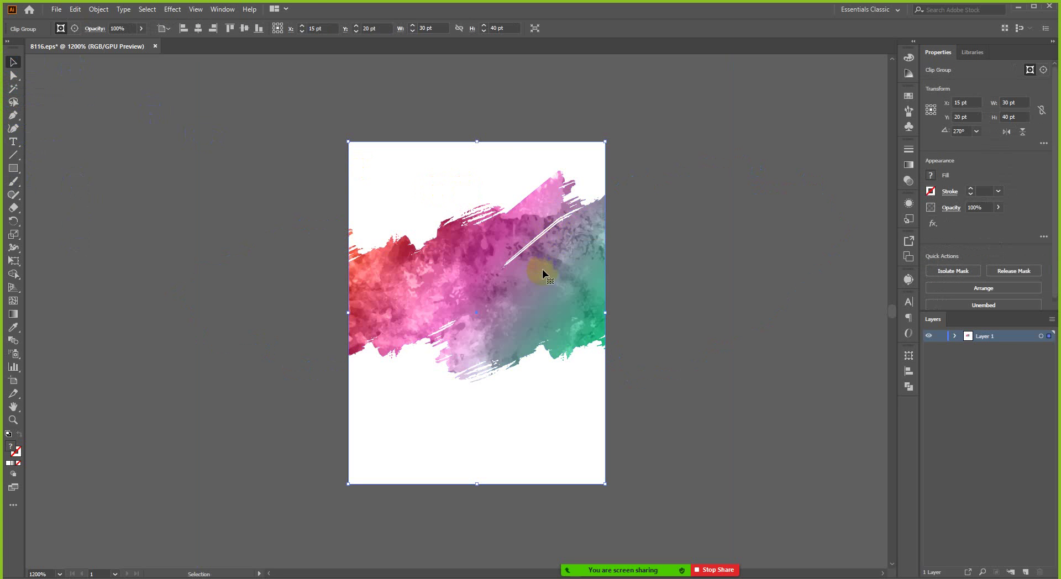
click(534, 233)
click(554, 209)
click(566, 277)
click(569, 240)
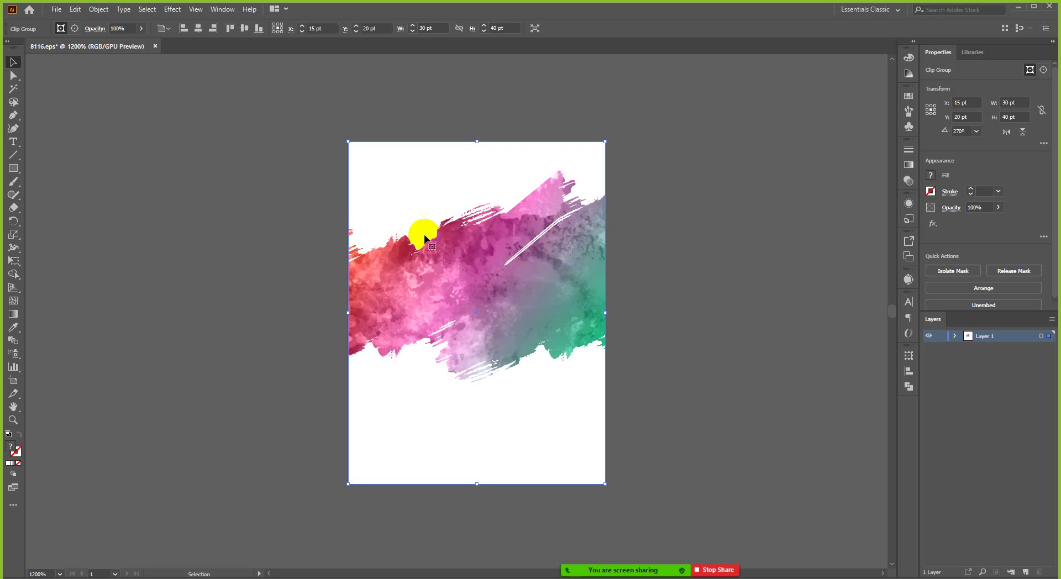
click(285, 211)
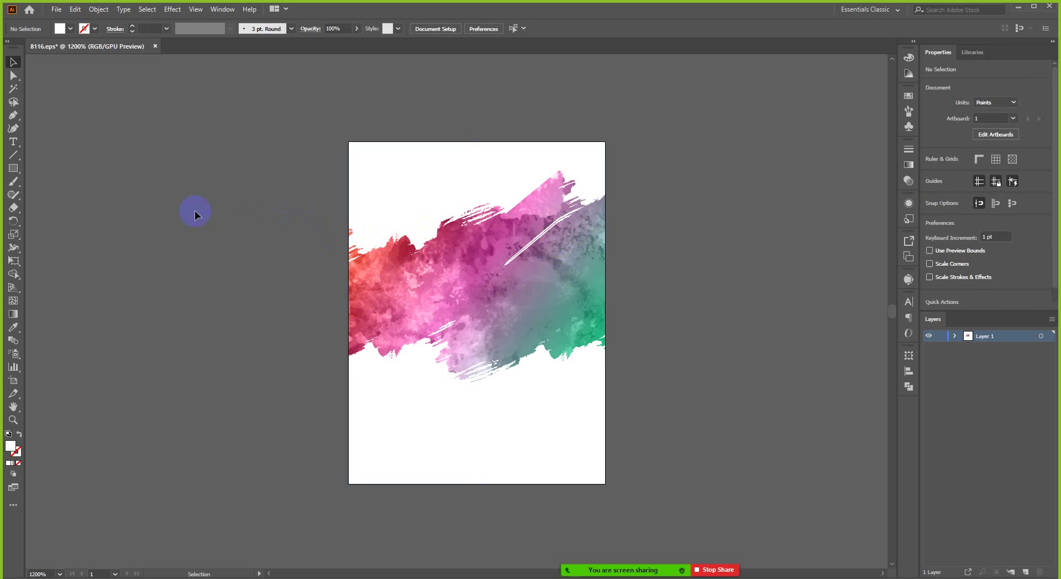